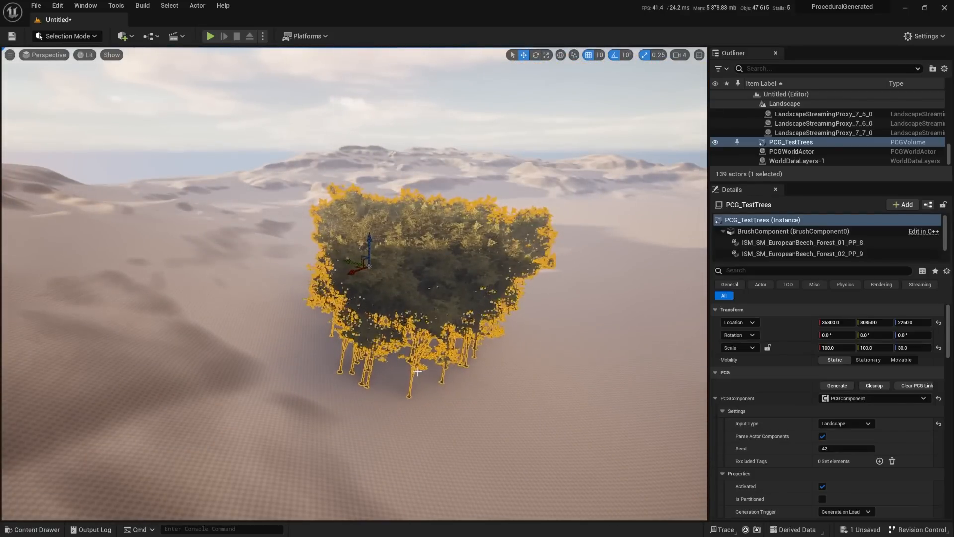
- Move the PCG_TestTrees volume across the dunes to about X 38200, Y 41510, so its trees regenerate on new ground
right_click_drag(436, 327, 397, 339)
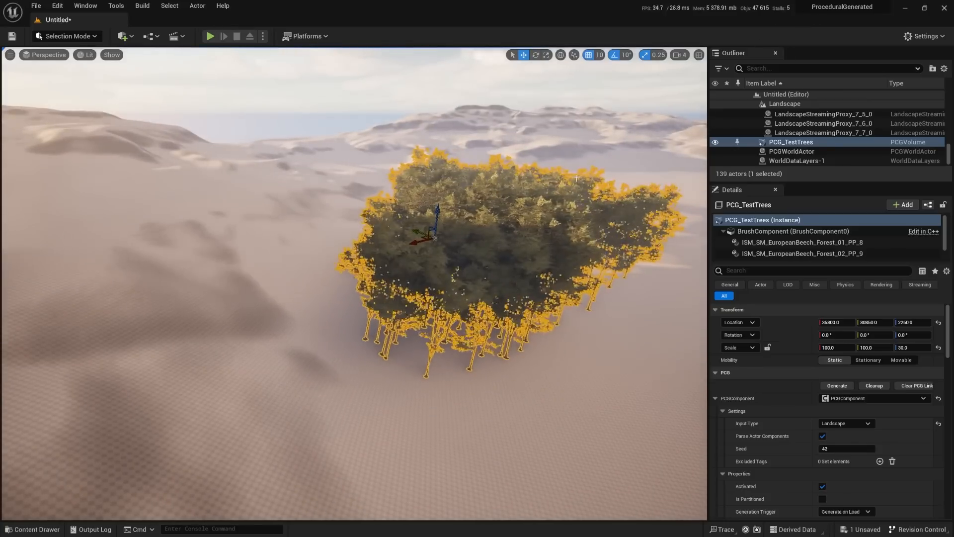
right_click_drag(420, 245, 398, 254)
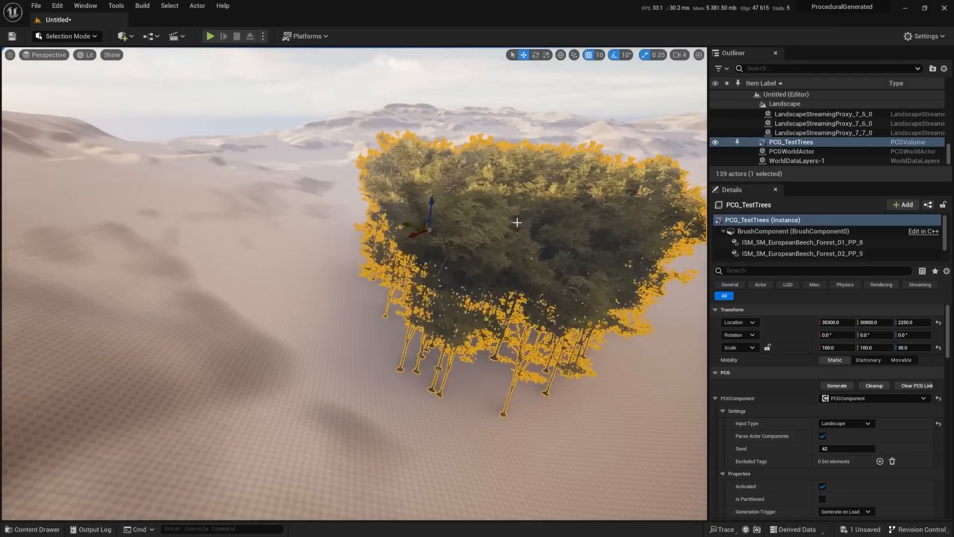
right_click_drag(478, 270, 486, 295)
left_click_drag(423, 278, 478, 268)
right_click_drag(394, 304, 437, 303)
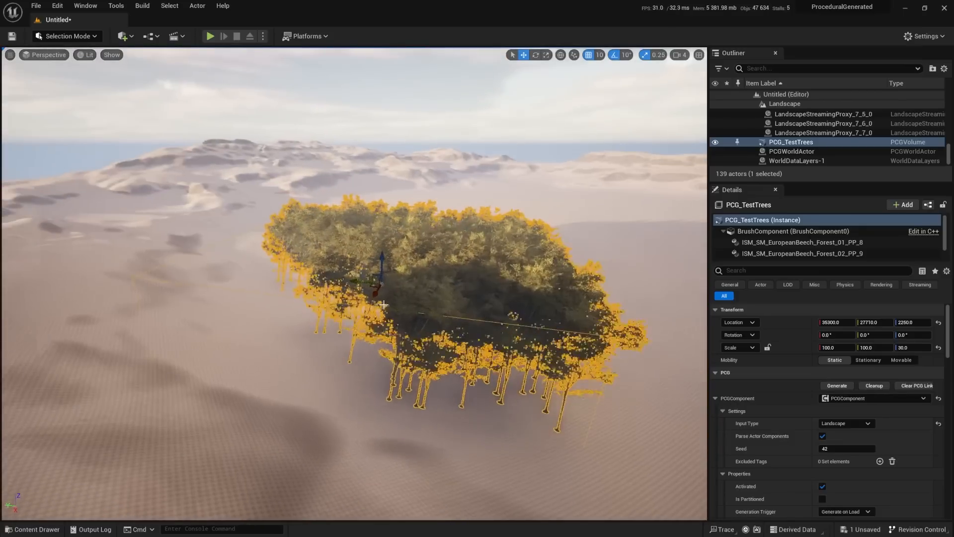
left_click_drag(377, 284, 412, 255)
right_click_drag(449, 347, 372, 349)
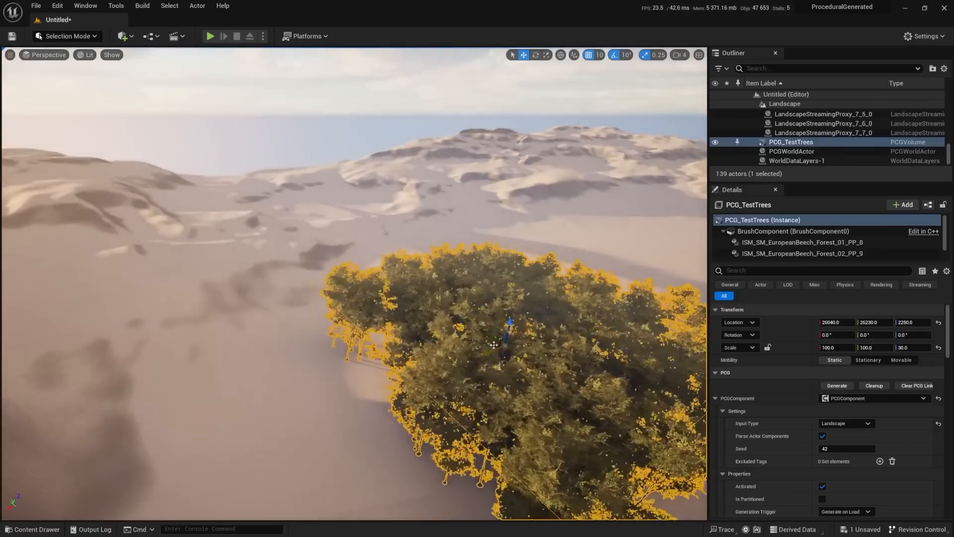
left_click_drag(496, 333, 418, 247)
right_click_drag(418, 247, 422, 231)
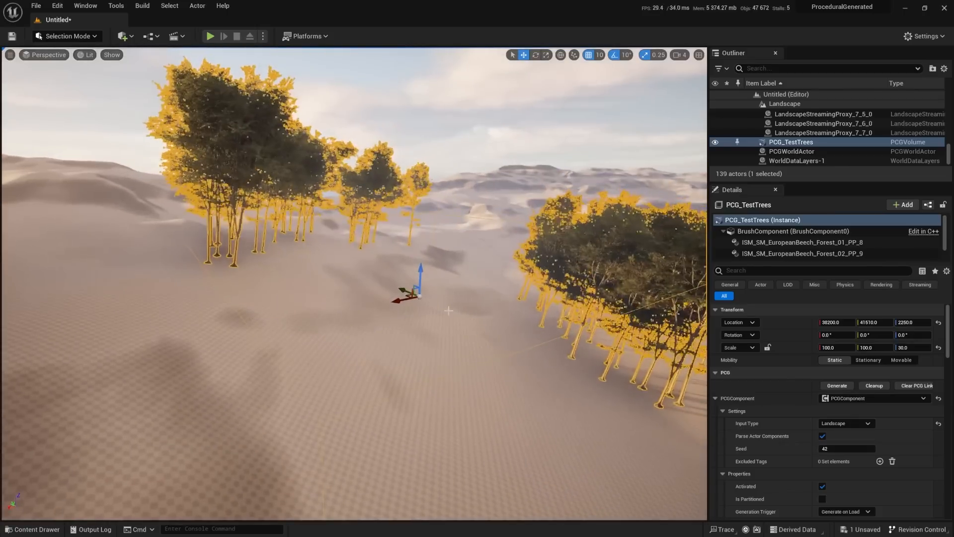
- Reposition the PCG_TestTrees volume to about X 26090, Y 25070 on the landscape
right_click_drag(420, 274, 409, 301)
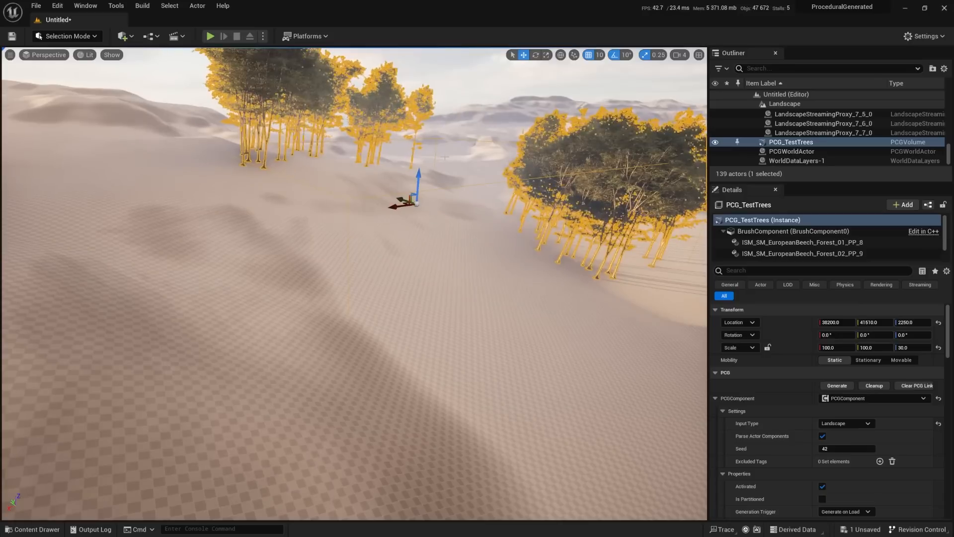
left_click_drag(399, 199, 639, 273)
right_click_drag(639, 273, 619, 271)
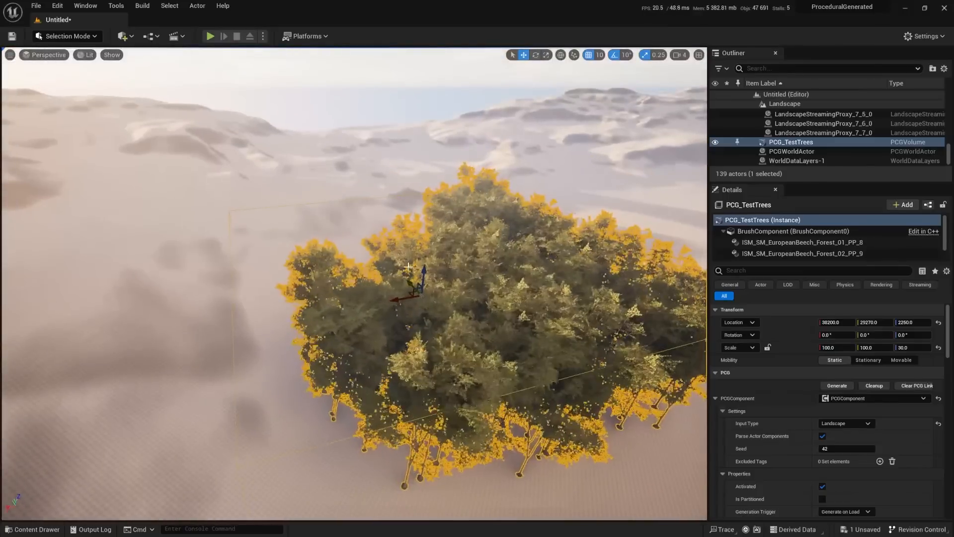
left_click_drag(414, 290, 646, 281)
right_click_drag(646, 281, 688, 288)
right_click_drag(308, 107, 176, 63)
- Switch to Landscape mode and sculpt a raised mound on the sand in front of the trees
left_click(66, 36)
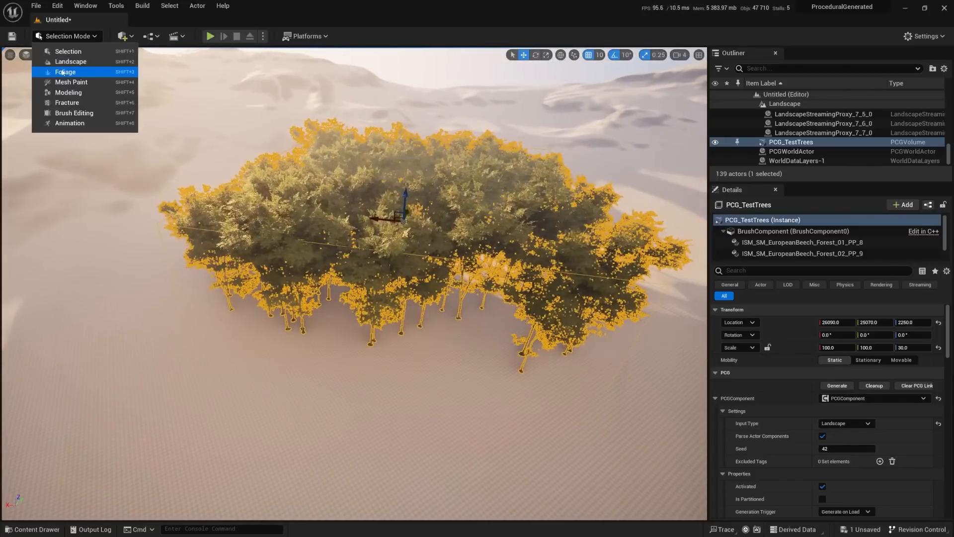
left_click(67, 64)
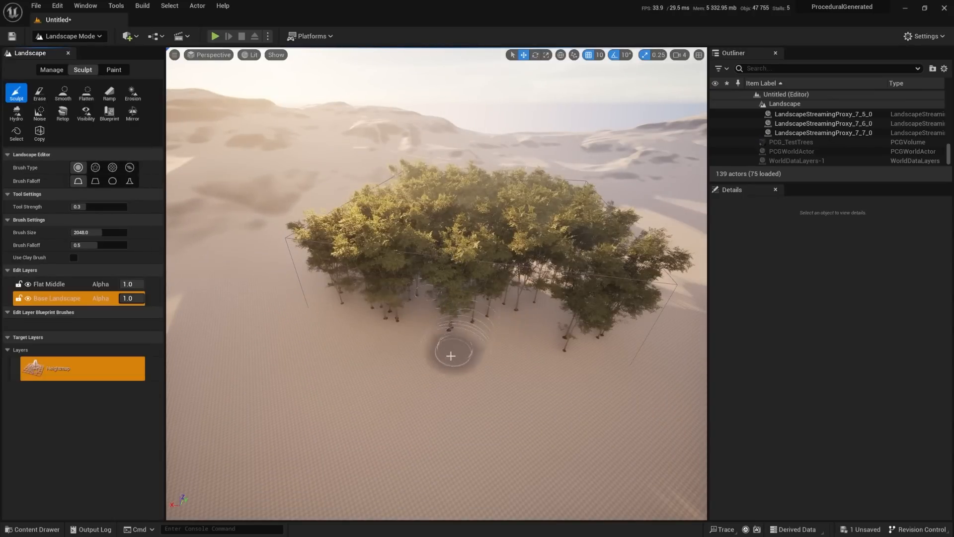
left_click_drag(420, 421, 425, 410)
mouse_move(463, 402)
right_mouse_down()
mouse_move(328, 409)
mouse_move(416, 444)
right_mouse_up()
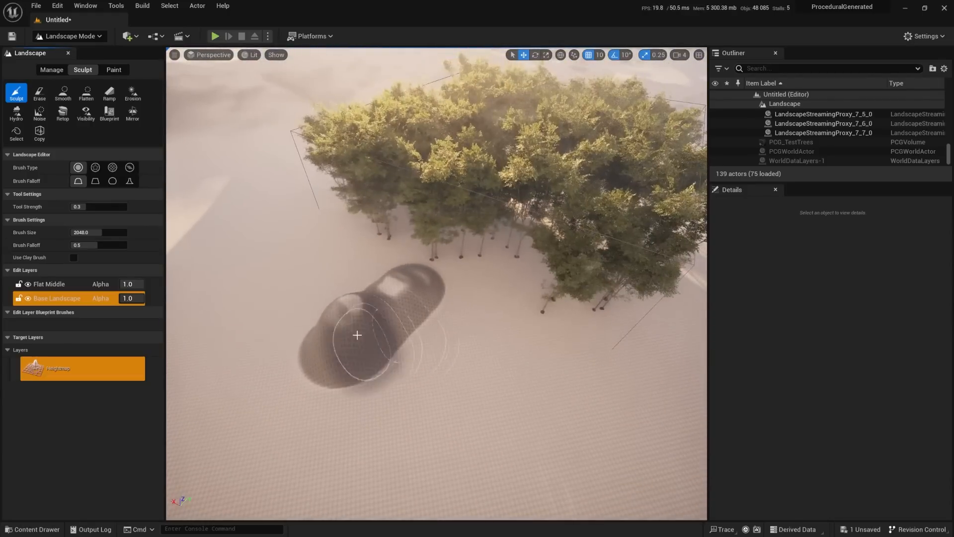
- Use the Flatten tool to extend the mound as a level ridge running into the tree grove
left_click(86, 93)
mouse_move(346, 342)
left_mouse_down()
mouse_move(372, 338)
mouse_move(404, 301)
mouse_move(513, 219)
mouse_move(615, 112)
left_mouse_up()
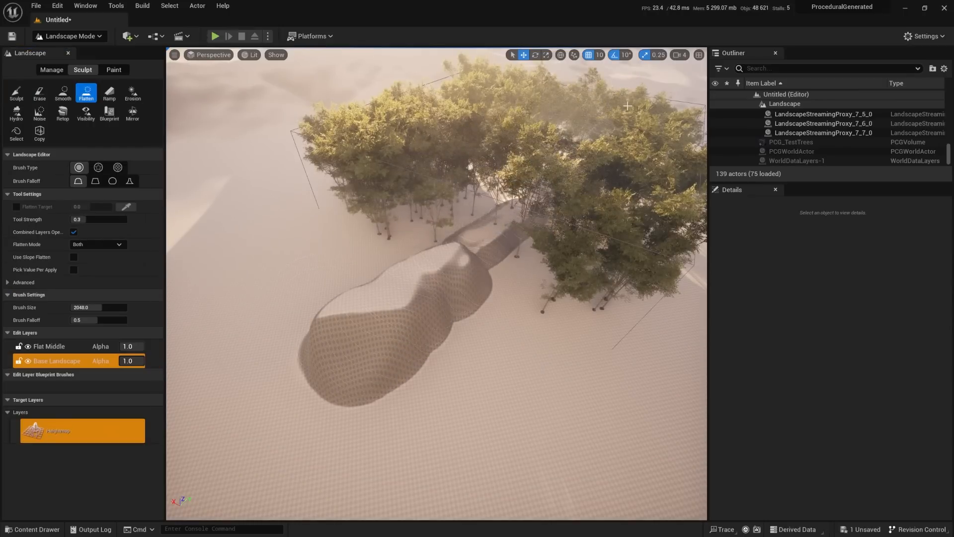
mouse_move(634, 98)
right_mouse_down()
mouse_move(685, 102)
mouse_move(683, 85)
mouse_move(651, 82)
mouse_move(666, 97)
mouse_move(658, 82)
mouse_move(693, 75)
right_mouse_up()
right_click_drag(363, 301, 364, 283)
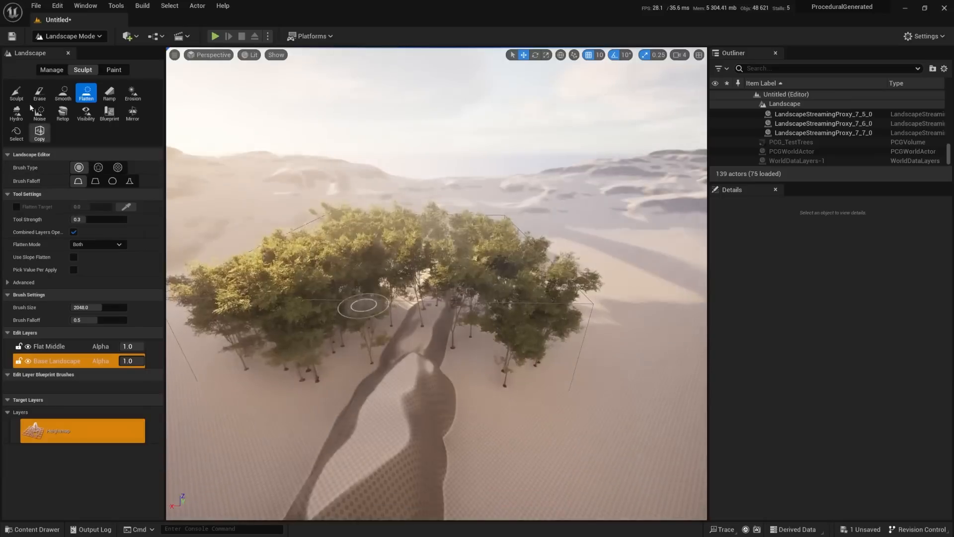
- Sculpt a tall hill through the middle of the grove with tool strength about 0.68 and brush size about 3749
left_click(16, 93)
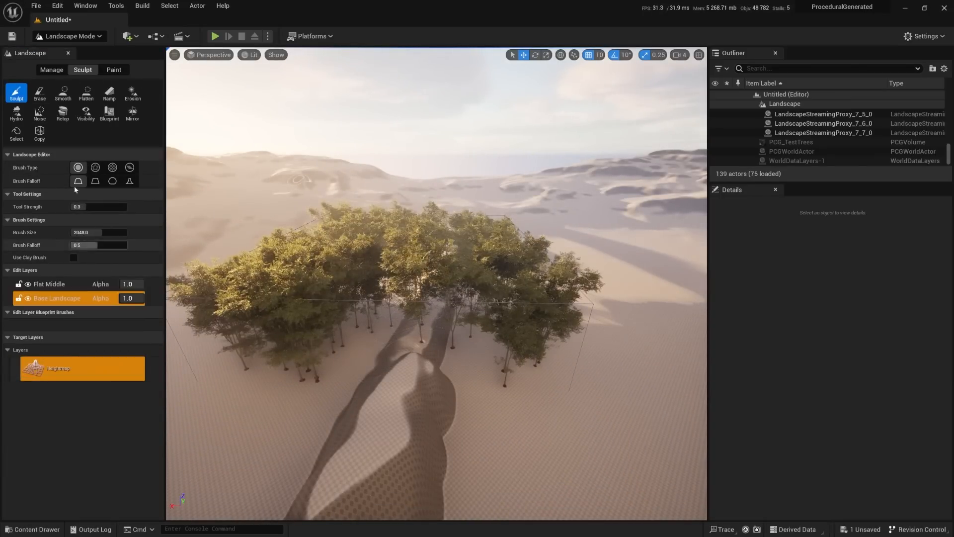
mouse_move(80, 203)
left_mouse_down()
mouse_move(110, 207)
mouse_move(102, 232)
mouse_move(117, 232)
left_mouse_up()
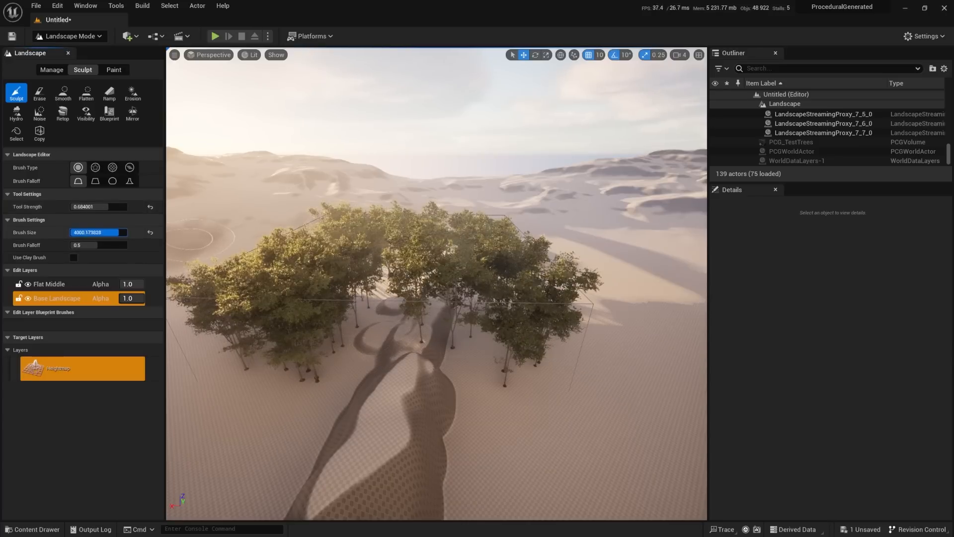
mouse_move(378, 358)
left_mouse_down()
mouse_move(438, 303)
mouse_move(436, 288)
left_mouse_up()
mouse_move(436, 288)
right_mouse_down()
mouse_move(408, 318)
mouse_move(363, 284)
right_mouse_up()
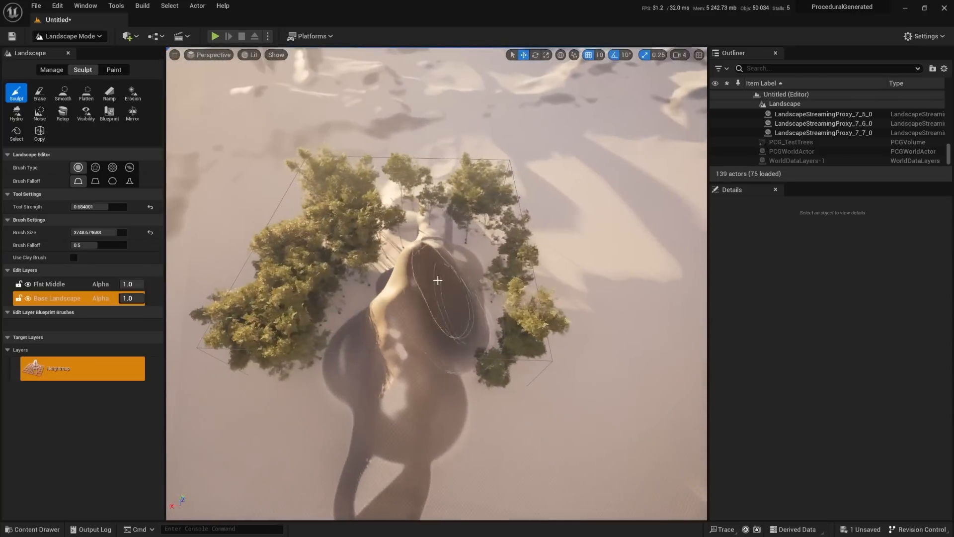
mouse_move(362, 284)
left_mouse_down()
mouse_move(380, 343)
mouse_move(412, 383)
left_mouse_up()
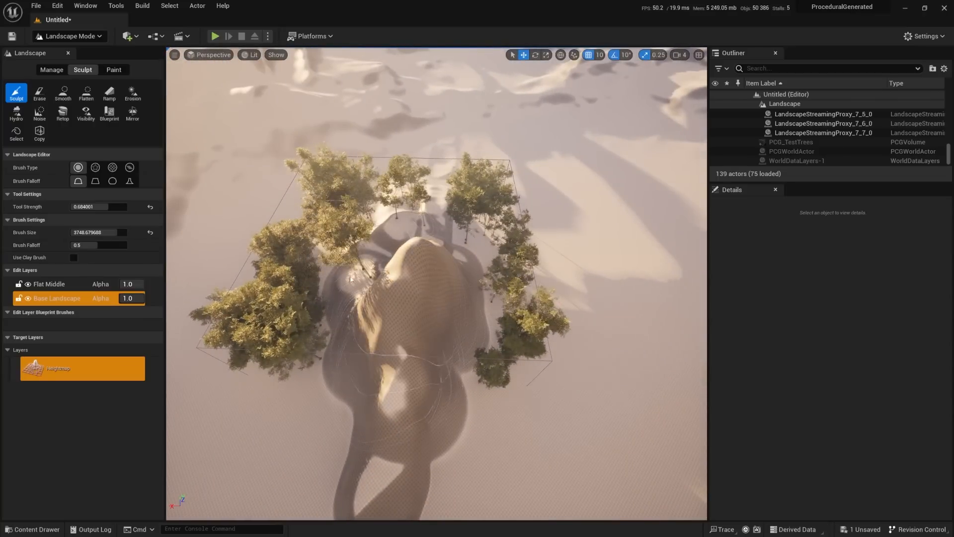
mouse_move(468, 211)
right_mouse_down()
mouse_move(458, 241)
mouse_move(575, 255)
right_mouse_up()
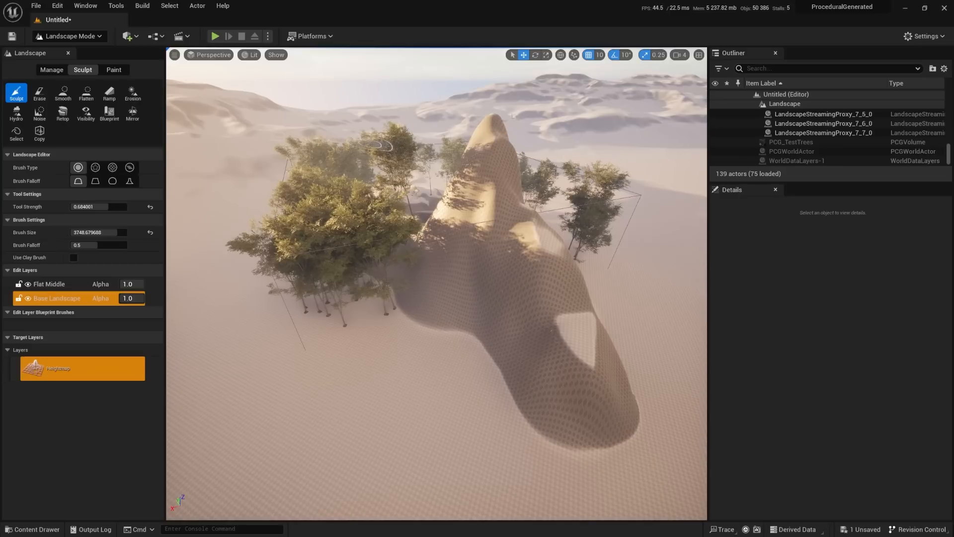
right_click_drag(383, 234, 412, 237)
- Return to Selection mode and examine how the trees are distributed around the sculpted hill
left_click(70, 36)
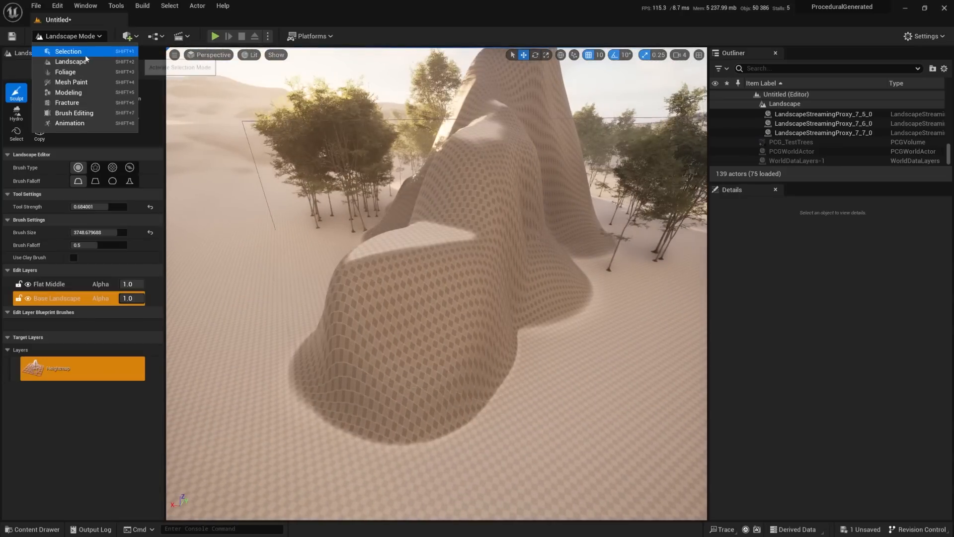
left_click(79, 52)
right_click_drag(348, 208, 355, 207)
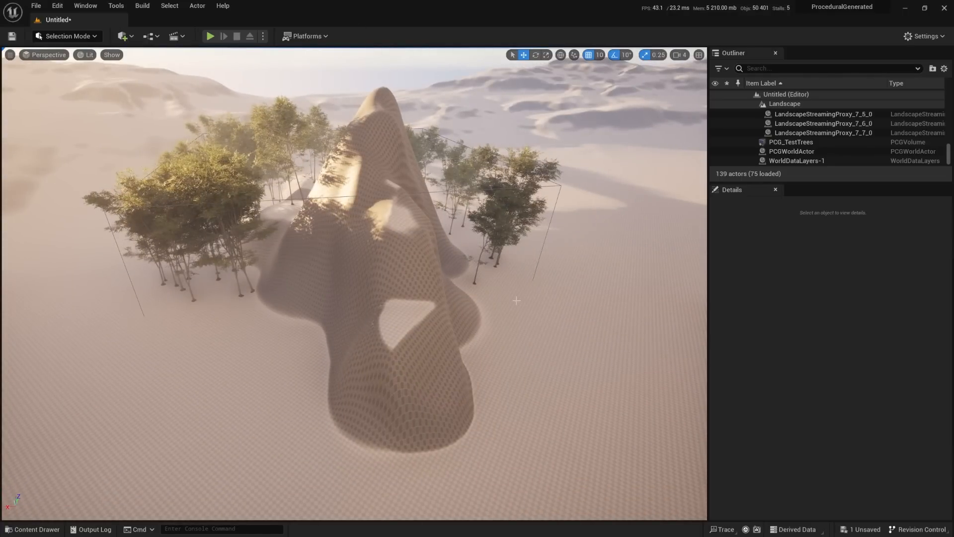
right_click_drag(355, 207, 234, 221)
- Create a new level from the Open World template, discarding the unsaved changes to the current level
left_click(35, 5)
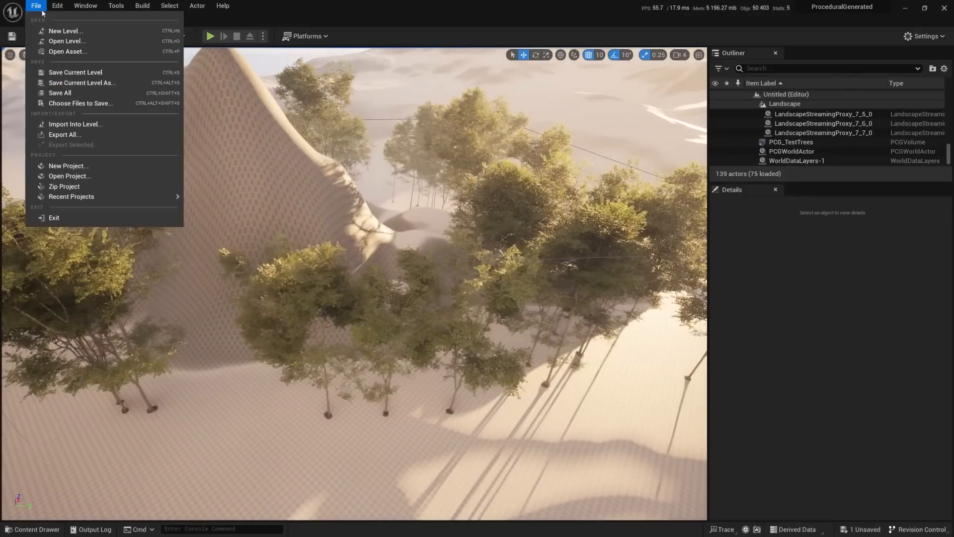
left_click(64, 31)
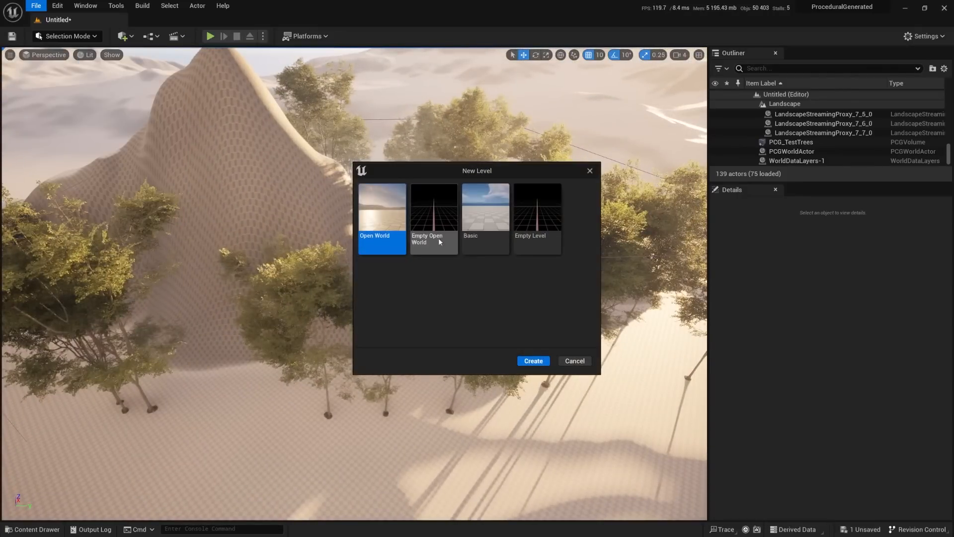
left_click(533, 360)
left_click(553, 379)
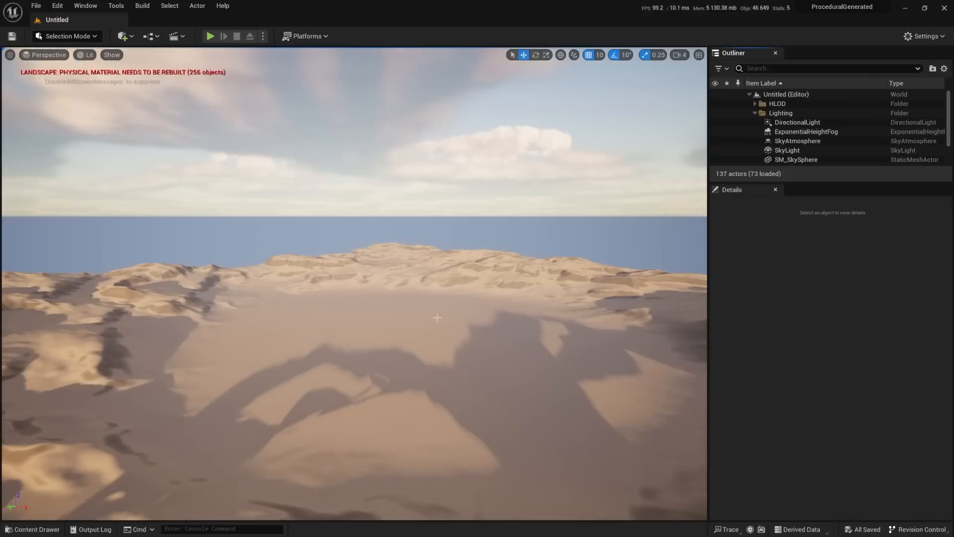
- Rebuild only the landscape's physical material in the new level
right_click_drag(223, 183, 202, 241)
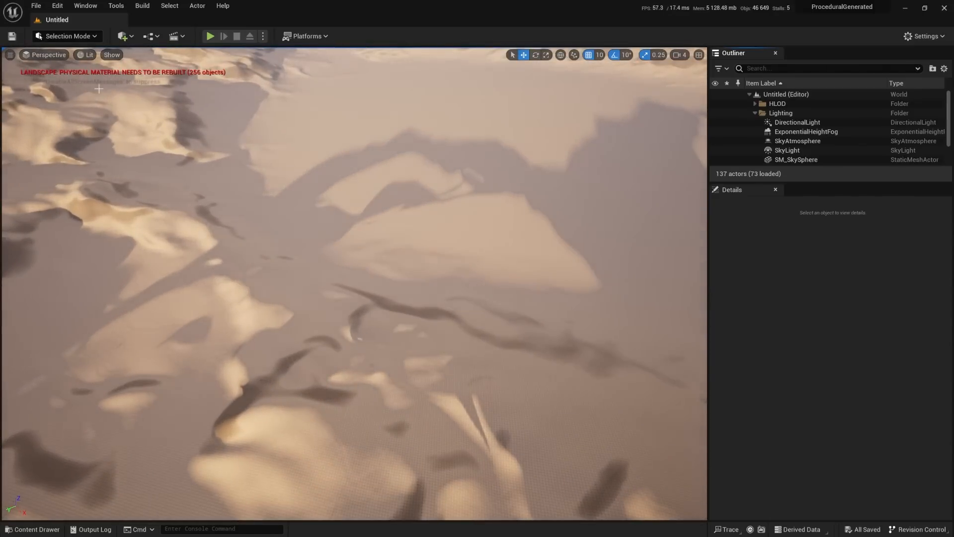
left_click(135, 8)
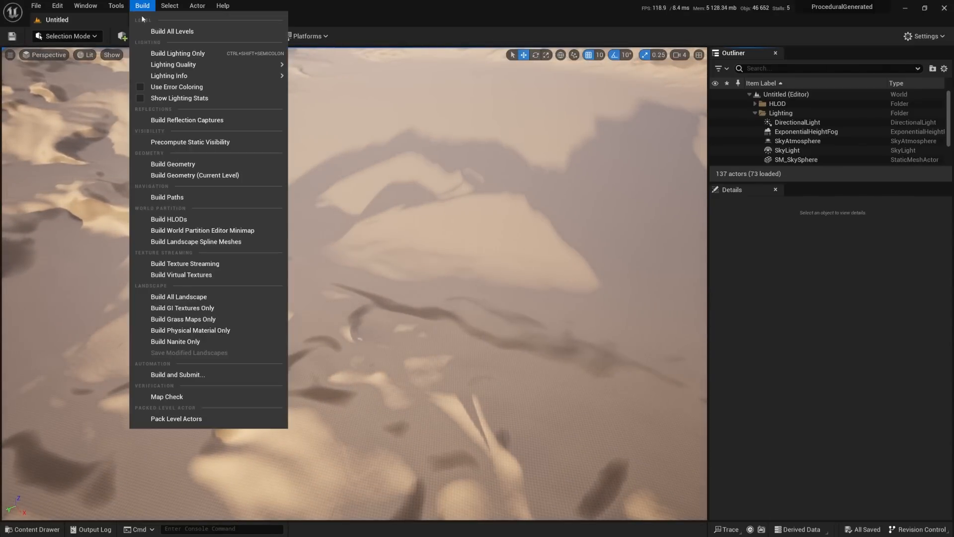
left_click(199, 333)
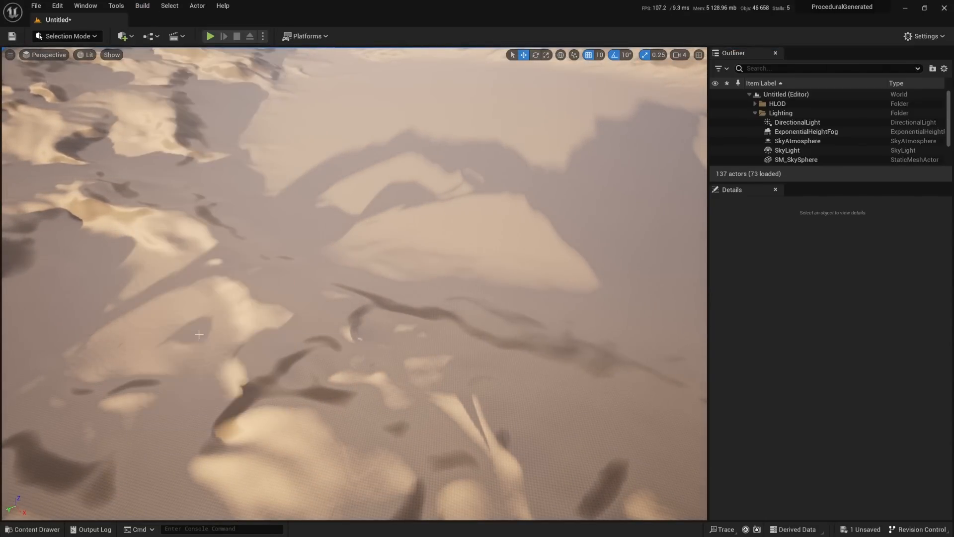
right_click_drag(283, 237, 382, 279)
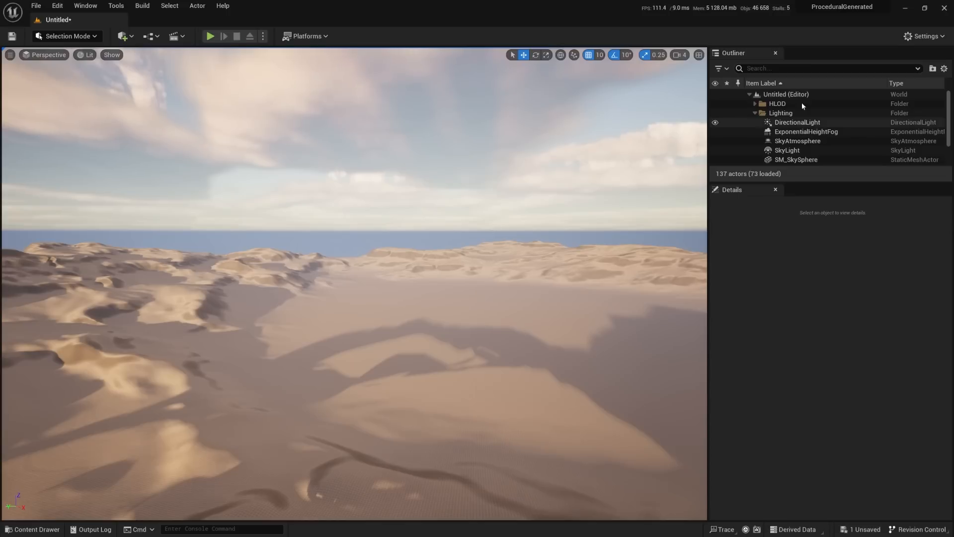
- Check the engine version and build details of the ProceduralGenerated project
mouse_move(845, 10)
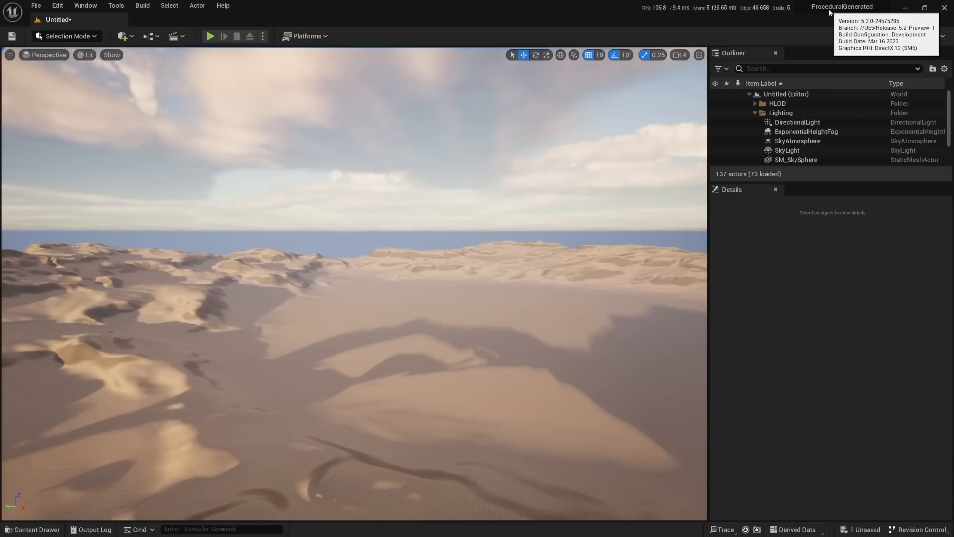
key("w")
right_click_drag(402, 336, 416, 354)
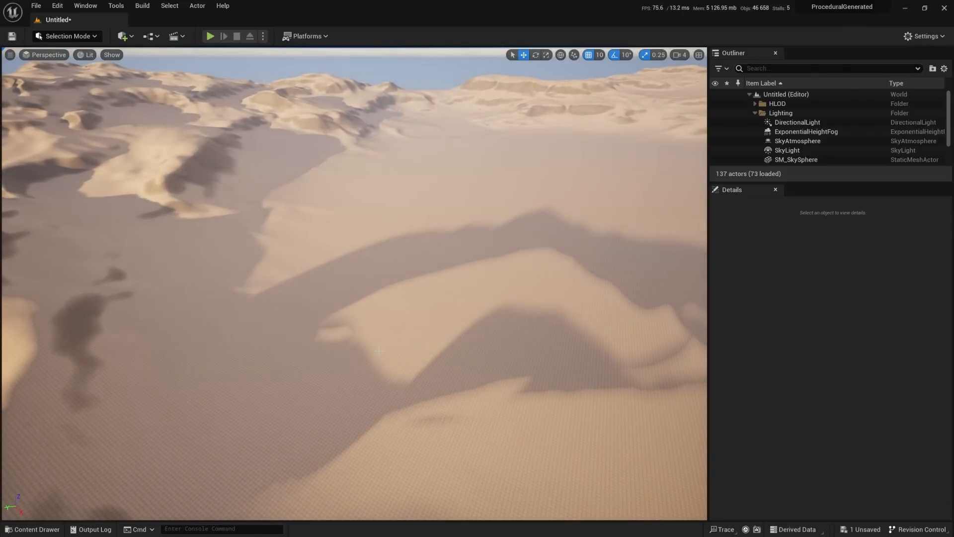
- Filter the plugins by "proced" and make sure the Procedural Content Generation Framework plugin is enabled
left_click(59, 8)
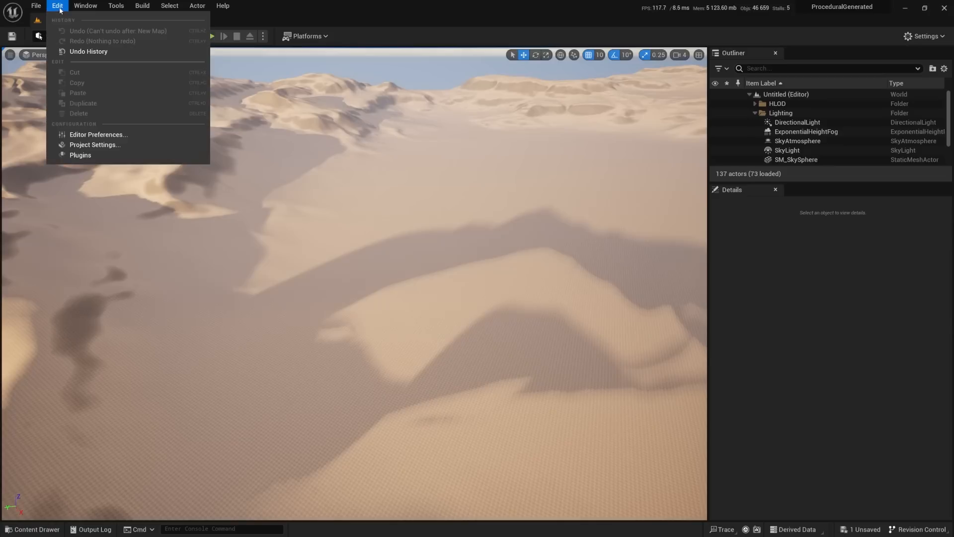
left_click(80, 156)
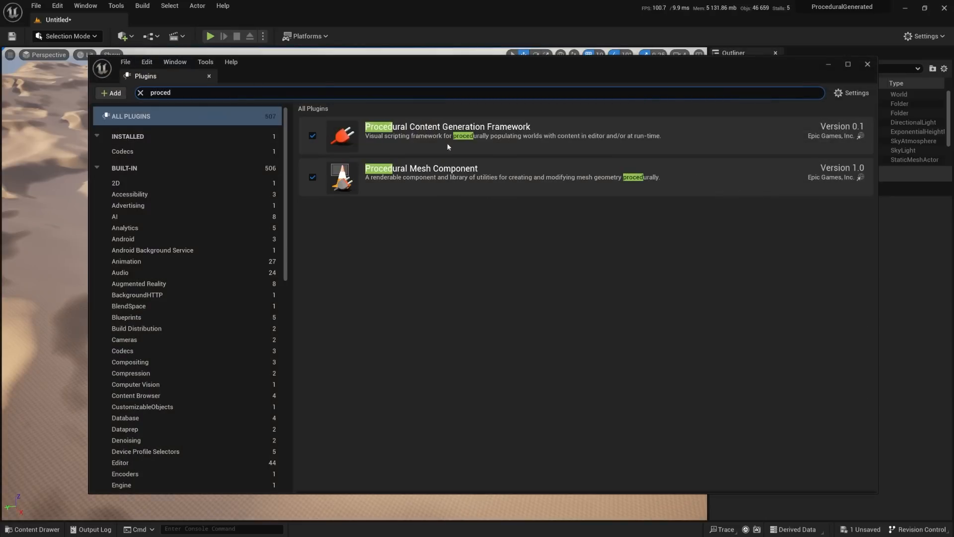
left_click(312, 135)
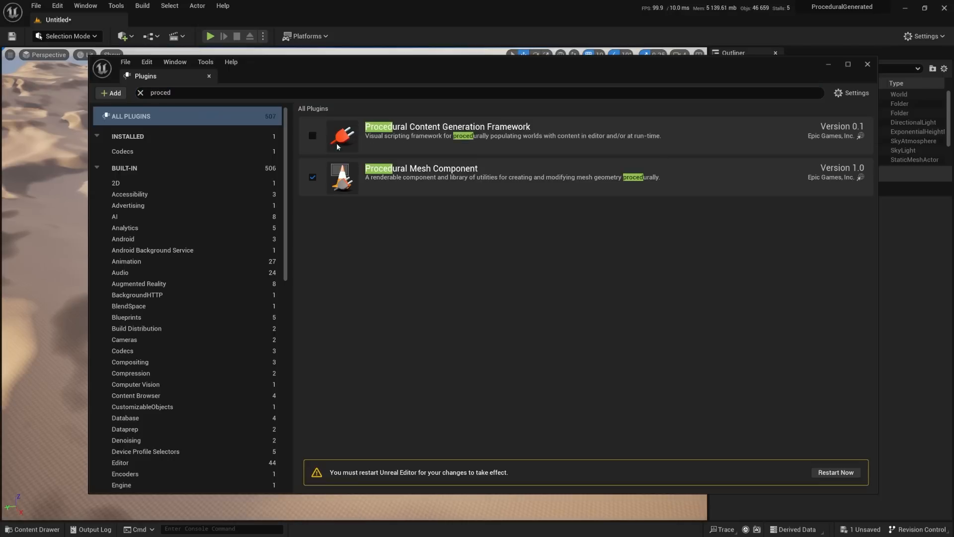
left_click(312, 136)
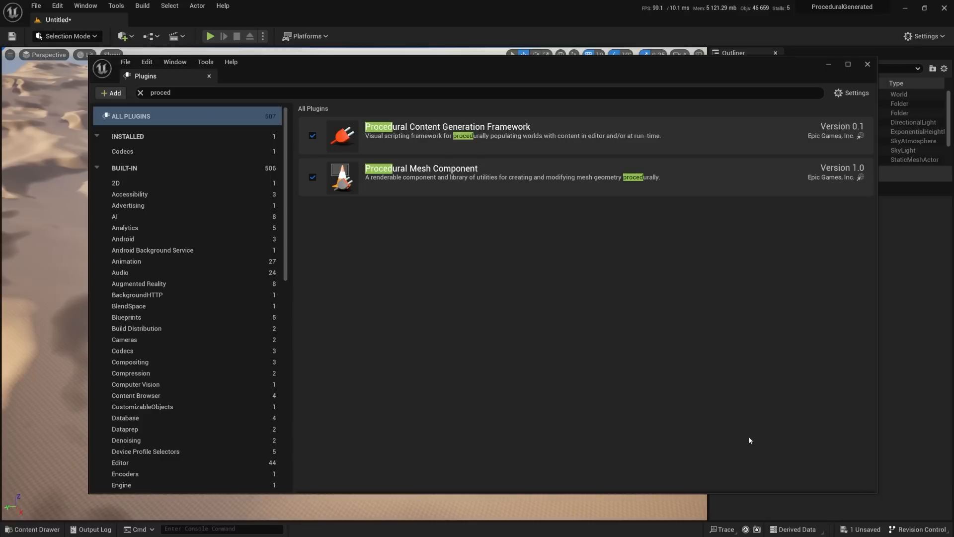
left_click(867, 65)
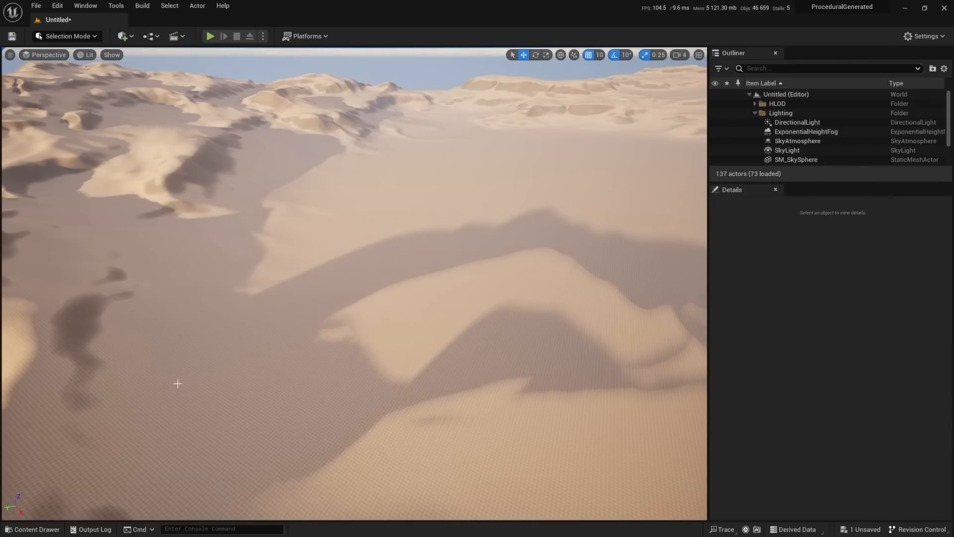
- Create a PCG Graph asset named PCG_TreeSpawner in the ProceduralContentGeneration folder
left_click(33, 529)
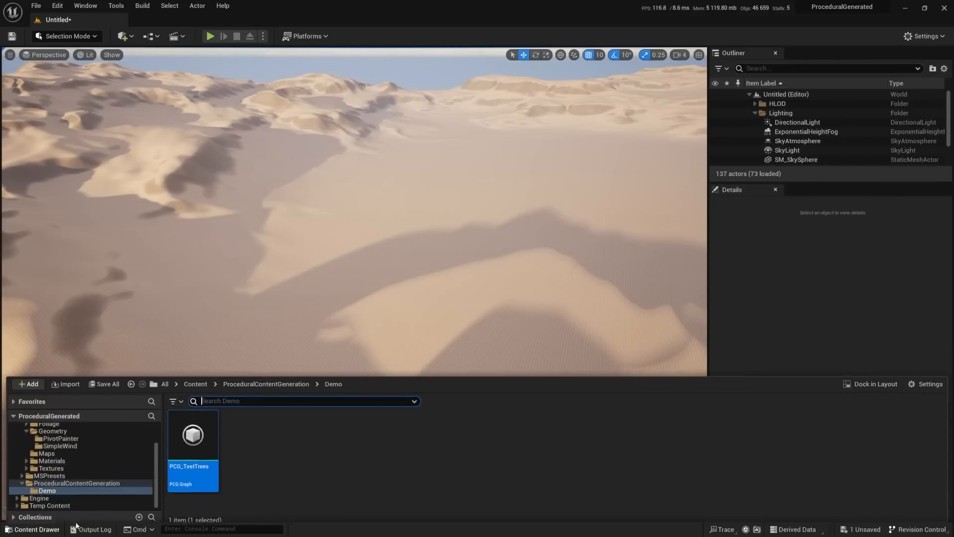
left_click(278, 381)
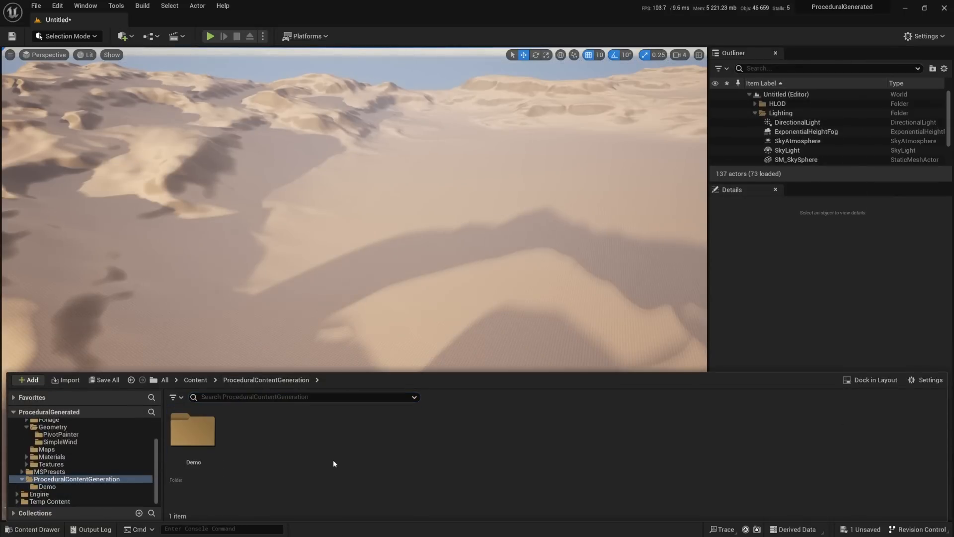
right_click(267, 438)
mouse_move(281, 391)
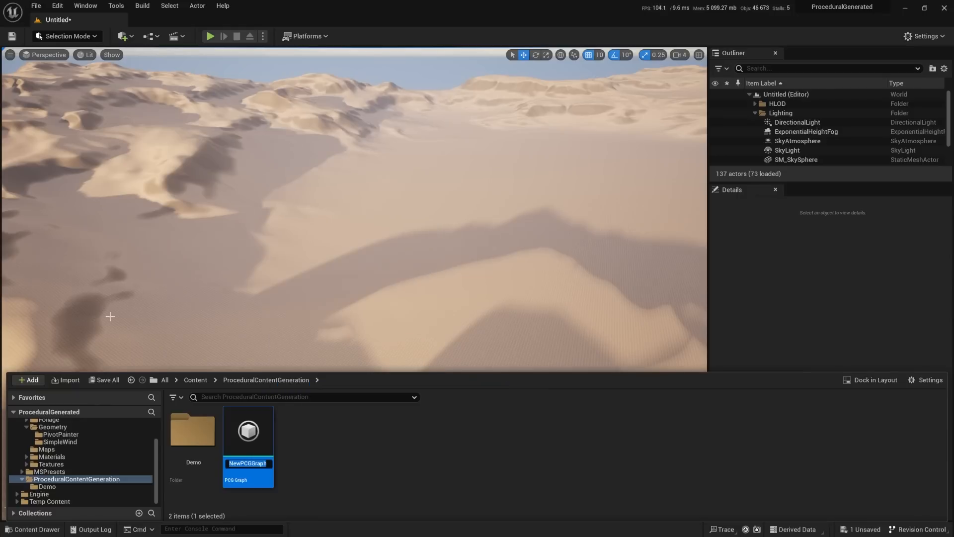
type("PCG")
type("_")
type("Tre")
type("eSpawner")
key("Return")
- Place the PCG_TreeSpawner graph on the landscape as a volume and raise it to a Z location of about 990
right_click_drag(342, 278, 298, 314)
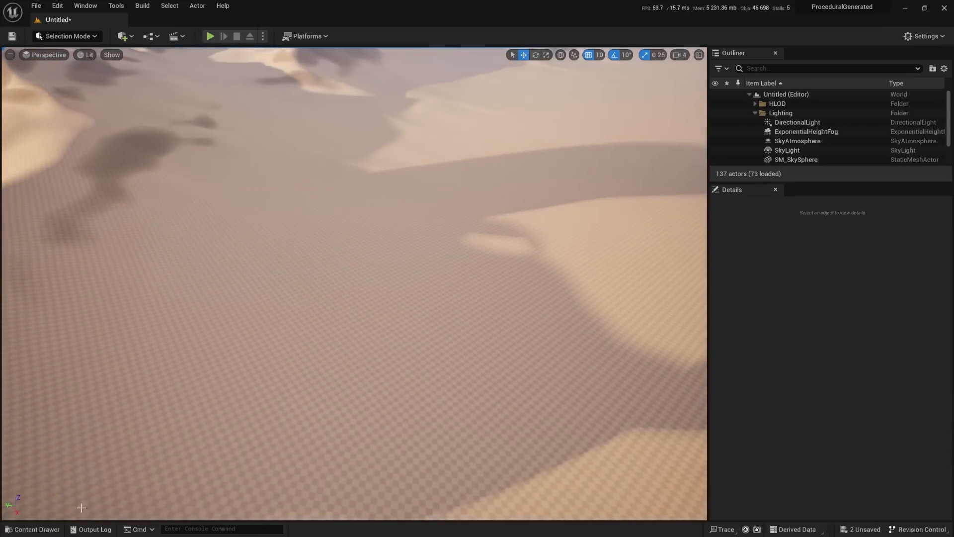
left_click(24, 530)
left_click_drag(249, 437, 343, 258)
right_click_drag(484, 260, 473, 239)
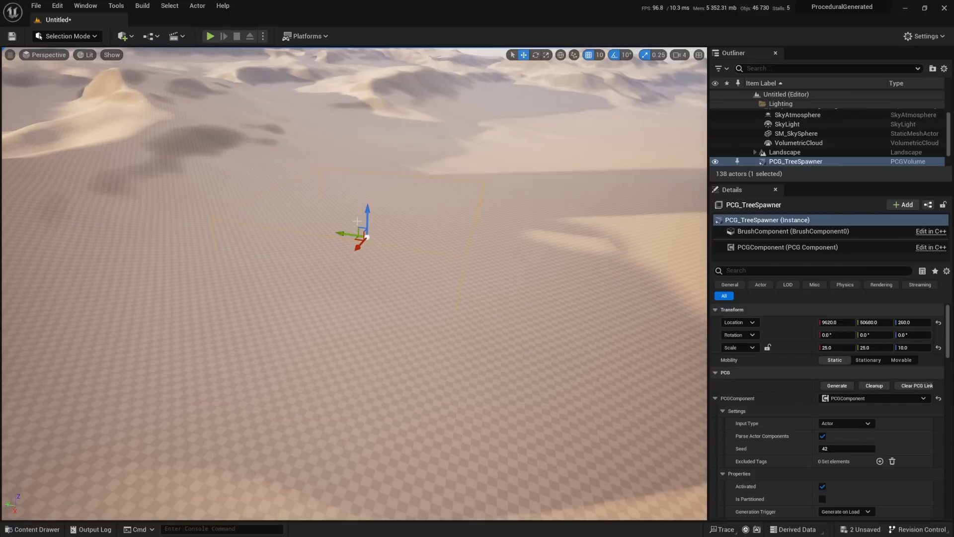
right_click_drag(396, 289, 480, 272)
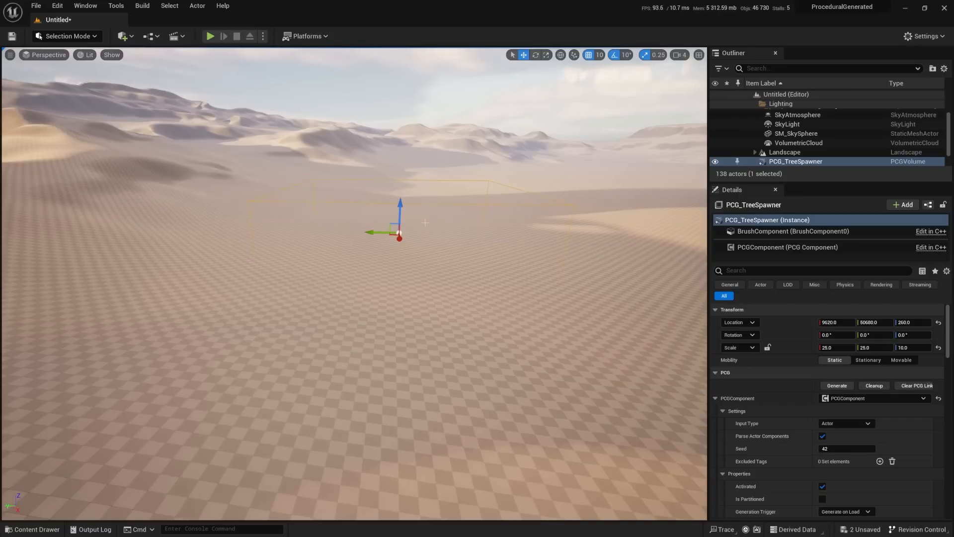
left_click_drag(400, 207, 355, 197)
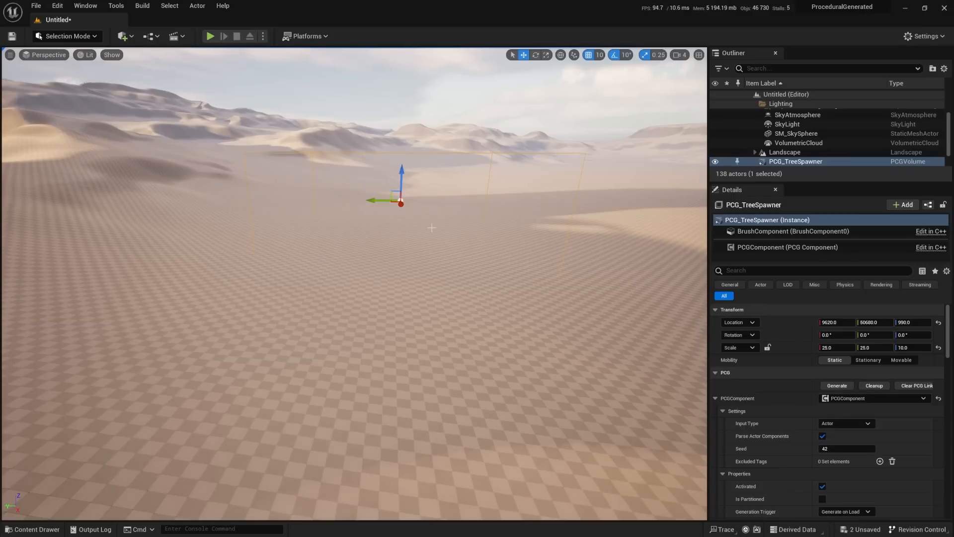
- Set the PCG_TreeSpawner volume's scale to 50 in X, 50 in Y and 30 in Z
left_click(833, 348)
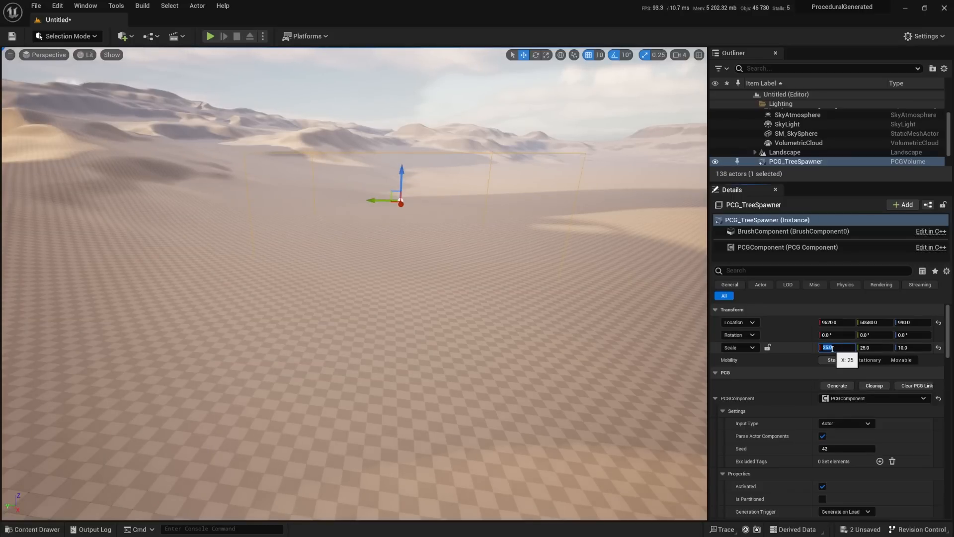
key("Return")
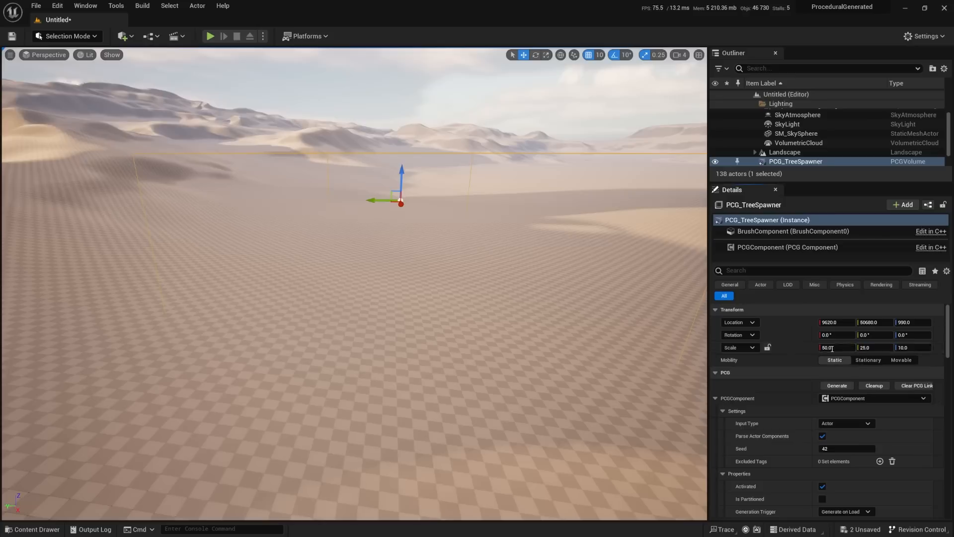
left_click(870, 347)
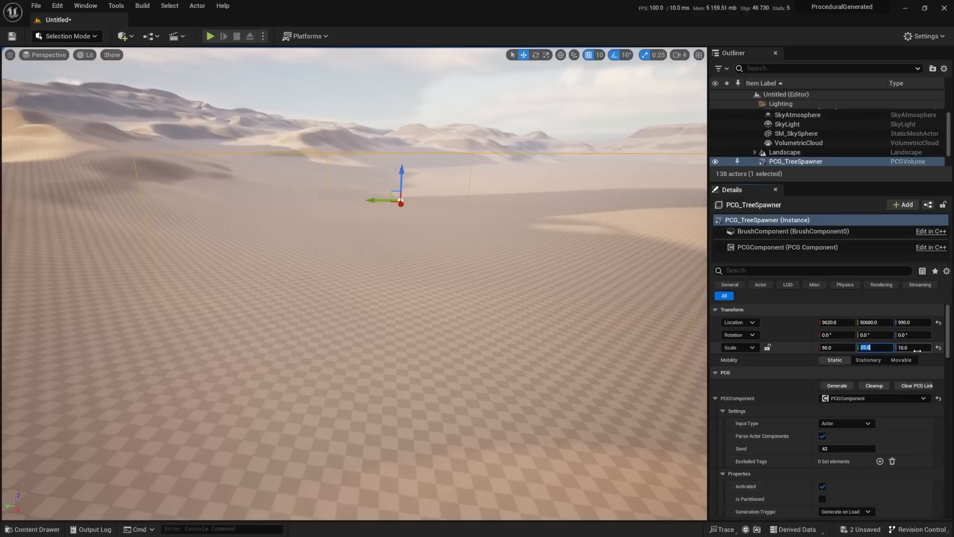
left_click(919, 348)
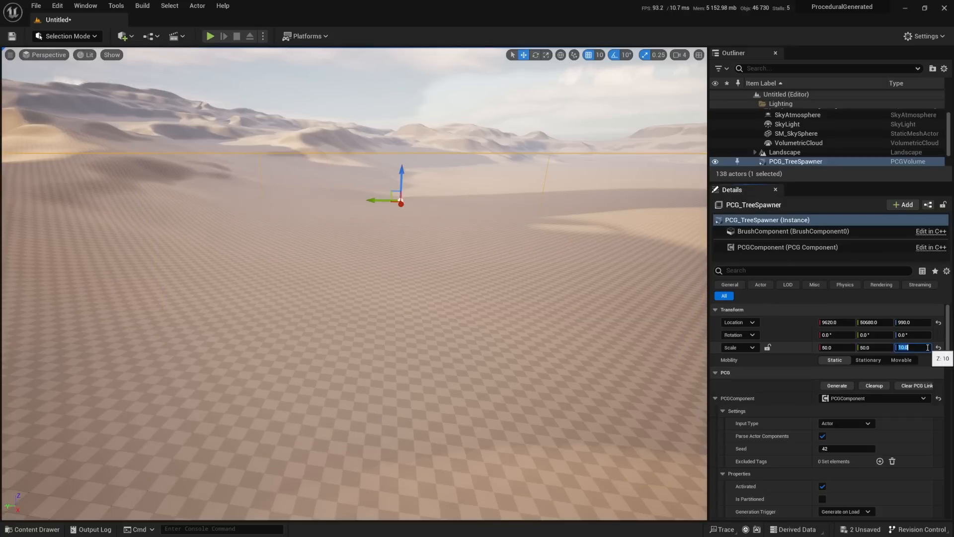
type("30")
key("Return")
- Lower the enlarged PCG_TreeSpawner volume to a Z location of about 930 and check how it covers the dunes
right_click_drag(569, 275, 516, 253)
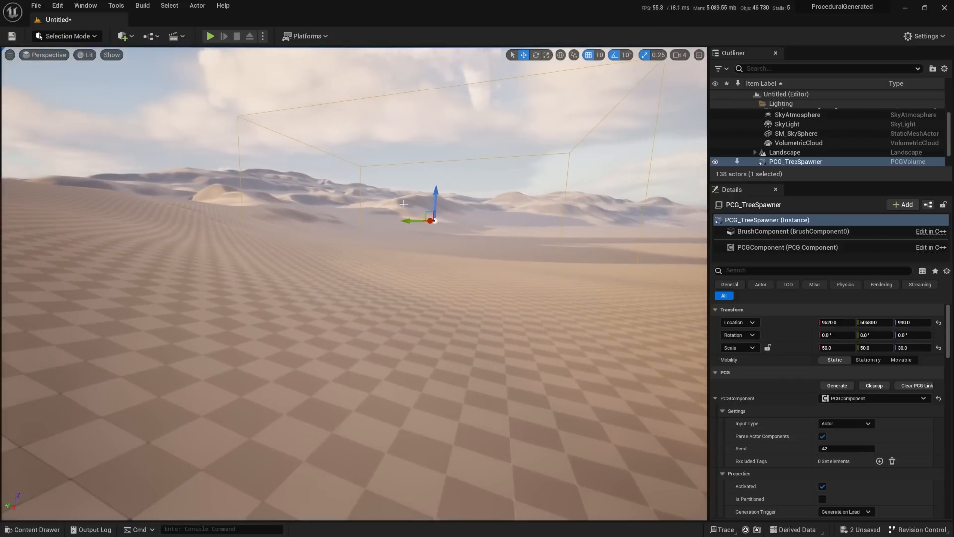
mouse_move(436, 198)
left_mouse_down()
mouse_move(446, 129)
mouse_move(441, 195)
left_mouse_up()
mouse_move(441, 195)
right_mouse_down()
mouse_move(427, 192)
mouse_move(423, 216)
mouse_move(444, 186)
right_mouse_up()
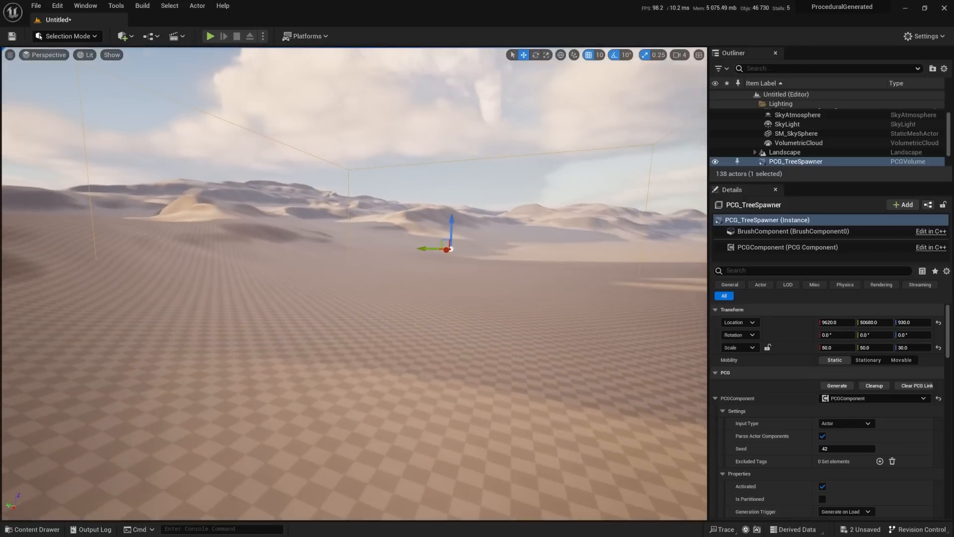
right_click_drag(474, 298, 427, 270)
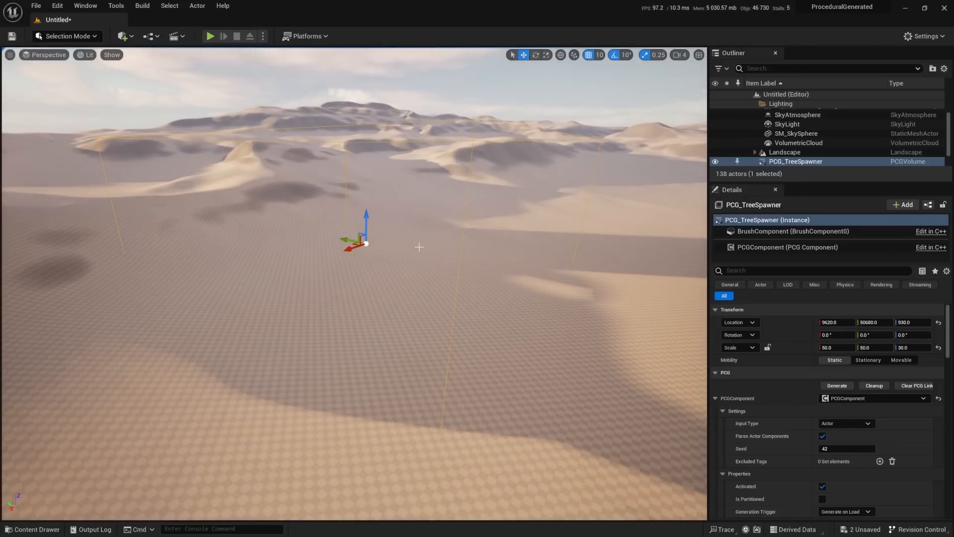
- Open the PCG_TreeSpawner graph for editing, dock its editor beside the level and browse the available node types
left_click(55, 528)
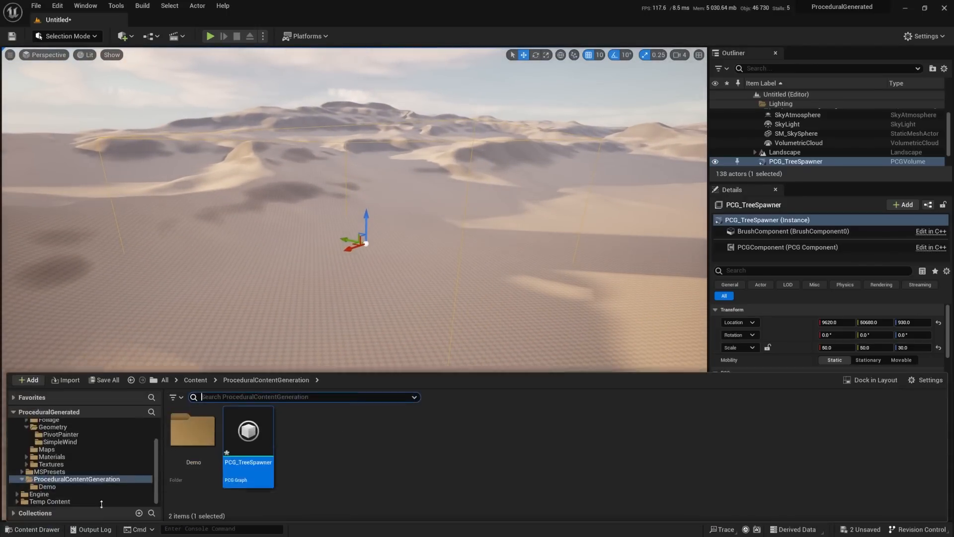
double_click(246, 438)
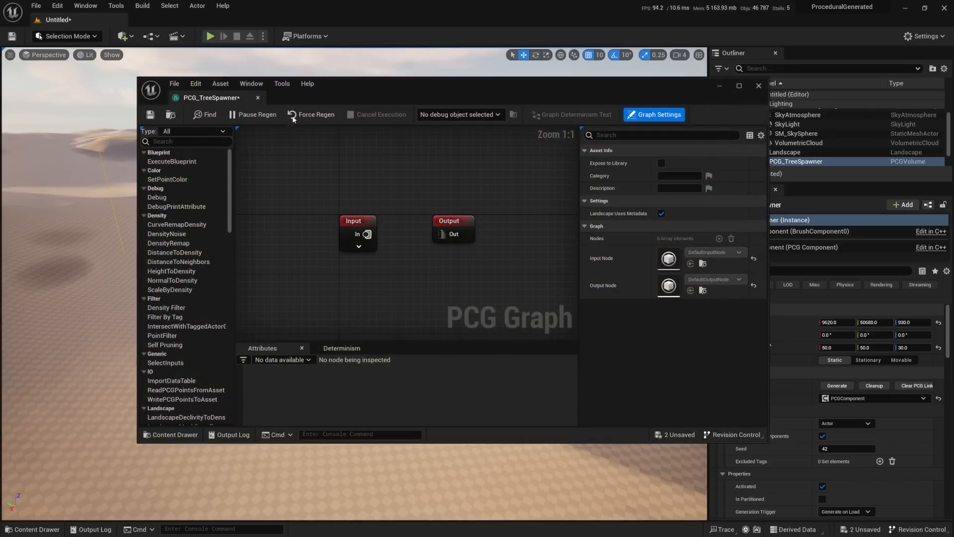
left_click_drag(212, 98, 238, 32)
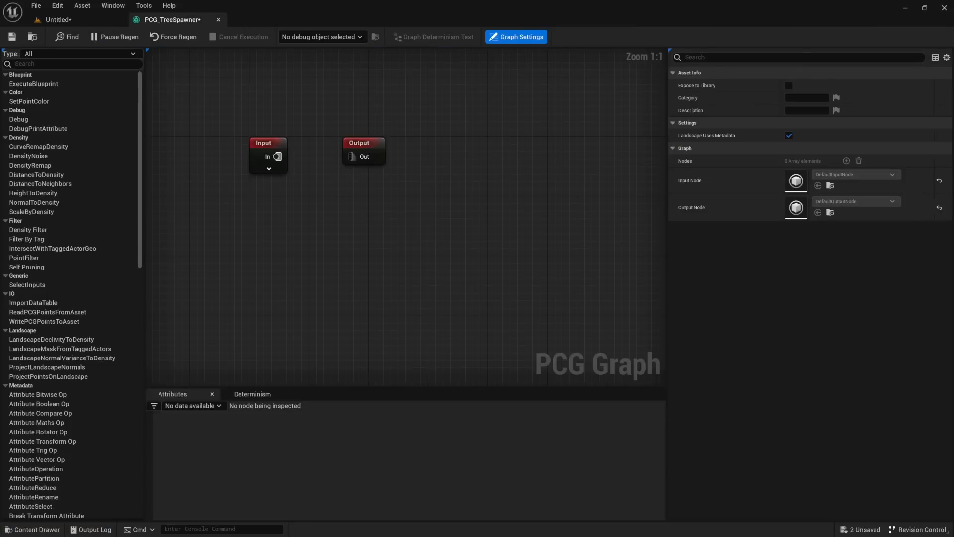
right_click_drag(341, 197, 414, 284)
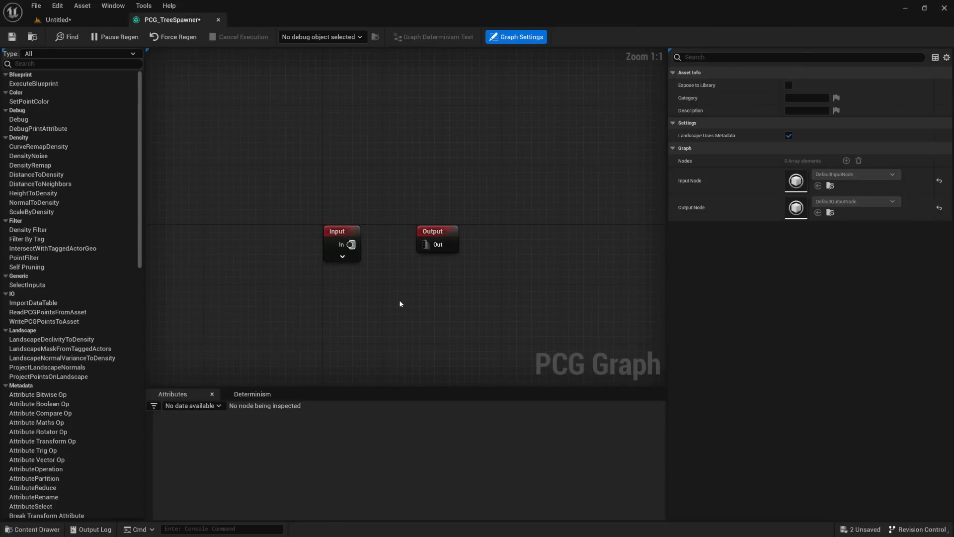
scroll(50, 122, "down", 15)
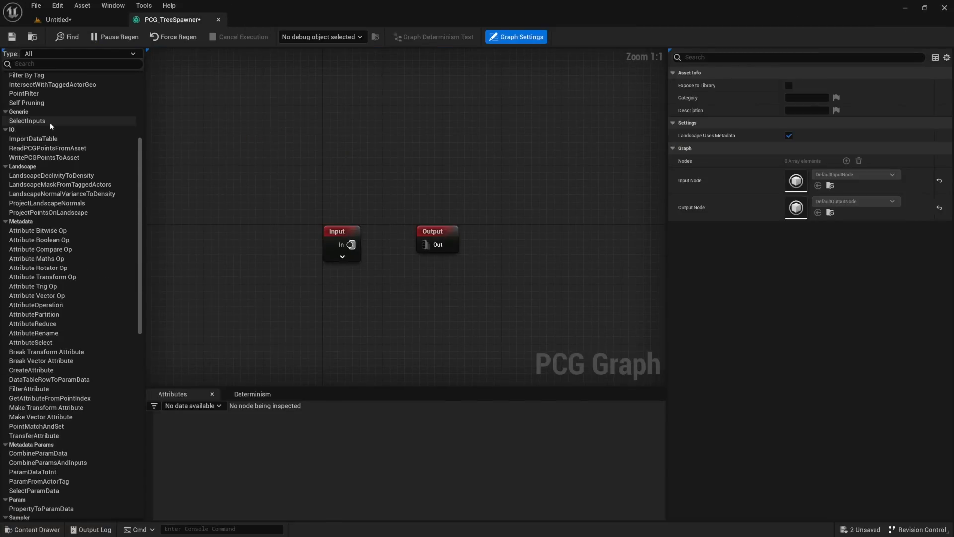
scroll(71, 234, "down", 4)
scroll(72, 252, "up", 8)
scroll(70, 240, "up", 10)
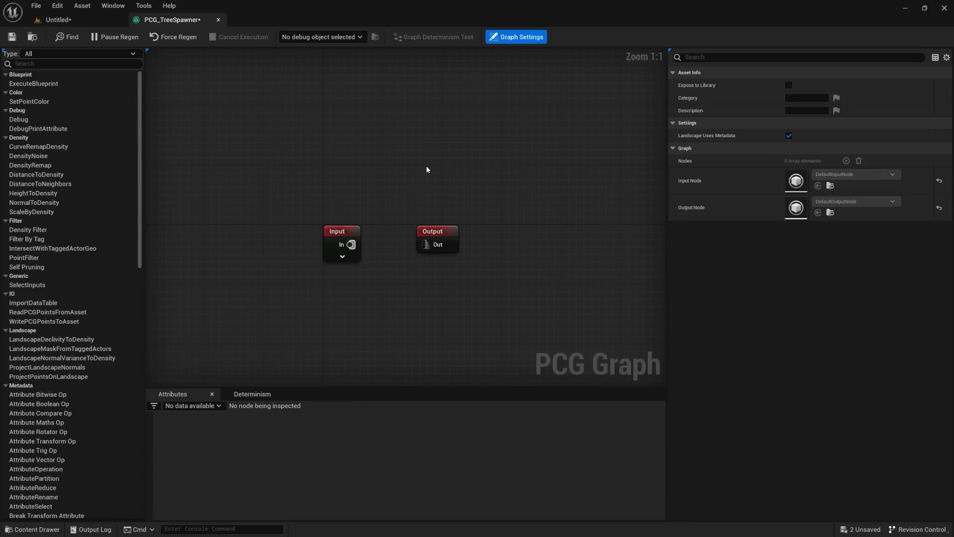
- Float the graph editor in its own enlarged window, placed so the PCG volume in the level viewport stays in view
left_click_drag(188, 25, 494, 163)
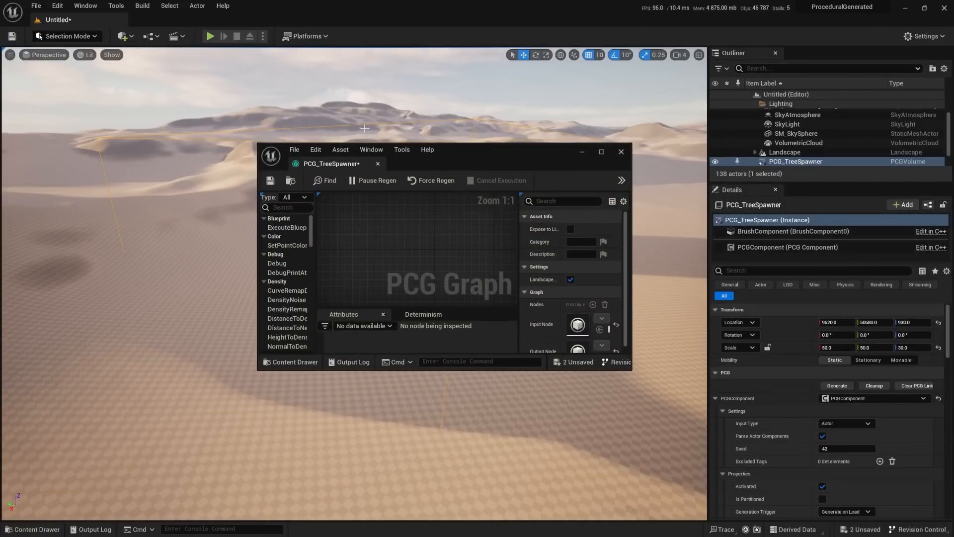
left_click_drag(630, 370, 770, 492)
right_click_drag(477, 282, 384, 190)
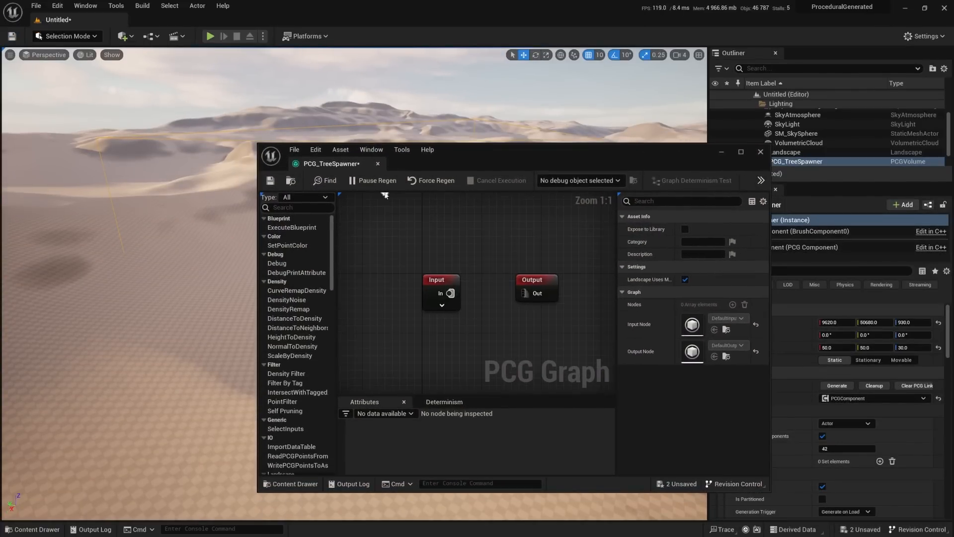
left_click_drag(496, 153, 554, 270)
right_click_drag(456, 199, 477, 194)
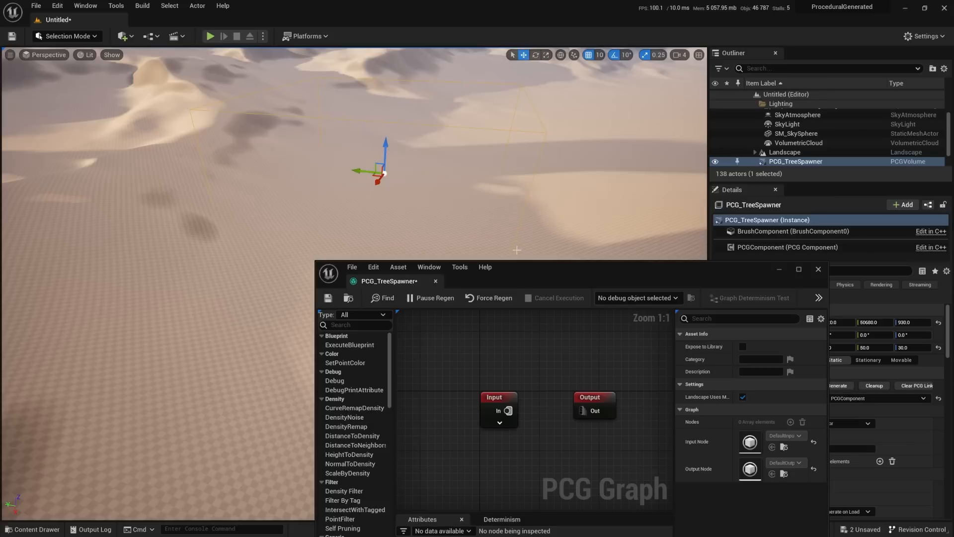
- Add a PointSampler node to the graph and connect the Input node's In pin to its input
right_click_drag(492, 345, 458, 353)
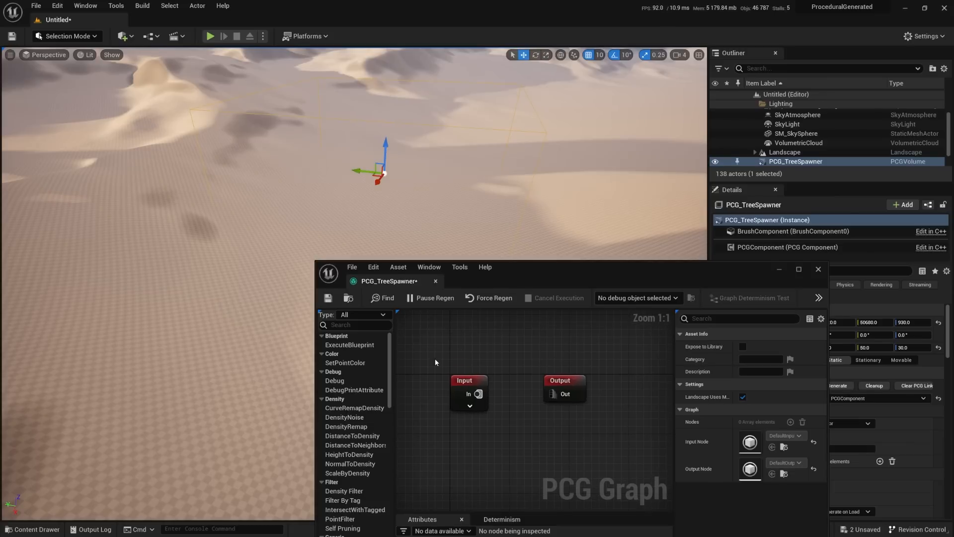
scroll(363, 397, "down", 4)
scroll(363, 395, "down", 10)
scroll(359, 401, "down", 10)
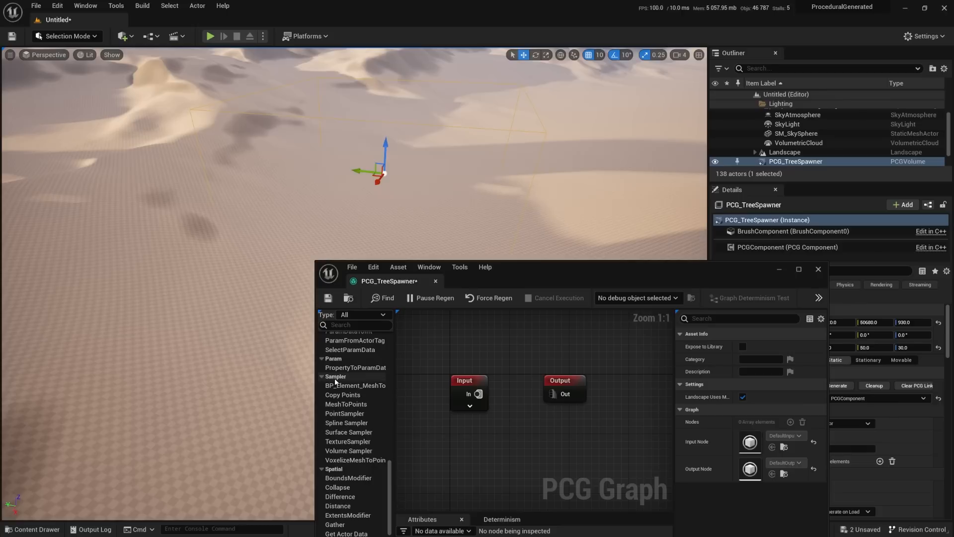
scroll(342, 402, "down", 1)
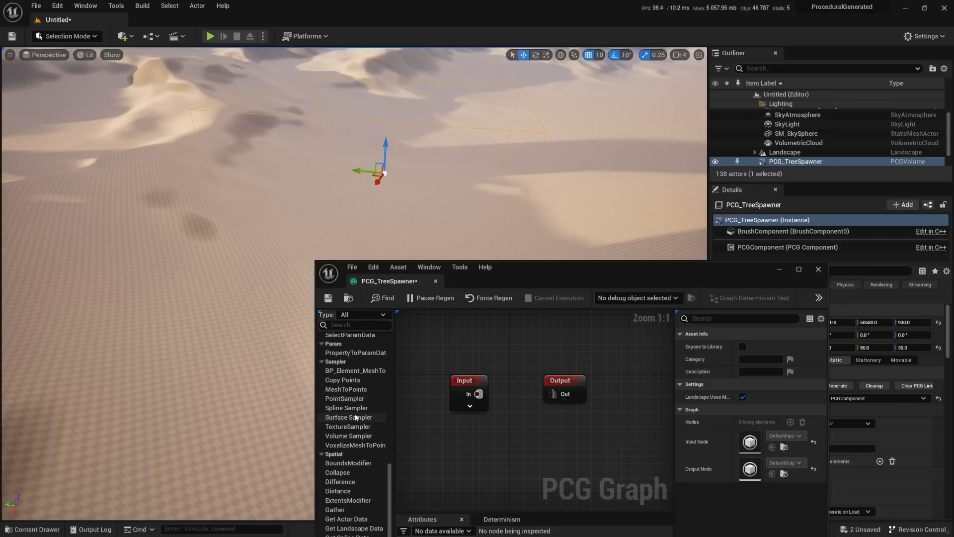
left_click_drag(338, 401, 550, 348)
left_click_drag(478, 393, 537, 336)
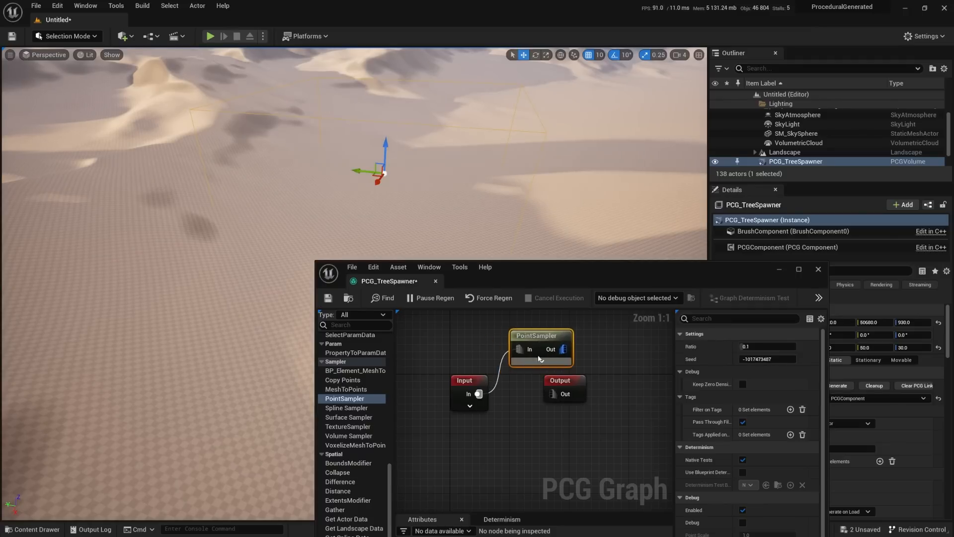
- Enable debug display on the PointSampler node and move the Output node farther away from it
right_click(537, 336)
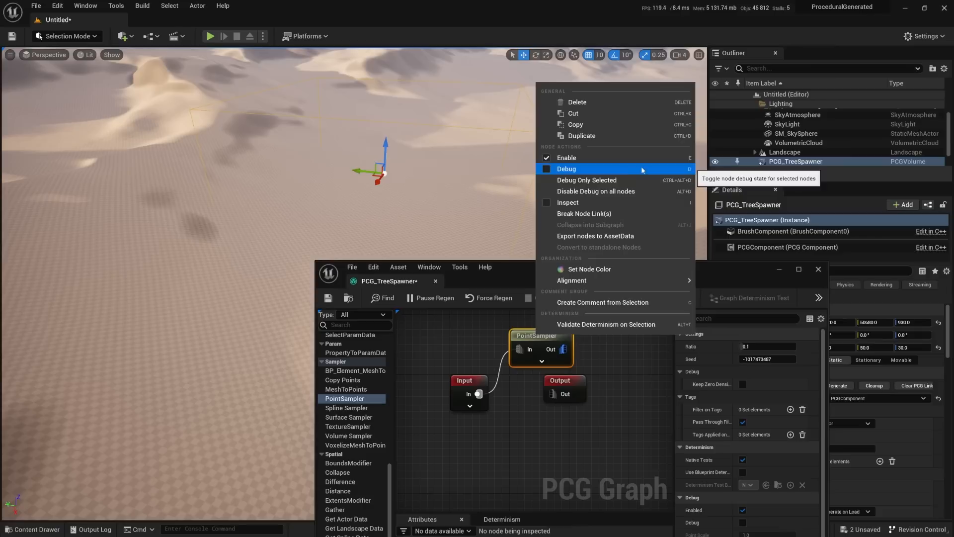
left_click(667, 169)
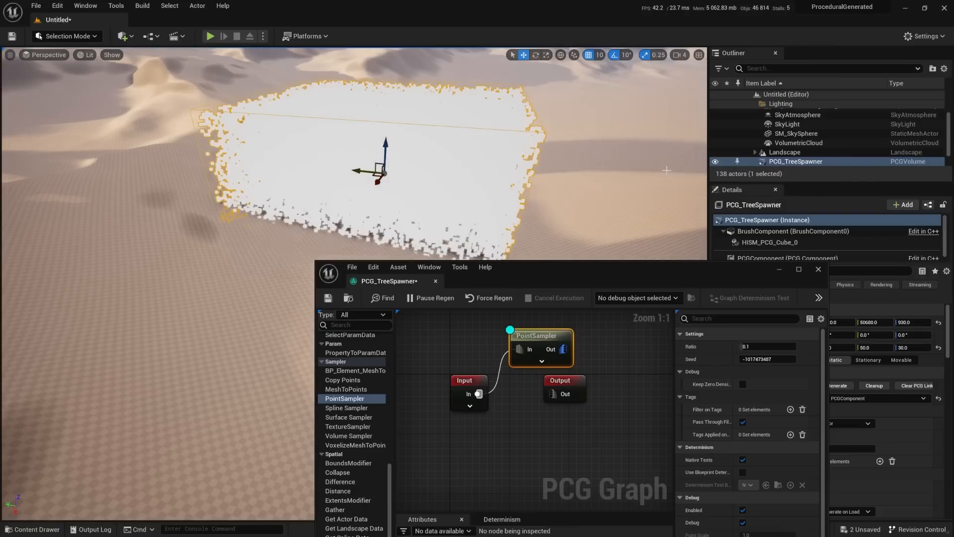
right_click_drag(400, 180, 442, 157)
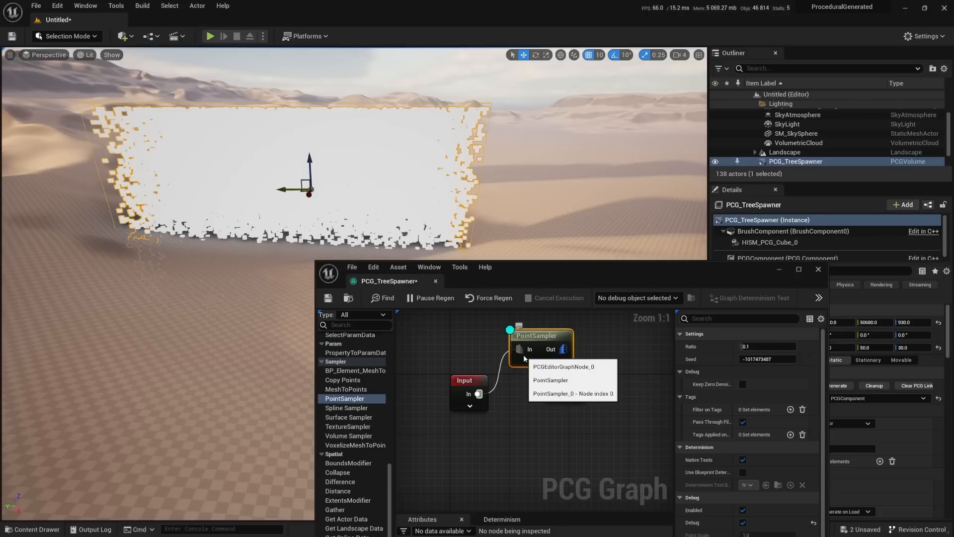
left_click_drag(564, 381, 650, 382)
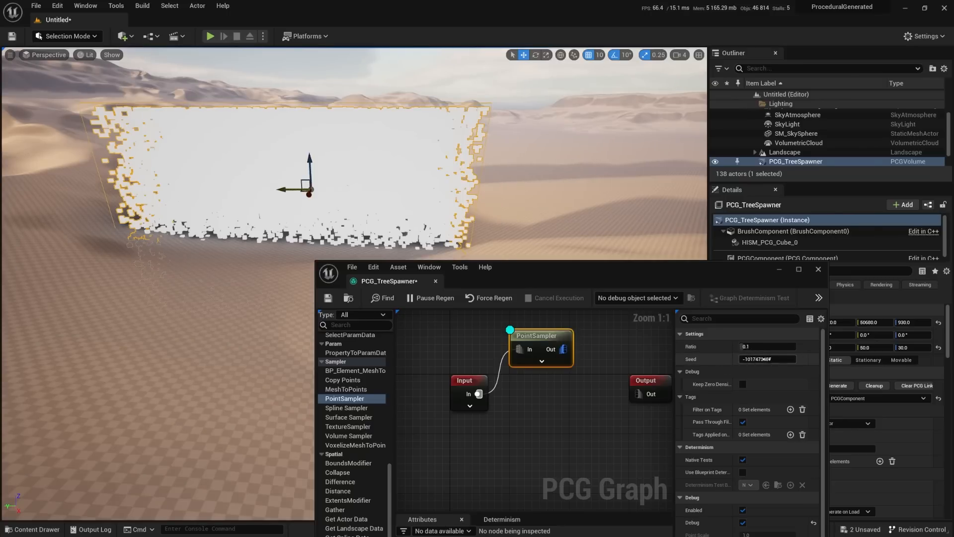
- Thin out the sampled points by setting the PointSampler node's Ratio to 0.01
mouse_move(765, 346)
left_mouse_down()
mouse_move(795, 347)
mouse_move(745, 347)
mouse_move(756, 348)
left_mouse_up()
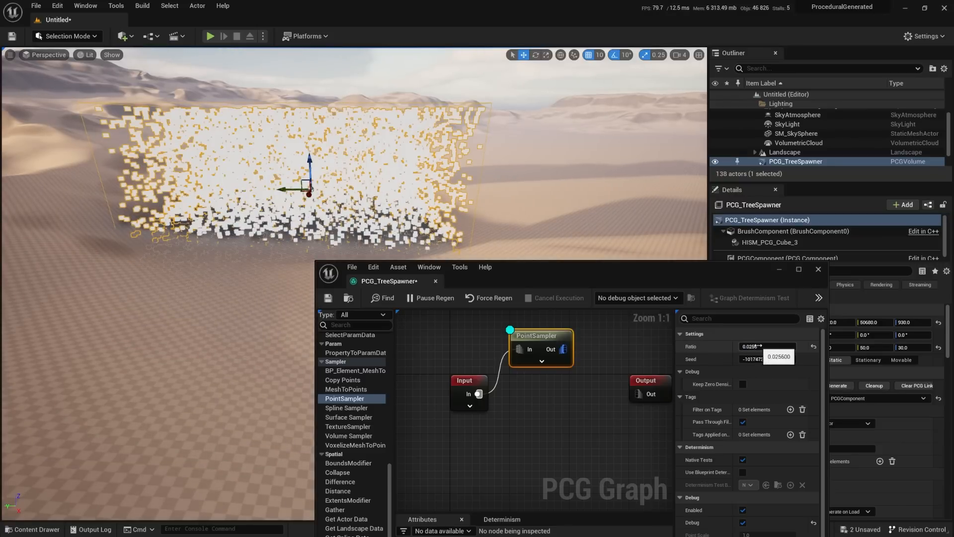
left_click(813, 348)
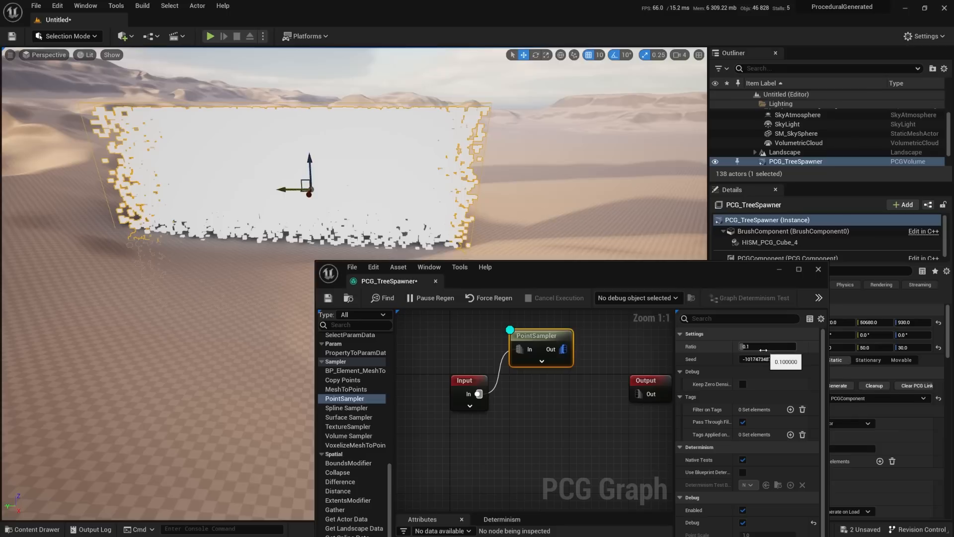
left_click(767, 345)
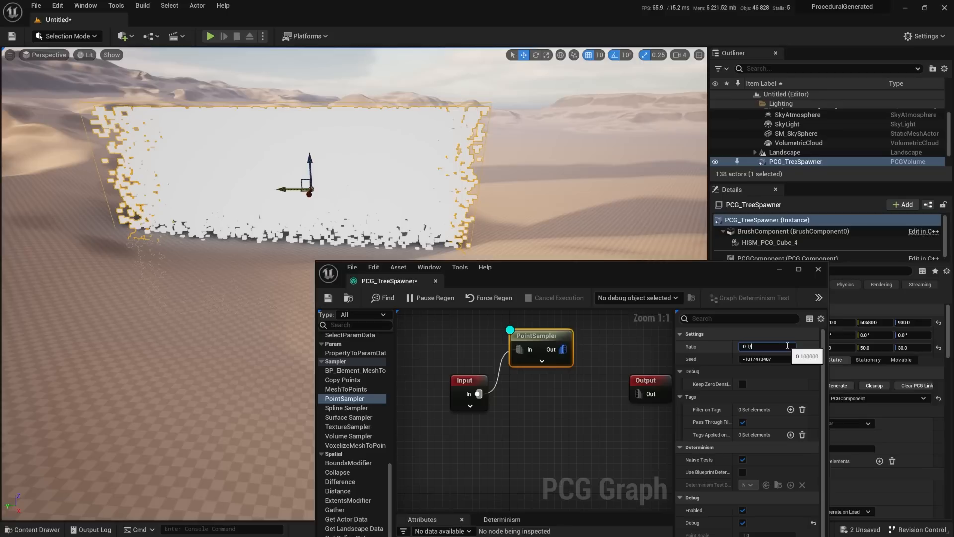
key("Return")
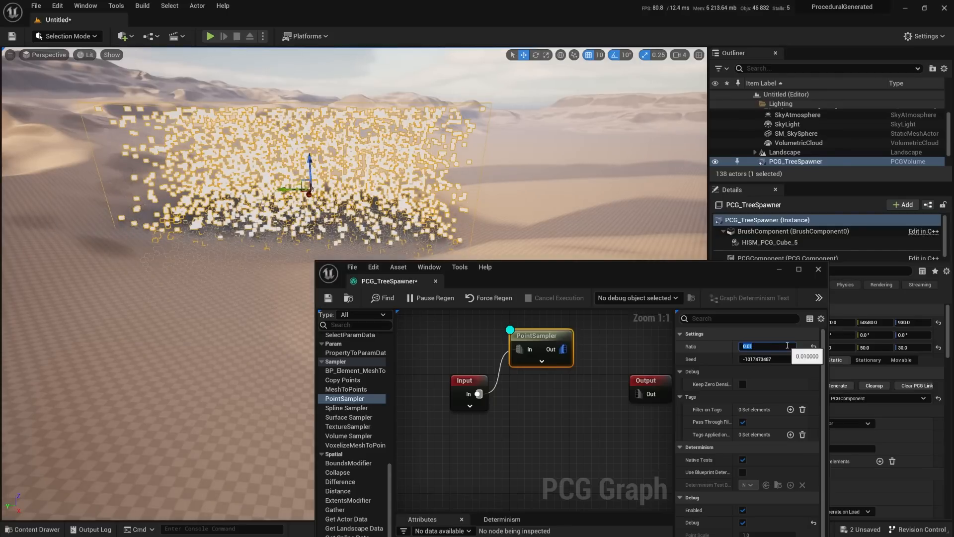
- Inspect the thinned points in the volume, delete the PointSampler node and add a Surface Sampler node between Input and Output
key("w")
right_click_drag(602, 192, 604, 149)
key("d")
key("a")
right_click_drag(425, 73, 408, 130)
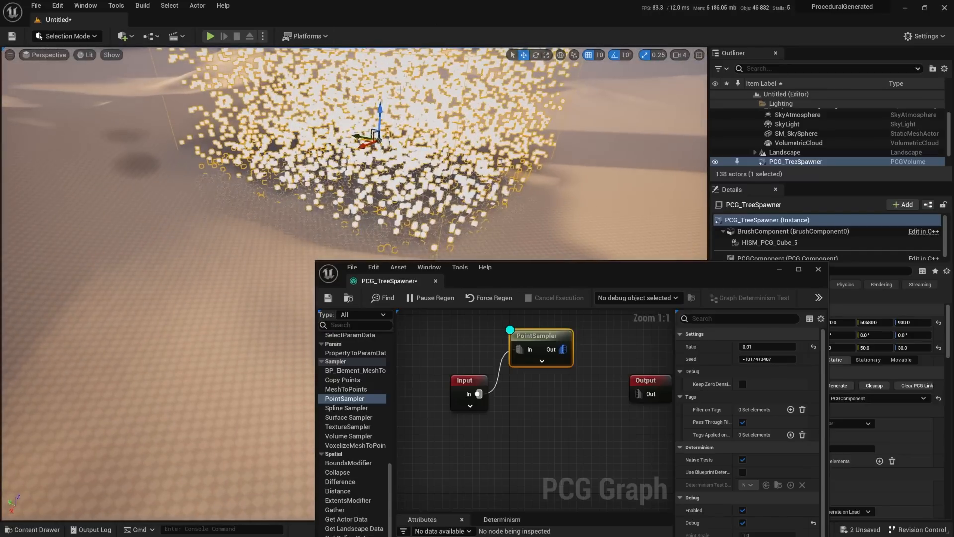
right_click_drag(332, 230, 332, 203)
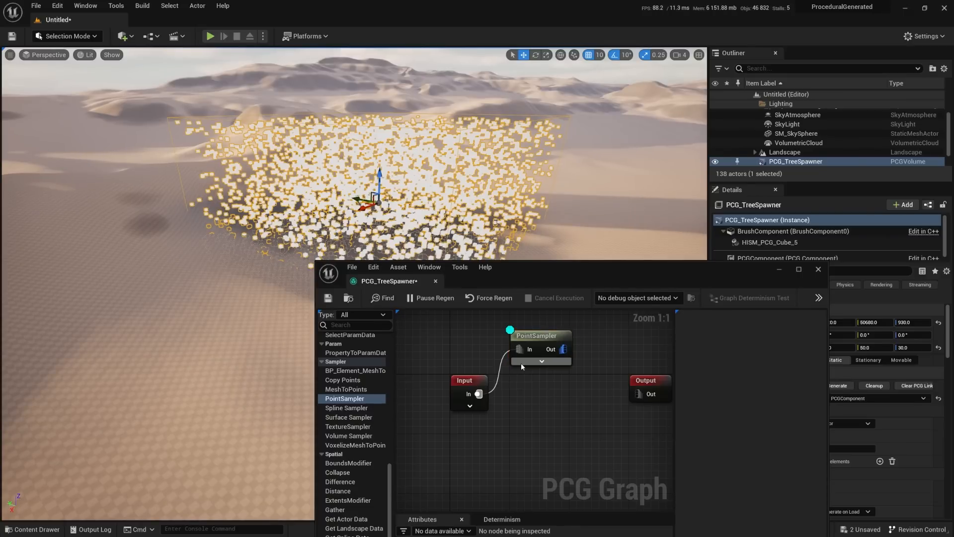
key("Delete")
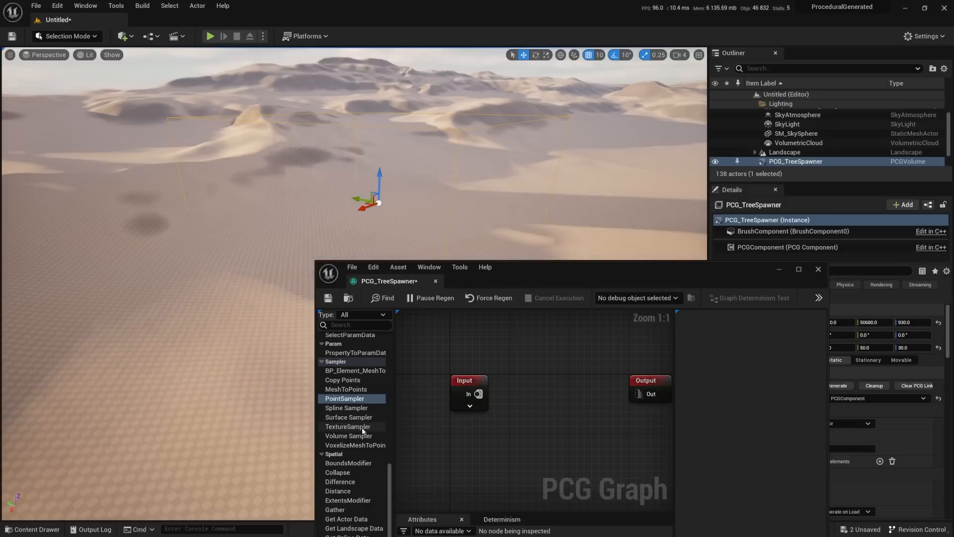
left_click_drag(336, 417, 524, 369)
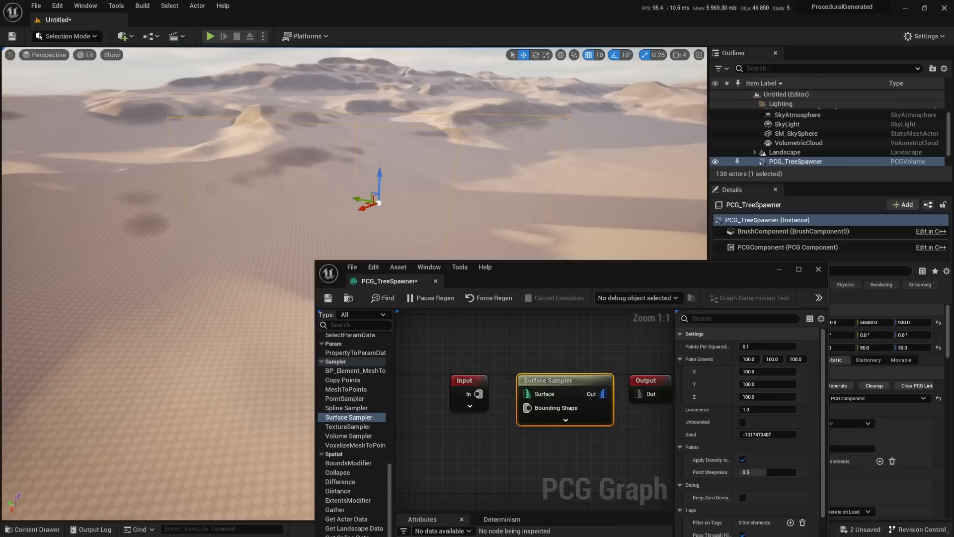
- Expand the Input node's pins, wire its Landscape pin to the Surface Sampler's Surface pin and enable debug display on the sampler
left_click(469, 407)
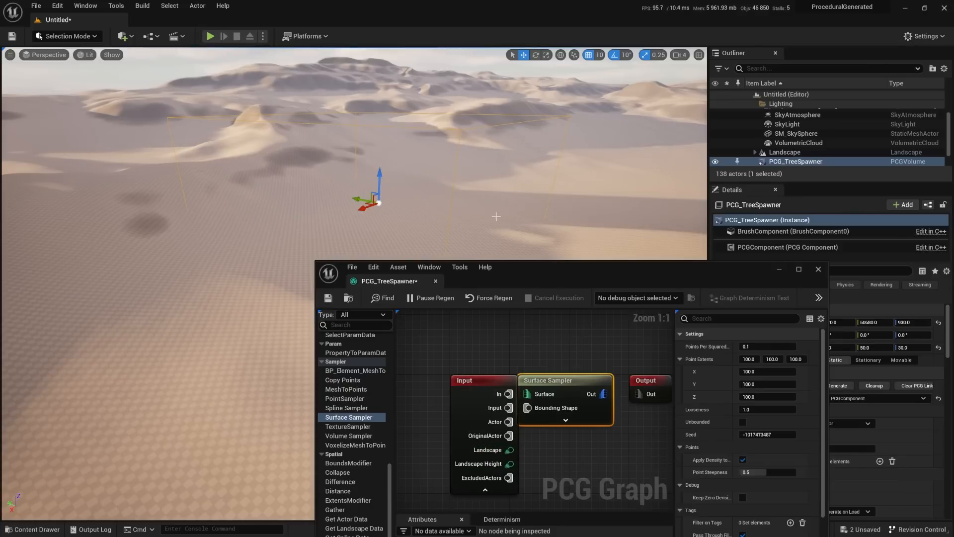
mouse_move(497, 229)
right_mouse_down()
mouse_move(631, 238)
mouse_move(464, 227)
mouse_move(506, 232)
right_mouse_up()
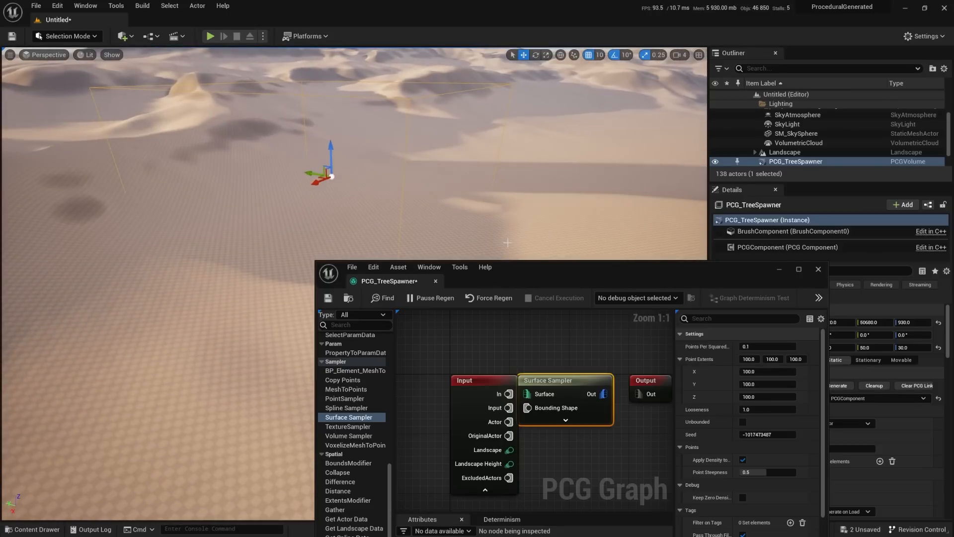
right_click_drag(497, 199, 465, 181)
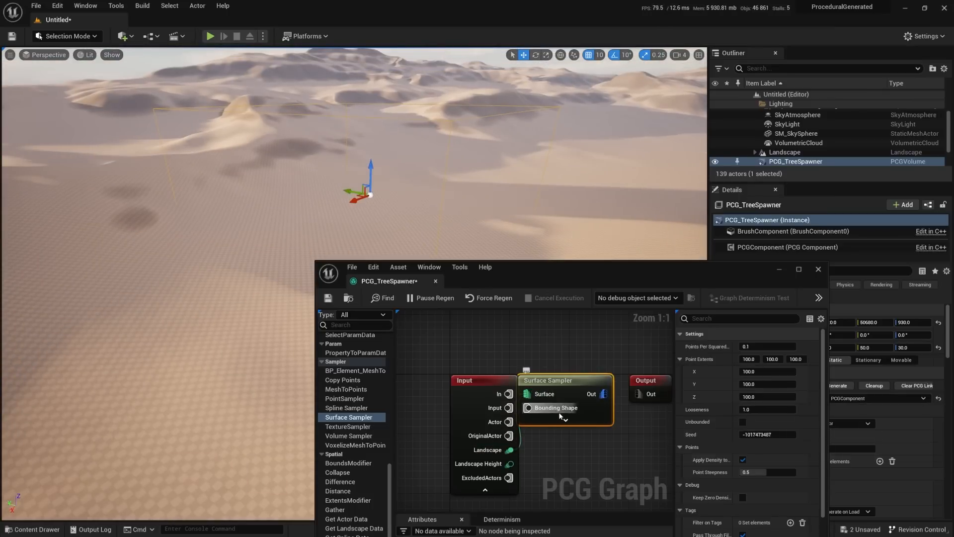
left_click_drag(569, 384, 575, 385)
key("d")
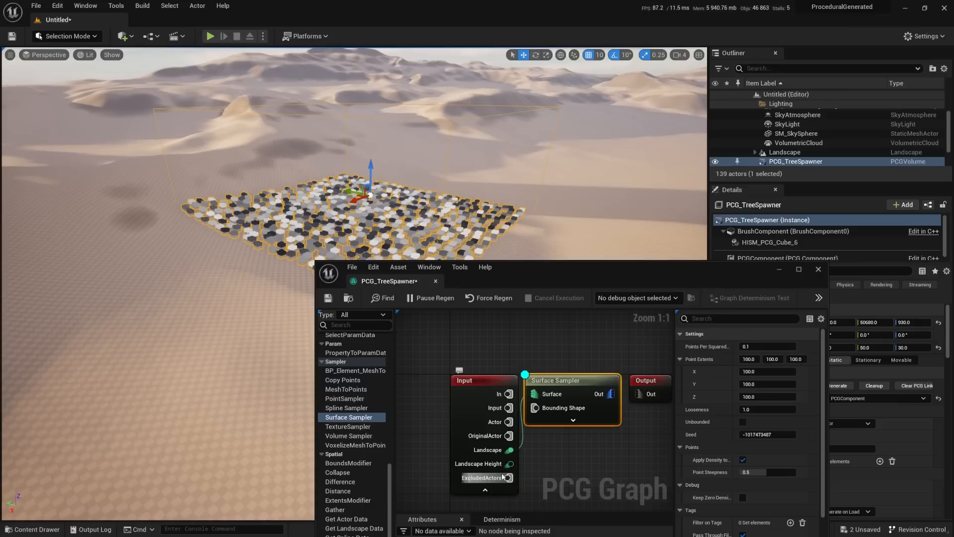
- Try the Surface Sampler's Unbounded option on the landscape and switch it back off
left_click(563, 328)
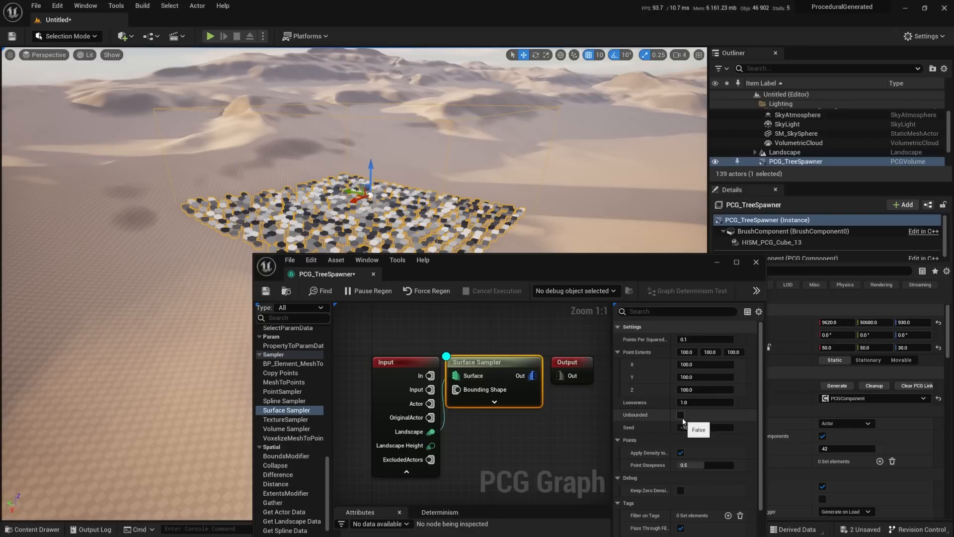
left_click(681, 416)
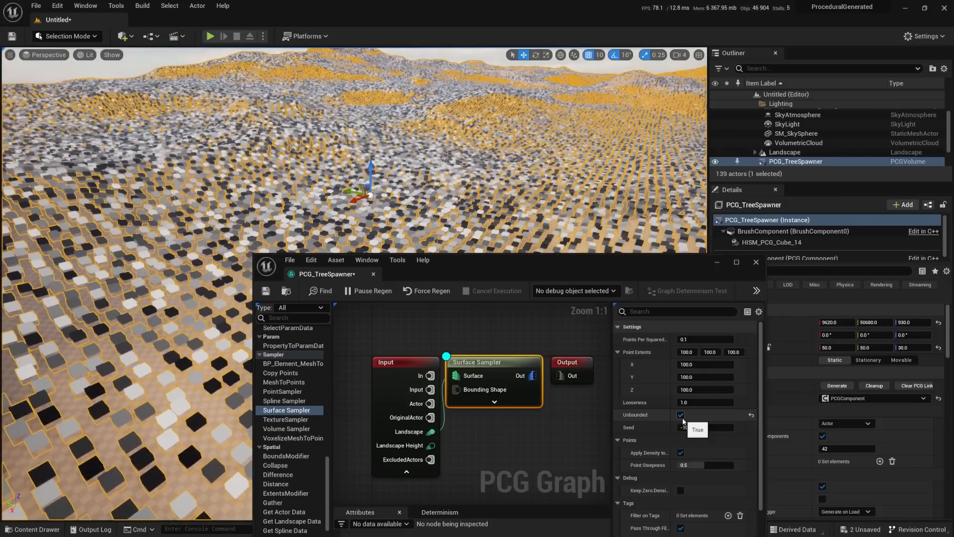
right_click_drag(492, 136, 678, 157)
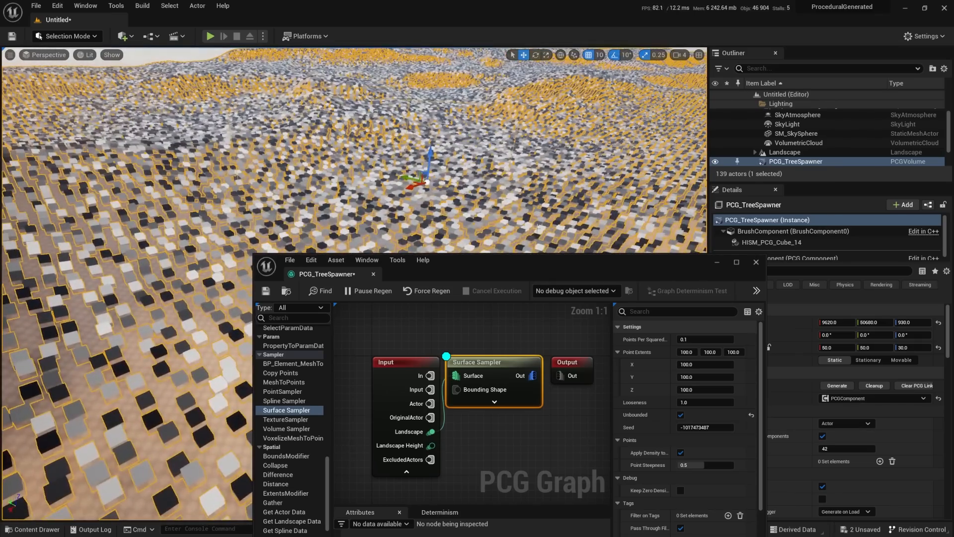
left_click(681, 414)
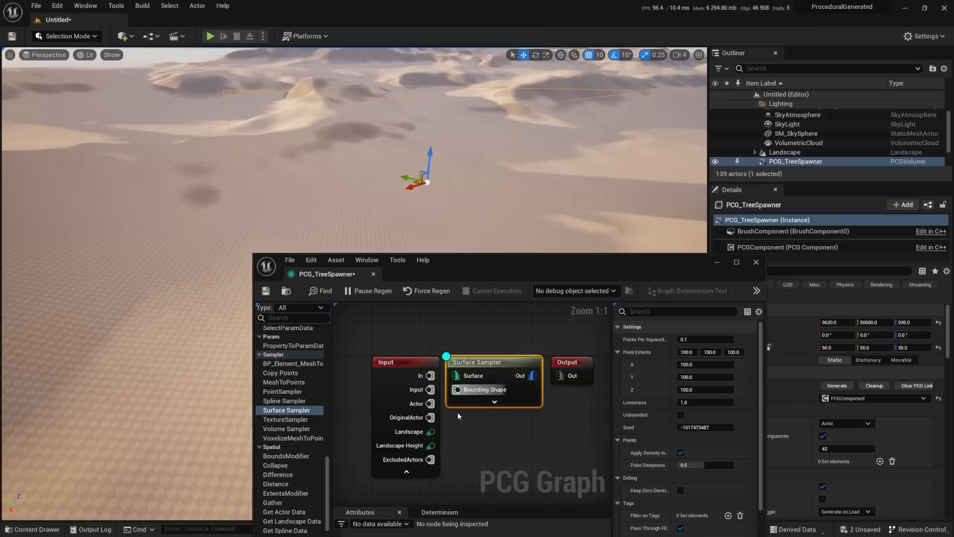
- Collapse the Input node, connect its In pin to the Surface Sampler's Surface pin and set the PCG volume's Input Type to Landscape
left_click(406, 471)
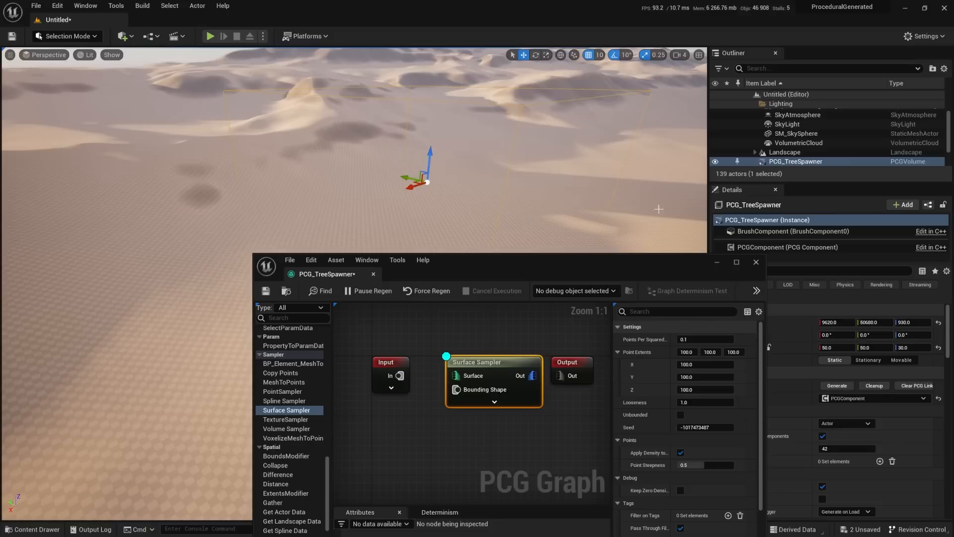
left_click_drag(398, 374, 461, 374)
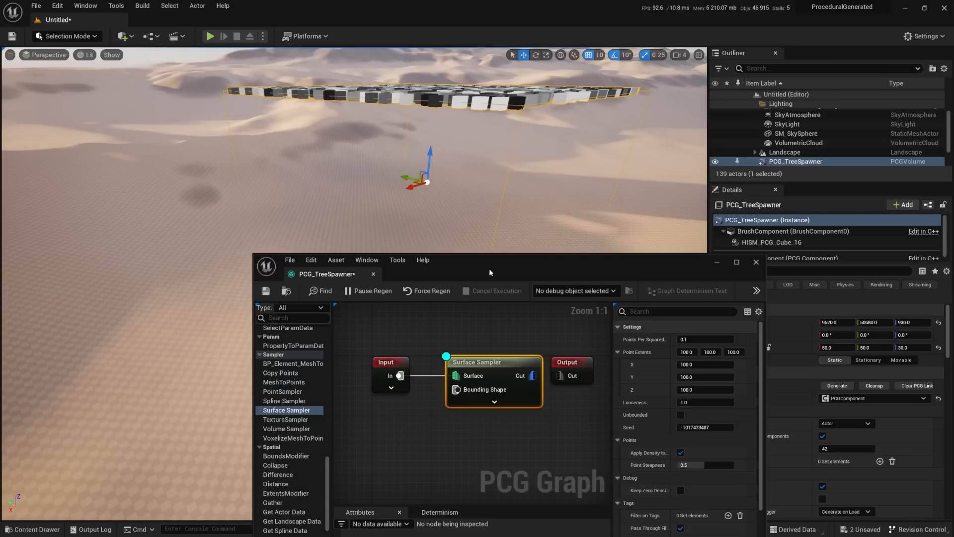
left_click_drag(536, 266, 422, 274)
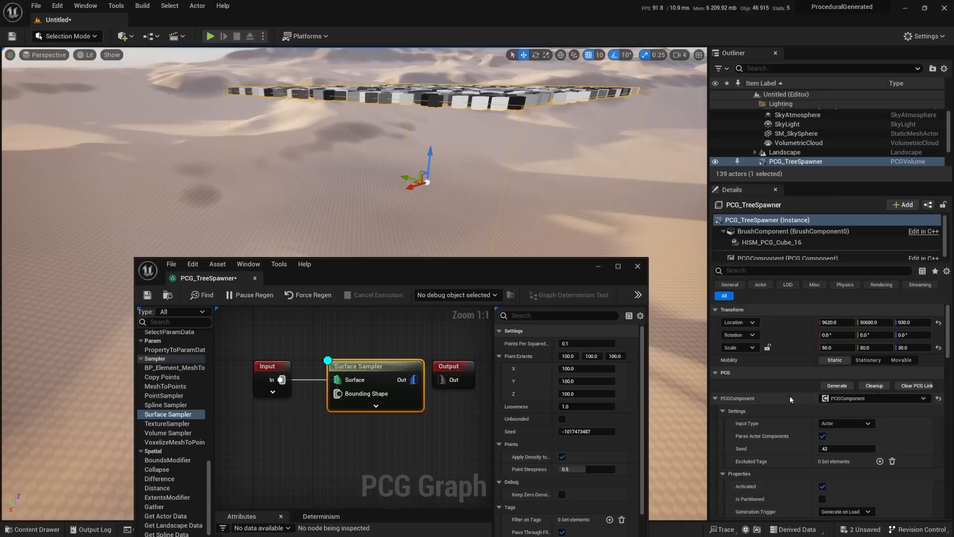
scroll(770, 389, "down", 3)
scroll(770, 386, "up", 2)
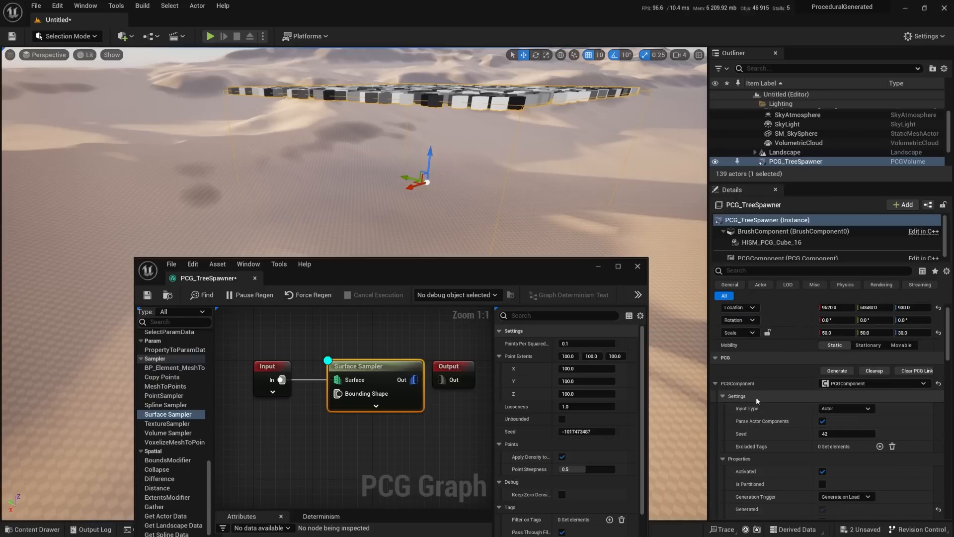
left_click(854, 408)
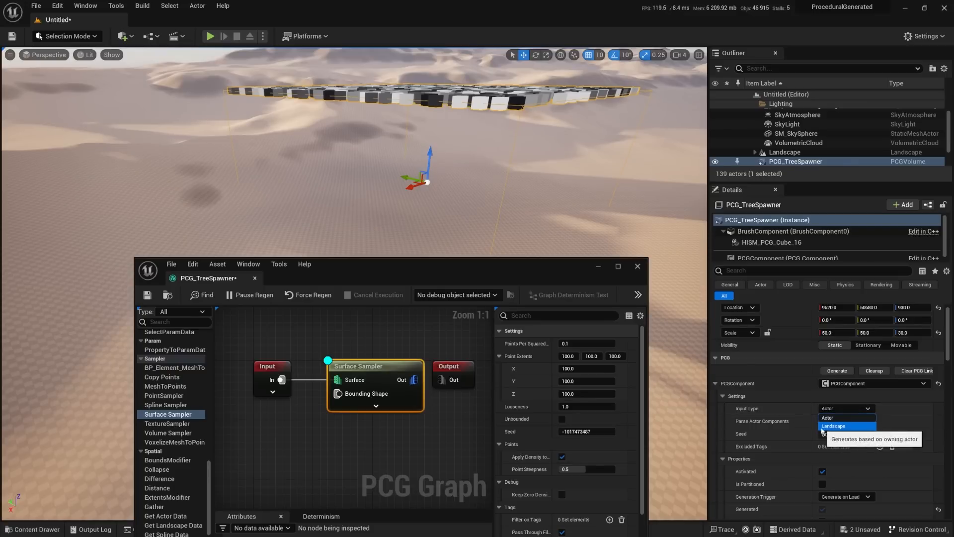
left_click(839, 427)
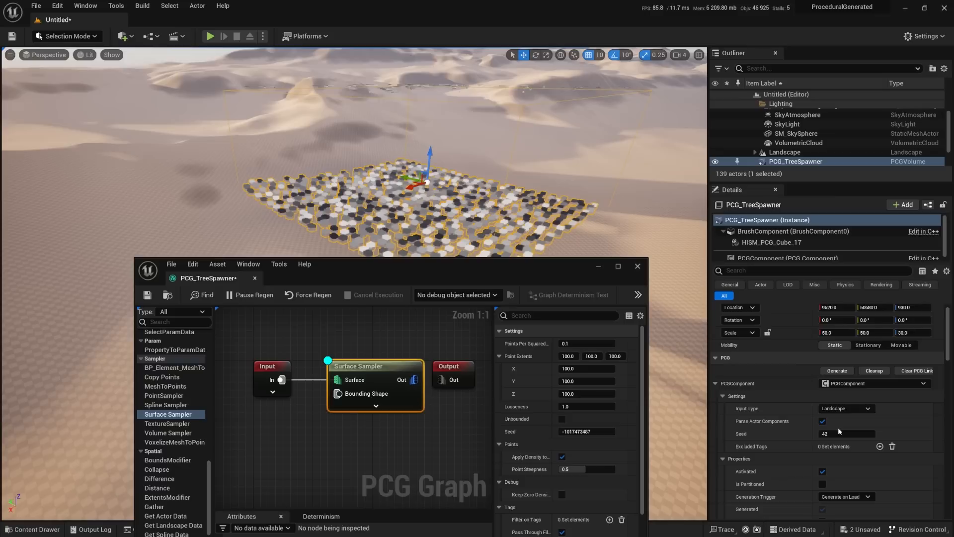
- Minimize the graph editor and move the PCG volume across the landscape onto a dune at about X -1590, Y 68520, Z 3090
left_click_drag(445, 275, 590, 324)
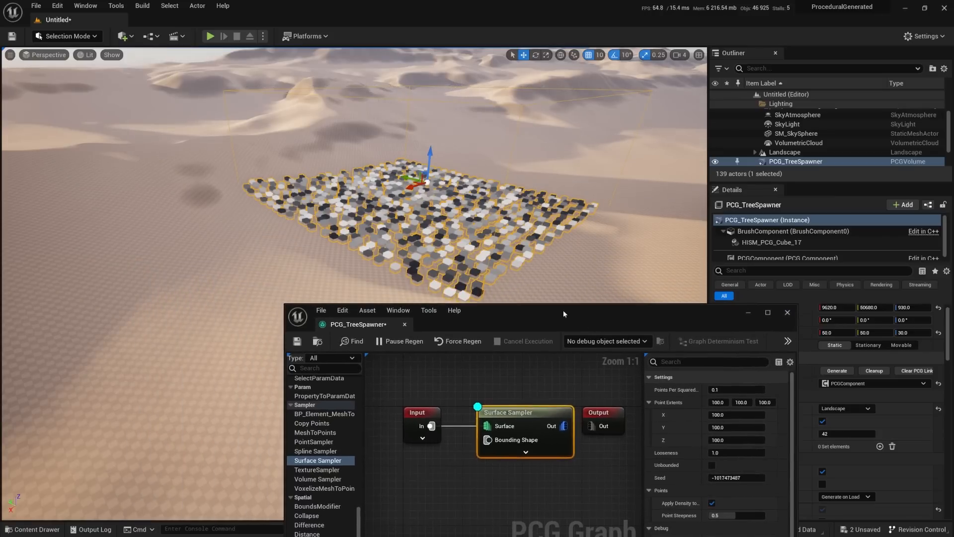
left_click_drag(661, 313, 584, 223)
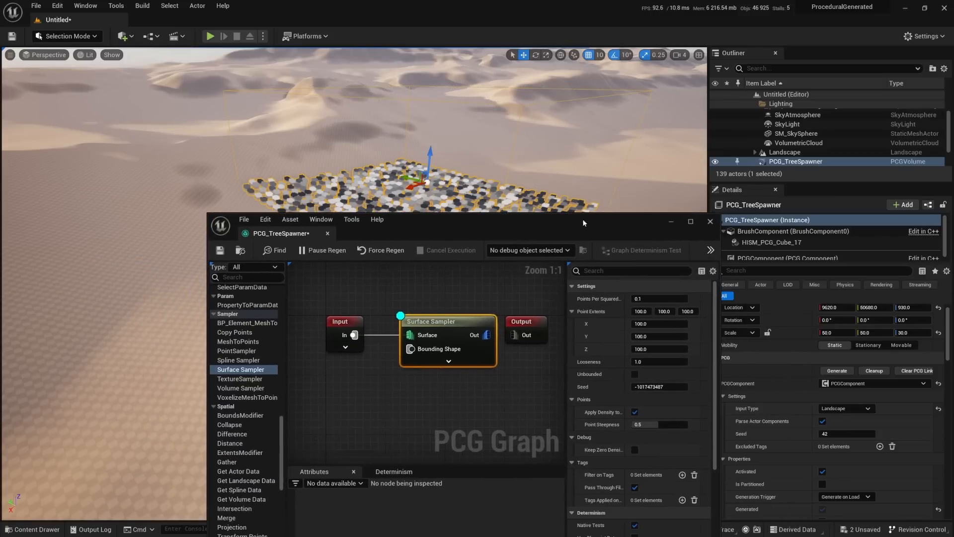
left_click(668, 222)
right_click_drag(446, 226, 472, 289)
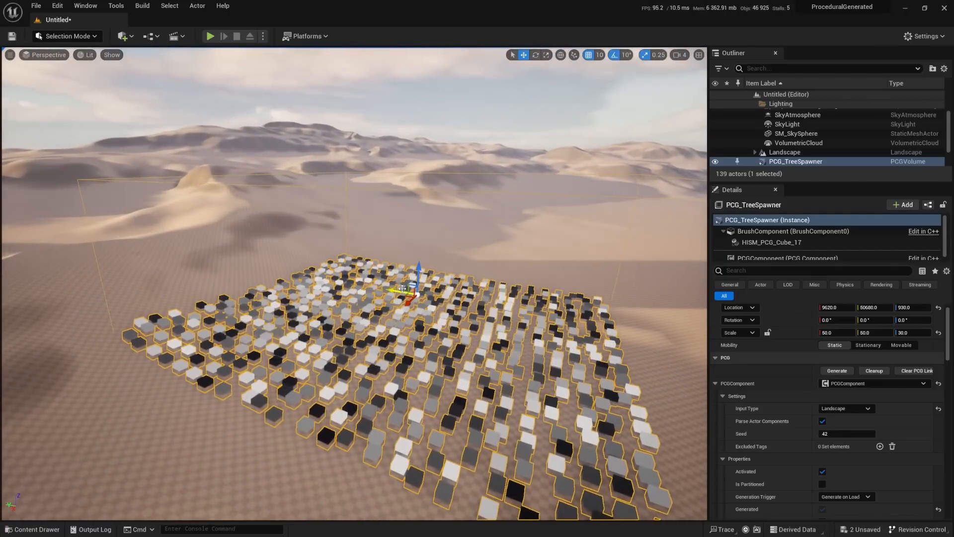
left_click_drag(407, 295, 240, 234)
right_click_drag(240, 235, 196, 236)
left_click_drag(410, 291, 305, 215)
mouse_move(305, 214)
right_mouse_down()
mouse_move(323, 219)
mouse_move(283, 224)
mouse_move(293, 226)
right_mouse_up()
left_click_drag(407, 300, 284, 244)
right_click_drag(443, 320, 462, 343)
scroll(354, 283, "down", 10)
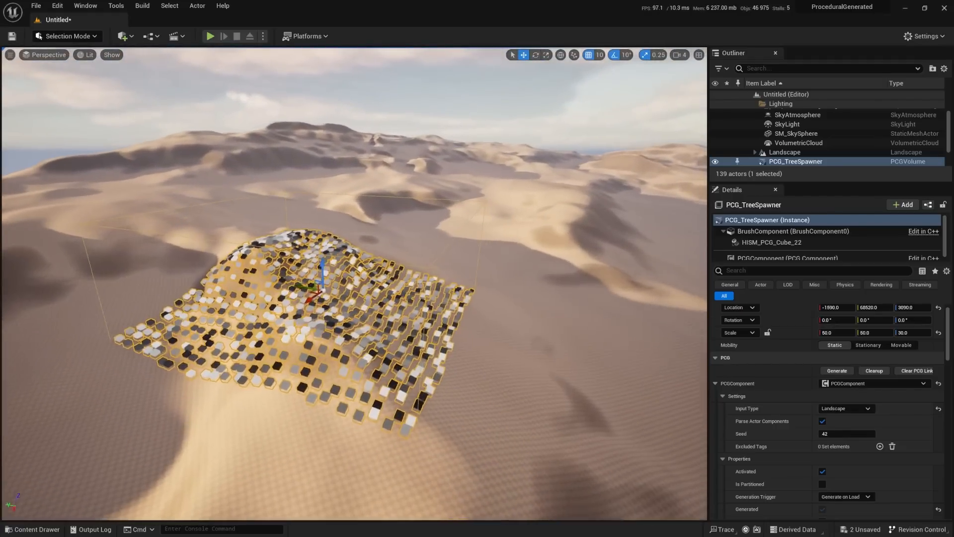
right_click_drag(354, 283, 318, 277)
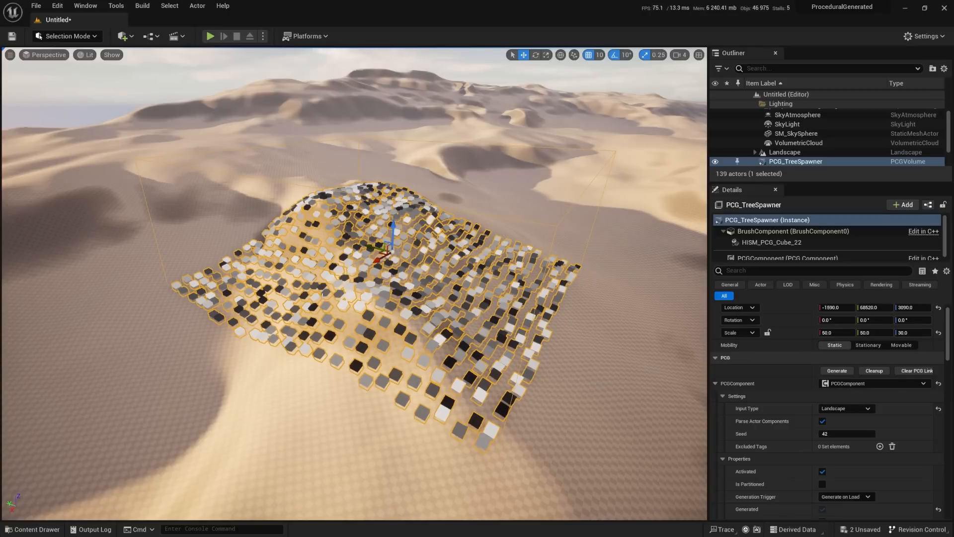
- Reopen the PCG_TreeSpawner graph and place its window so the sampled points on the dune stay in view
left_click(32, 529)
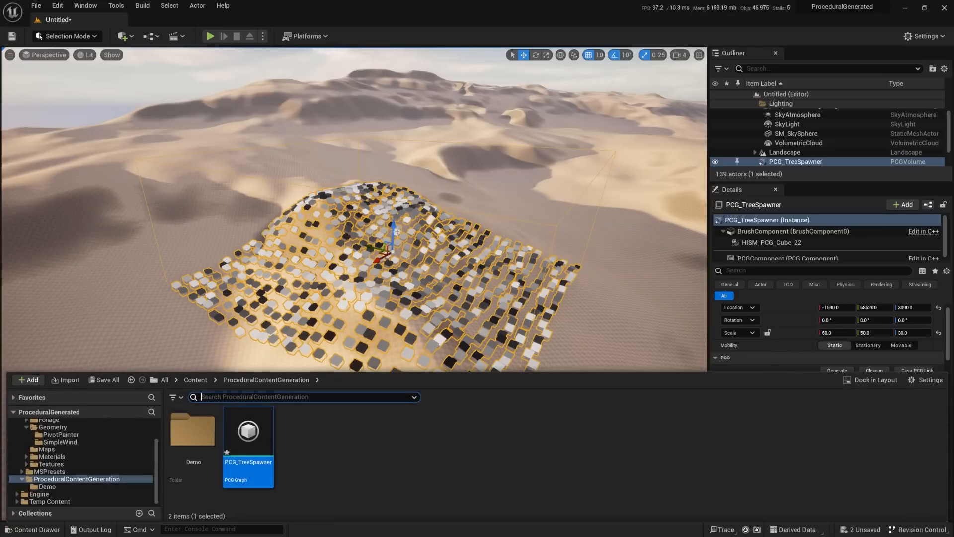
double_click(261, 441)
left_click_drag(447, 230, 545, 314)
scroll(466, 194, "up", 3)
left_click_drag(444, 209, 444, 209)
left_click_drag(568, 320, 630, 254)
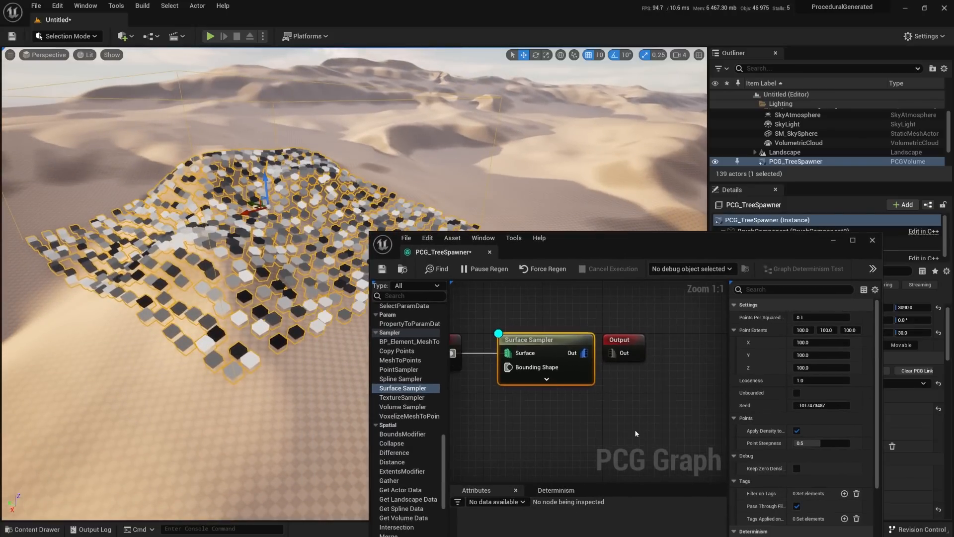
- Move the Output node farther from the Surface Sampler to make room for another node
right_click_drag(626, 369, 559, 353)
left_click_drag(567, 321, 683, 321)
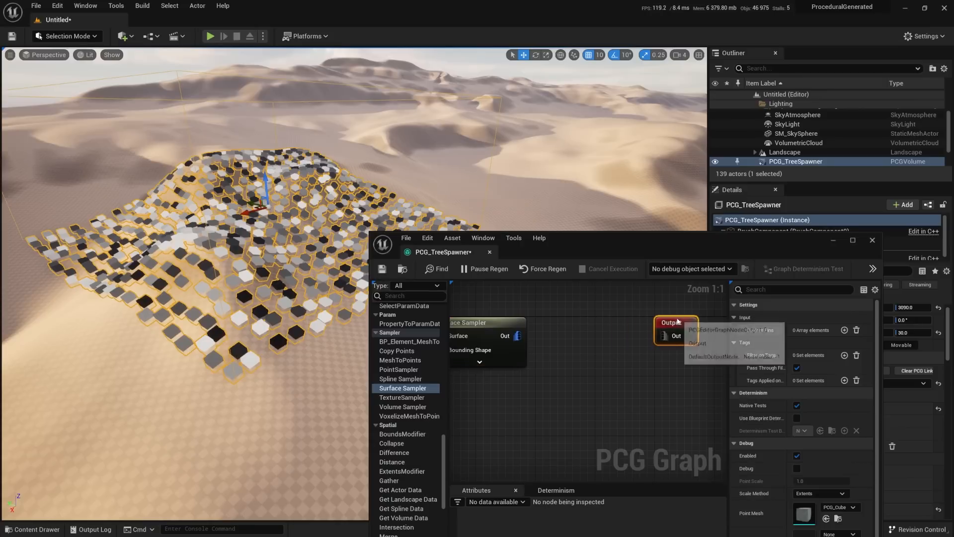
right_click_drag(551, 368, 574, 369)
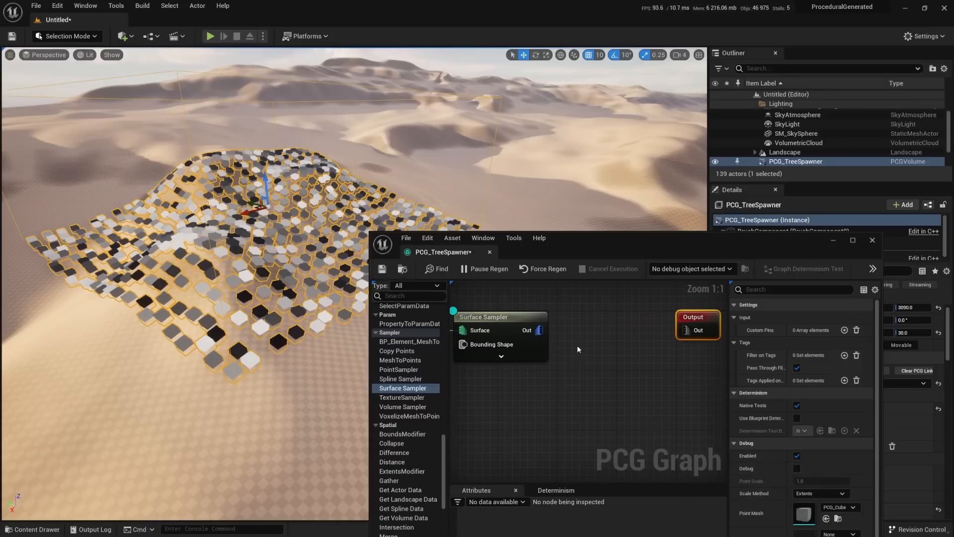
right_click_drag(538, 331, 565, 340)
- Add a StaticMeshSpawner node fed by the Surface Sampler's Out pin, leaving its own output unconnected
left_click_drag(565, 340, 602, 343)
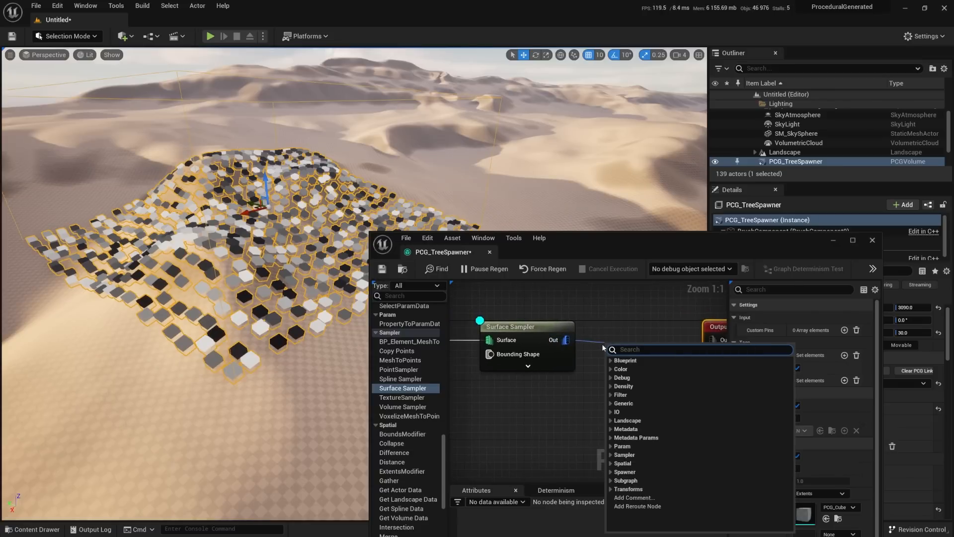
type("spawn")
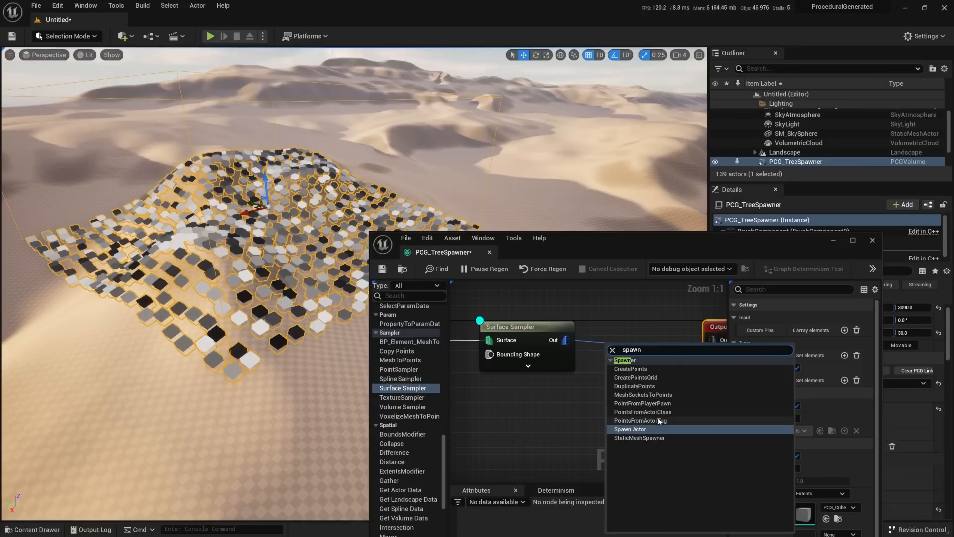
left_click(643, 438)
right_click_drag(676, 416, 631, 417)
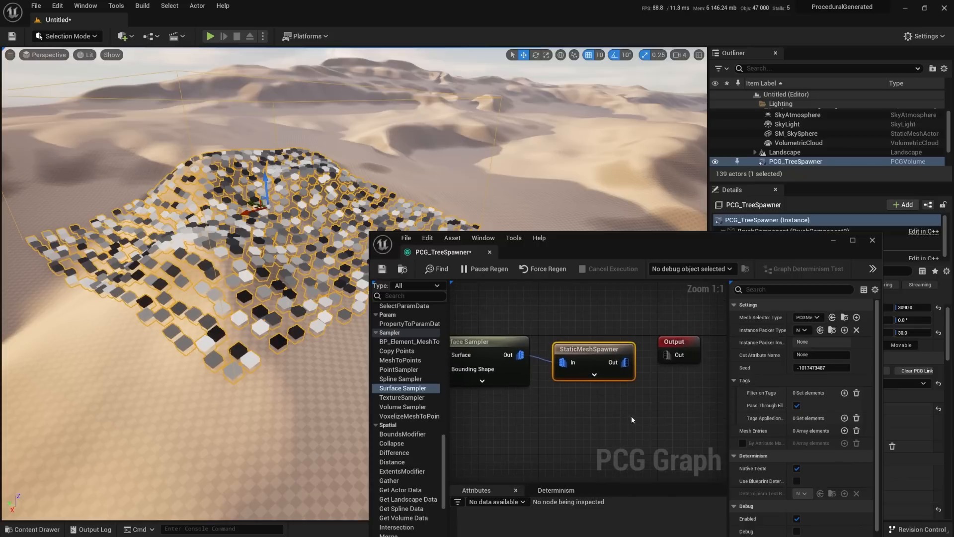
left_click_drag(625, 362, 669, 356)
left_click(620, 363, "alt")
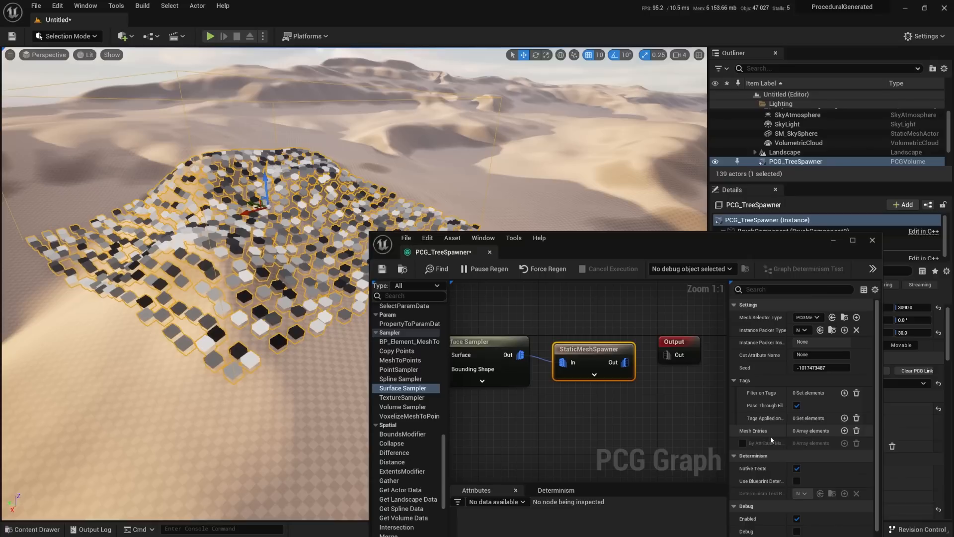
- Add one mesh entry to the StaticMeshSpawner and assign the PCG_Tree_01 static mesh to it
left_click(845, 431)
scroll(795, 407, "down", 3)
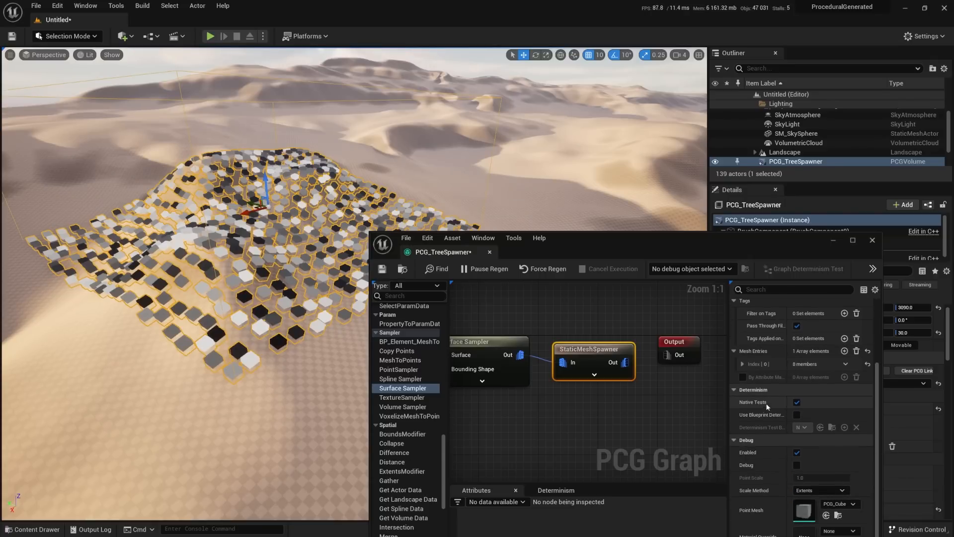
left_click(742, 363)
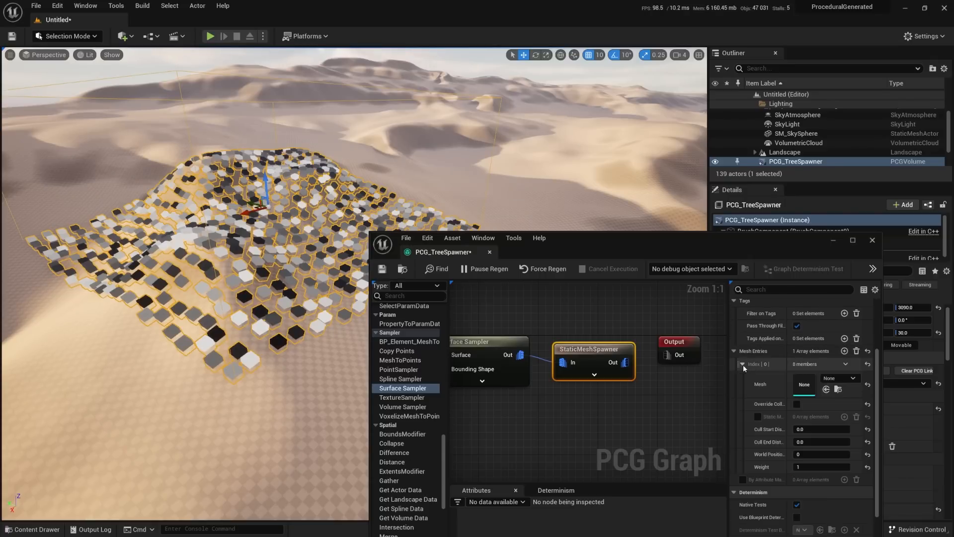
left_click(843, 378)
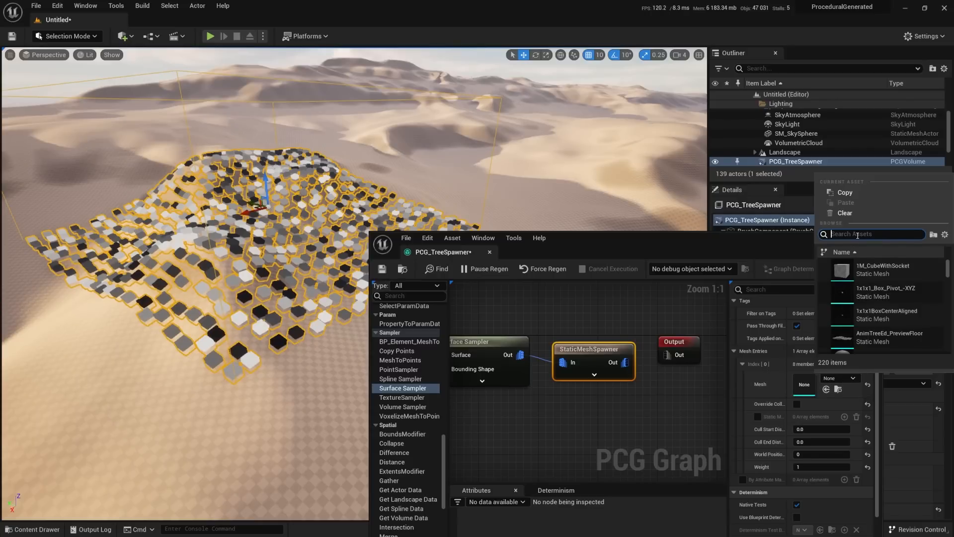
type("tree")
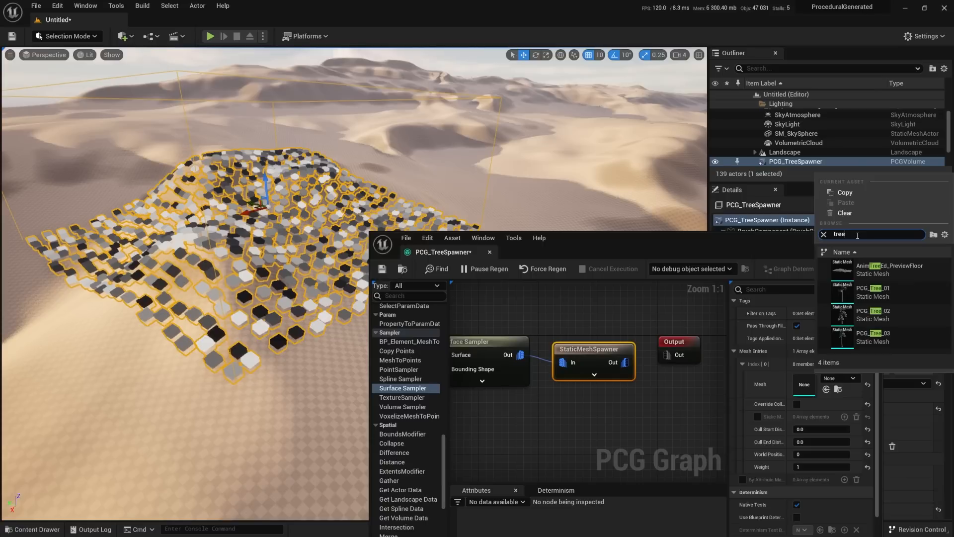
left_click(873, 292)
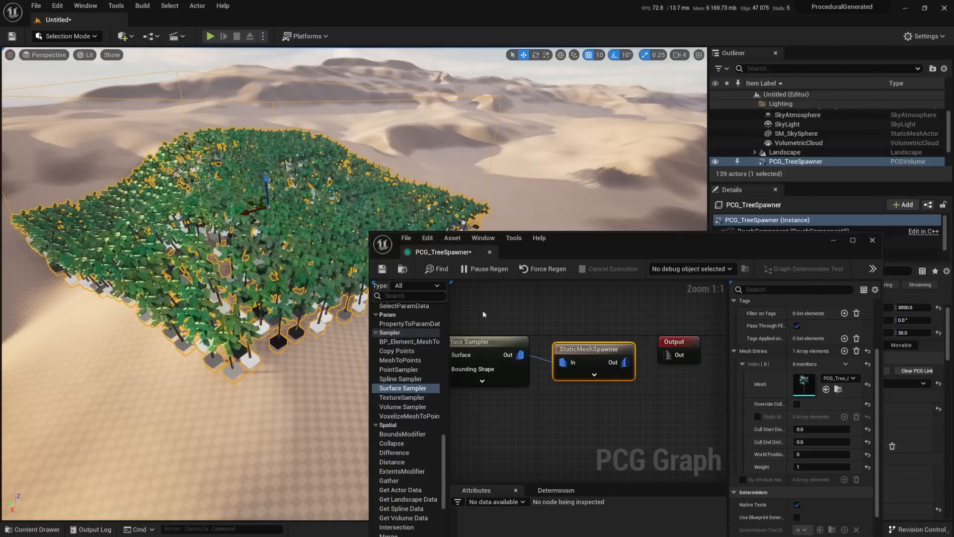
- Connect the StaticMeshSpawner's Out pin to the Output node and align the spawner with its neighbouring nodes
key("w")
right_click_drag(244, 279, 232, 302)
key("s")
key("a")
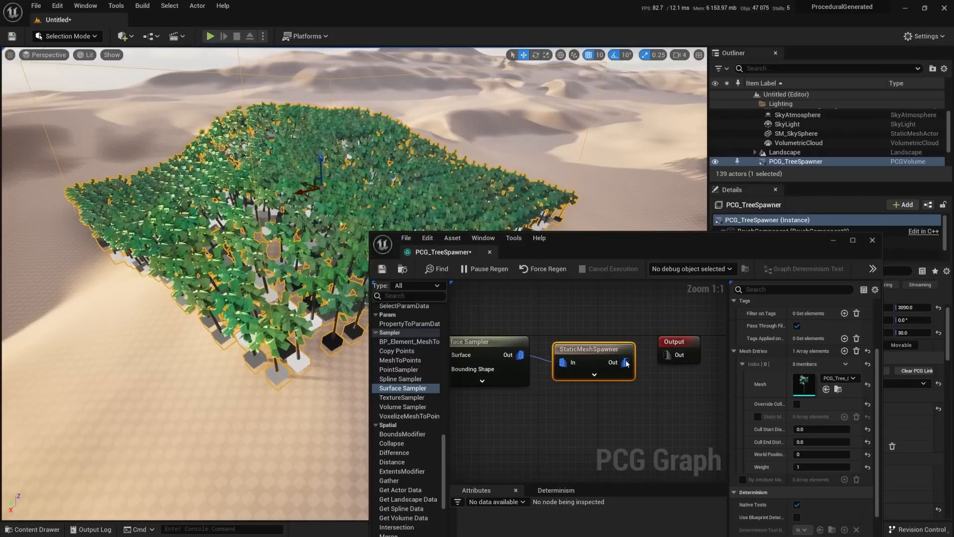
left_click_drag(626, 362, 674, 355)
left_click_drag(613, 351, 593, 342)
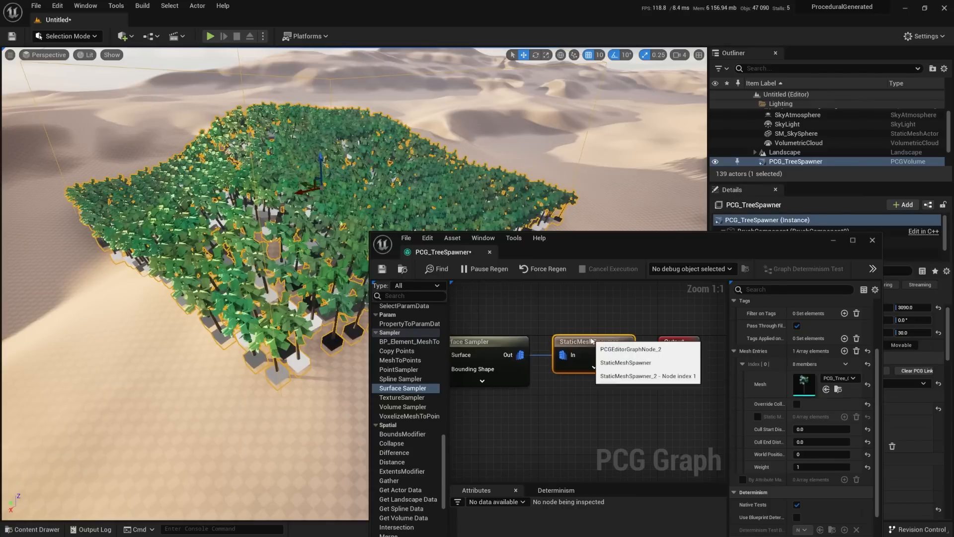
right_click_drag(546, 316, 624, 338)
scroll(580, 328, "down", 2)
left_click_drag(479, 317, 723, 390)
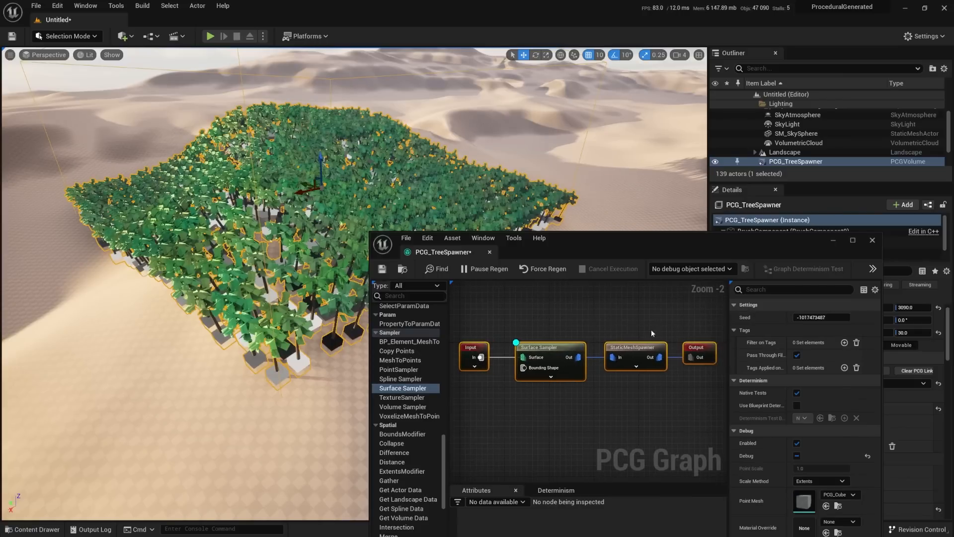
left_click(697, 349)
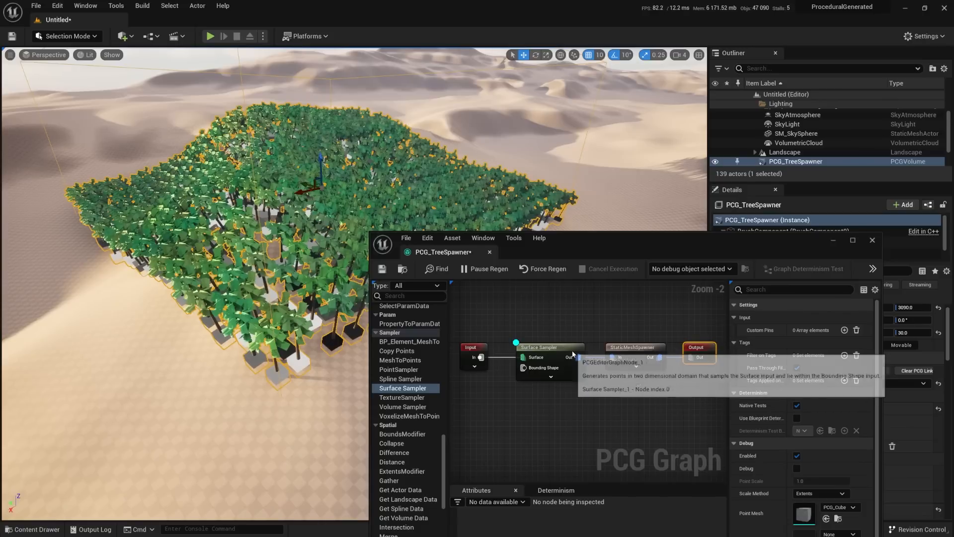
left_click(635, 347)
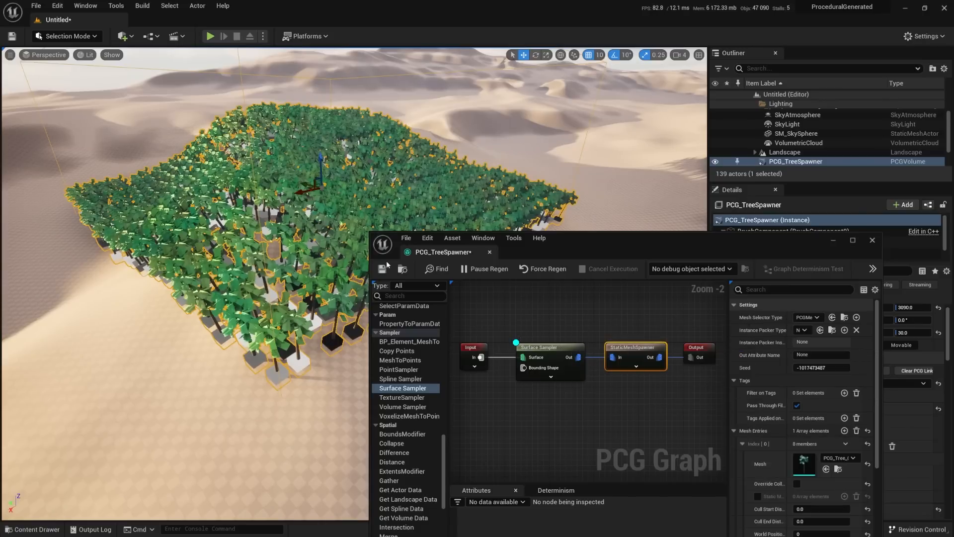
mouse_move(313, 284)
right_mouse_down()
mouse_move(309, 293)
mouse_move(313, 286)
right_mouse_up()
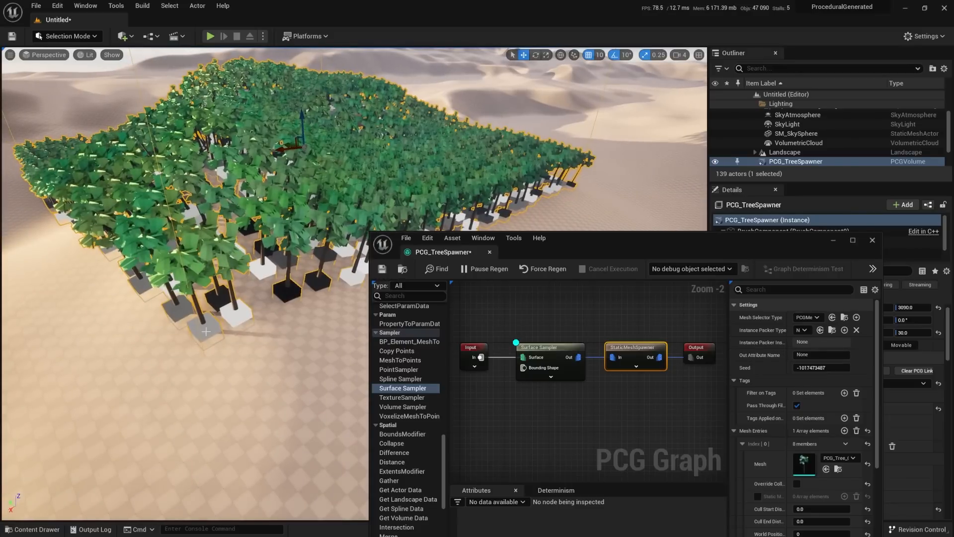
- Toggle the Surface Sampler's debug display off and back on
left_click(528, 351)
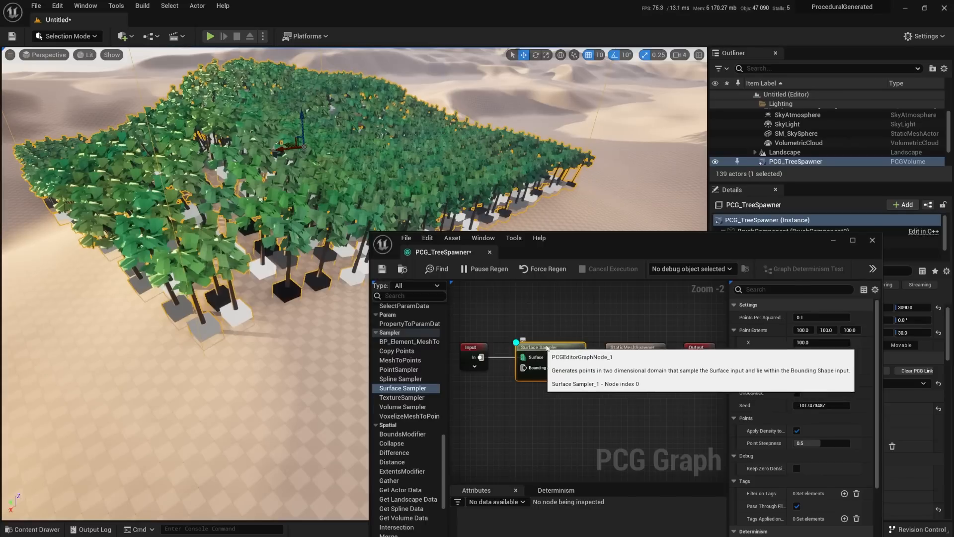
key("d")
key("d")
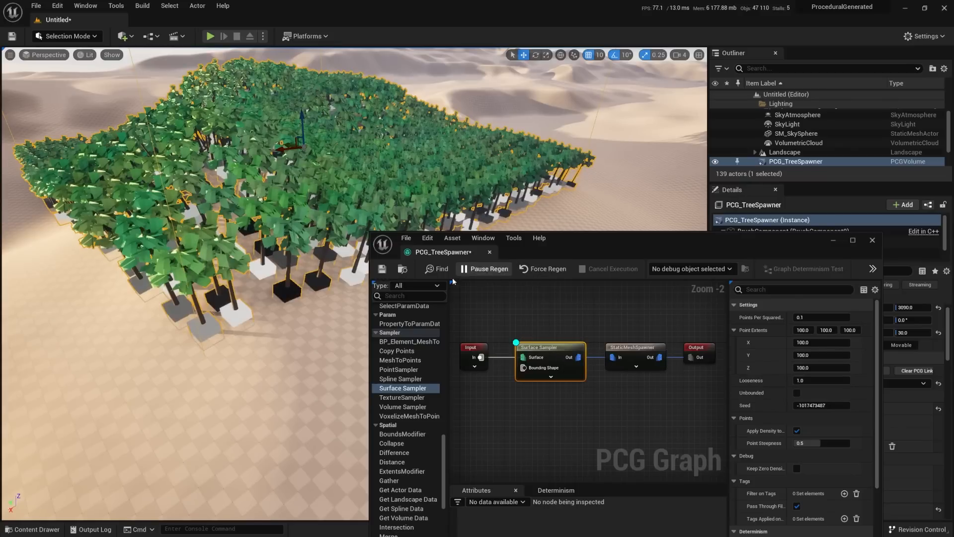
- Move the graph window so its attribute list is fully in view and enable Inspect on the Surface Sampler node
right_click_drag(338, 311, 338, 312)
left_click_drag(595, 243, 616, 163)
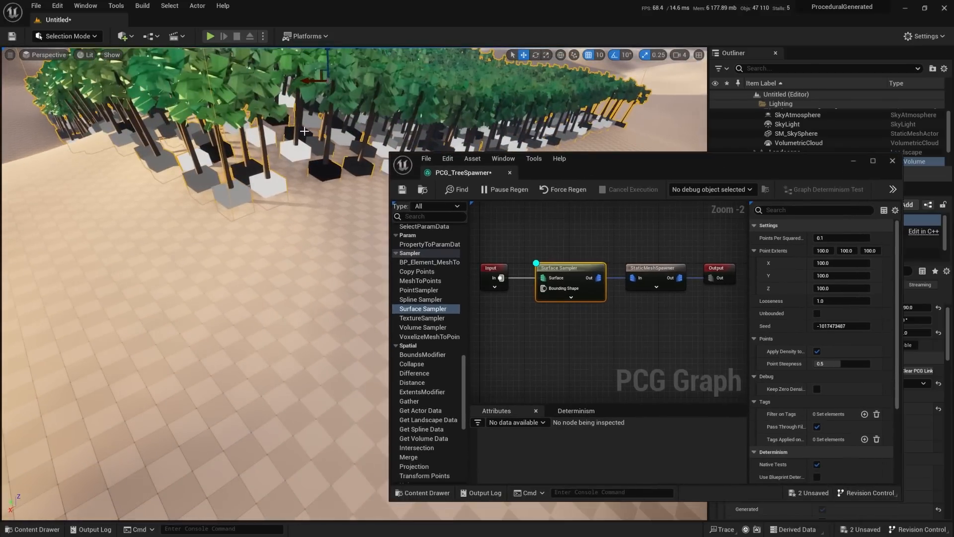
right_click_drag(287, 184, 286, 149)
right_click_drag(588, 347, 580, 330)
right_click(571, 260)
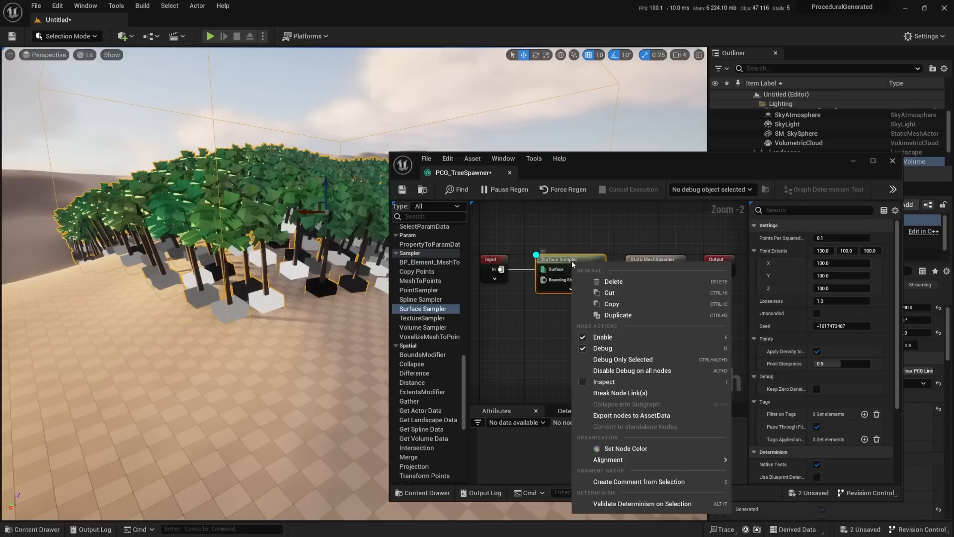
left_click(586, 382)
left_click(575, 413)
left_click(518, 412)
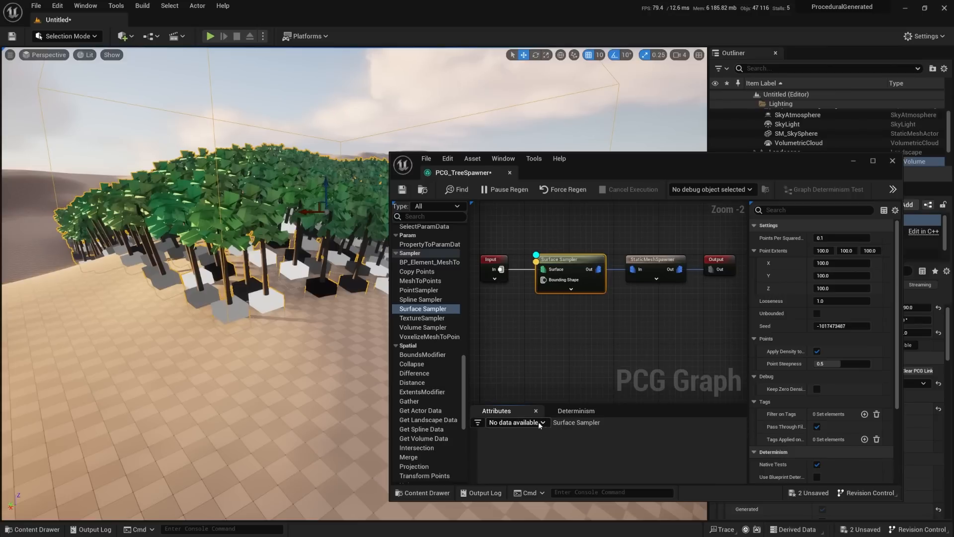
- Force a regeneration of the graph and choose the selected PCG_TreeSpawner's PCG Component as the debug object
left_click(563, 189)
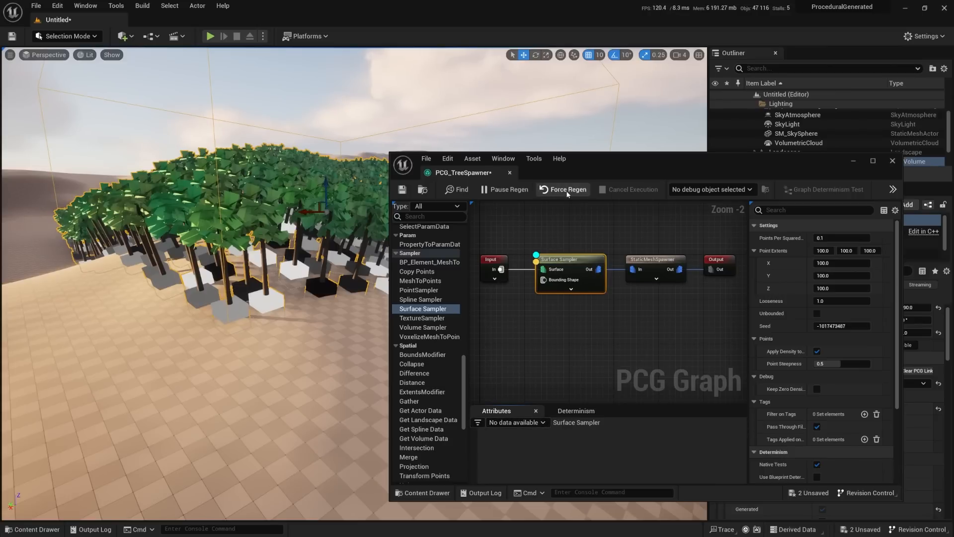
right_click(560, 257)
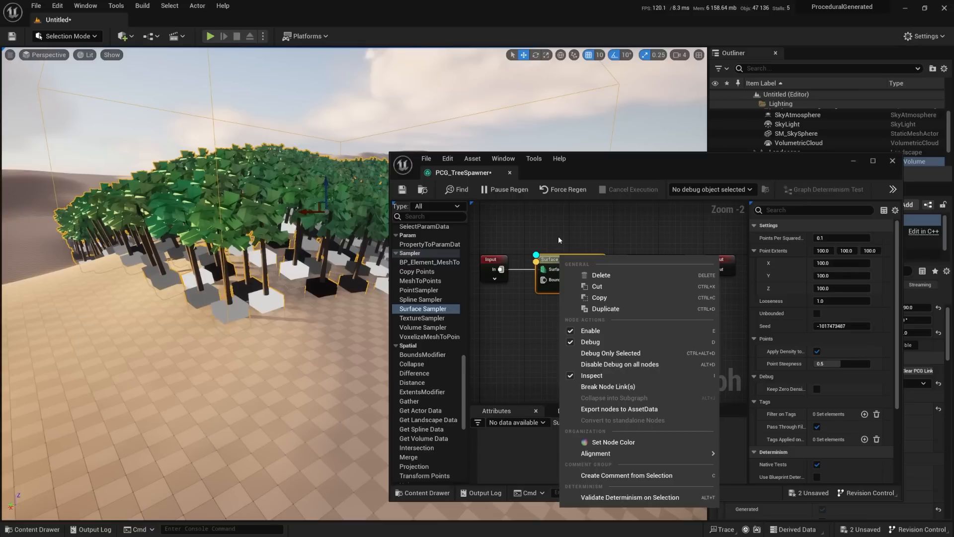
left_click(558, 237)
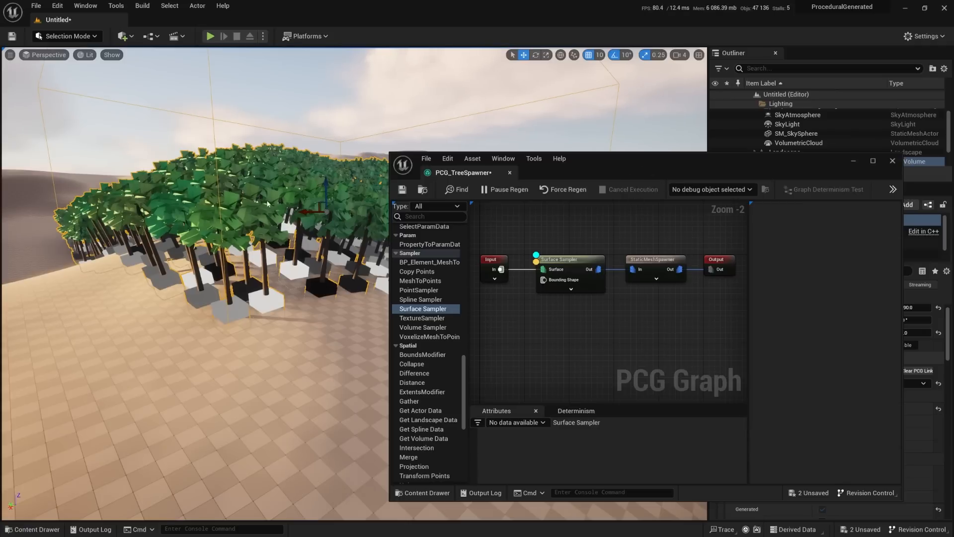
left_click(738, 193)
left_click(697, 215)
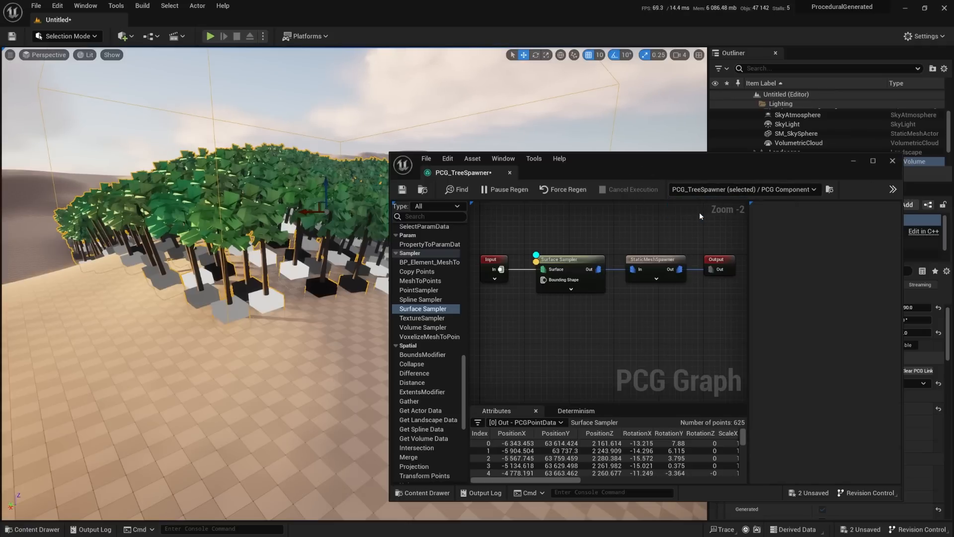
- Maximize the graph editor and examine the position, rotation, scale and bounds attributes of the Surface Sampler's points
scroll(577, 458, "down", 2)
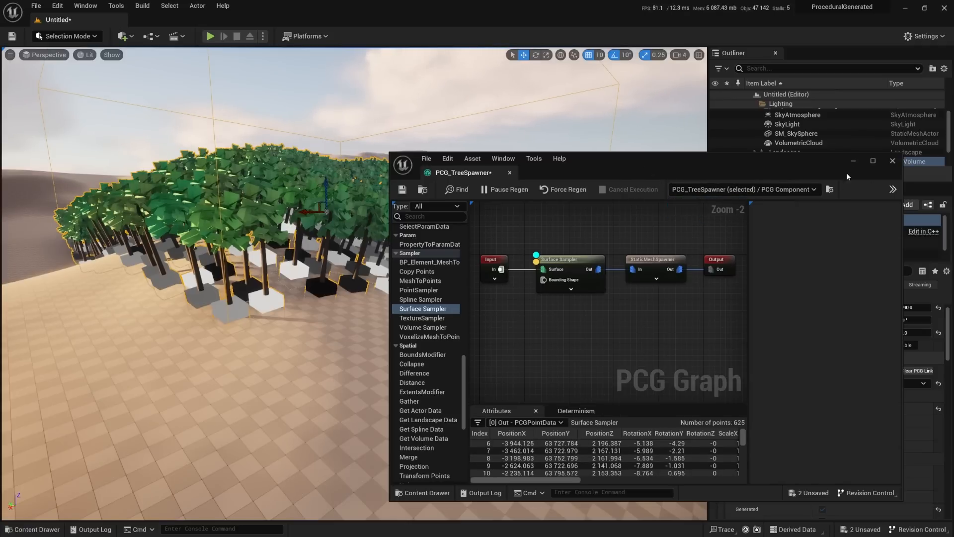
left_click(872, 162)
scroll(348, 462, "down", 10)
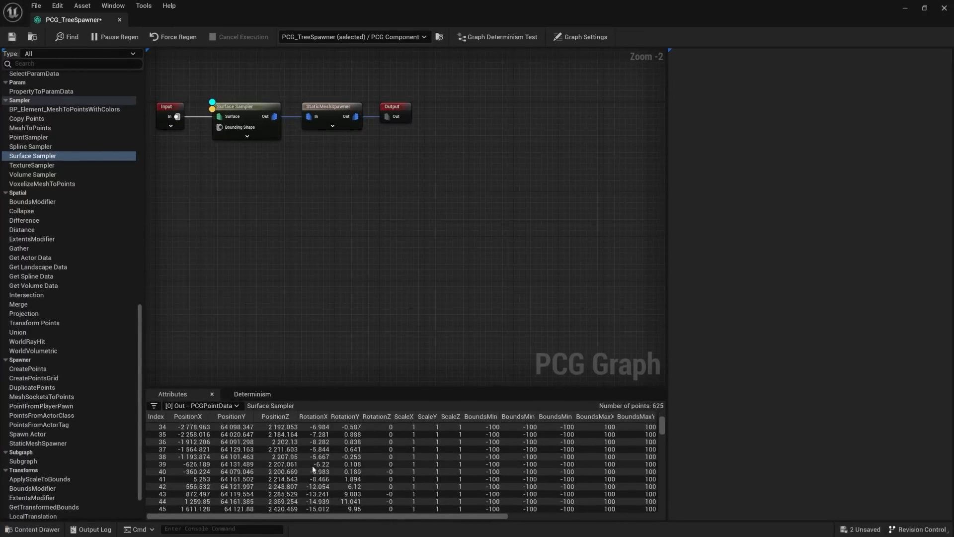
right_click_drag(300, 332, 443, 400)
scroll(350, 218, "up", 2)
left_click(408, 161)
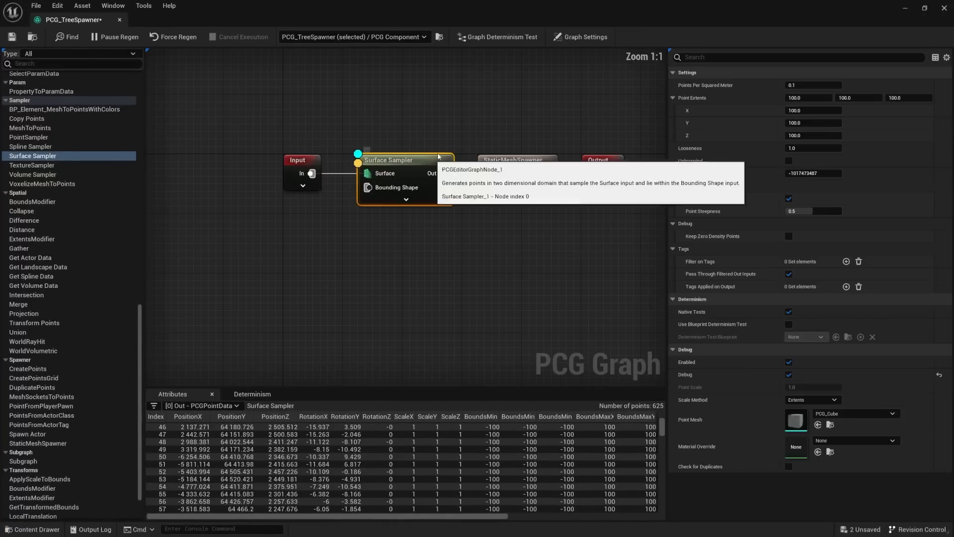
- Turn off Inspect on the Surface Sampler and restore the graph editor to a floating window over the level
right_click(390, 163)
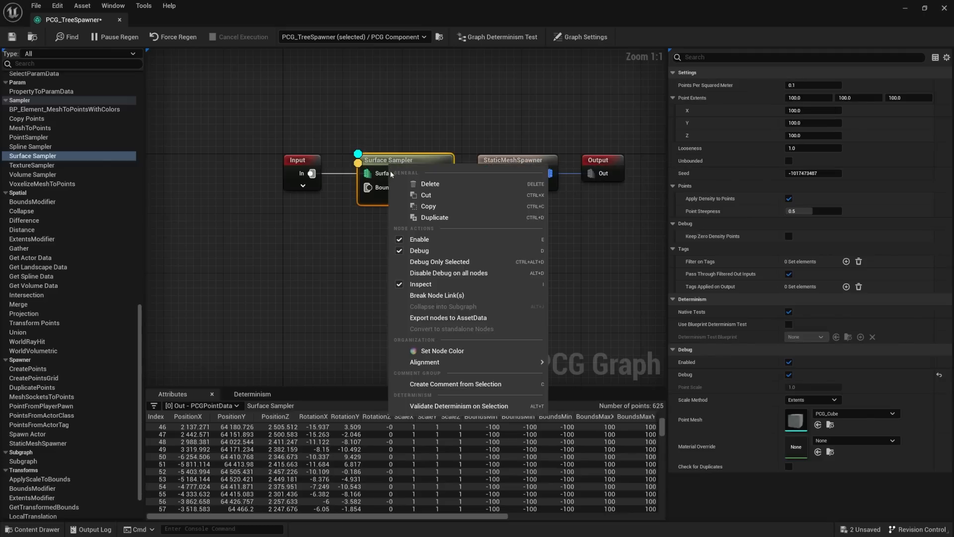
left_click(418, 286)
right_click(408, 166)
left_click_drag(399, 14, 602, 204)
right_click_drag(487, 159, 487, 208)
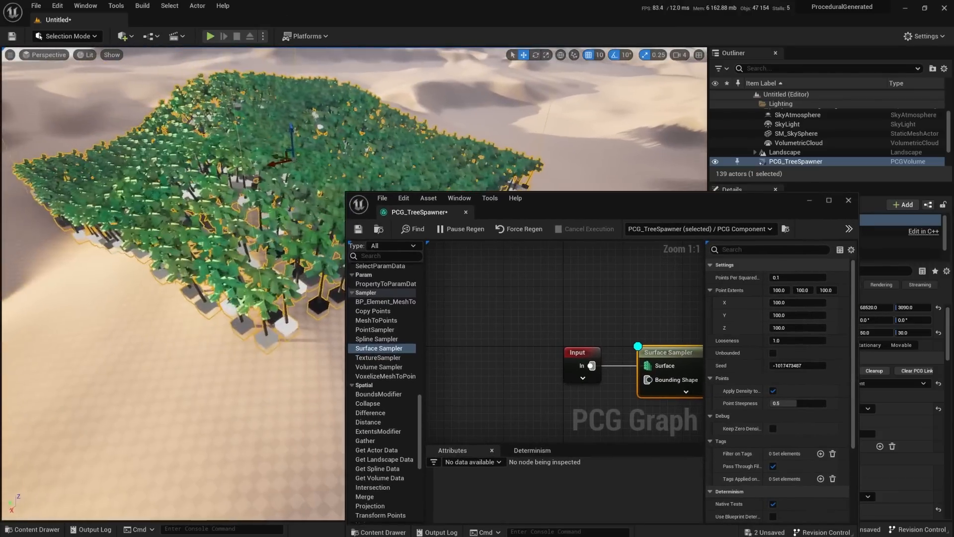
- Turn off the Surface Sampler's debug display and move the graph window clear of the spawned trees
right_click_drag(619, 291, 557, 248)
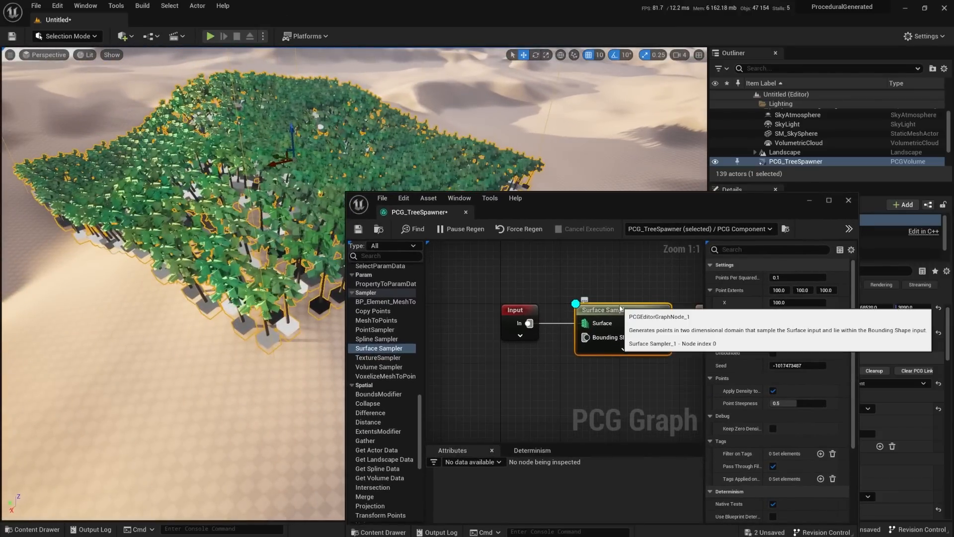
right_click_drag(536, 159, 556, 169)
left_click_drag(559, 210, 517, 292)
right_click_drag(480, 248, 436, 251)
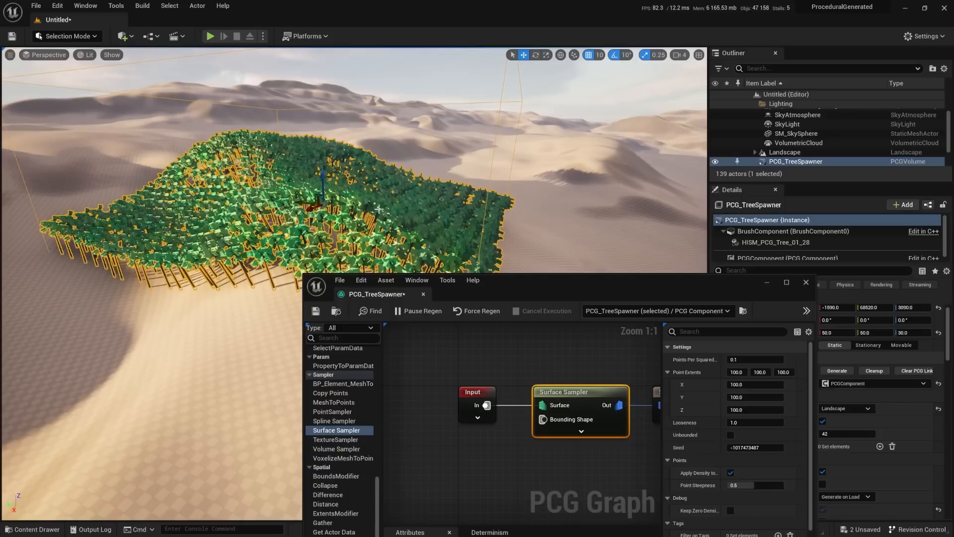
- Examine from ground level and from above how the spawned trees sit on the dune without the debug points
right_click_drag(371, 219, 341, 65)
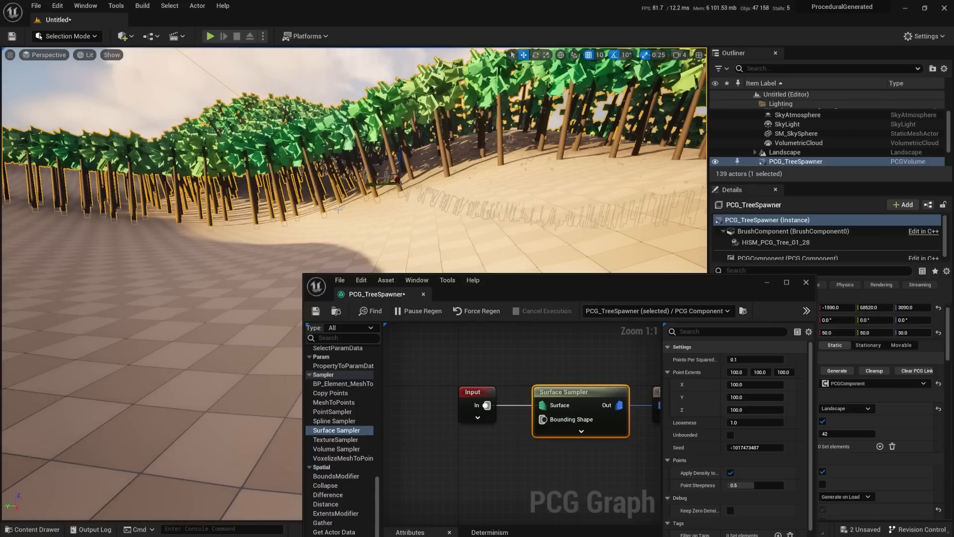
right_click_drag(439, 184, 390, 211)
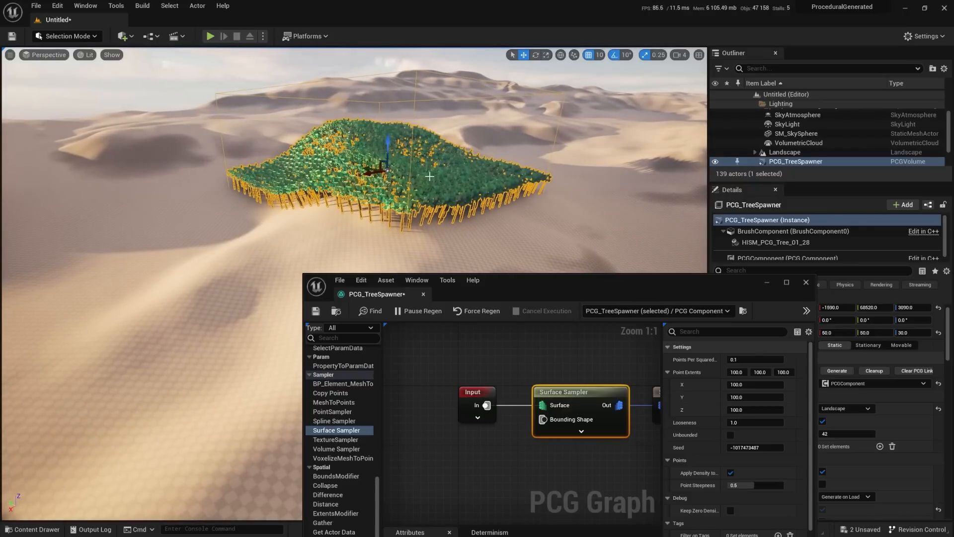
right_click_drag(390, 211, 347, 206)
left_click_drag(612, 293, 584, 280)
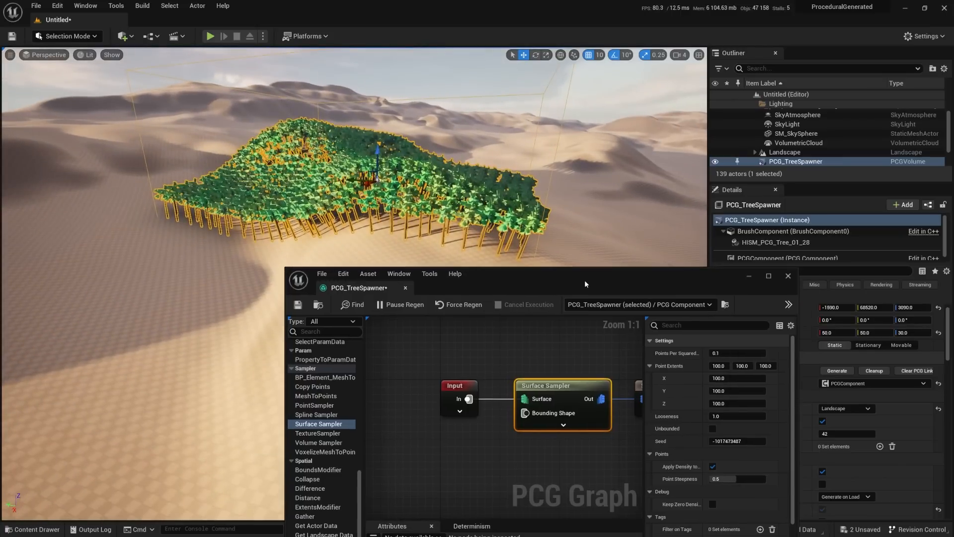
right_click_drag(514, 383, 452, 349)
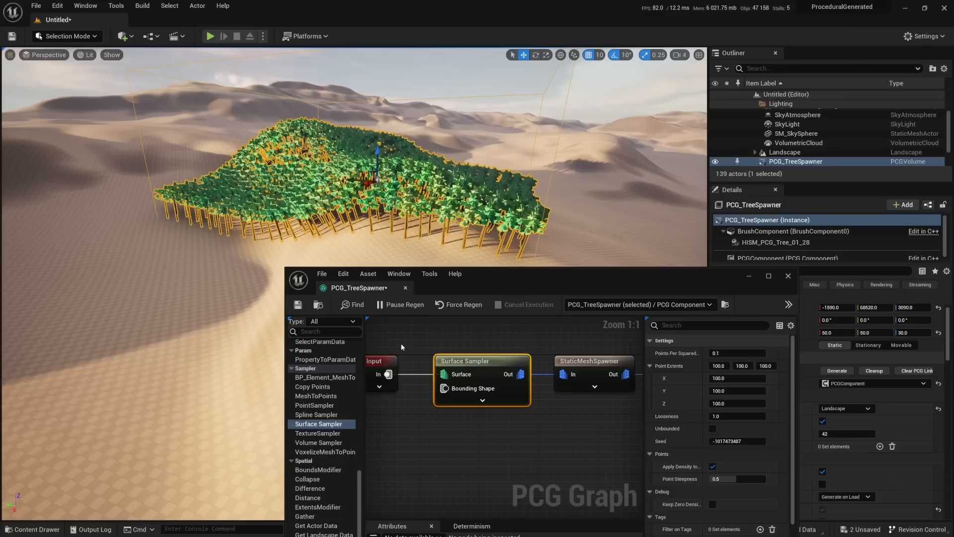
right_click_drag(412, 159, 373, 134)
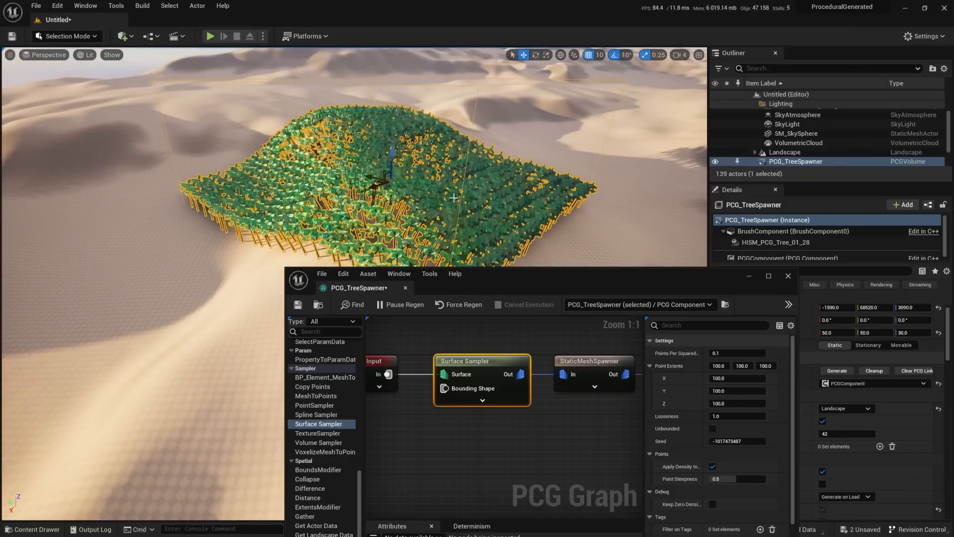
right_click_drag(378, 149, 357, 140)
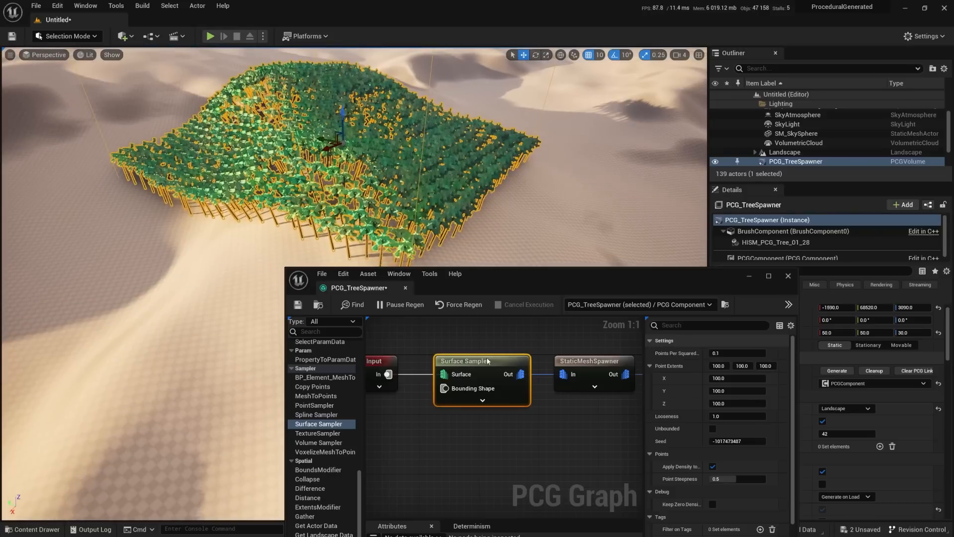
- Turn the Surface Sampler's debug display on and select the StaticMeshSpawner node to show its settings
key("d")
right_click_drag(377, 149, 348, 139)
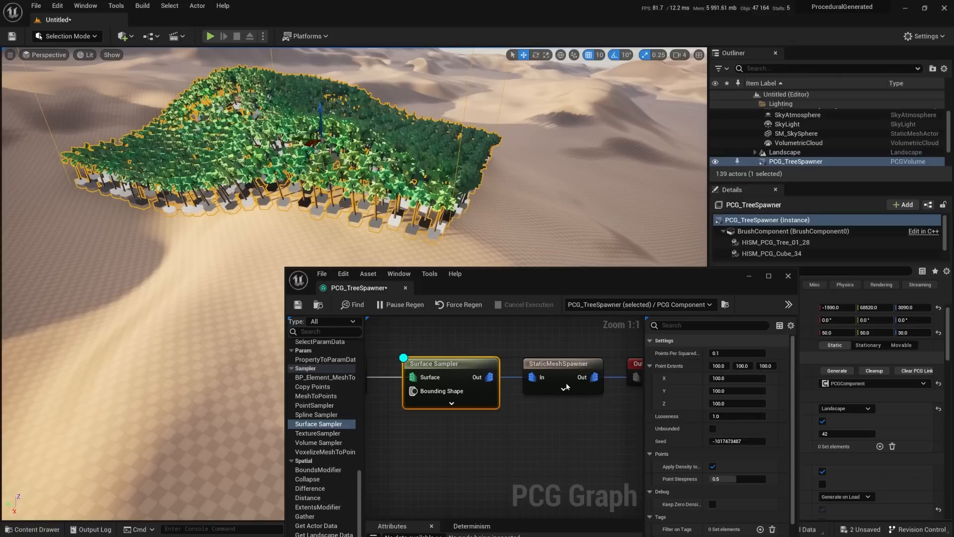
left_click(562, 391)
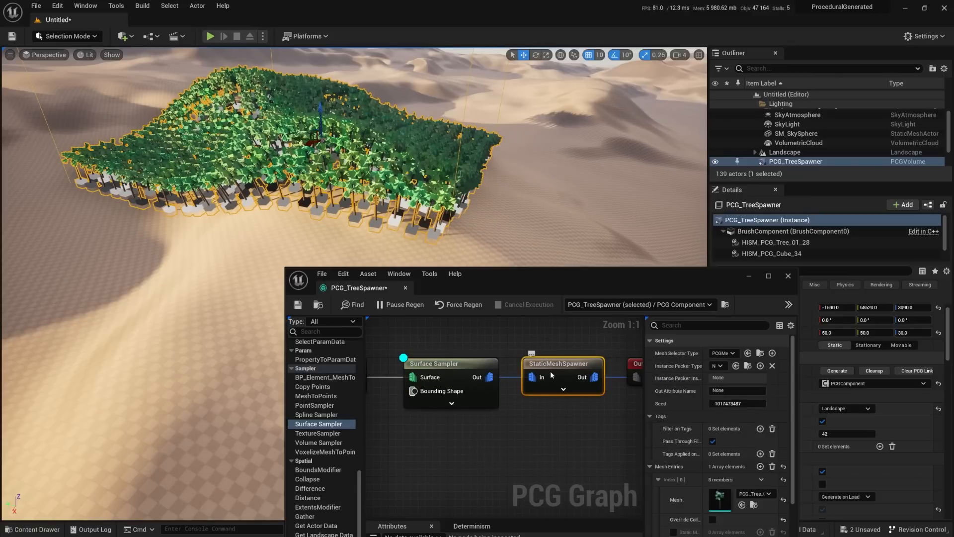
- Disable the StaticMeshSpawner node and move the graph window clear of the sampled debug points
right_click(559, 367)
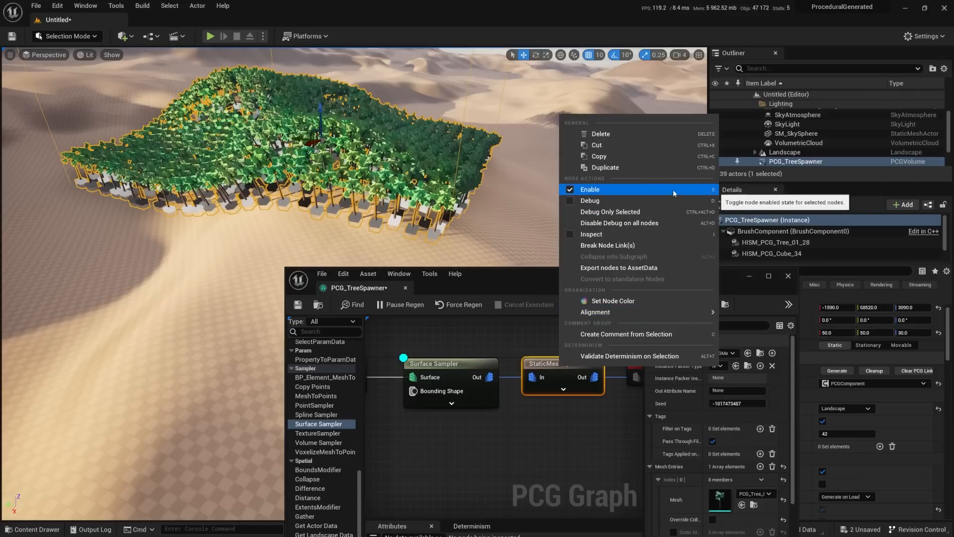
left_click(654, 191)
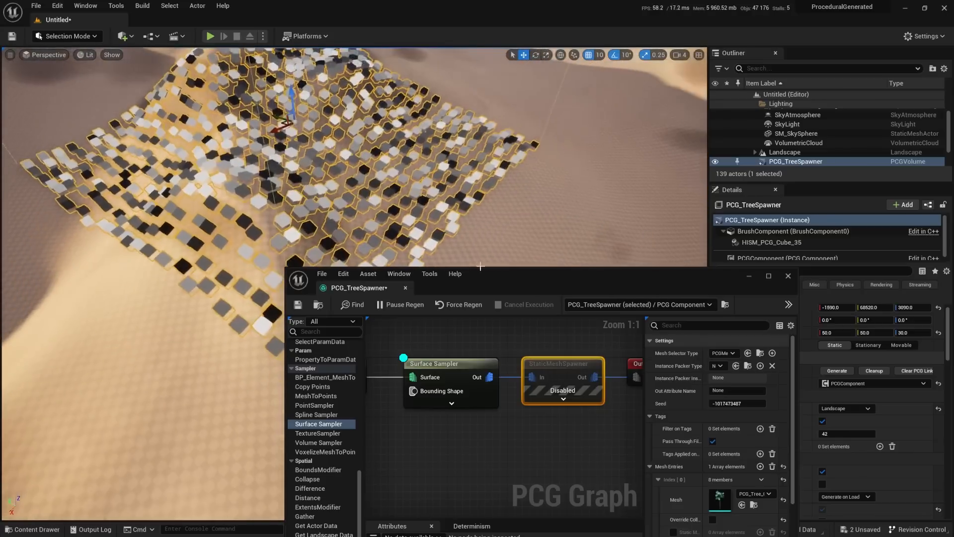
left_click_drag(504, 285, 643, 267)
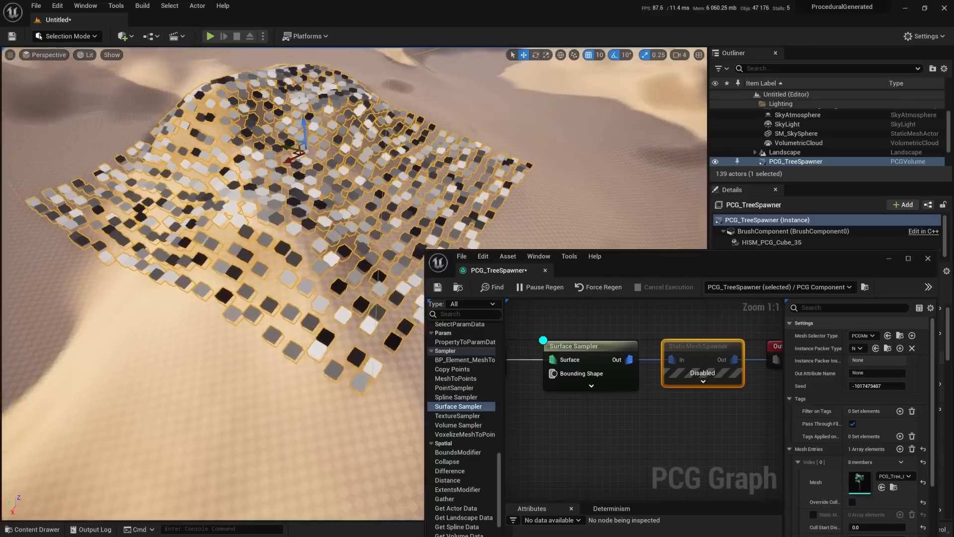
- Divide the Surface Sampler's Points Per Squared Meter by 10 to set it to 0.01
left_click(589, 347)
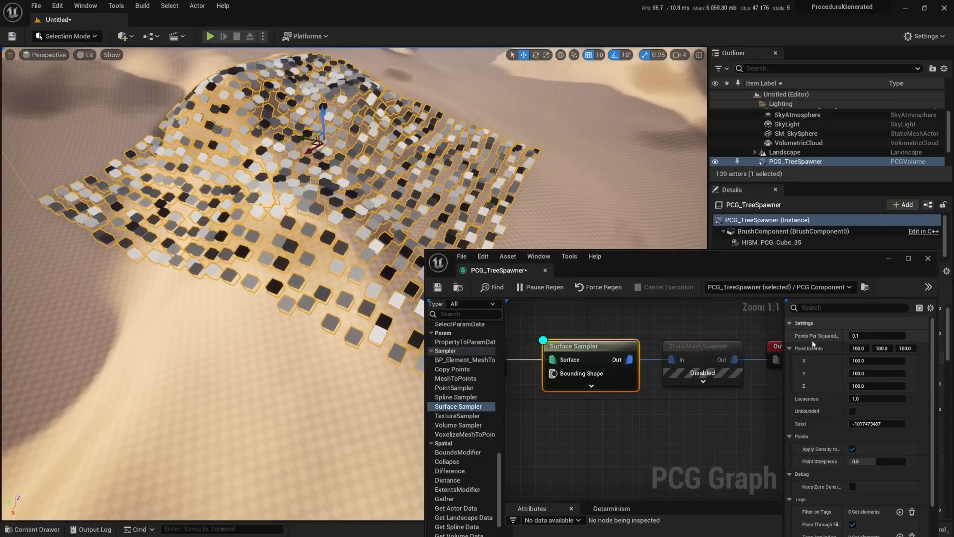
mouse_move(842, 338)
left_mouse_down()
mouse_move(862, 340)
mouse_move(842, 341)
left_mouse_up()
left_click(881, 337)
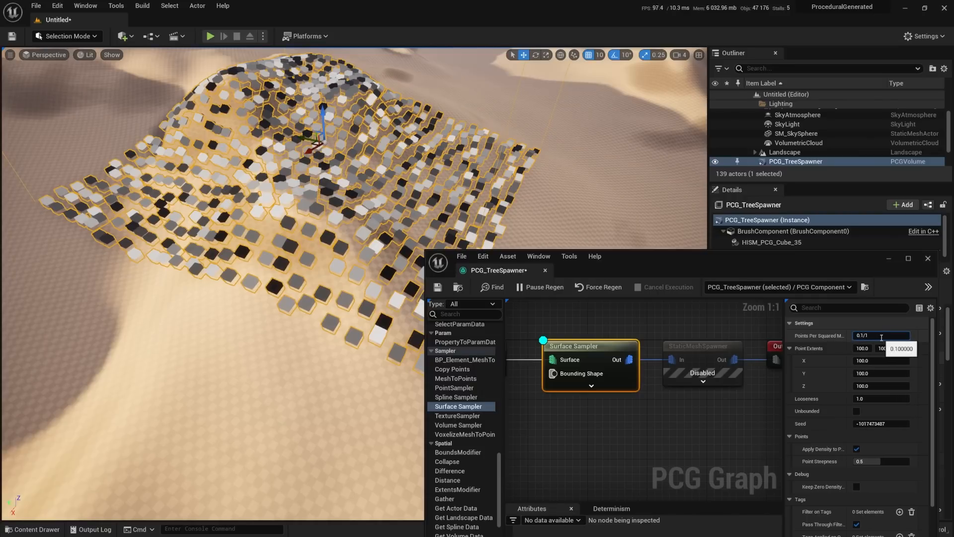
type("/10")
key("Return")
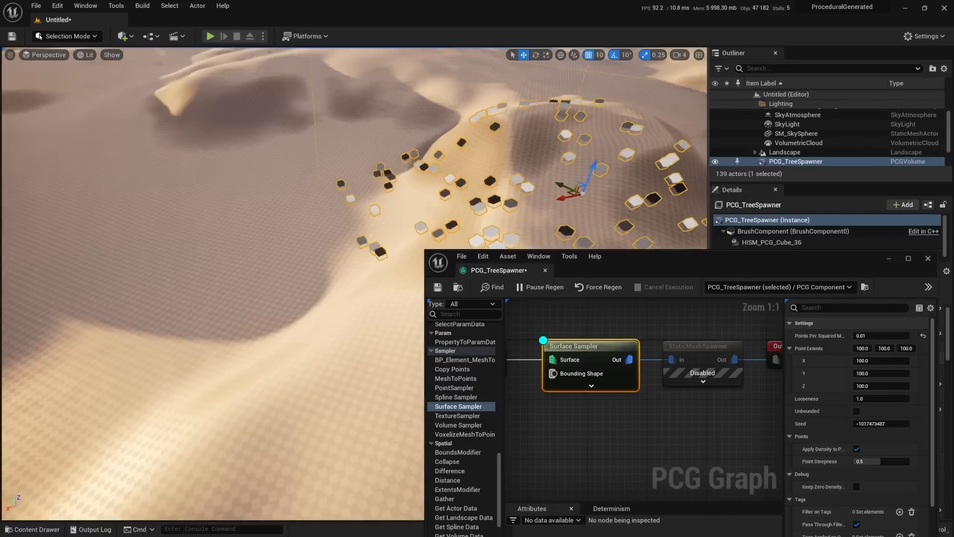
right_click_drag(481, 204, 534, 217)
- Re-enable the StaticMeshSpawner node and view the sparser trees on the dune
left_click(699, 358)
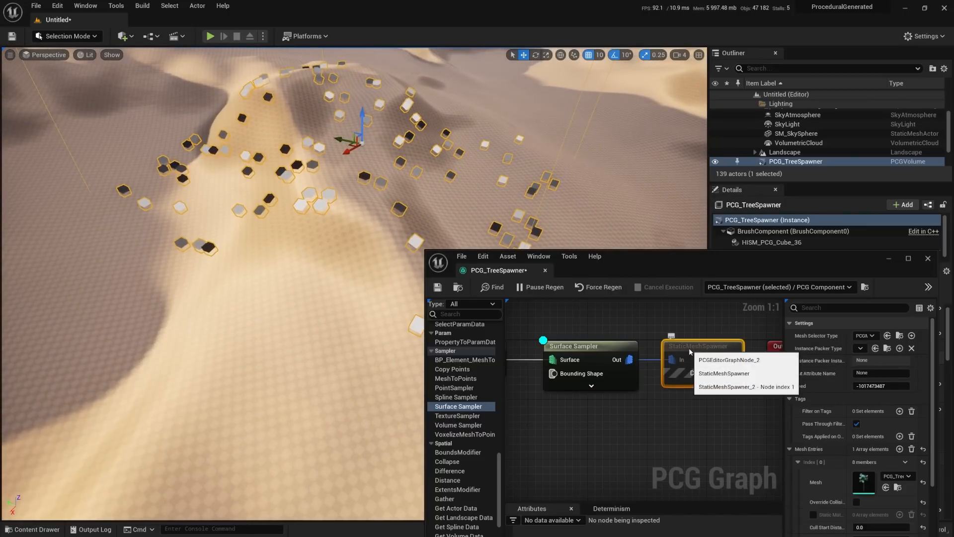
key("e")
right_click_drag(381, 176, 358, 144)
key("w")
key("d")
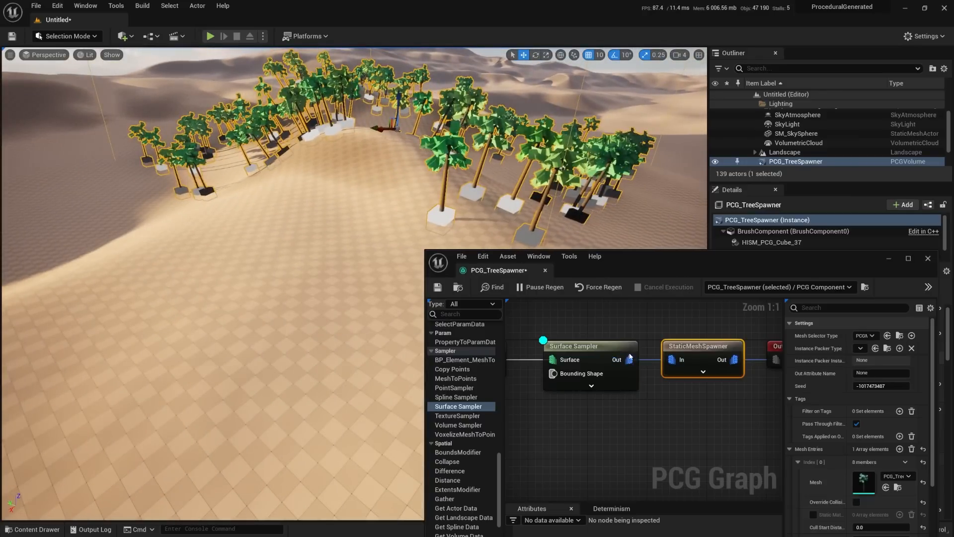
- Turn off the Surface Sampler's debug display and set its Points Per Squared Meter to 0.02
left_click(572, 346)
right_click_drag(393, 219, 486, 192)
key("s")
key("a")
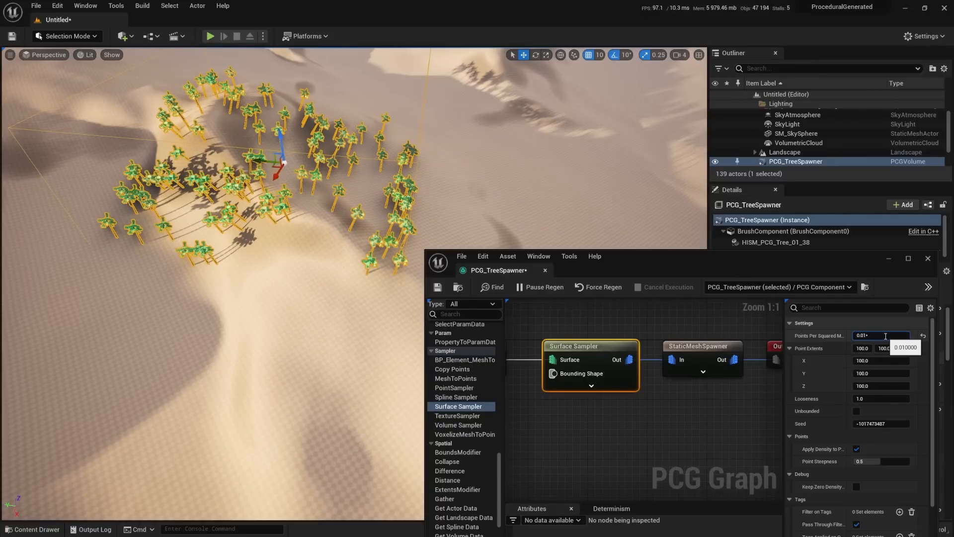
key("BackSpace")
type("2")
key("Return")
key("d")
right_click_drag(378, 234, 306, 195)
key("w")
key("s")
key("a")
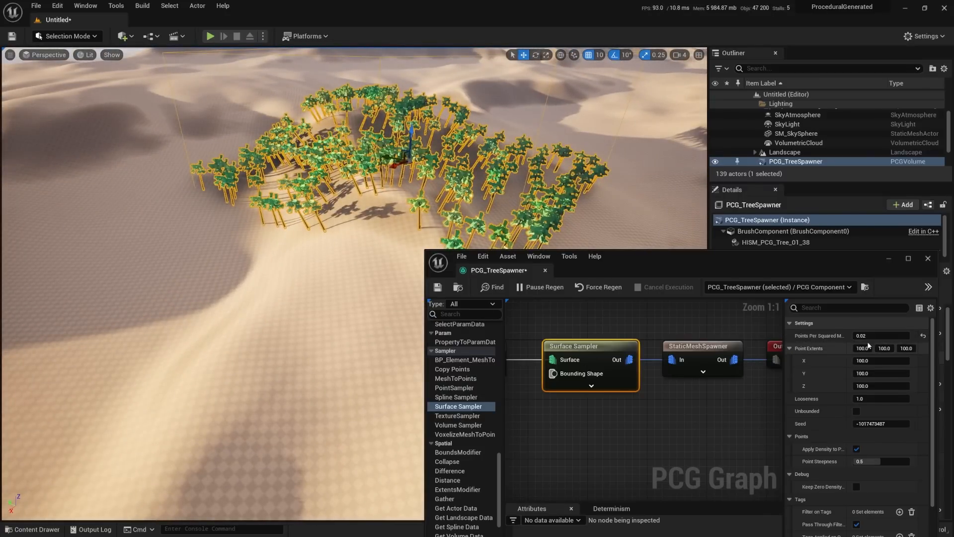
- Turn the Surface Sampler's debug display on and disable the StaticMeshSpawner to examine only the sampled points
right_click_drag(399, 176, 418, 175)
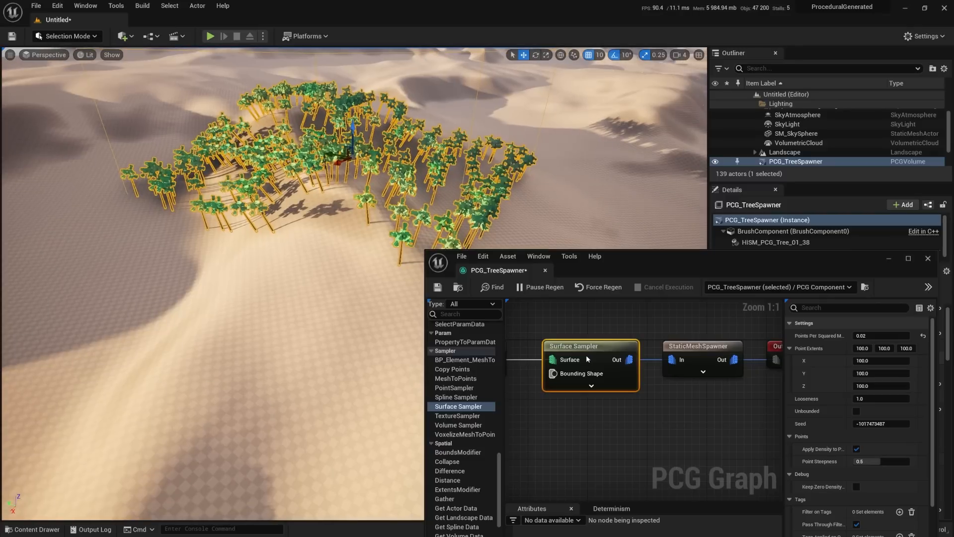
key("d")
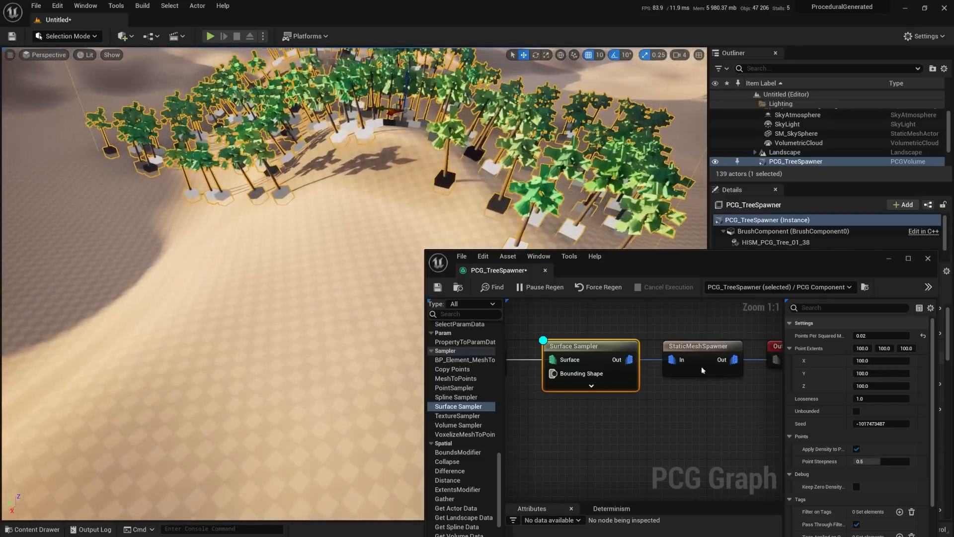
key("f")
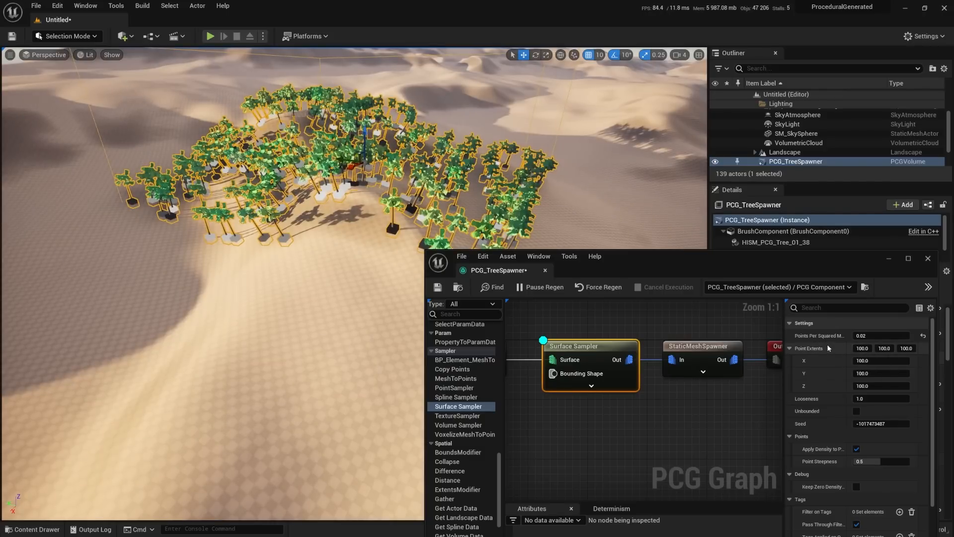
right_click_drag(505, 204, 362, 125)
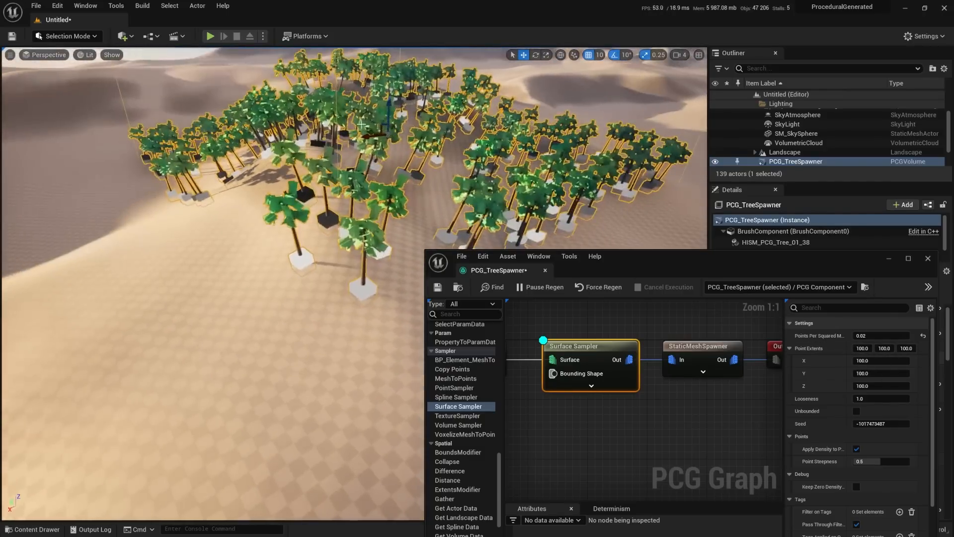
right_click(684, 344)
left_click(712, 363)
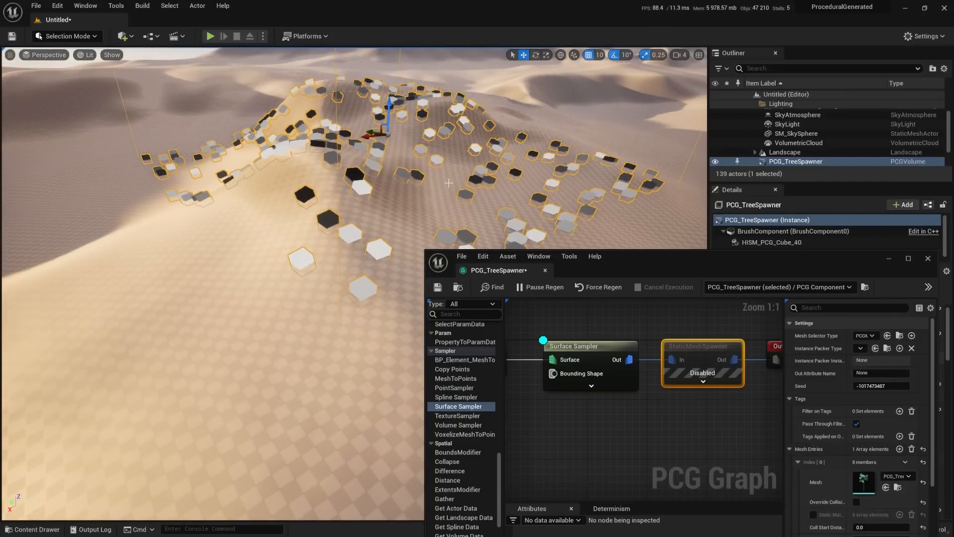
right_click_drag(318, 258, 318, 293)
right_click_drag(422, 83, 420, 83)
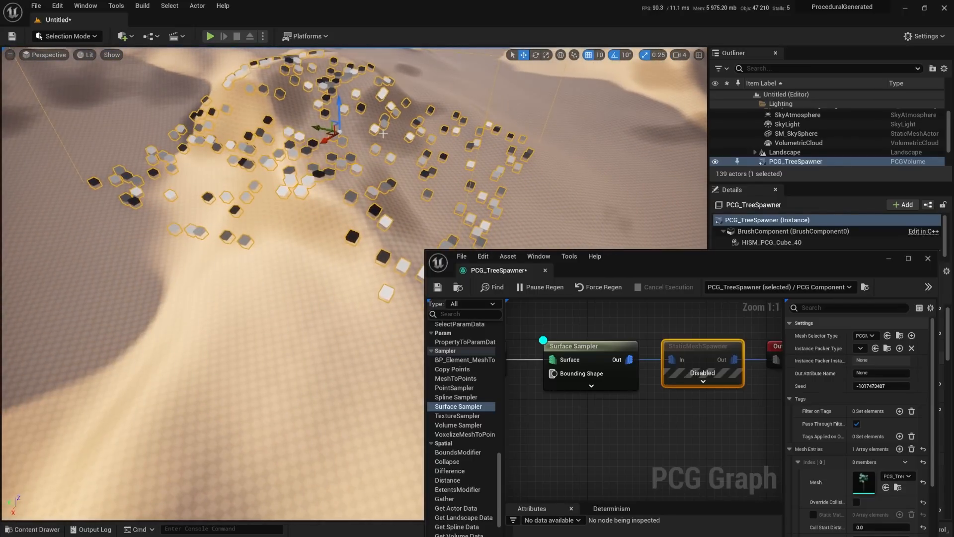
right_click_drag(408, 149, 159, 152)
right_click_drag(585, 216, 566, 224)
- Set the Surface Sampler's Point Extents to 200 in both X and Y
left_click(594, 349)
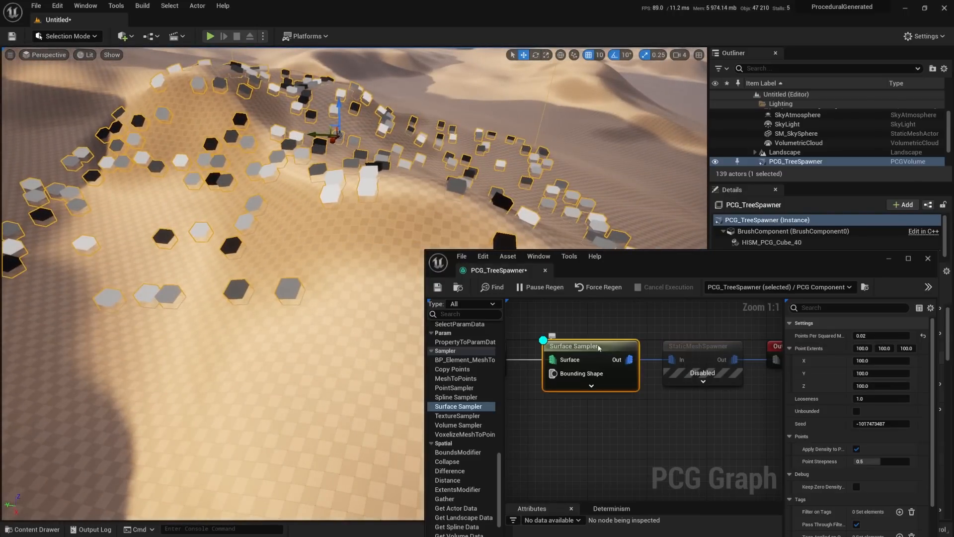
left_click(869, 361)
type("200")
key("Tab")
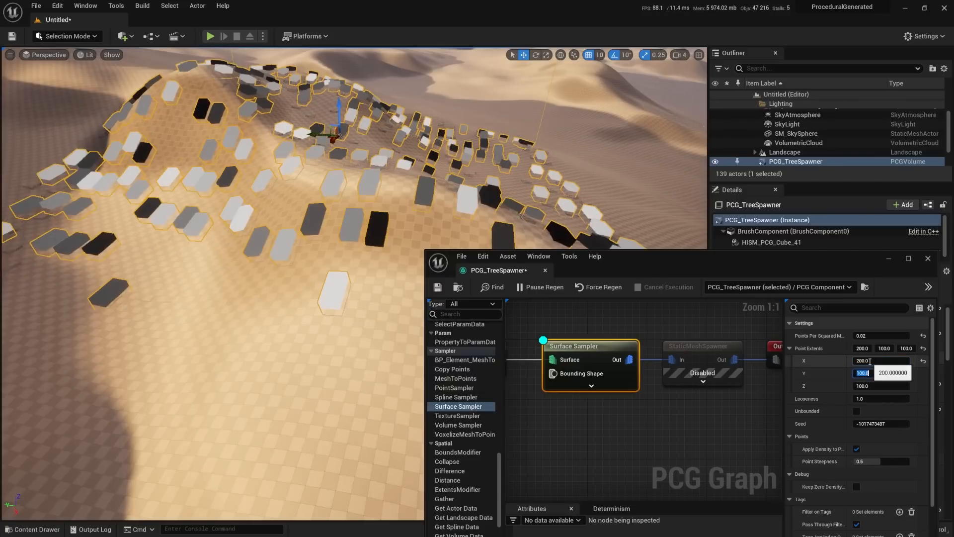
key("Return")
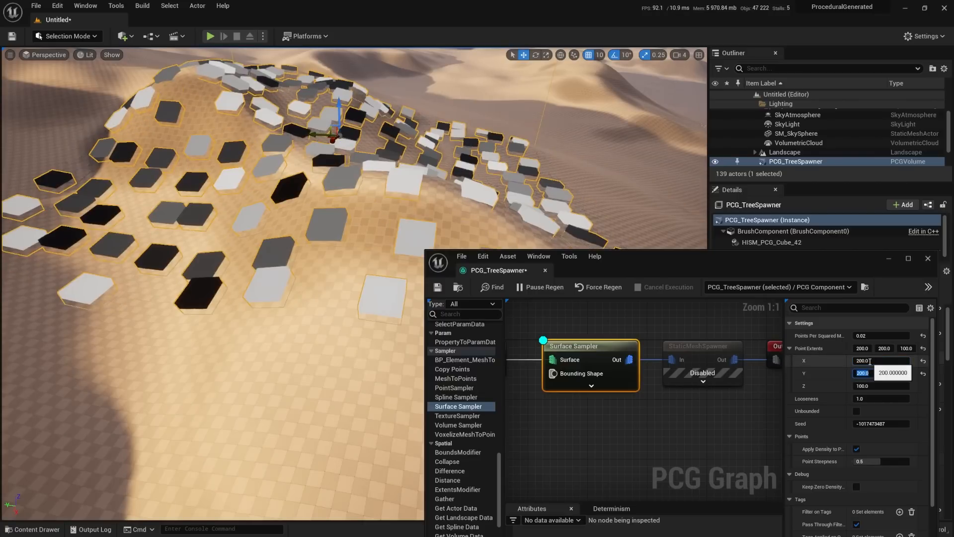
right_click_drag(308, 254, 258, 293)
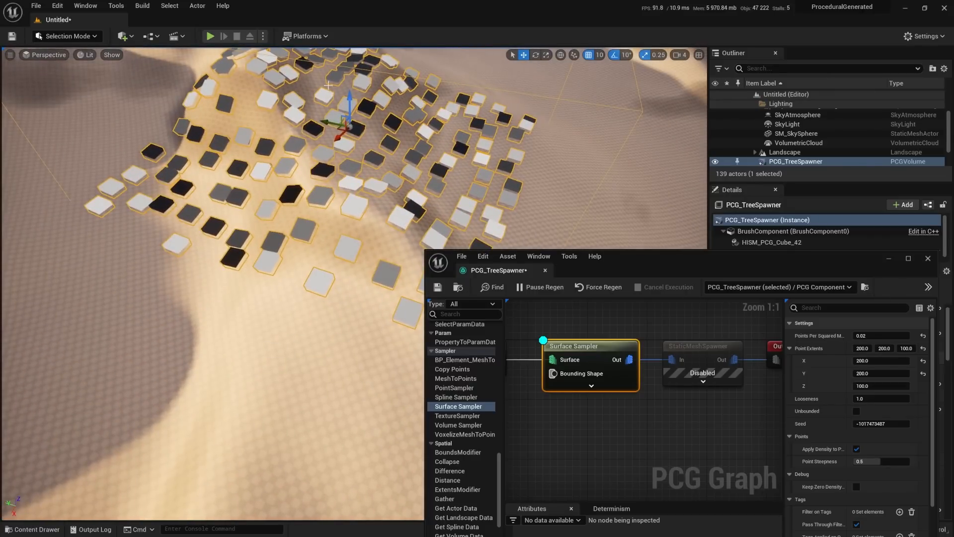
- Try a Z point extent of about 525 on the Surface Sampler and reset all Point Extents to their defaults
left_click_drag(865, 388, 910, 388)
right_click_drag(279, 149, 286, 151)
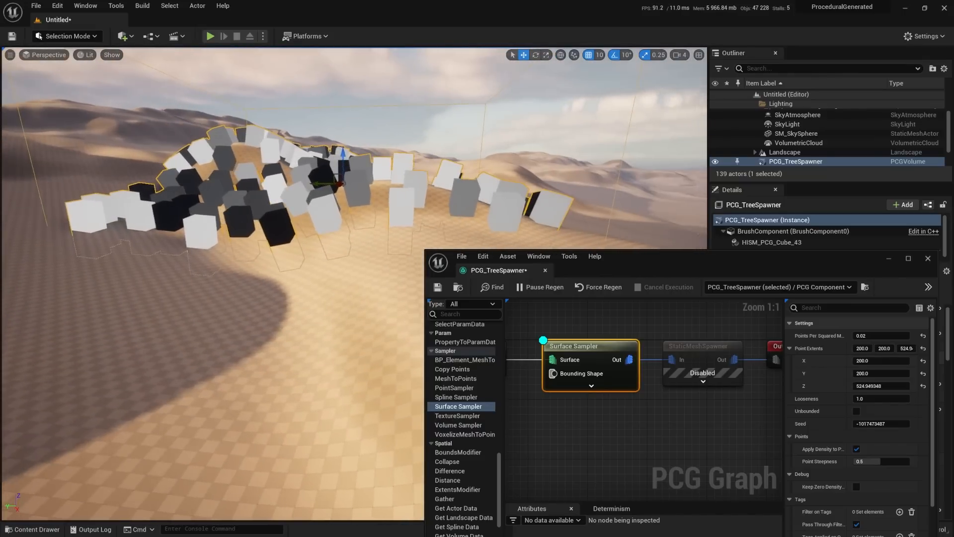
left_click(922, 386)
right_click_drag(447, 199, 412, 248)
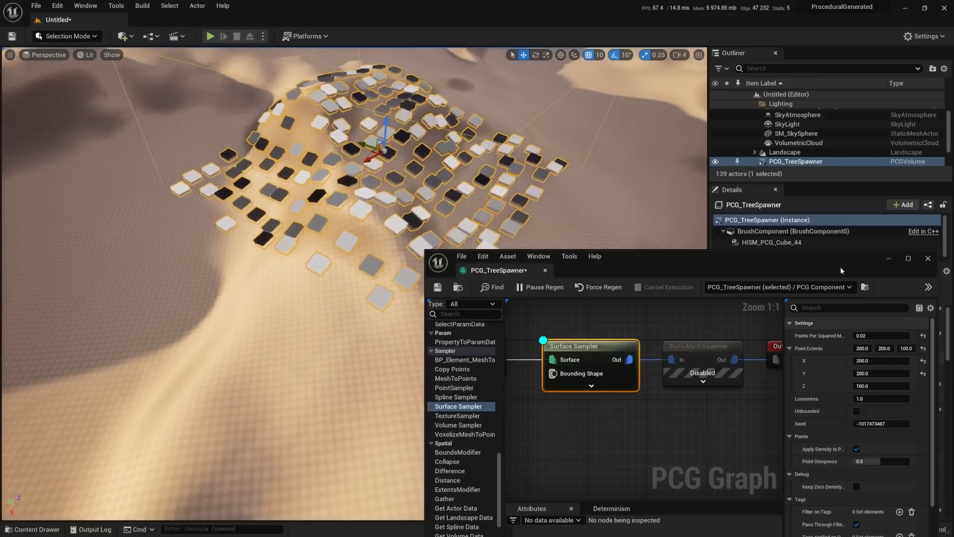
left_click(922, 349)
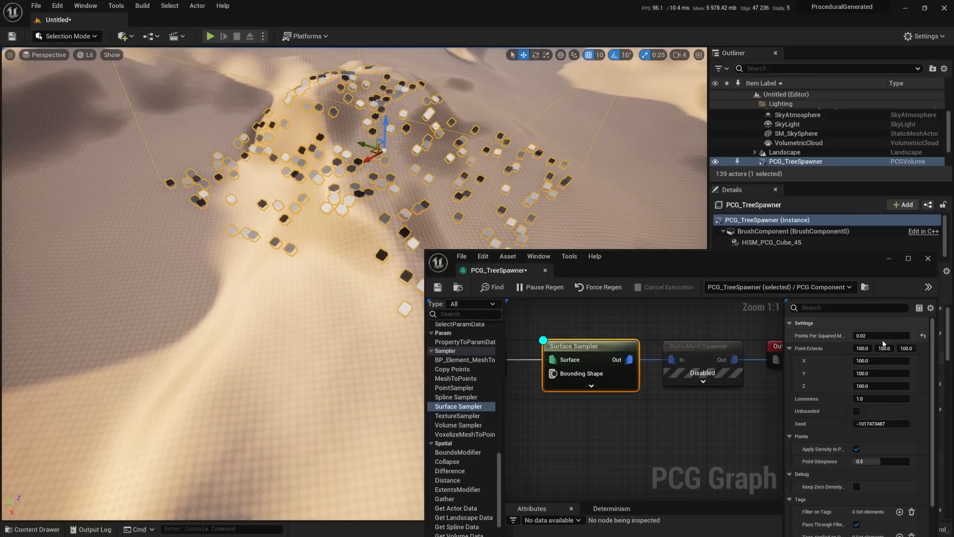
right_click_drag(377, 318, 370, 293)
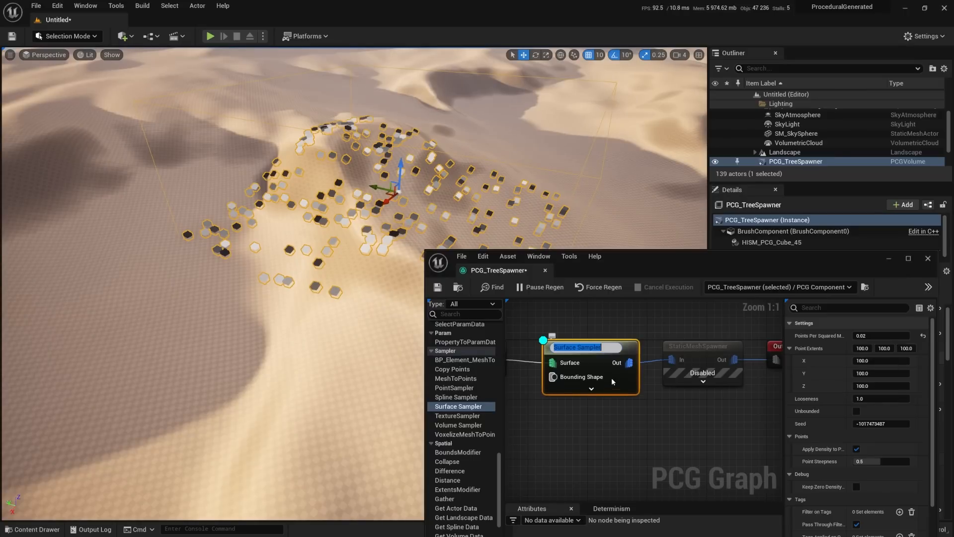
- Enable the StaticMeshSpawner node and turn off the Surface Sampler's debug display
right_click(713, 353)
left_click(736, 370)
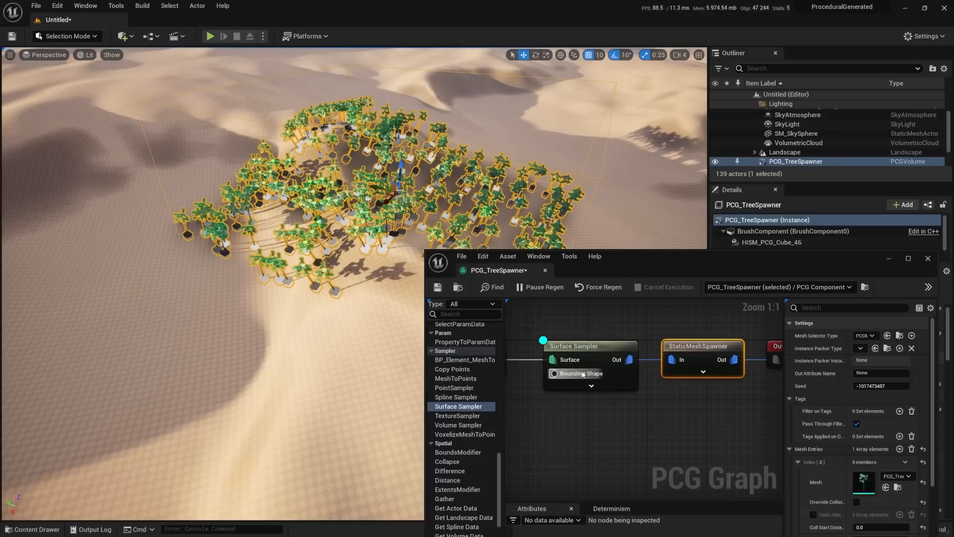
left_click(597, 350)
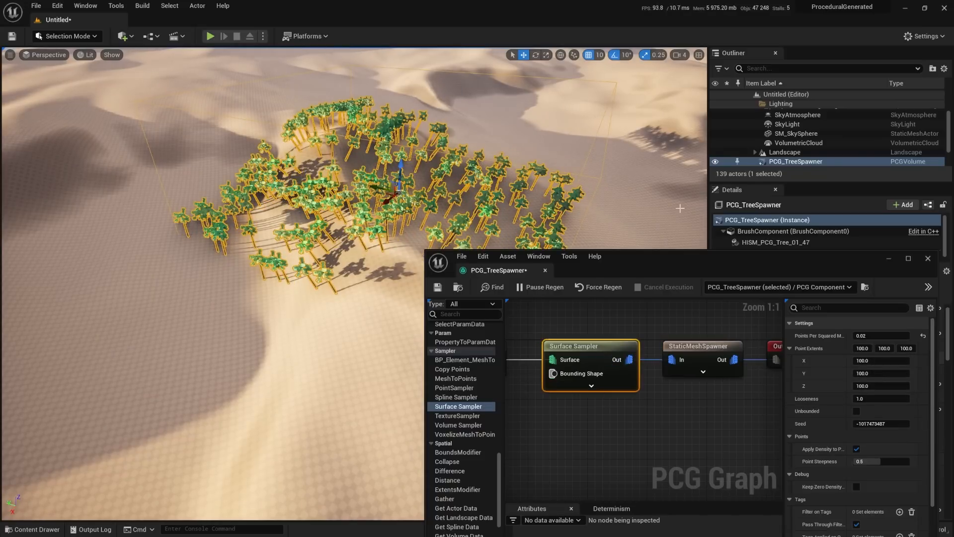
- Move the graph window off the trees and switch the level editor to Landscape Mode with the Sculpt tool
left_click_drag(643, 268, 471, 414)
right_click_drag(487, 278, 394, 253)
left_click(89, 37)
left_click(75, 59)
left_click(68, 36)
left_click(72, 59)
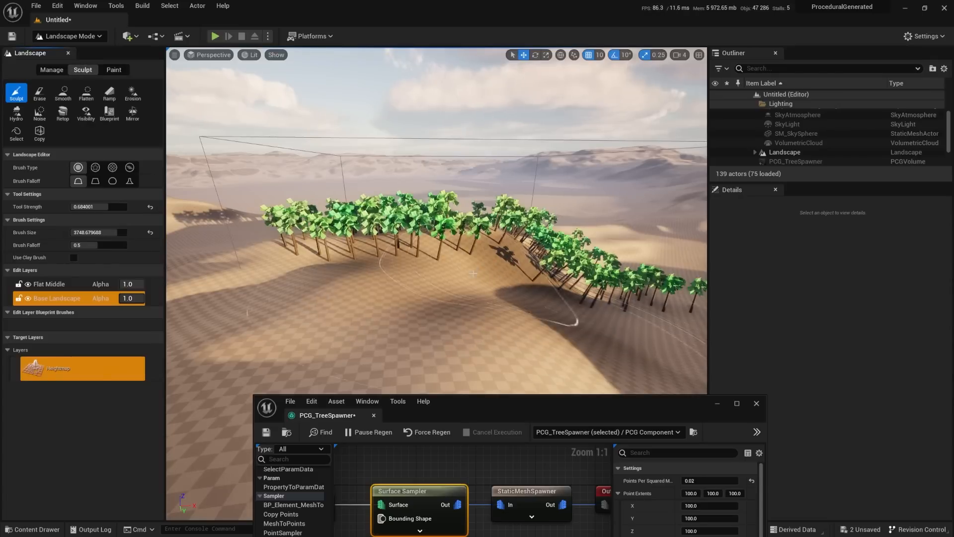
- Return to Selection Mode and inspect how the trees sit on the steep dune slopes
right_click_drag(468, 285, 412, 308)
left_click(75, 38)
left_click(69, 50)
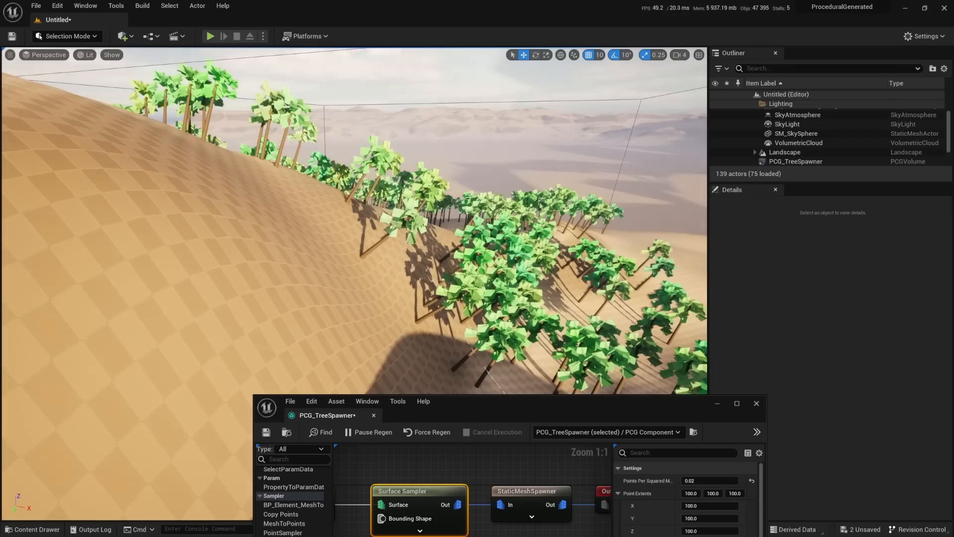
right_click_drag(413, 279, 326, 298)
mouse_move(519, 369)
right_mouse_down()
mouse_move(497, 372)
mouse_move(509, 370)
right_mouse_up()
- Reposition the graph window beside the trees and widen it to fit the node chain and its settings
left_click_drag(483, 402, 779, 229)
mouse_move(447, 224)
right_mouse_down()
mouse_move(490, 194)
mouse_move(450, 218)
mouse_move(459, 221)
right_mouse_up()
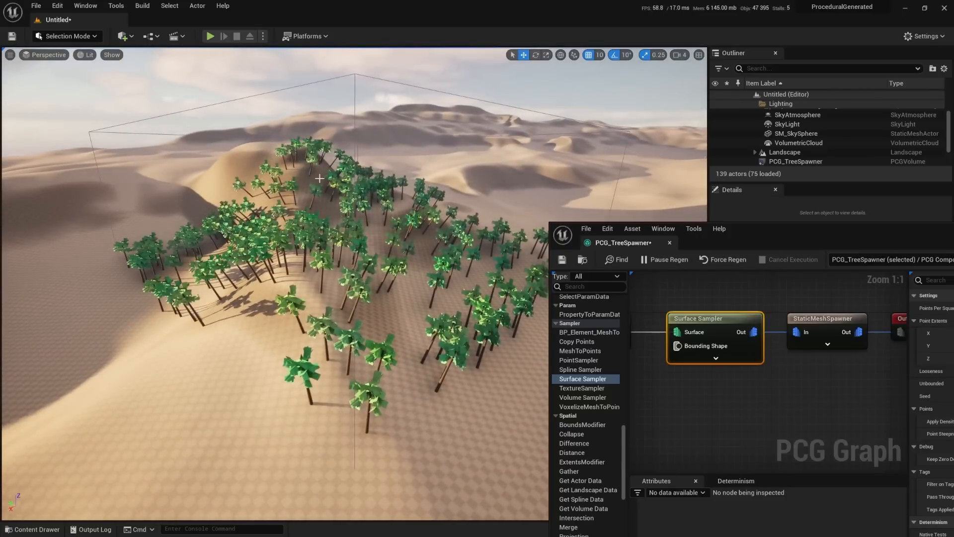
right_click_drag(756, 385, 726, 373)
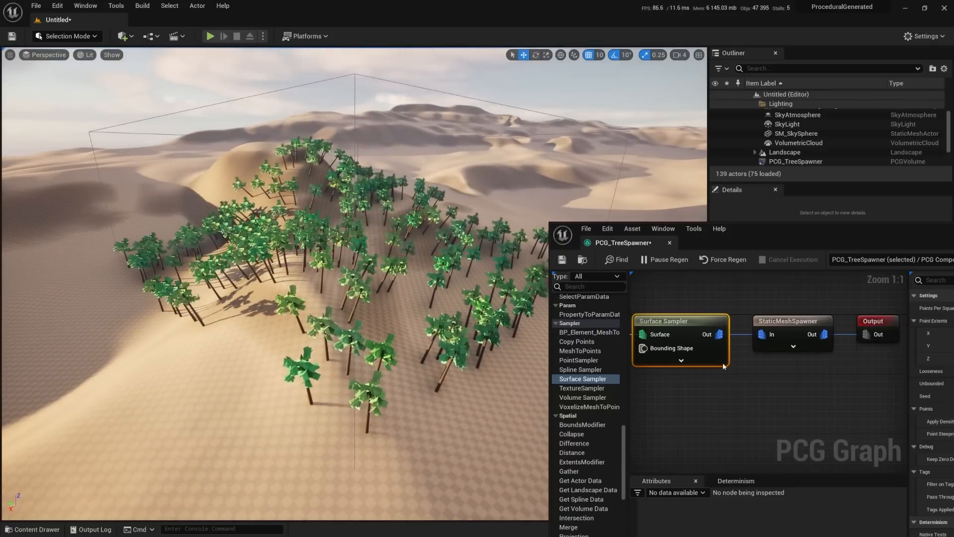
left_click_drag(774, 233, 671, 268)
right_click_drag(395, 214, 415, 233)
left_click_drag(696, 274, 669, 276)
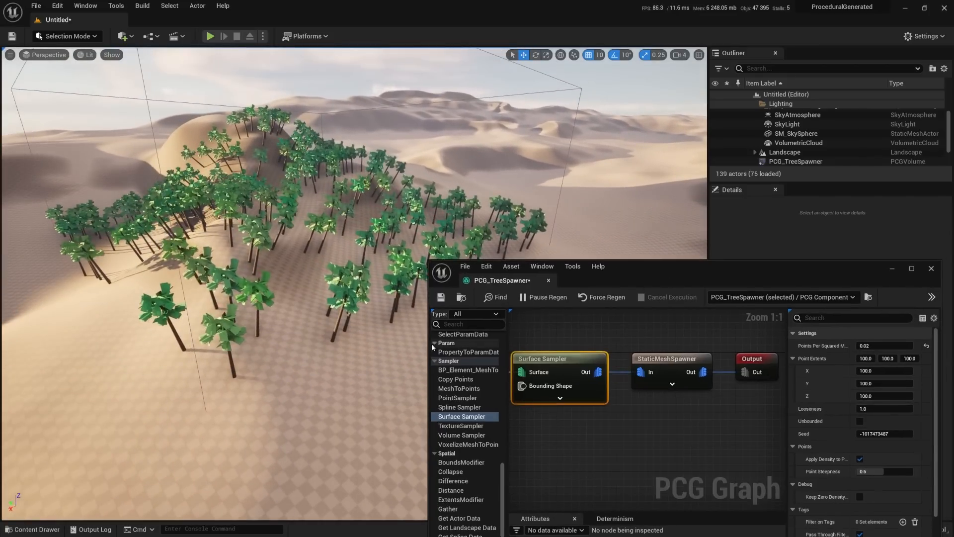
left_click_drag(427, 344, 323, 343)
right_click_drag(475, 340, 517, 330)
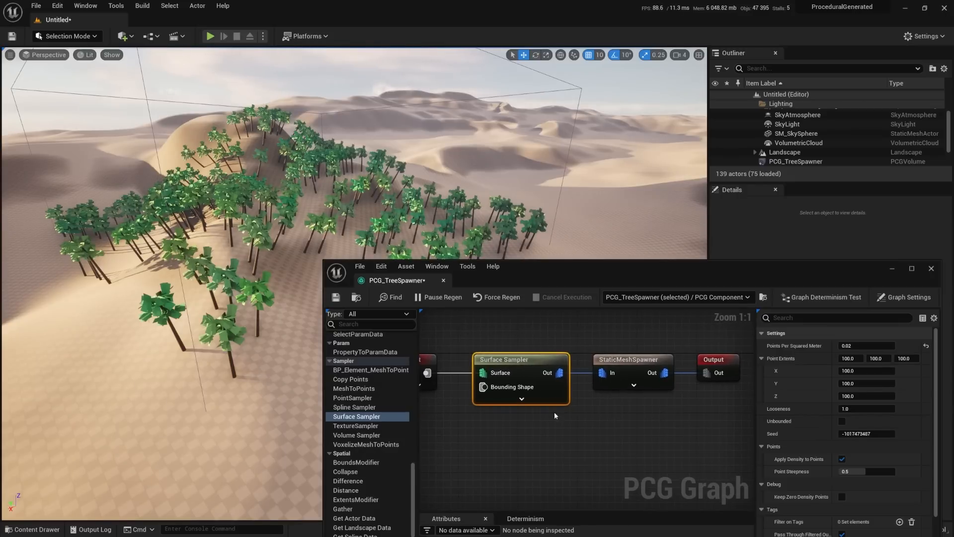
- Add a NormalToDensity node fed by the Surface Sampler's output and disconnect the StaticMeshSpawner's input
right_click_drag(571, 386, 612, 374)
right_click_drag(671, 406, 547, 402)
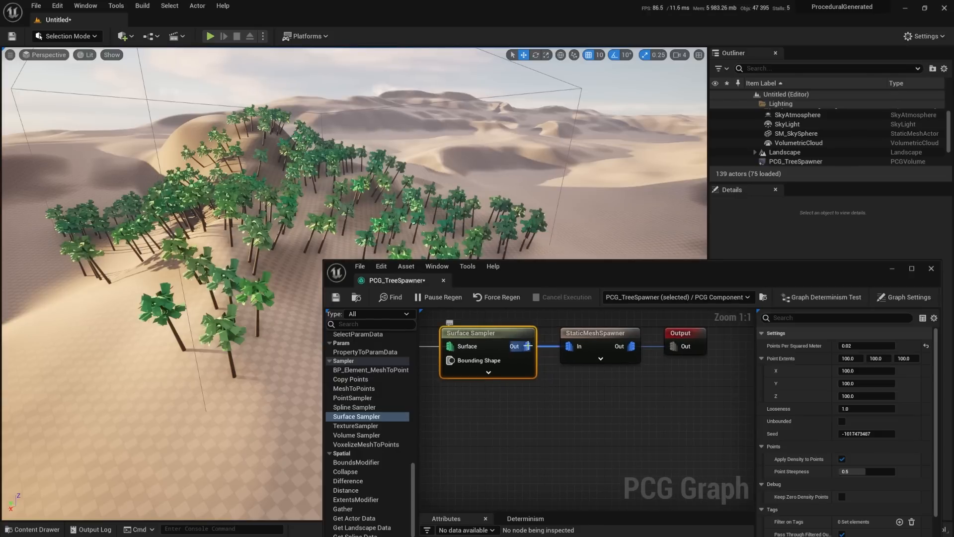
left_click_drag(527, 345, 566, 412)
type("norl")
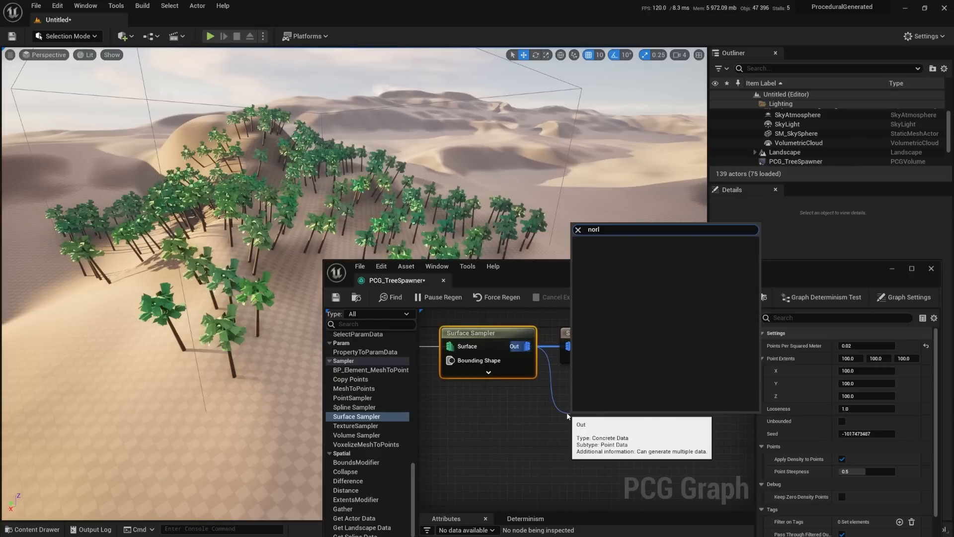
key("BackSpace")
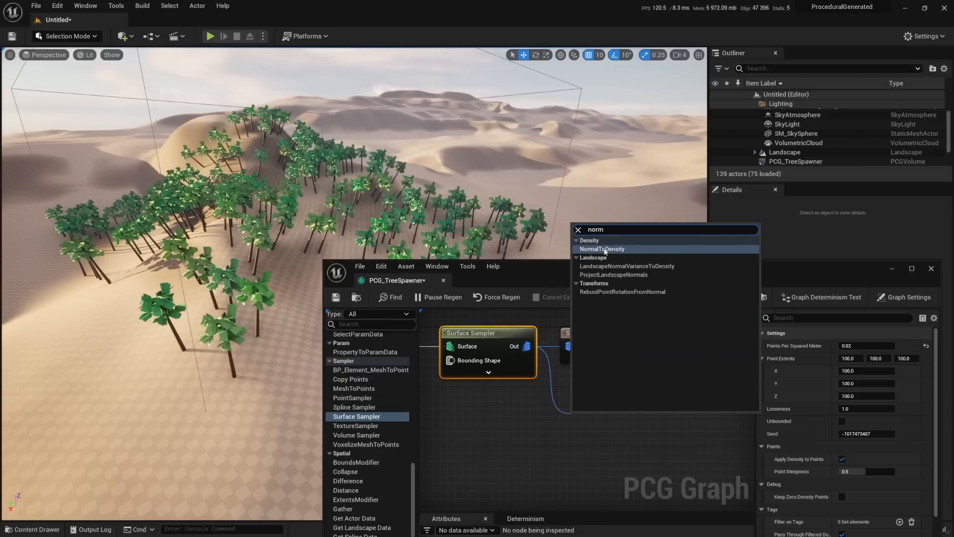
left_click(603, 249)
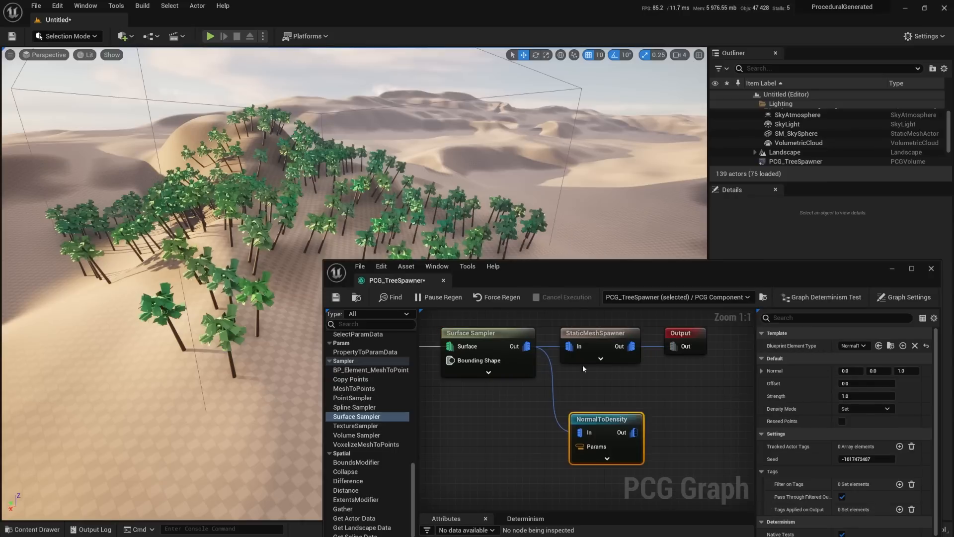
left_click_drag(585, 425, 568, 405)
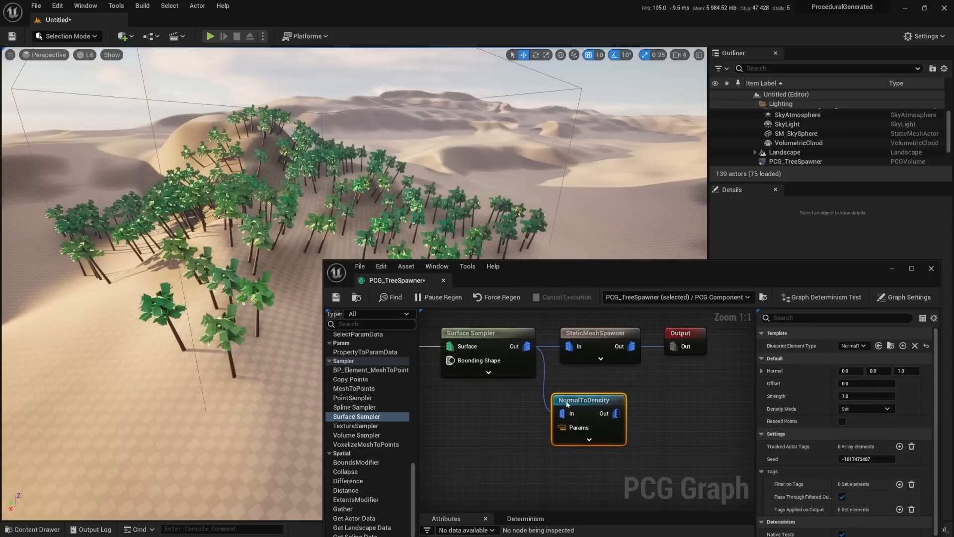
left_click(569, 347, "alt")
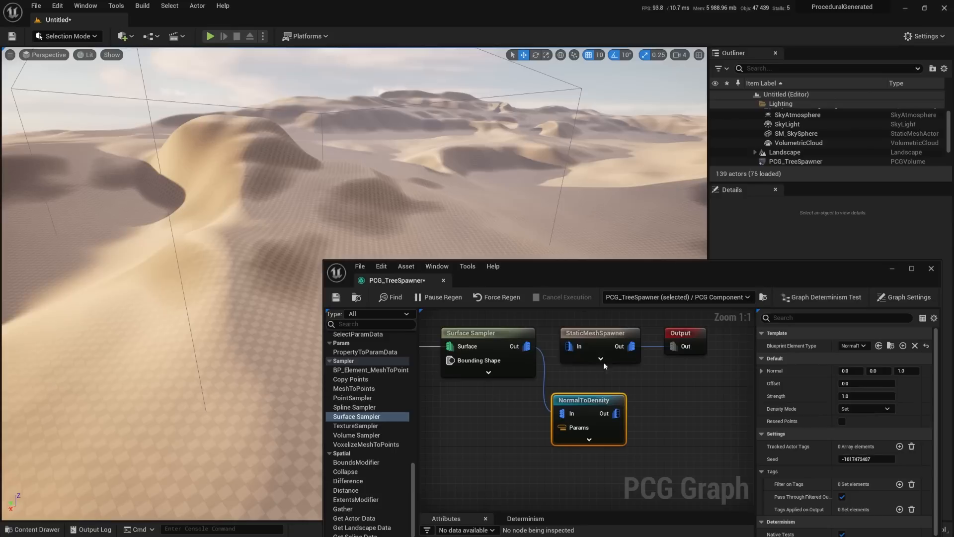
- Compare the debug points of the Surface Sampler and NormalToDensity nodes, leaving only NormalToDensity's debug display on
left_click(488, 338)
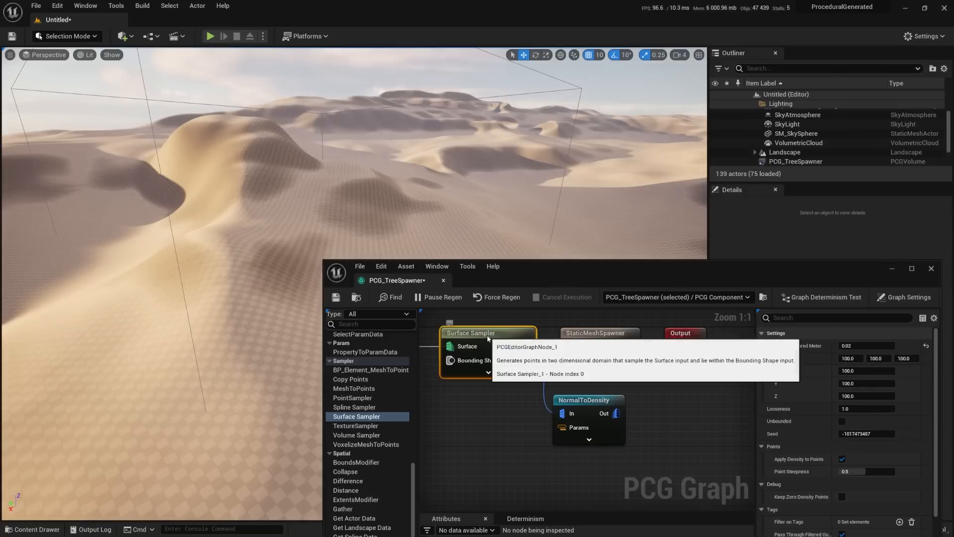
left_click(585, 404)
key("d")
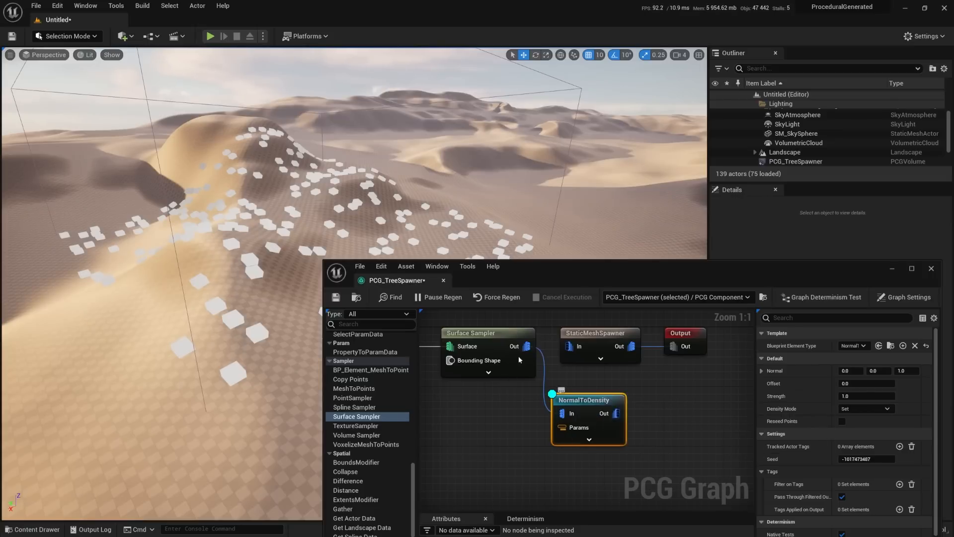
left_click(471, 333)
key("d")
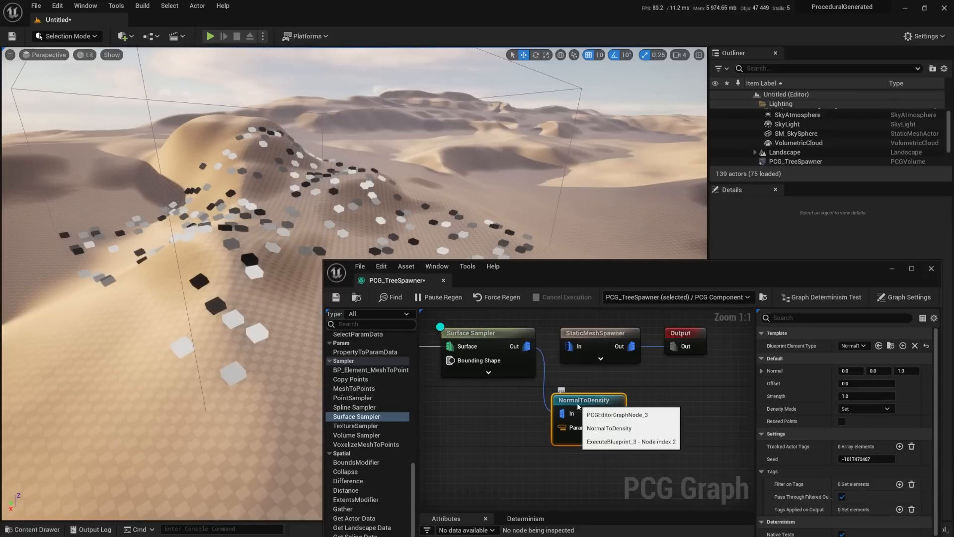
left_click(578, 405)
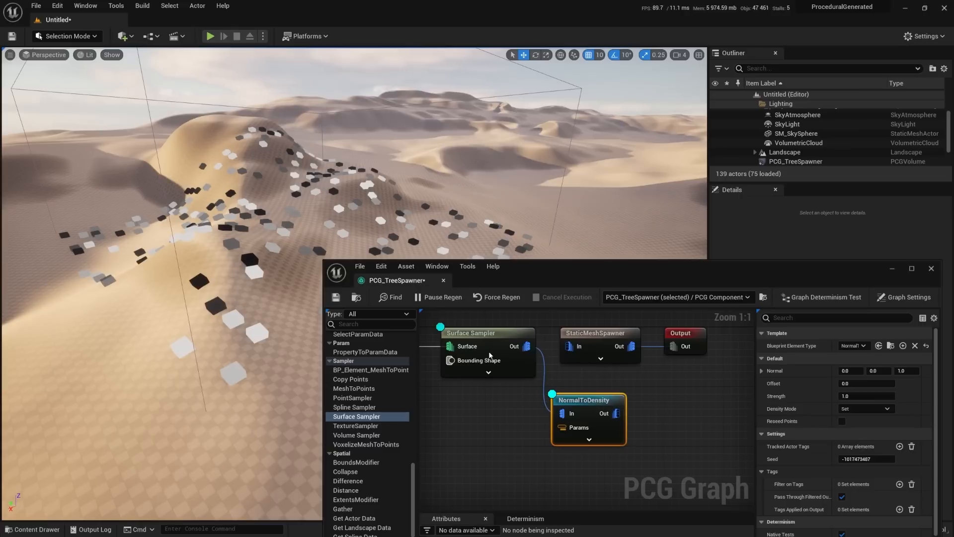
left_click(465, 341)
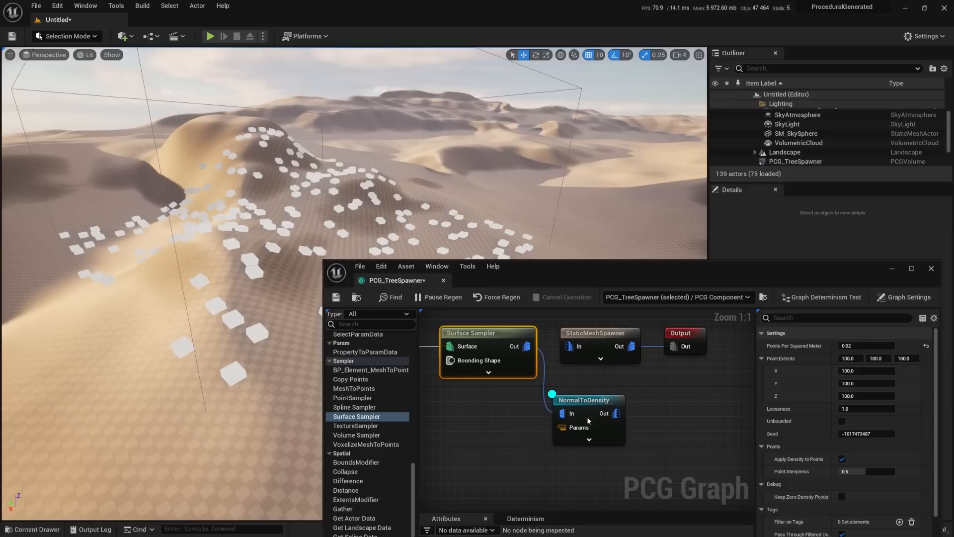
left_click_drag(551, 393, 678, 446)
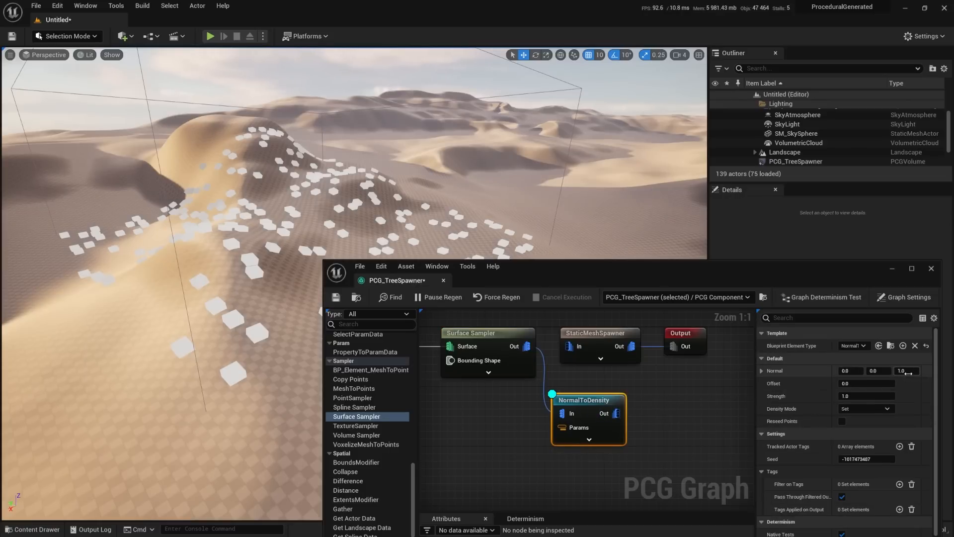
- Try lower Z values for NormalToDensity's Normal and reset it to 1.0
right_click_drag(378, 218, 352, 243)
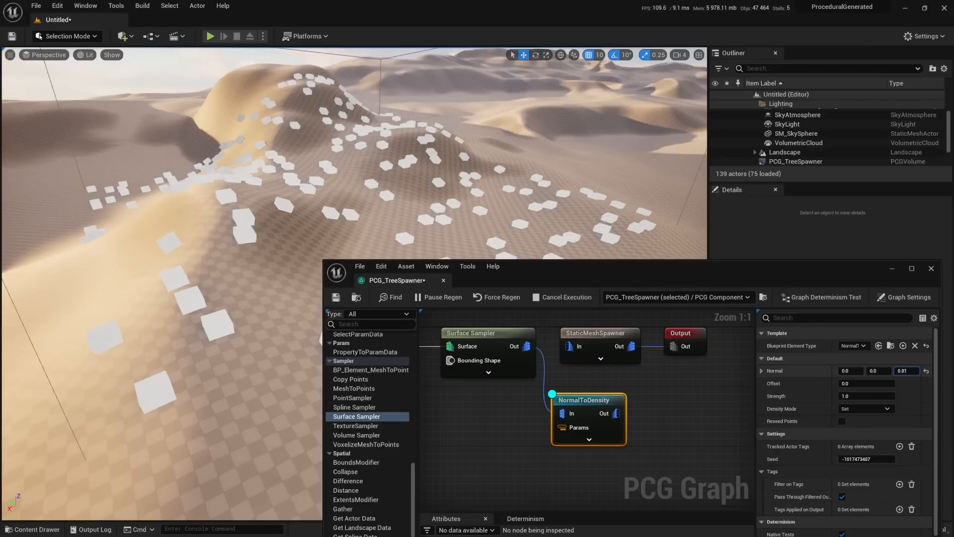
left_click_drag(906, 371, 903, 371)
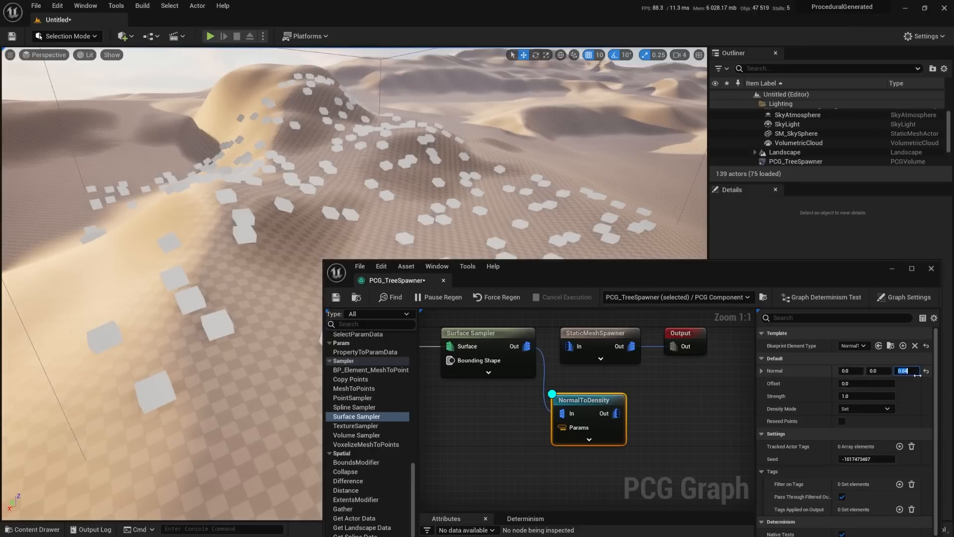
left_click(925, 371)
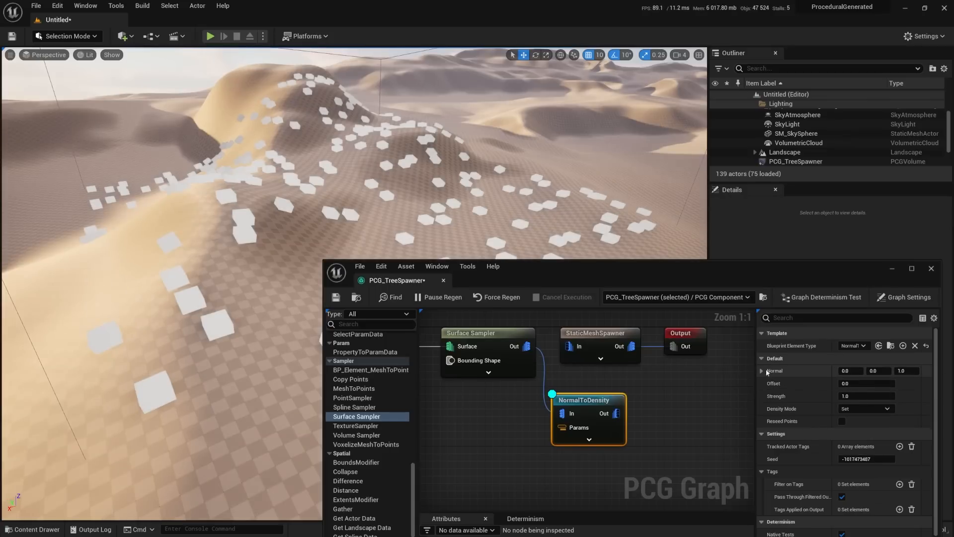
- Add a Density Filter node after NormalToDensity and move the debug display to the new filter
right_click_drag(699, 391, 665, 393)
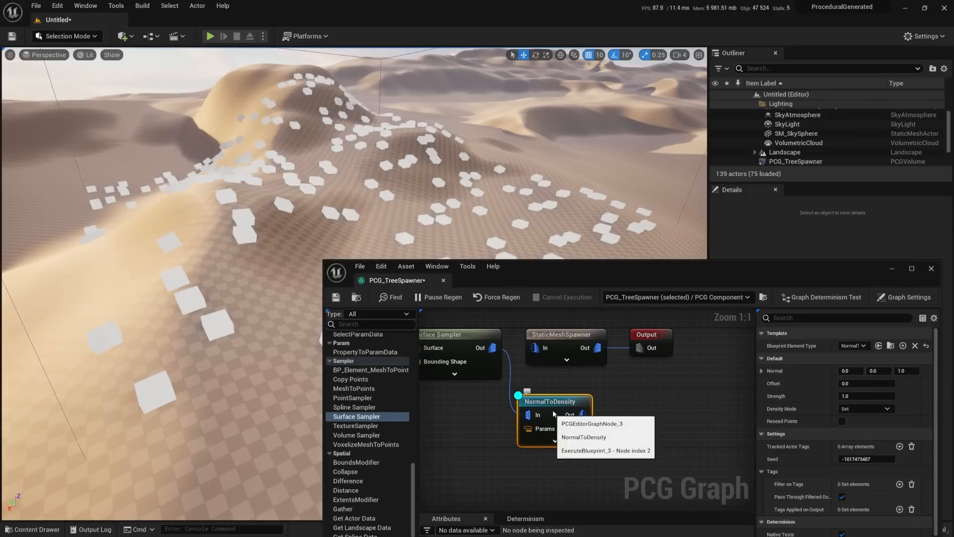
left_click_drag(581, 401, 567, 402)
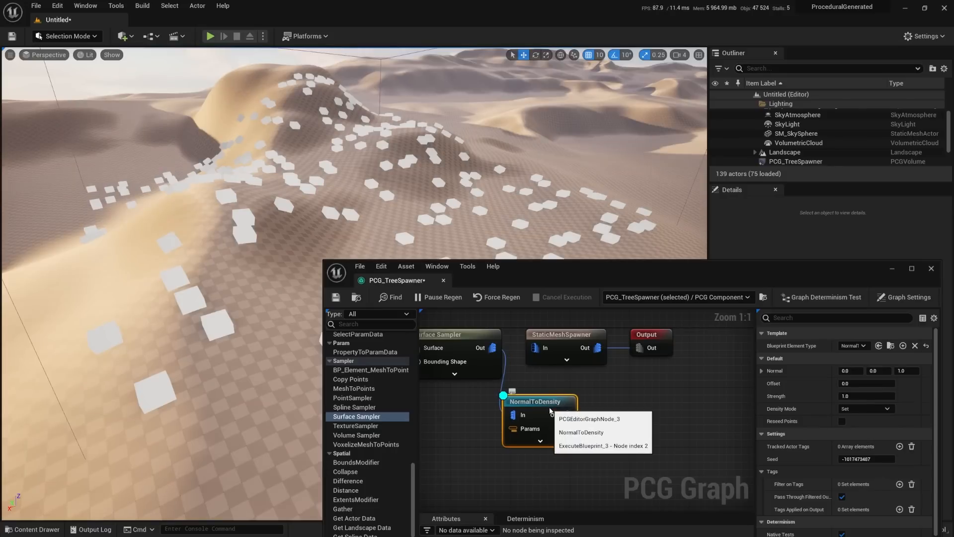
right_click_drag(597, 417, 570, 392)
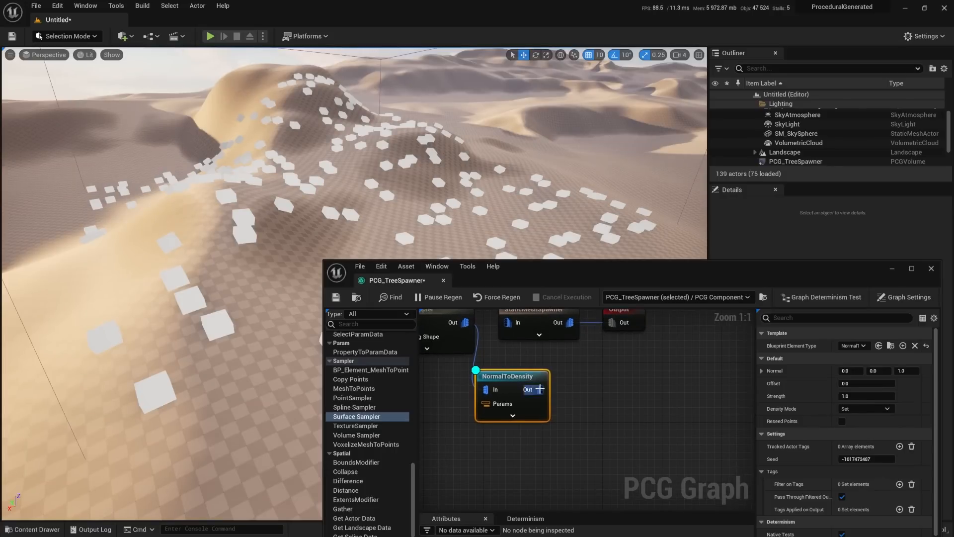
left_click_drag(541, 389, 579, 388)
left_click(586, 242)
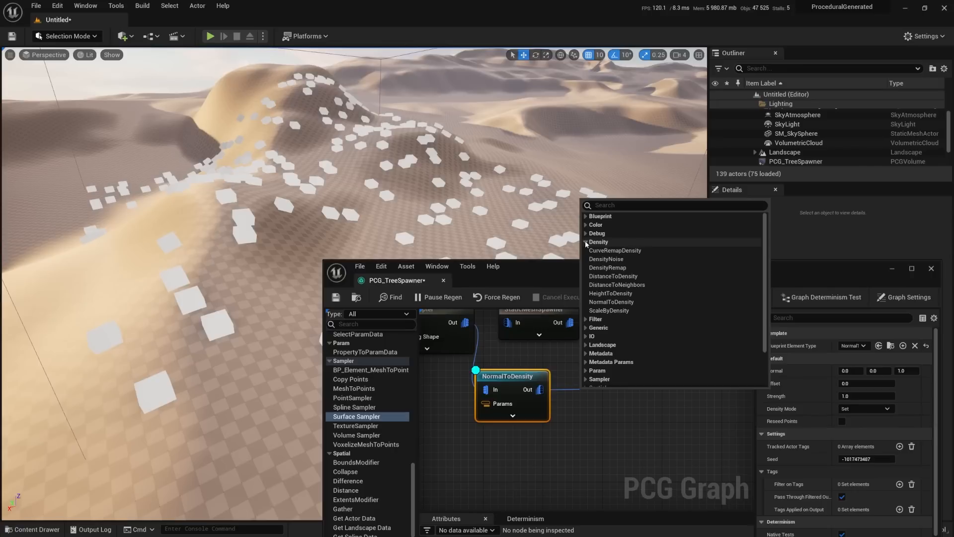
left_click(586, 242)
left_click(586, 250)
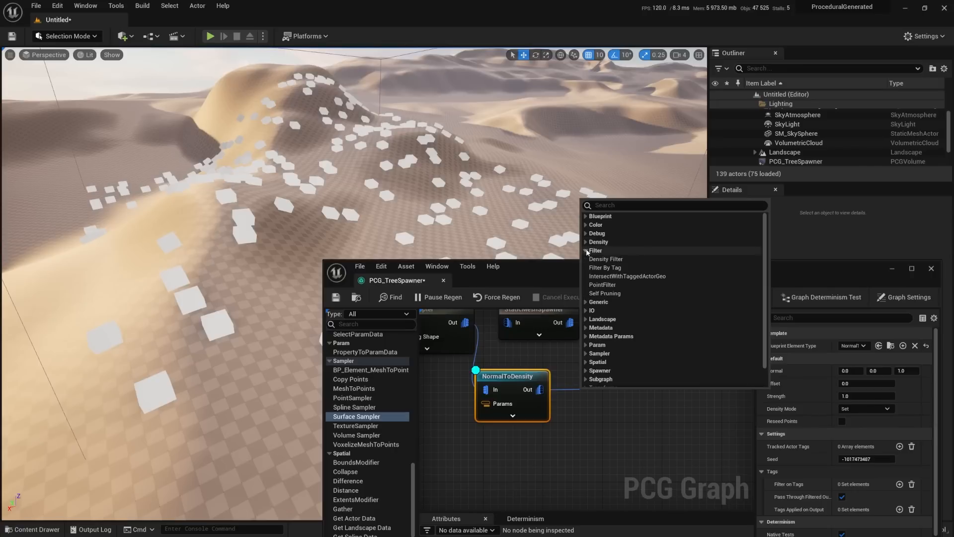
left_click(619, 264)
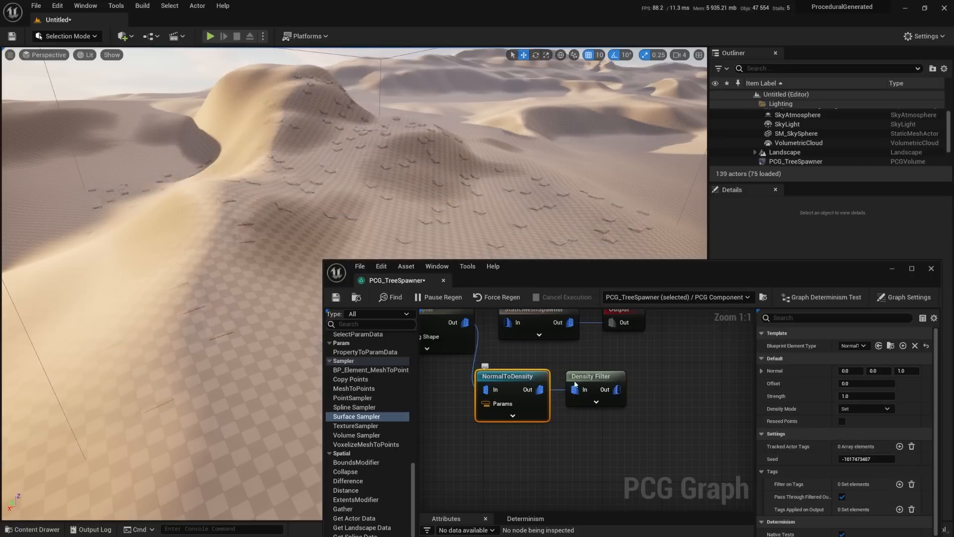
left_click(596, 380)
scroll(624, 380, "down", 2)
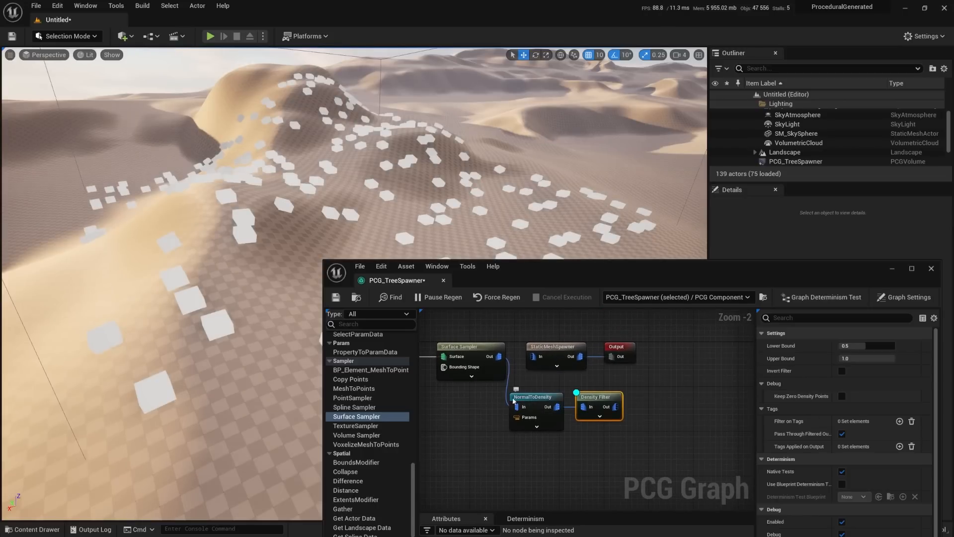
- Bypass NormalToDensity by wiring the Surface Sampler straight into the Density Filter and reset Points Per Squared Meter to 0.1
left_click_drag(500, 359, 527, 408)
left_click(551, 418, "alt")
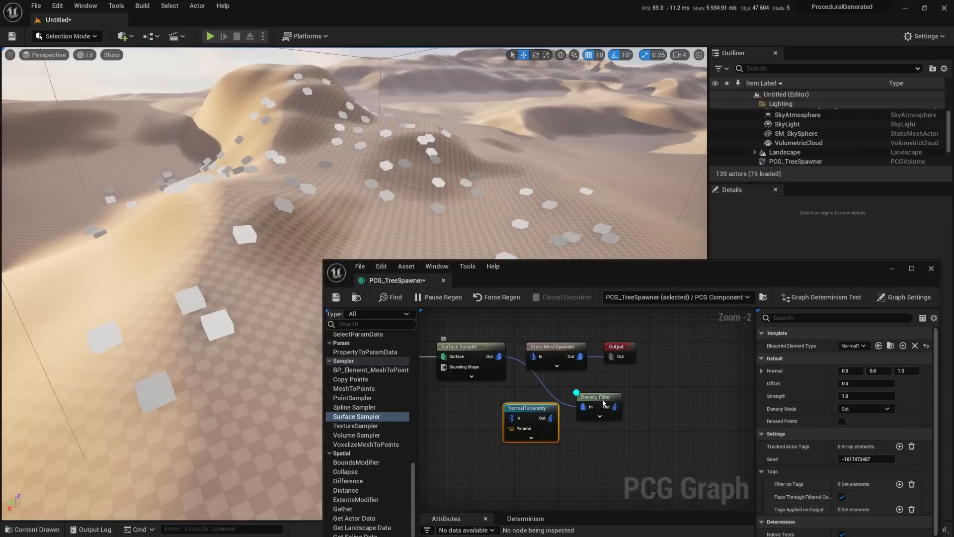
left_click(586, 396)
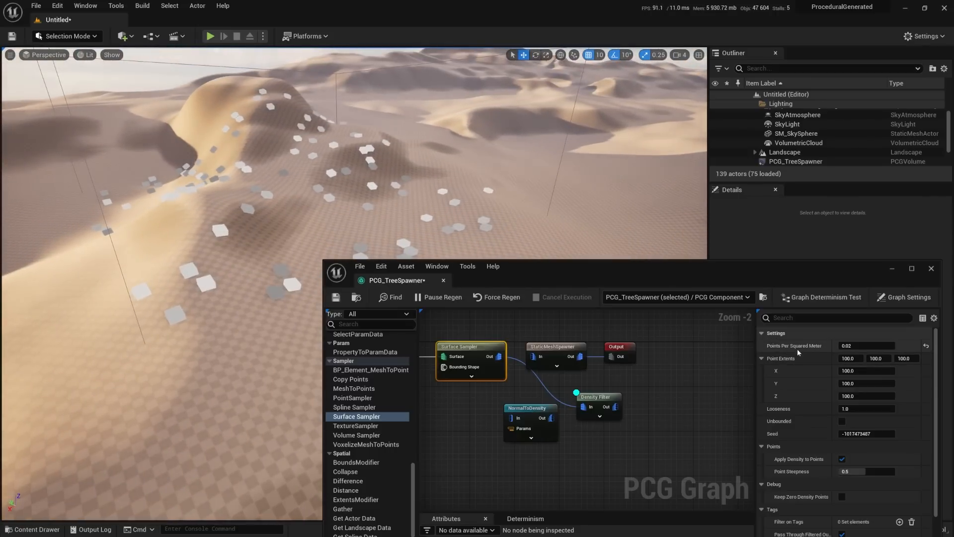
left_click(926, 347)
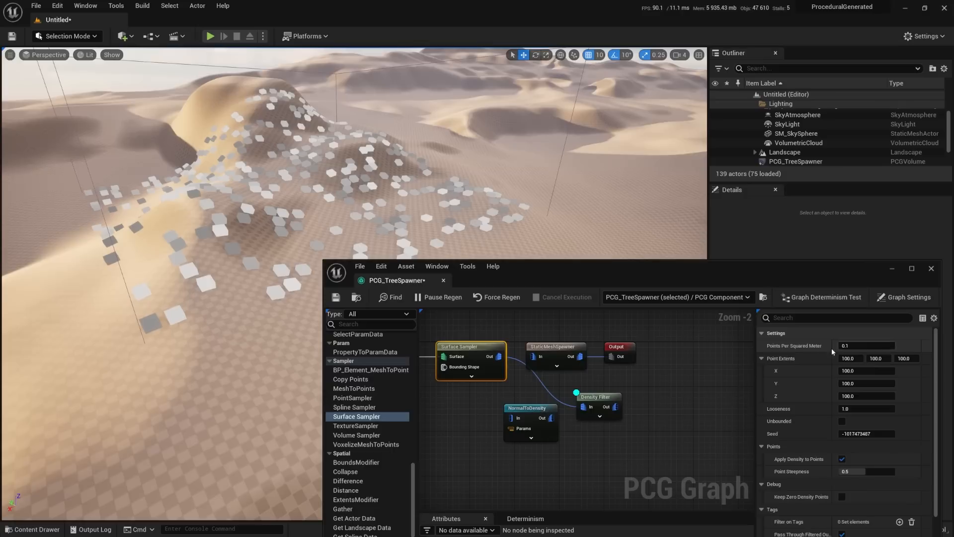
- Try Density Filter bounds of about 0.743 and 0.808, and reset both bounds to 0.5 and 1.0
left_click(596, 397)
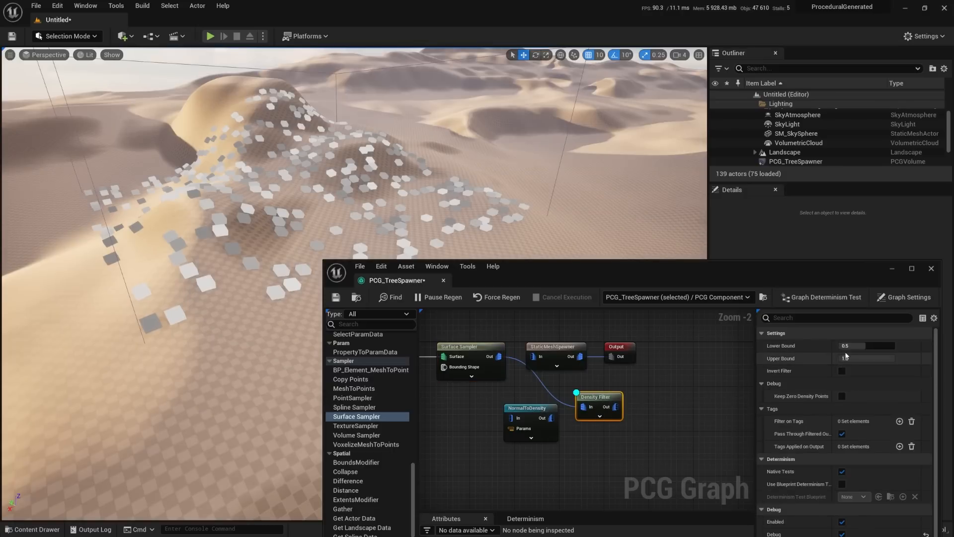
mouse_move(886, 359)
left_mouse_down()
mouse_move(847, 347)
mouse_move(877, 347)
mouse_move(875, 359)
left_mouse_up()
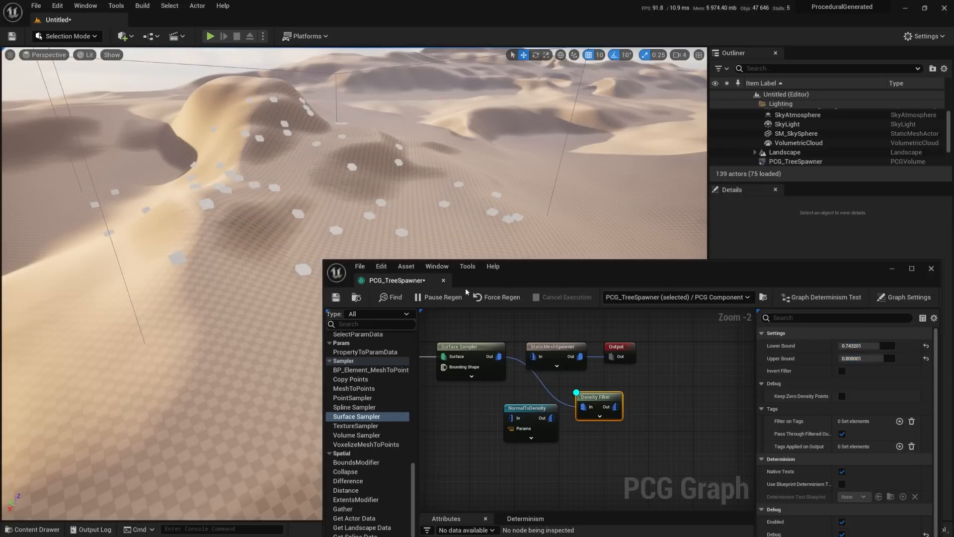
mouse_move(502, 213)
right_mouse_down()
mouse_move(519, 211)
mouse_move(511, 221)
mouse_move(497, 213)
right_mouse_up()
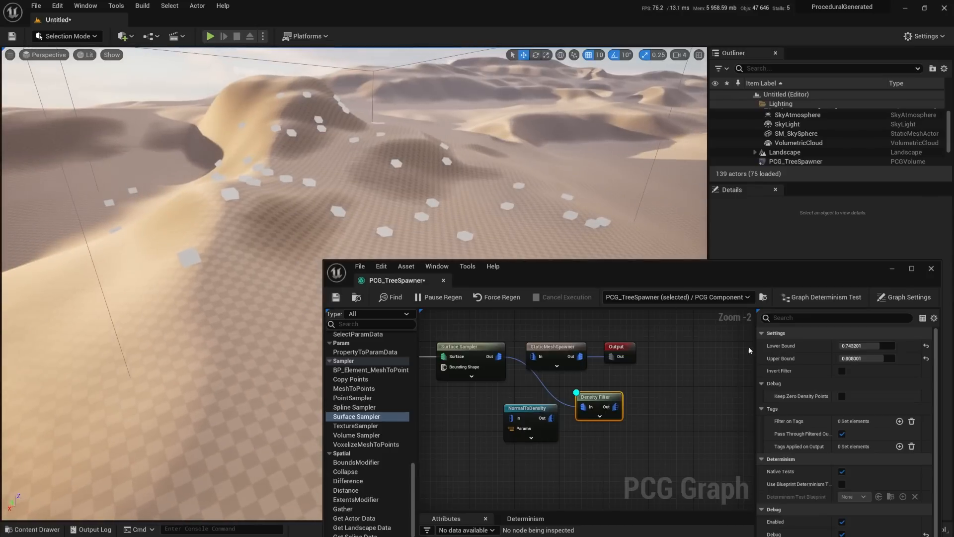
left_click(925, 345)
left_click(926, 359)
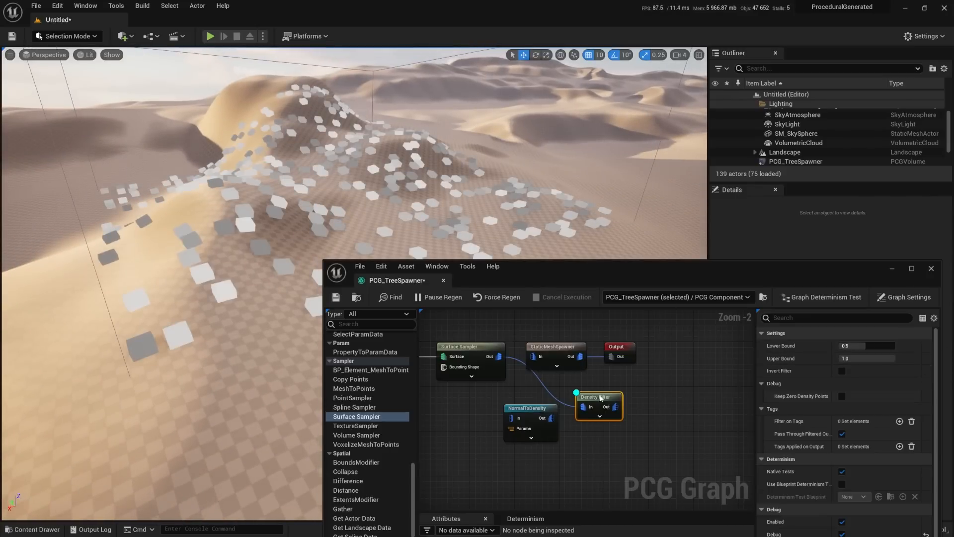
- Disconnect the Surface Sampler from the Density Filter and rewire it through NormalToDensity into the filter
left_click(584, 407, "alt")
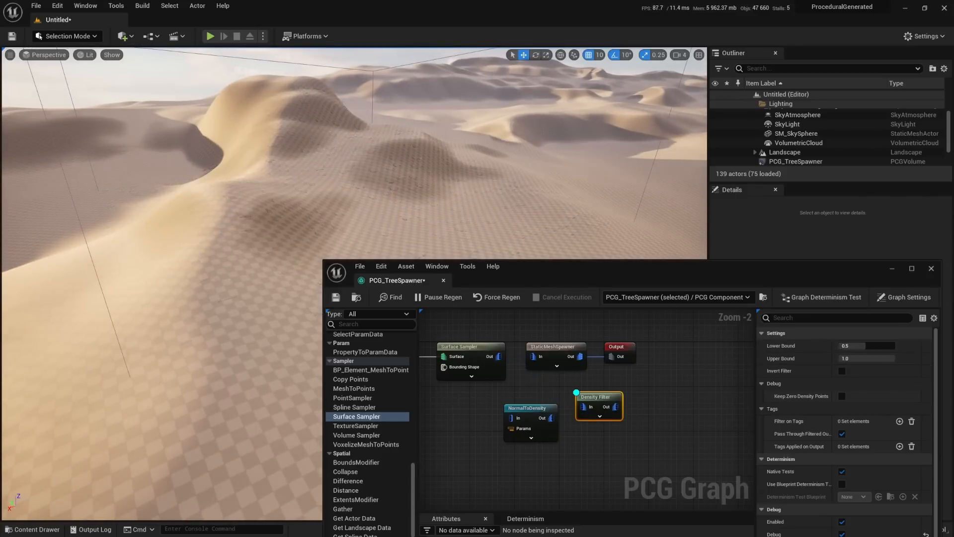
right_click_drag(452, 401, 477, 401)
left_click_drag(523, 356, 535, 418)
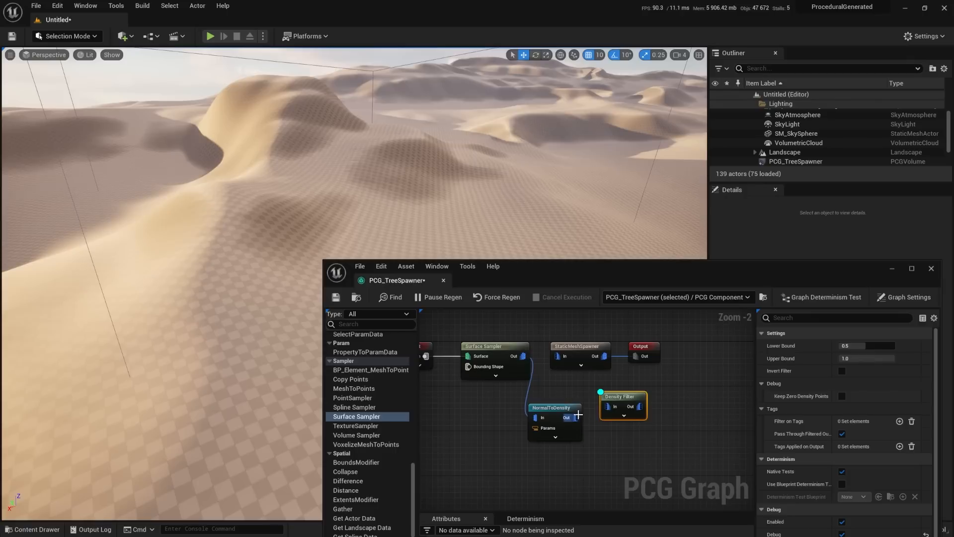
left_click_drag(615, 412, 608, 407)
- Try 0.05 for the Surface Sampler's Points Per Squared Meter and settle on 0.02
left_click(492, 348)
left_click(864, 345)
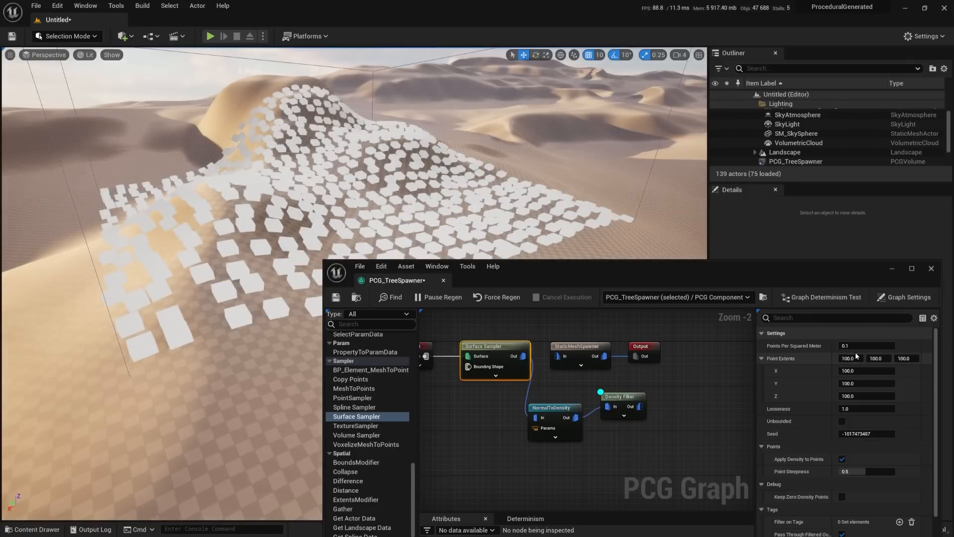
left_click(864, 346)
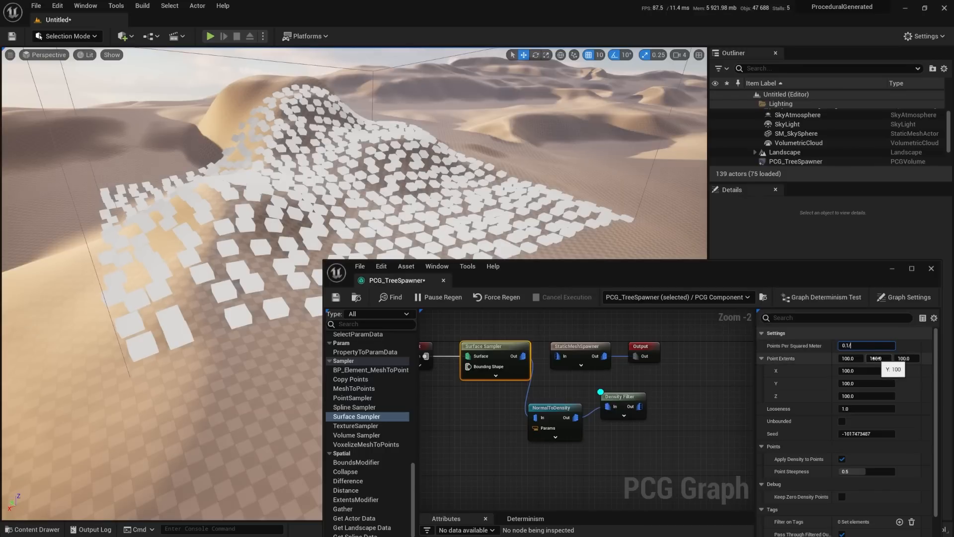
key("Return")
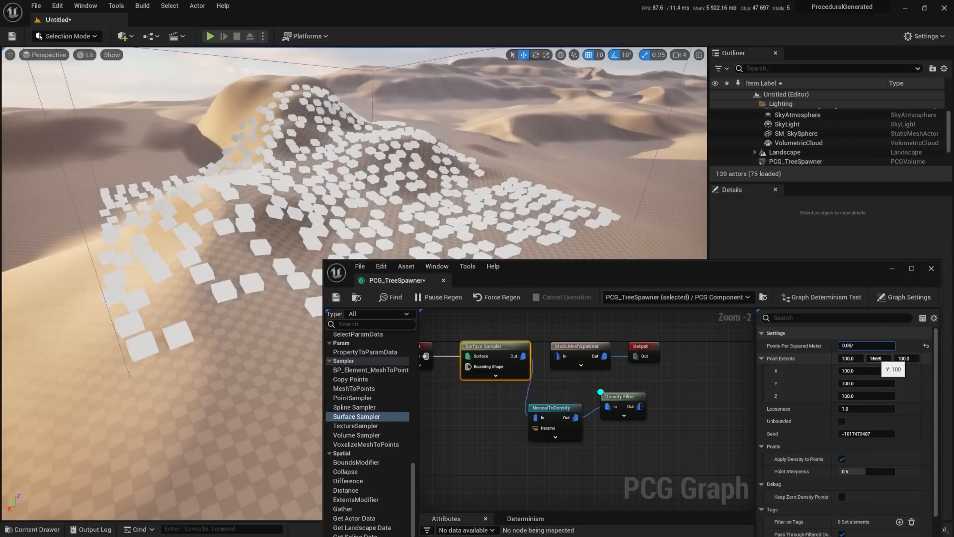
type("0.02")
key("Return")
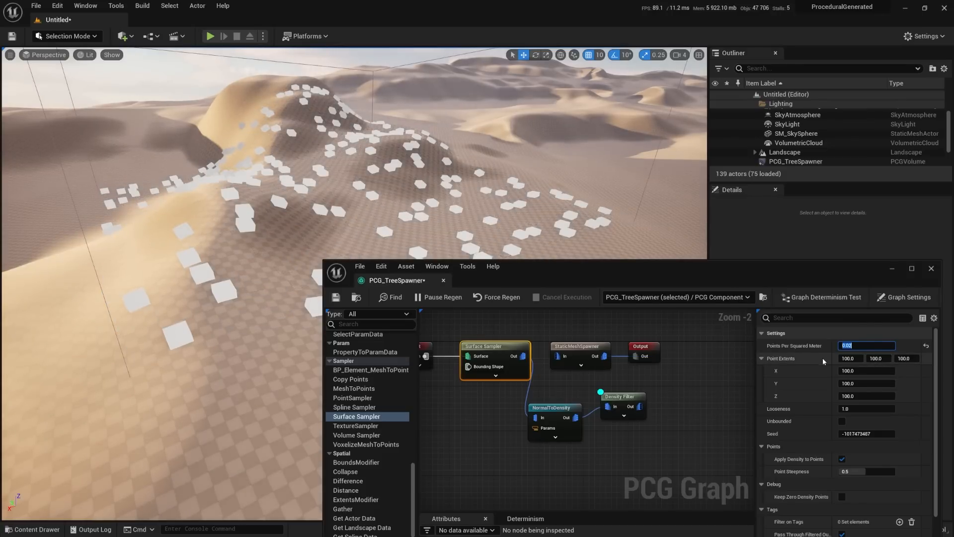
- Place the Density Filter node level beside NormalToDensity and set NormalToDensity's Normal Z to 0.7
left_click(612, 400)
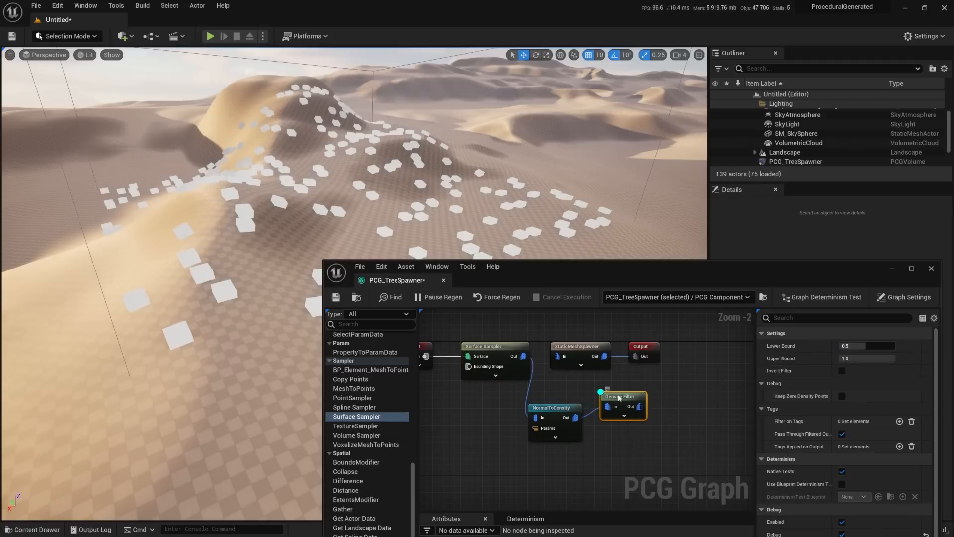
left_click_drag(619, 397, 613, 408)
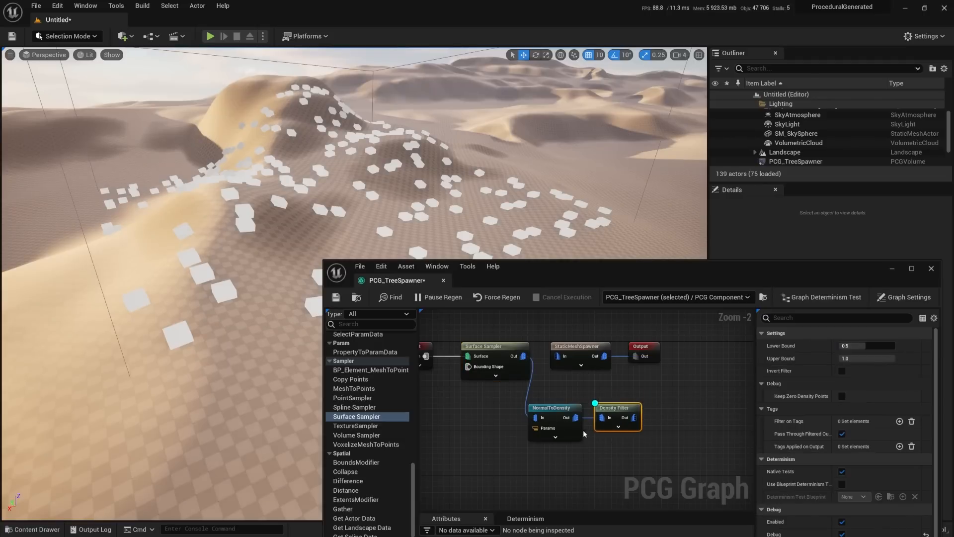
left_click(563, 415)
left_click(909, 371)
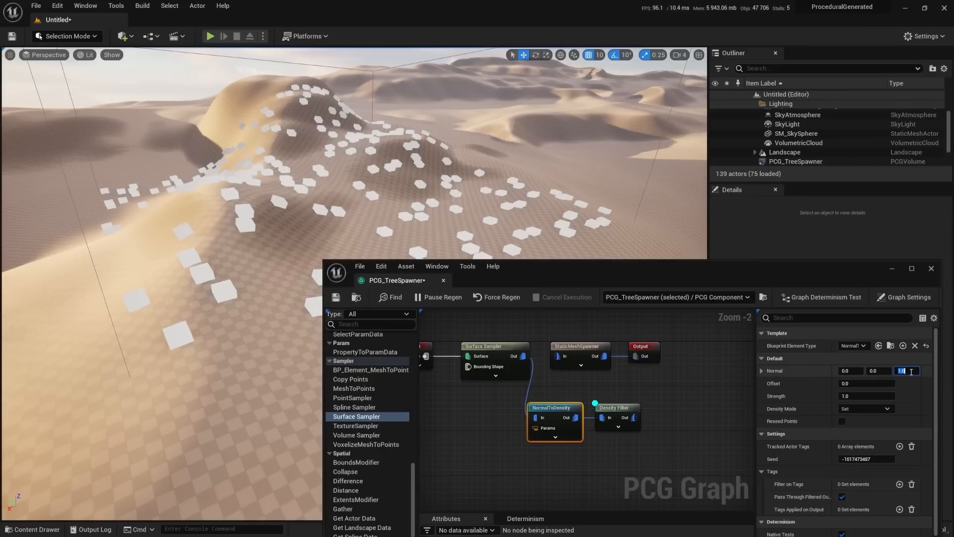
key("Return")
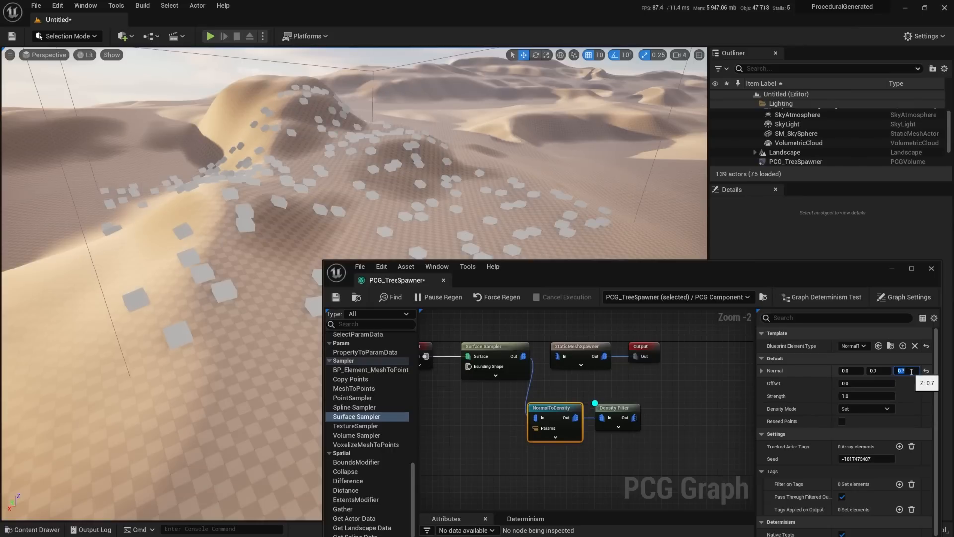
- Tune NormalToDensity's Strength to about 0.5776, checking the point distribution on the dunes
left_click_drag(860, 399, 863, 398)
right_click_drag(262, 251, 286, 271)
key("w")
key("s")
left_click_drag(861, 401, 859, 401)
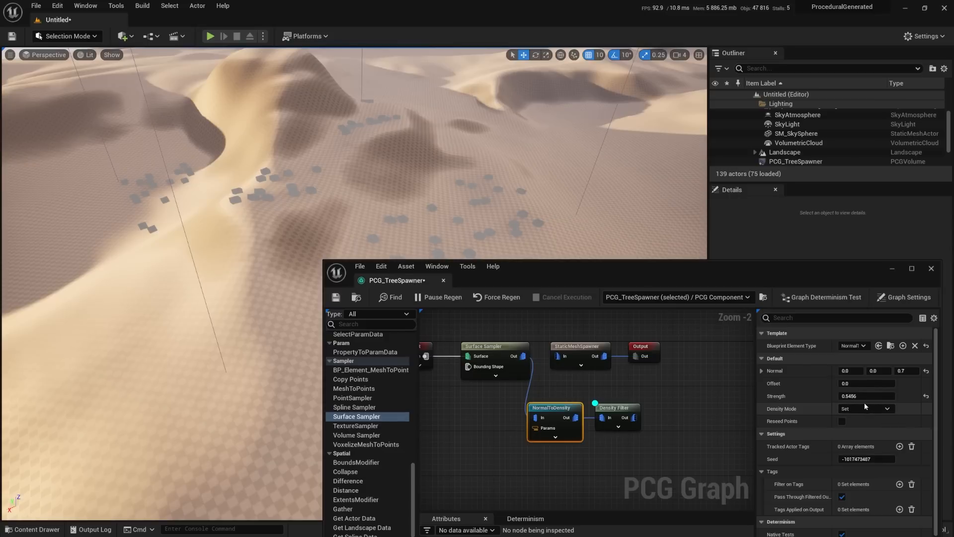
left_click_drag(855, 398, 867, 399)
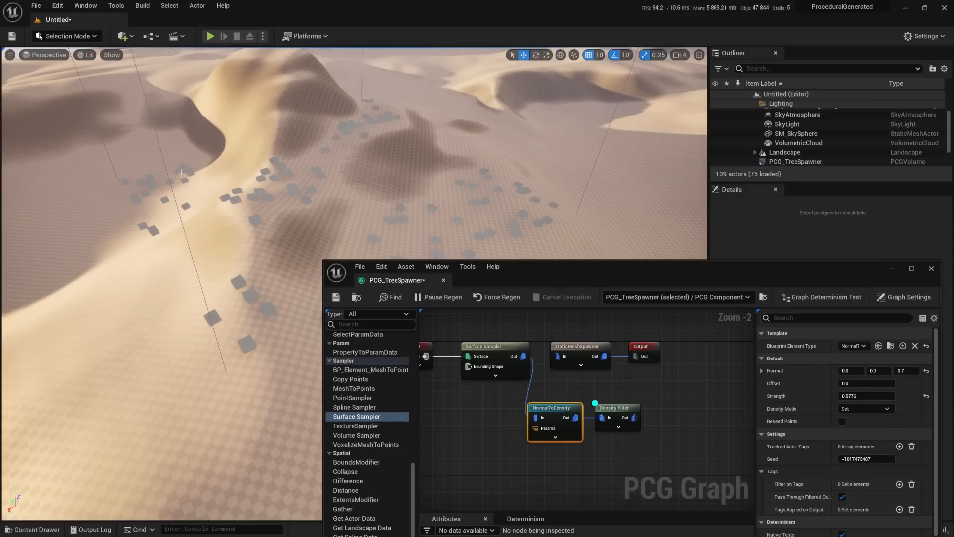
right_click_drag(505, 184, 500, 168)
- Connect the Density Filter's output to the StaticMeshSpawner's input and inspect the spawned trees up close
left_click(618, 409)
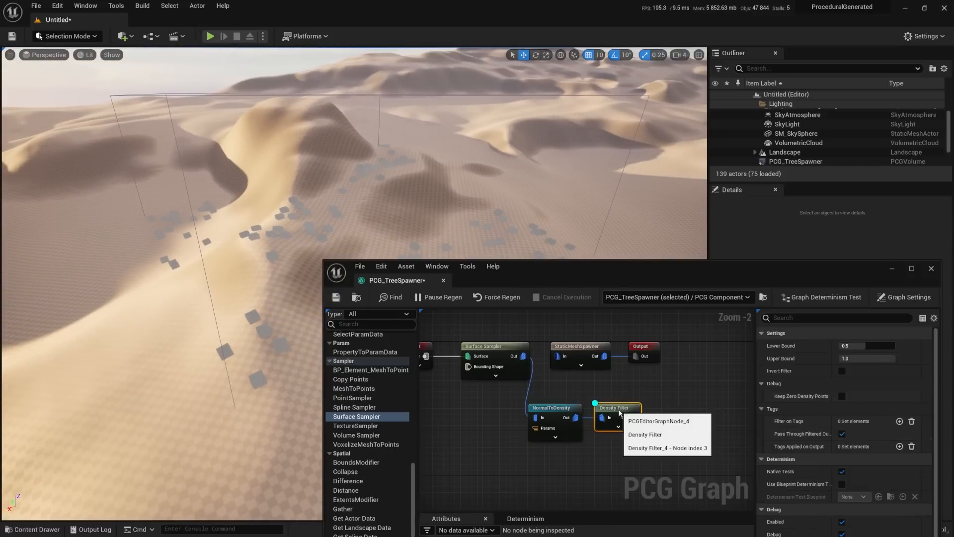
double_click(602, 410)
left_click_drag(886, 359, 860, 352)
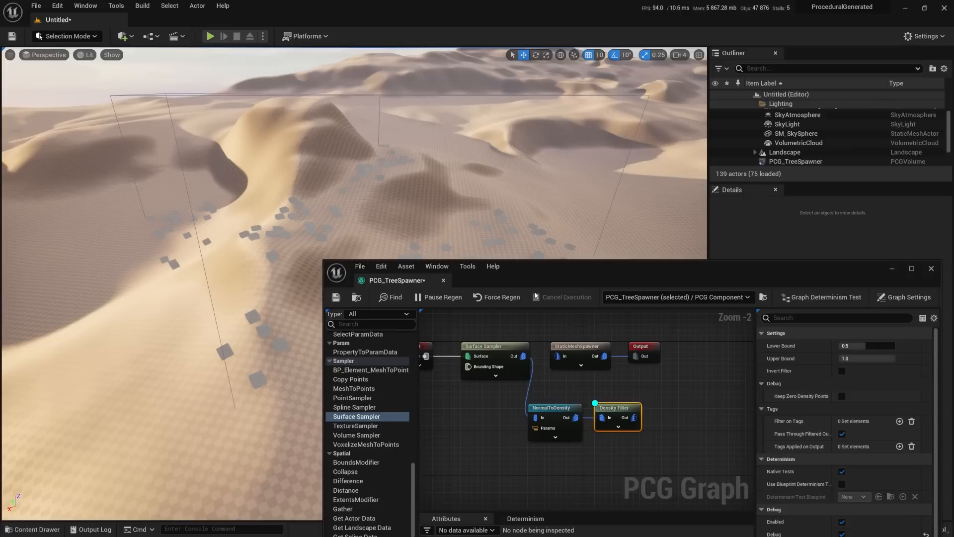
left_click_drag(642, 379, 557, 356)
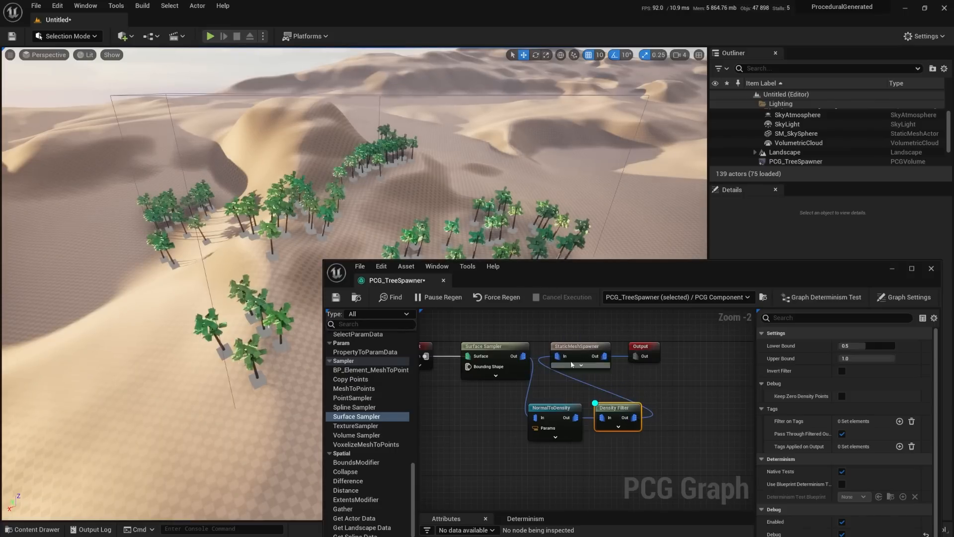
key("w")
right_click_drag(475, 233, 470, 273)
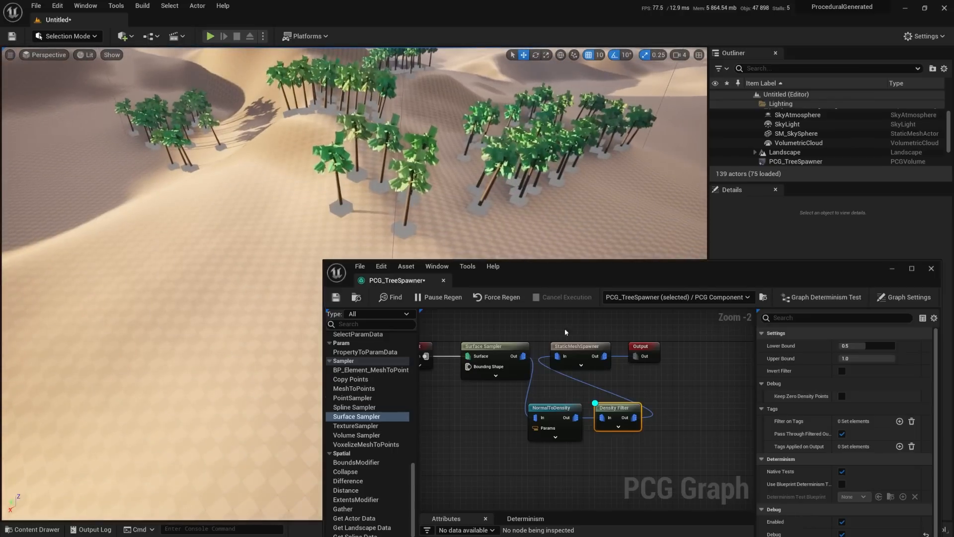
- Move NormalToDensity and Density Filter together closer to the upper node row and turn off the Density Filter's debug display
left_click_drag(570, 393, 607, 412)
mouse_move(614, 409)
left_mouse_down()
mouse_move(596, 379)
mouse_move(624, 394)
left_mouse_up()
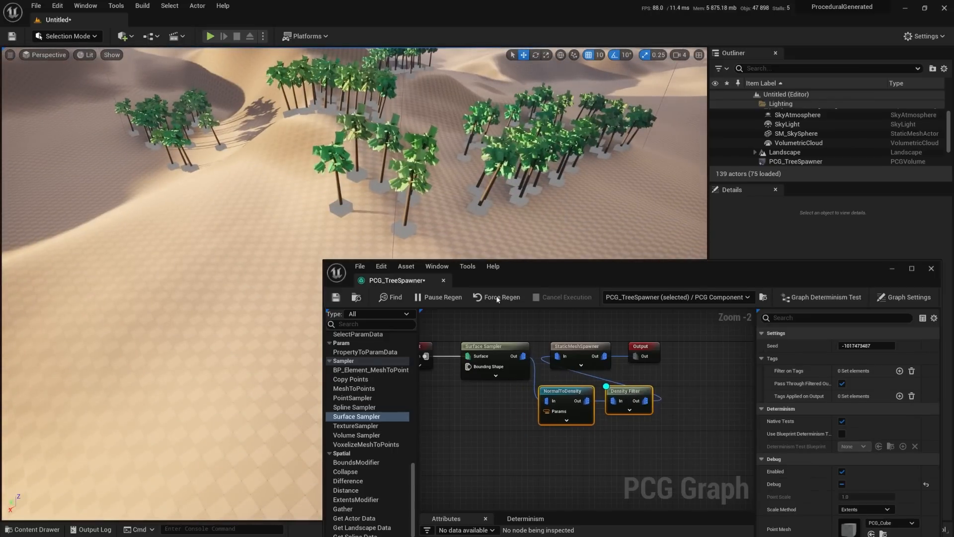
left_click(625, 396)
left_click(626, 392)
key("d")
- Minimize the graph editor, select the PCG_TreeSpawner volume in the level and move it along Y to about 68680
left_click(890, 269)
right_click_drag(522, 268, 517, 226)
left_click(517, 226)
key("f")
left_click_drag(386, 244, 314, 222, "alt")
scroll(277, 188, "down", 6)
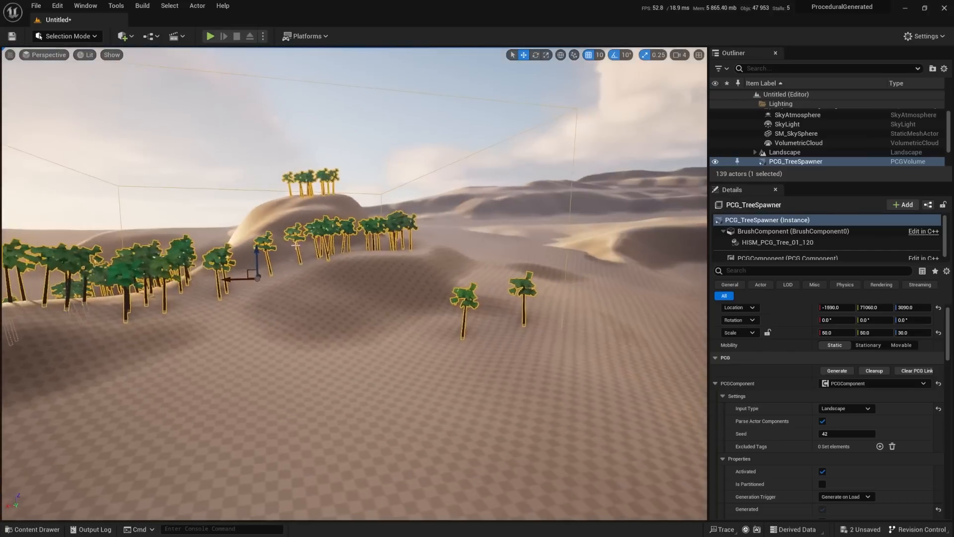
right_click_drag(295, 245, 333, 243)
left_click_drag(337, 269, 381, 268)
right_click_drag(380, 269, 323, 228)
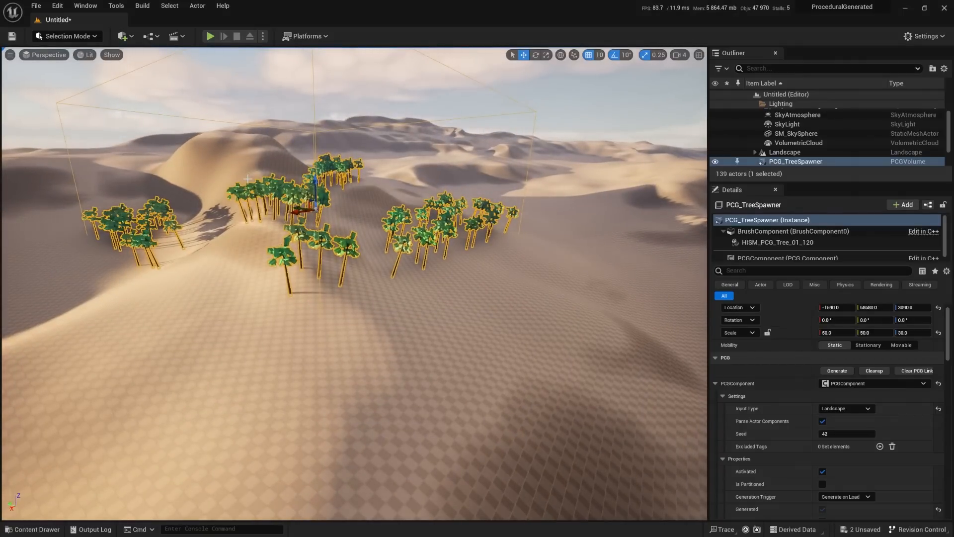
- Return to the PCG graph and add a second Mesh Entries element to the StaticMeshSpawner
key("alt+Tab")
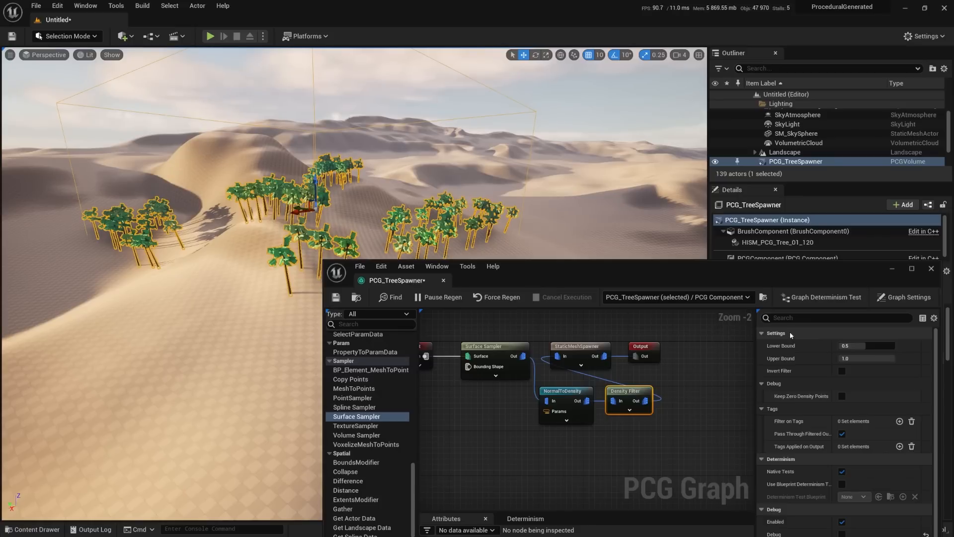
right_click_drag(579, 328, 557, 333)
left_click(557, 354)
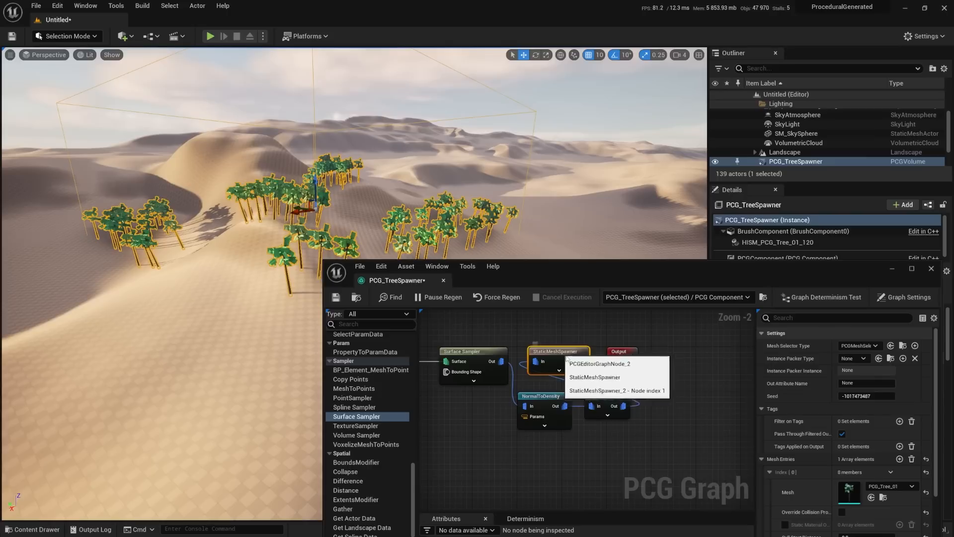
scroll(810, 405, "down", 4)
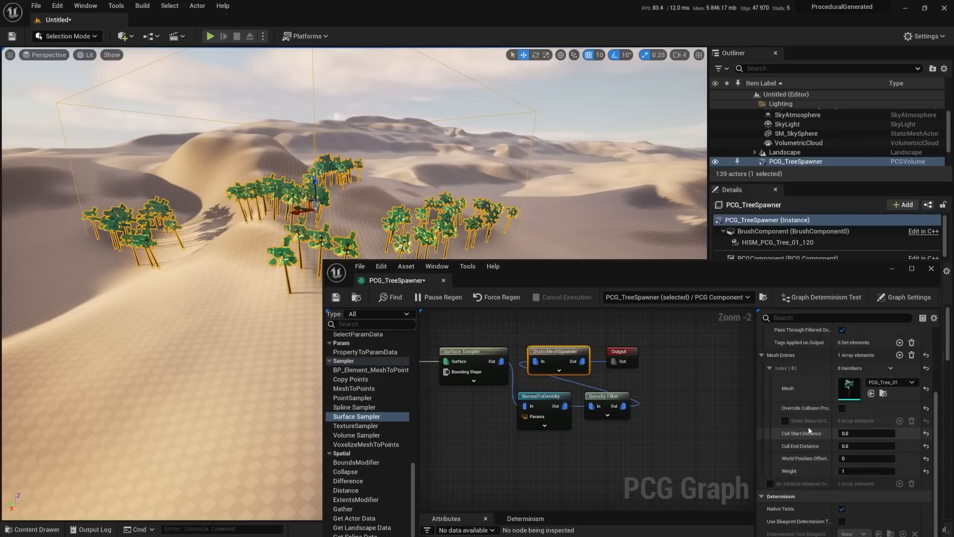
left_click(899, 355)
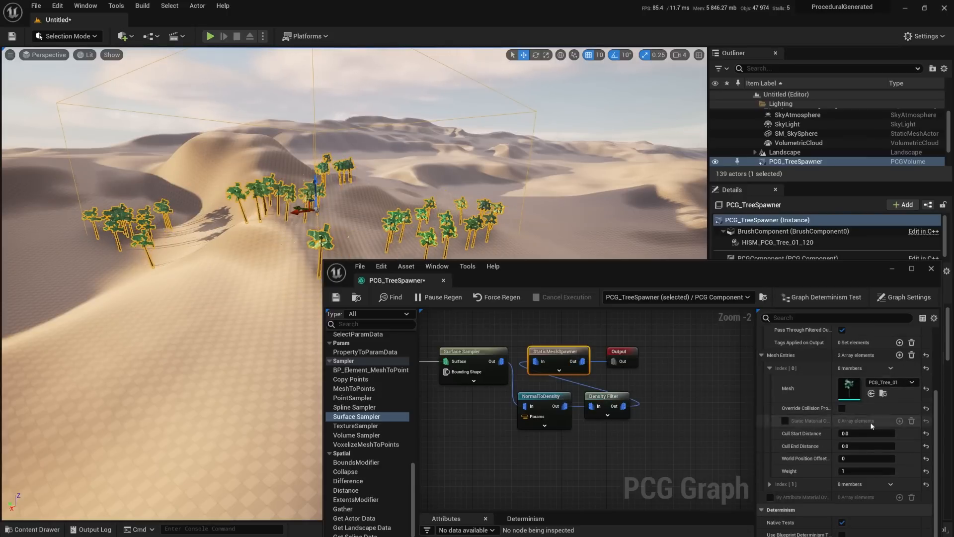
scroll(785, 467, "down", 1)
scroll(825, 454, "down", 3)
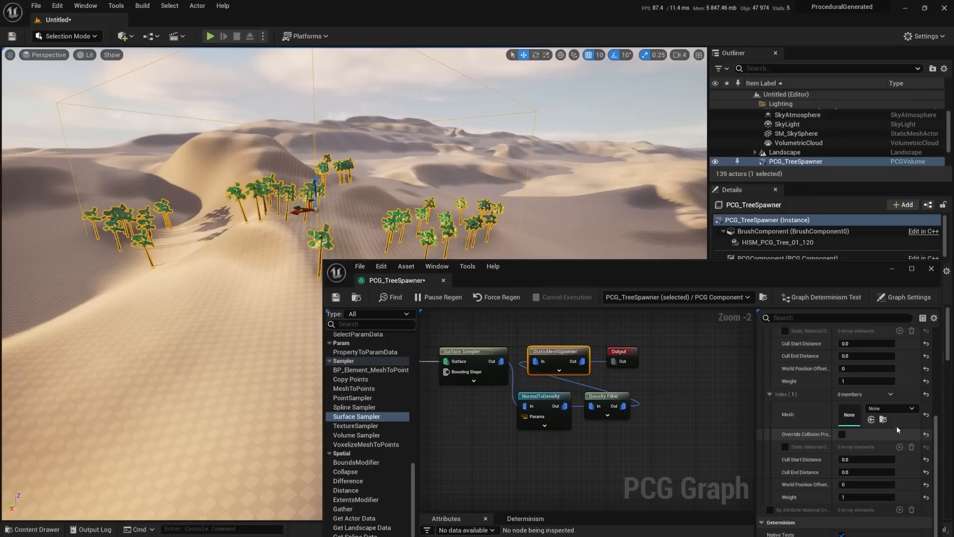
- Assign PCG_Tree_02 as the mesh of the StaticMeshSpawner's second entry and view the mixed trees in the level
left_click(891, 407)
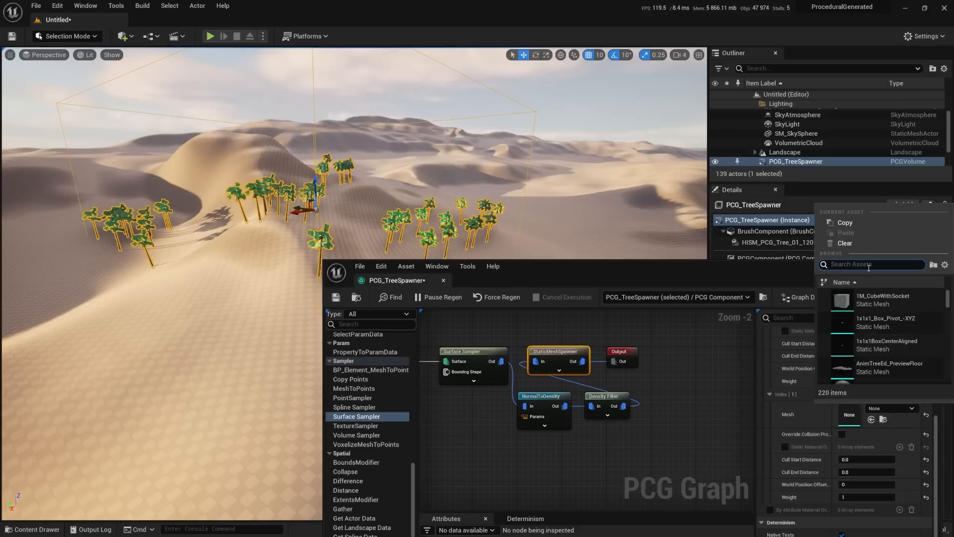
type("yttree")
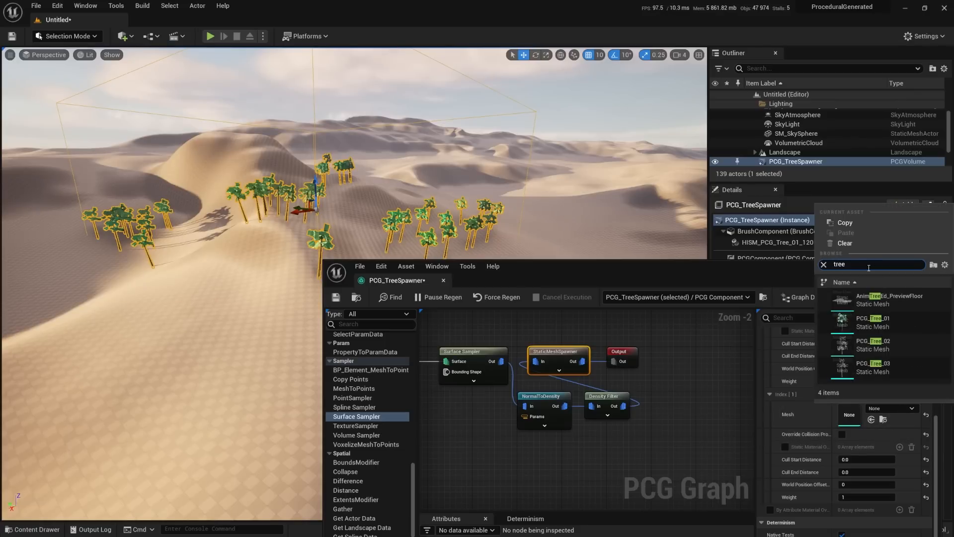
left_click(865, 350)
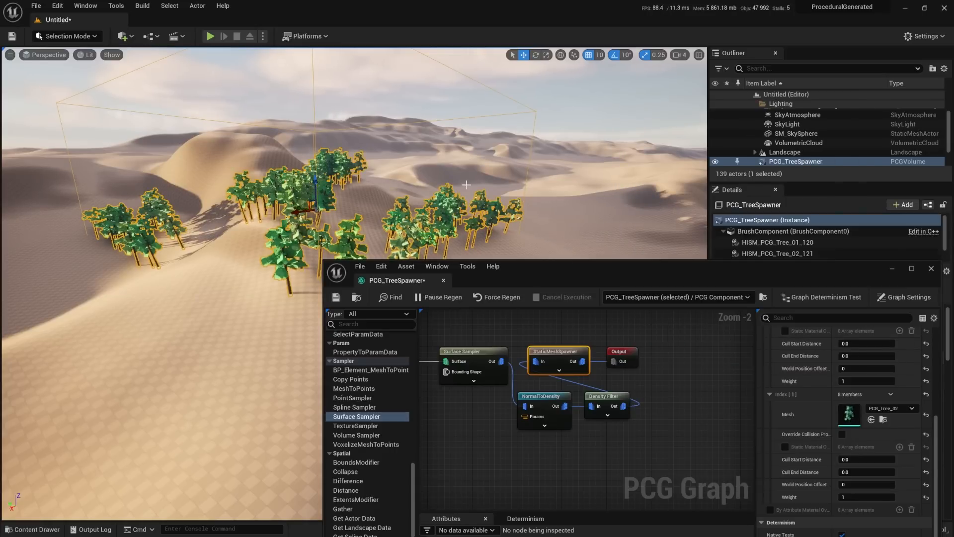
right_click_drag(304, 86, 343, 92)
mouse_move(417, 204)
right_mouse_down()
mouse_move(398, 207)
mouse_move(417, 203)
right_mouse_up()
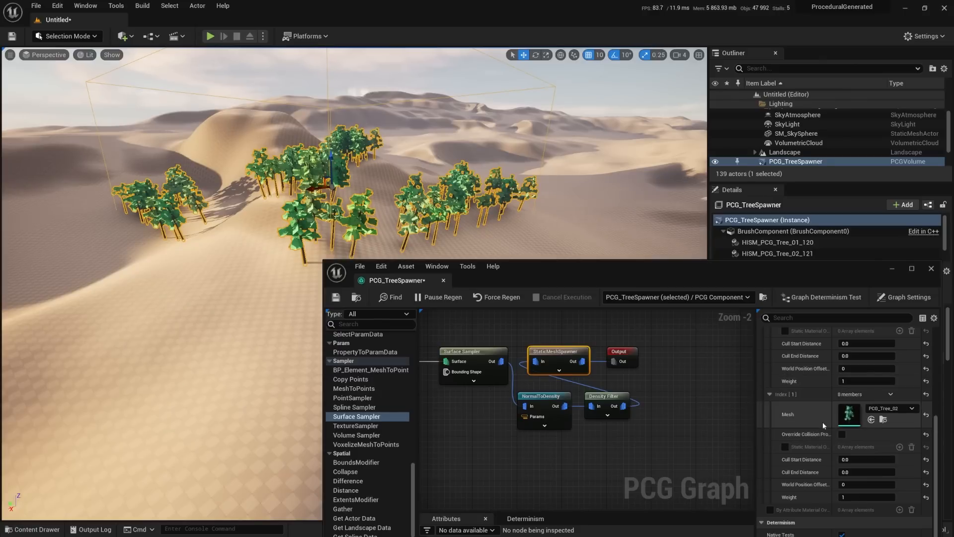
- Set the weight of the PCG_Tree_02 mesh entry in the StaticMeshSpawner to 1
key("Return")
right_click_drag(399, 168, 546, 211)
key("w")
key("a")
left_click(858, 496)
type("1")
key("Return")
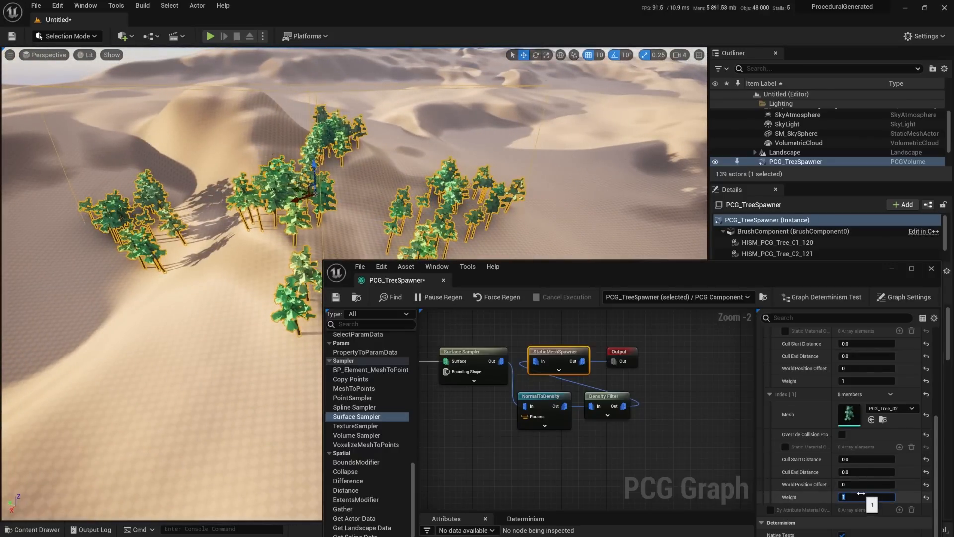
right_click_drag(500, 187, 500, 252)
right_click_drag(448, 205, 472, 132)
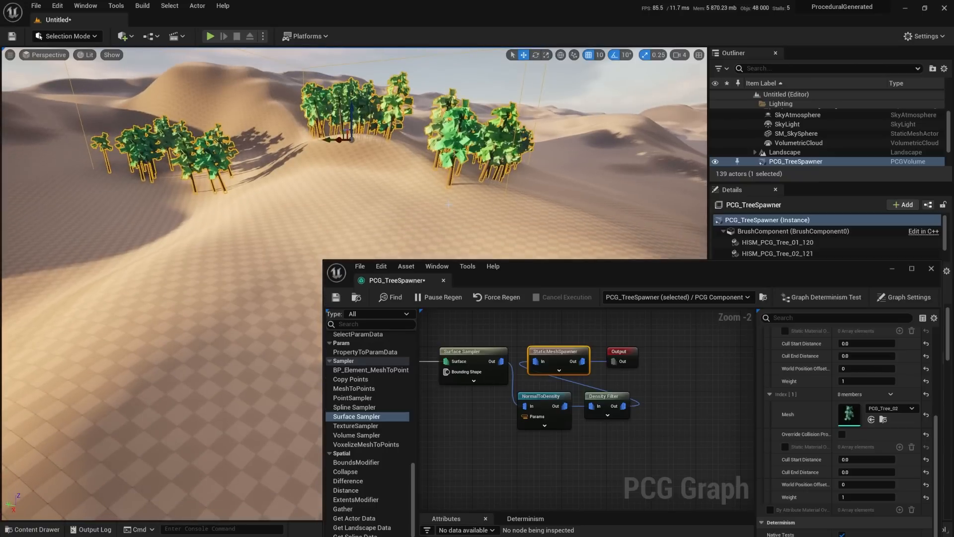
right_click_drag(470, 166, 449, 177)
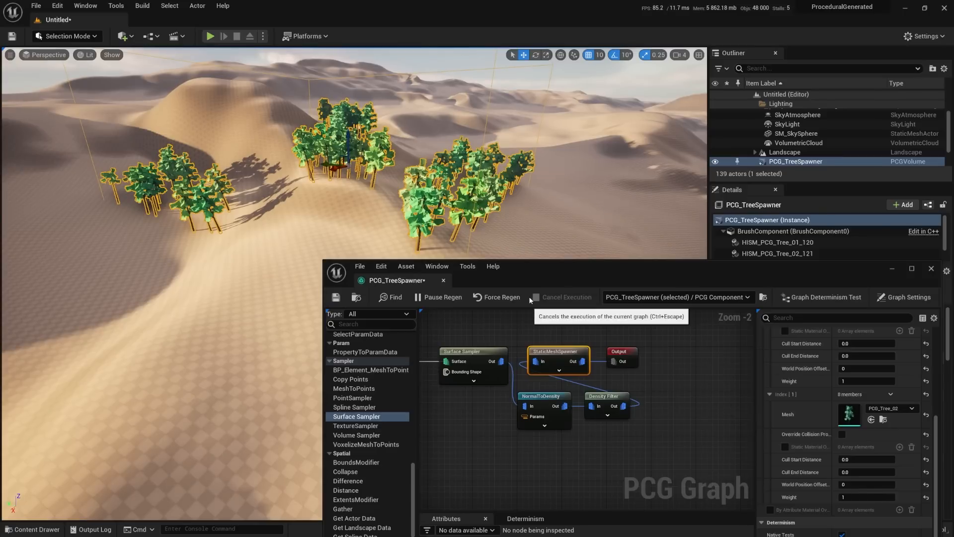
- Add a Transform Points node fed by the Density Filter's output and align it beside that node
right_click_drag(489, 395, 503, 417)
left_click_drag(521, 401, 654, 442)
right_click_drag(662, 427, 613, 407)
left_click(581, 384)
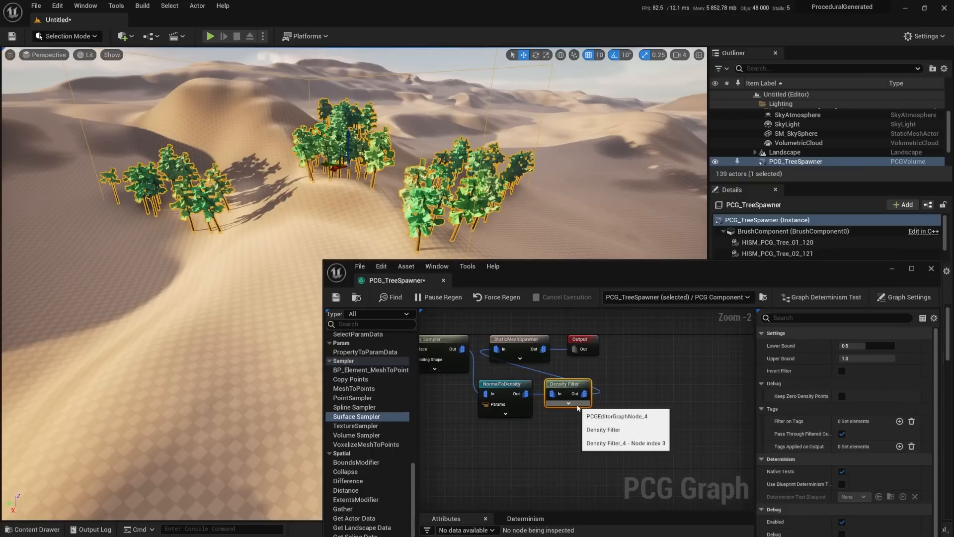
scroll(581, 406, "up", 2)
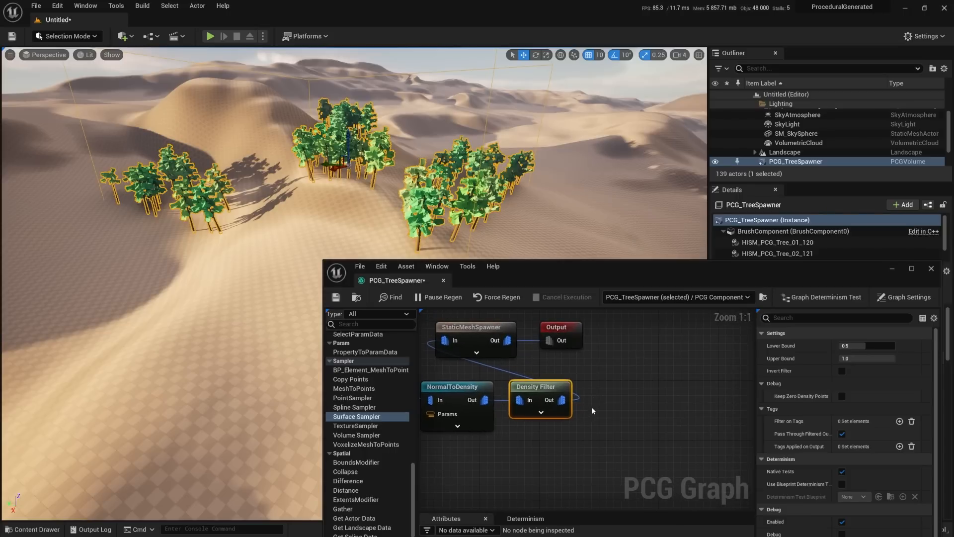
left_click_drag(563, 400, 607, 401)
type("tran")
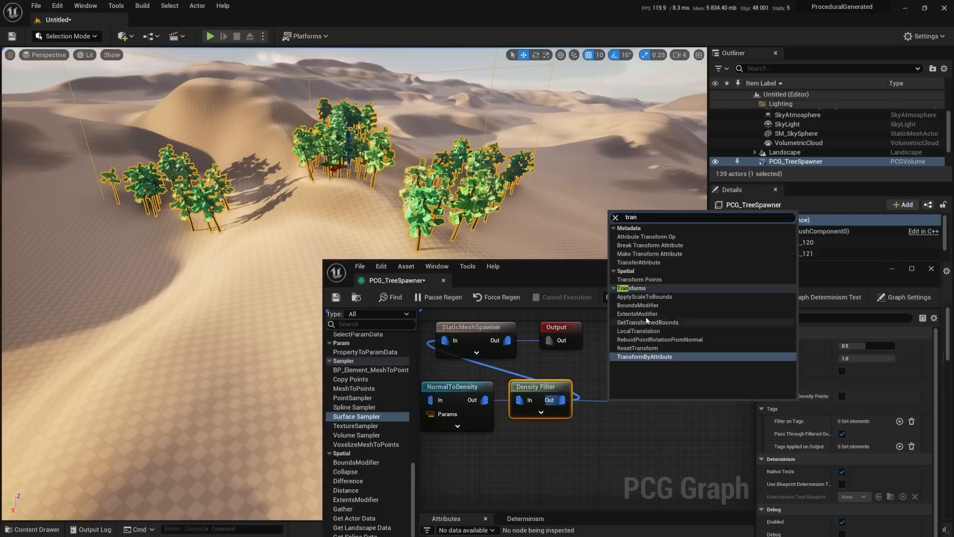
left_click(646, 279)
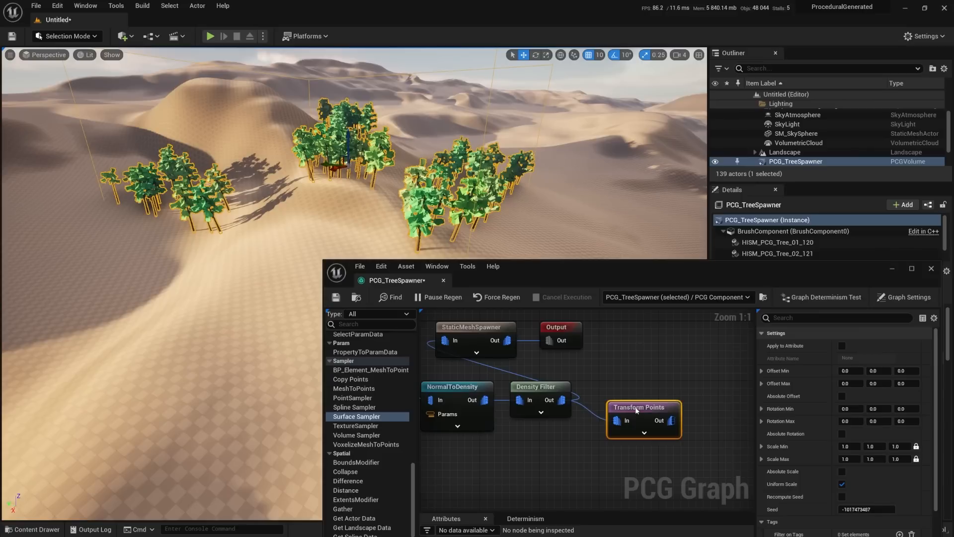
left_click_drag(641, 408, 632, 388)
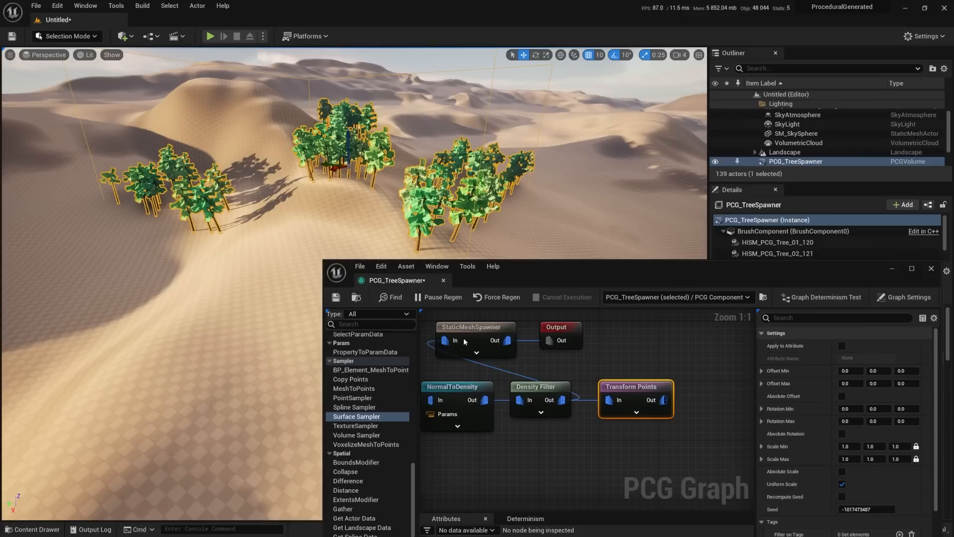
- Replace the StaticMeshSpawner's input connection with one coming from the Transform Points output
left_click(445, 340, "alt")
left_click_drag(663, 399, 444, 339)
right_click_drag(567, 384, 620, 366)
left_click(644, 392)
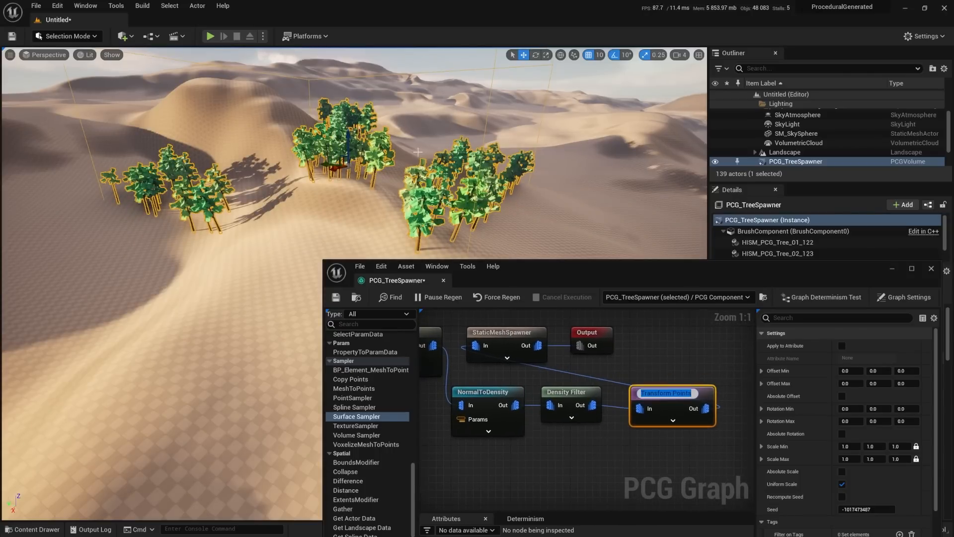
left_click(622, 356)
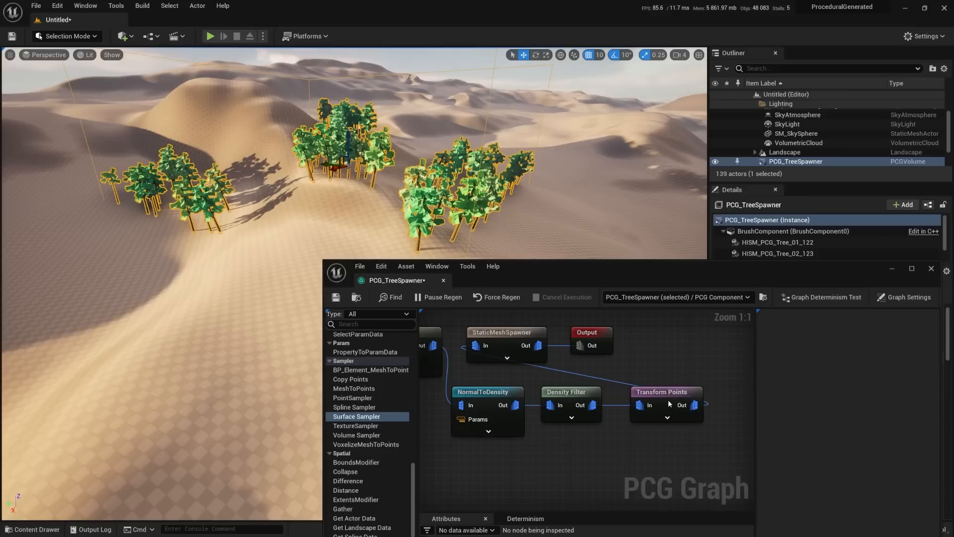
- Set Scale Max of the Transform Points node to 2.0 on all axes
left_click(667, 398)
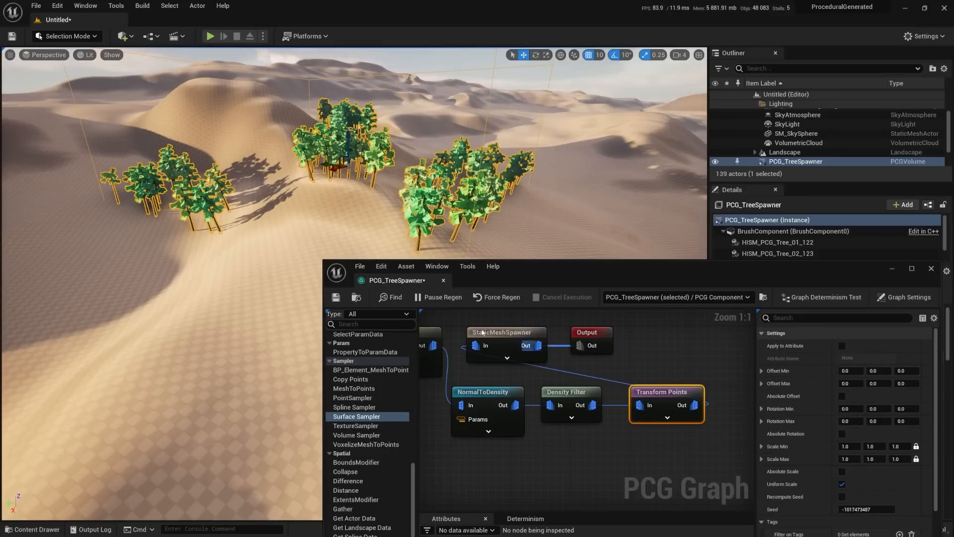
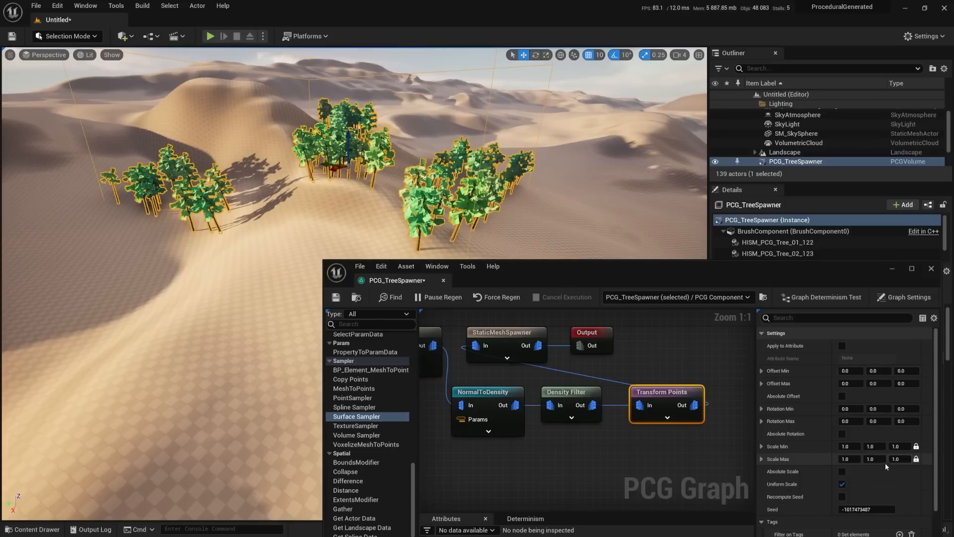
left_click(847, 460)
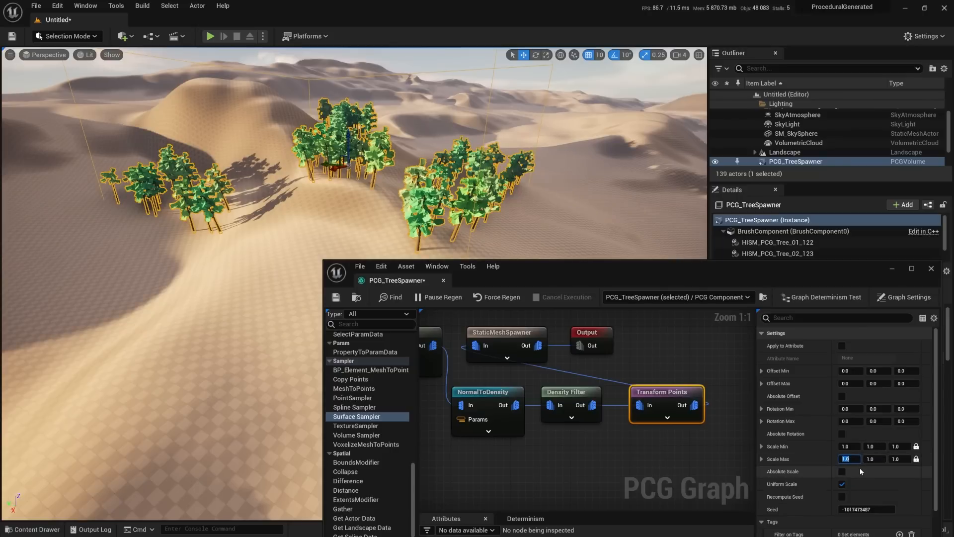
type("2")
key("Return")
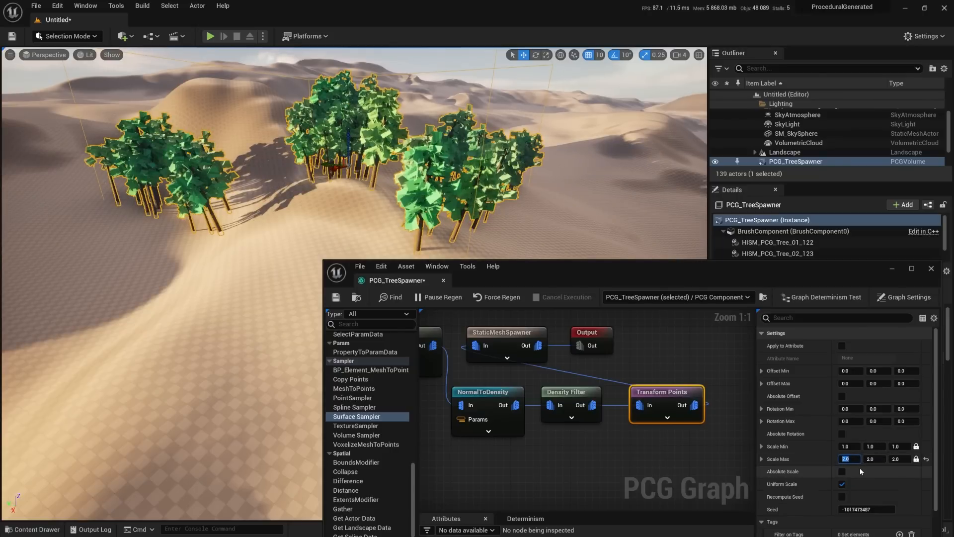
right_click_drag(400, 213, 393, 188)
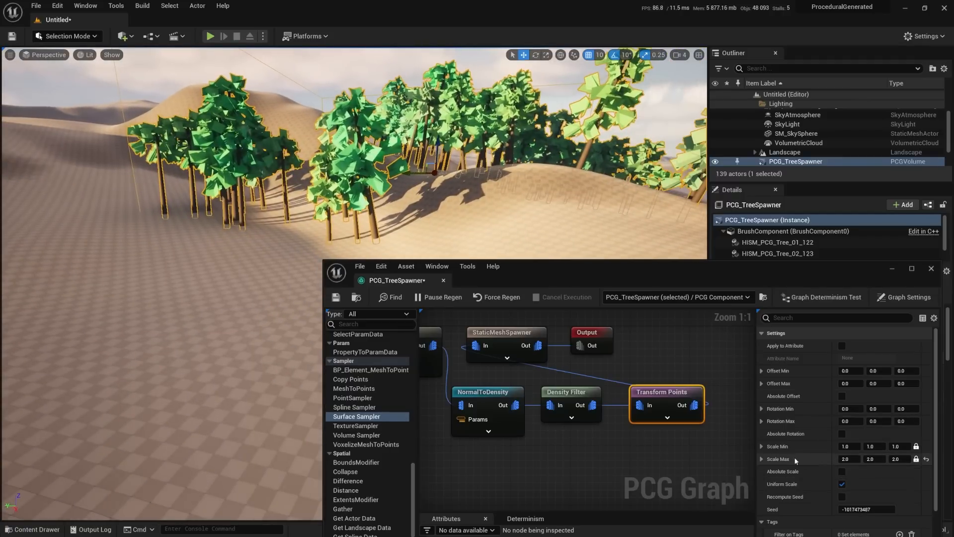
mouse_move(498, 148)
right_mouse_down()
mouse_move(368, 141)
mouse_move(490, 146)
right_mouse_up()
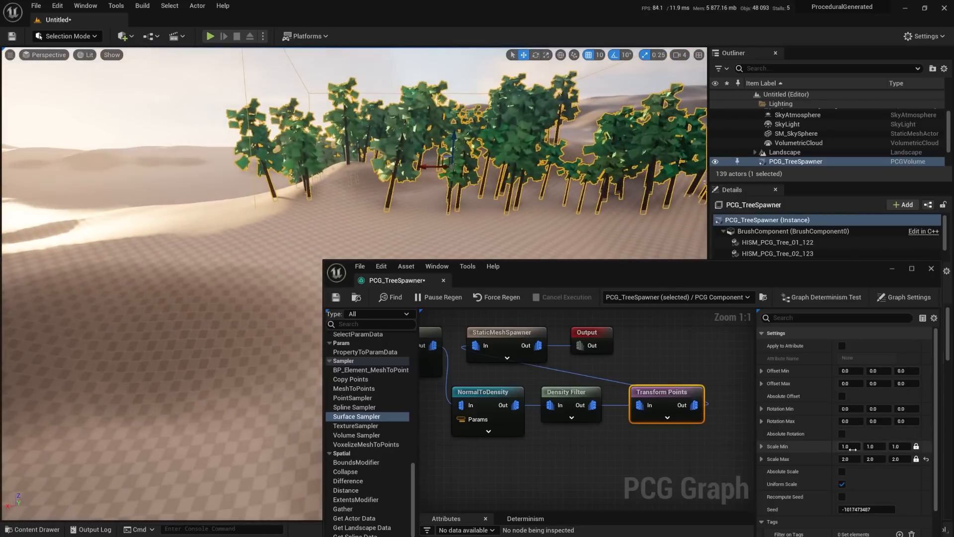
- Set Scale Min of the Transform Points node to 0.5 on all axes
left_click(853, 449)
type("0.5")
key("Return")
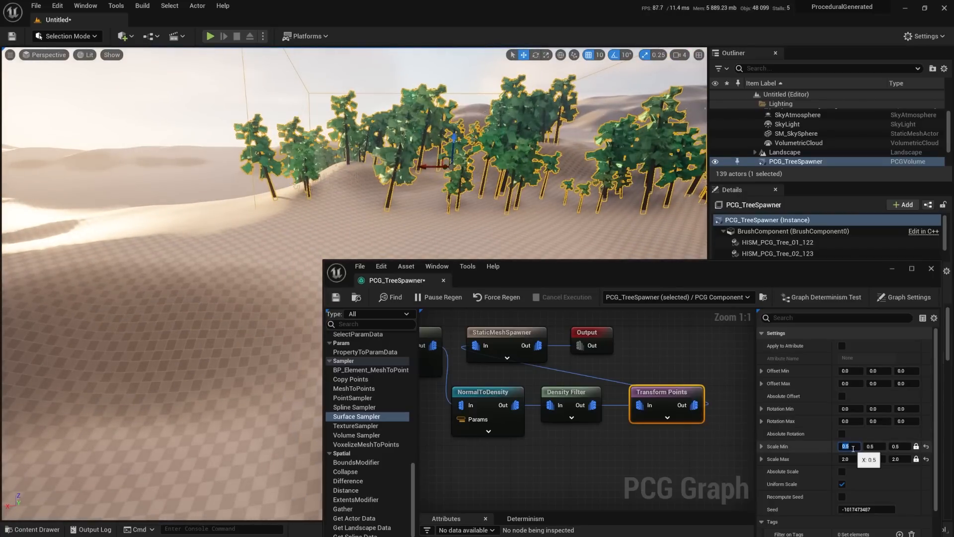
right_click_drag(477, 154, 273, 192)
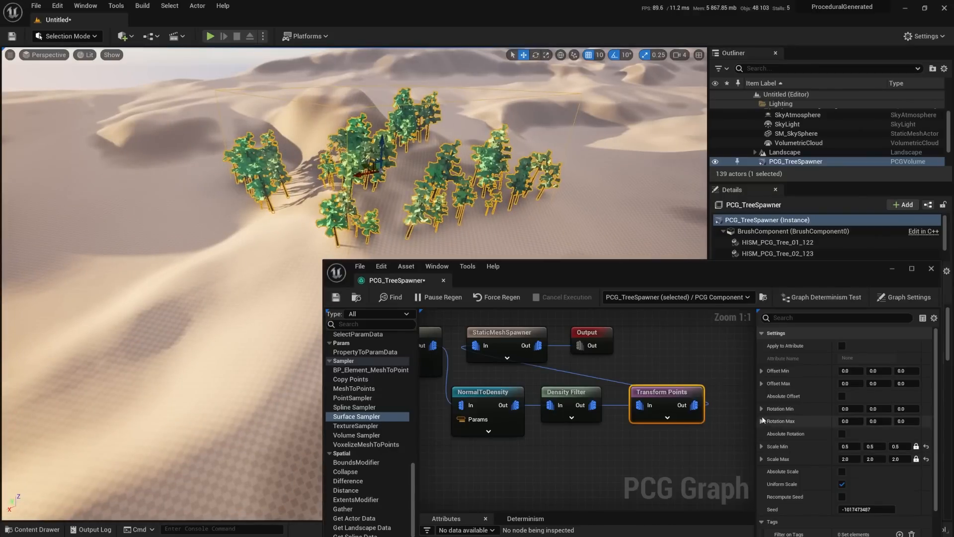
- Set the Transform Points node's Z rotation range to a maximum of 180 and a minimum of -180
right_click_drag(543, 216, 559, 217)
key("w")
right_click_drag(442, 183, 442, 183)
left_click(901, 421)
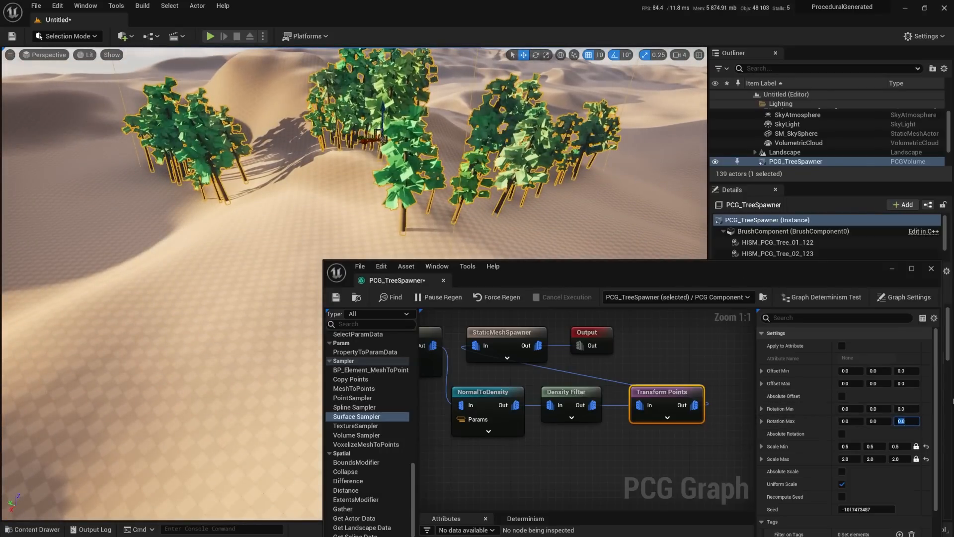
key("Return")
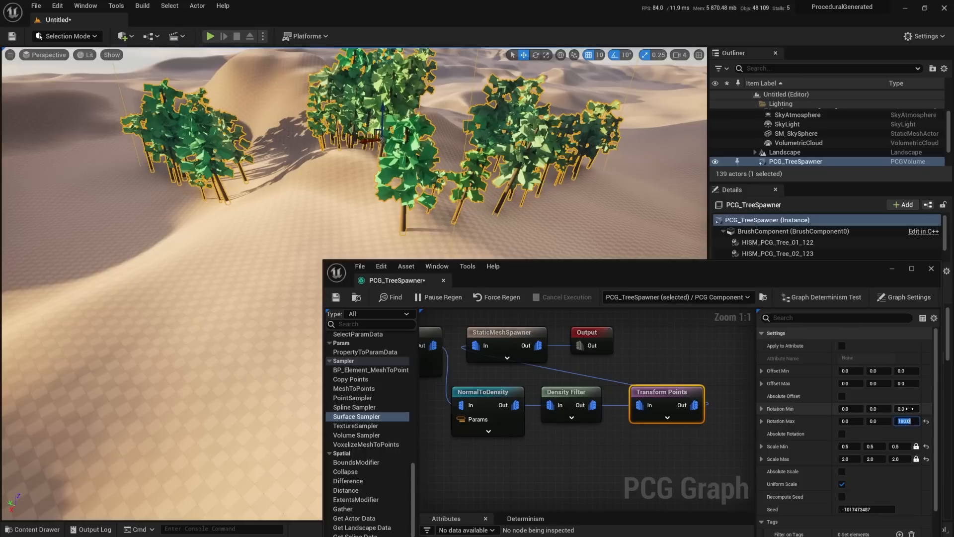
key("Return")
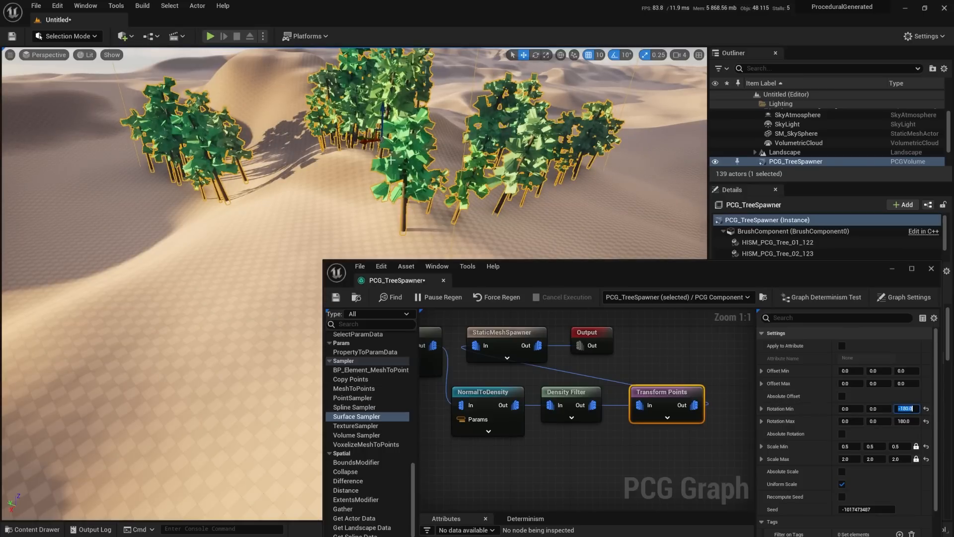
- Examine the size and rotation variation of the spawned trees from several angles
key("w")
mouse_move(428, 194)
right_mouse_down()
mouse_move(408, 193)
mouse_move(422, 204)
mouse_move(410, 174)
mouse_move(423, 193)
right_mouse_up()
key("s")
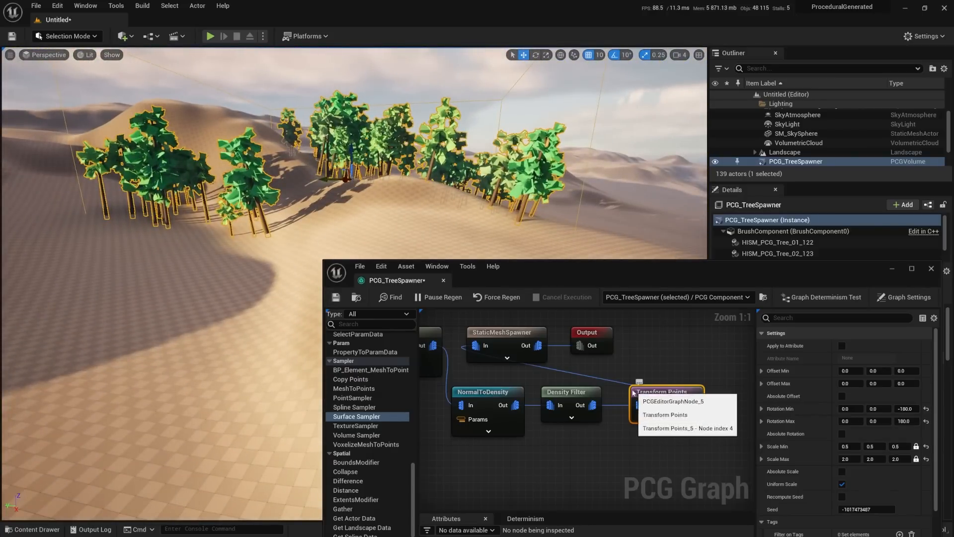
key("d")
right_click_drag(366, 200, 325, 213)
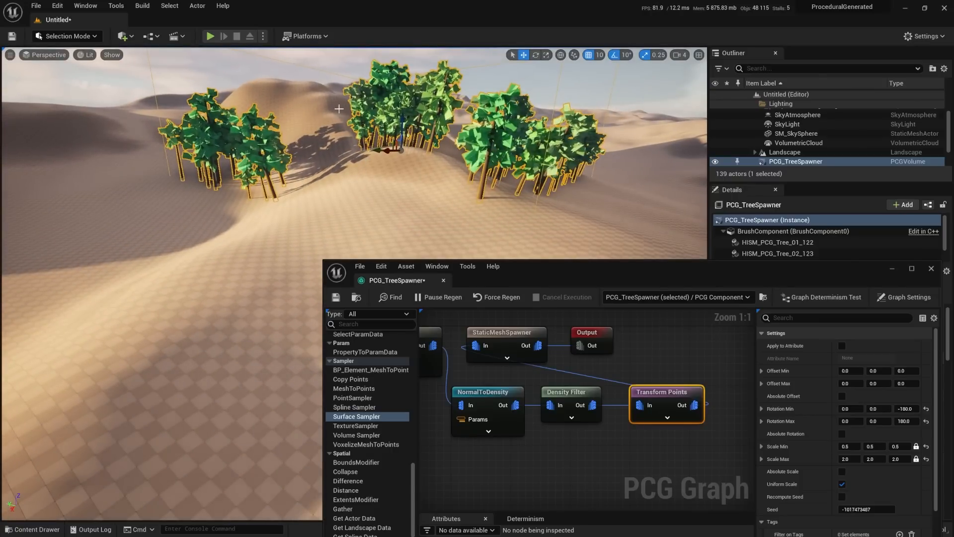
key("s")
right_click_drag(461, 157, 426, 129)
key("w")
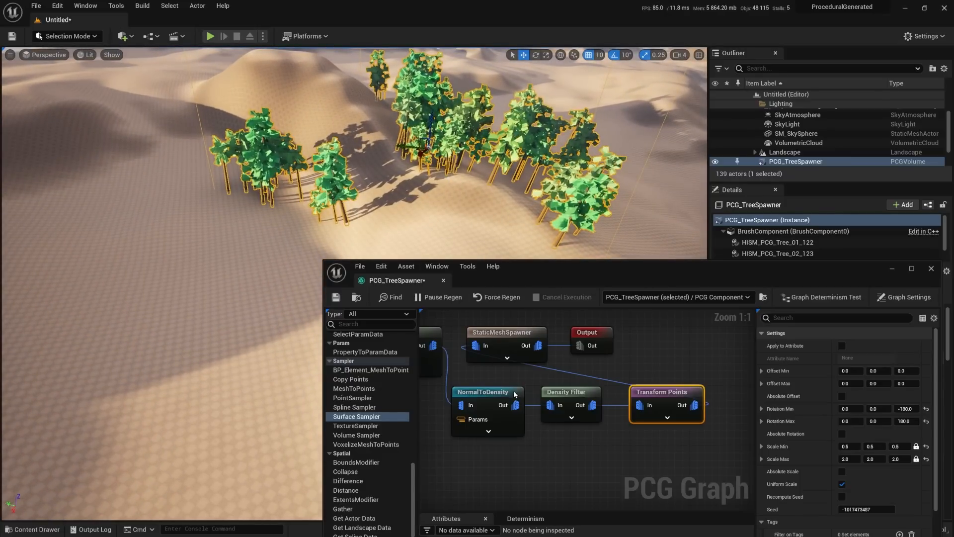
- Disable the NormalToDensity and Density Filter nodes in the tree spawner graph
left_click_drag(433, 345, 503, 368)
left_click(472, 370)
left_click(560, 397)
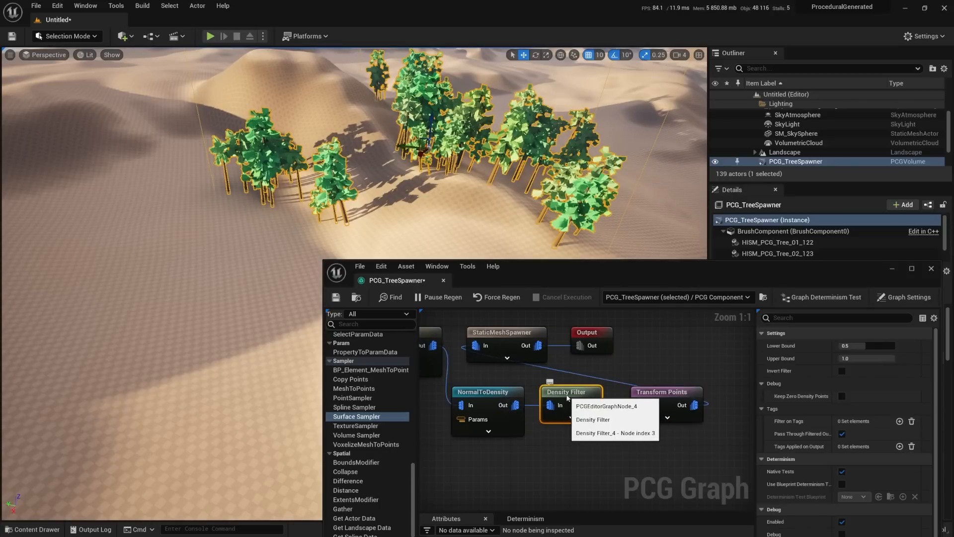
left_click(485, 392)
key("e")
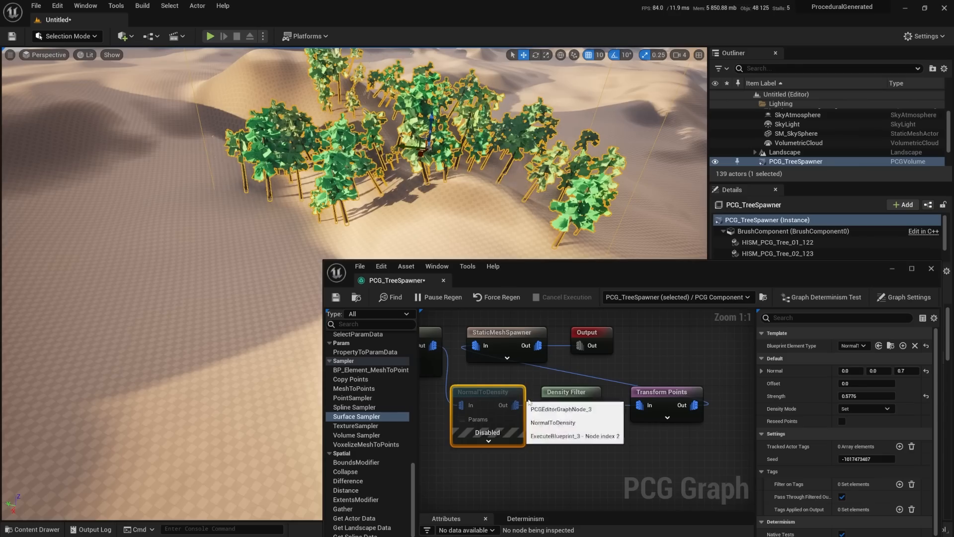
left_click(568, 394)
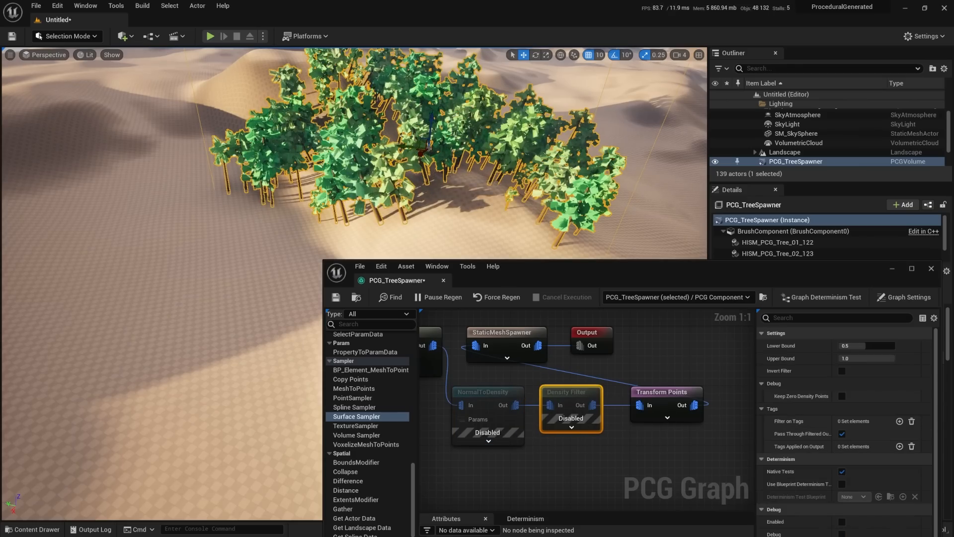
key("e")
- Inspect the unfiltered forest from above, inside and below the landscape, moving the graph window aside as needed
key("w")
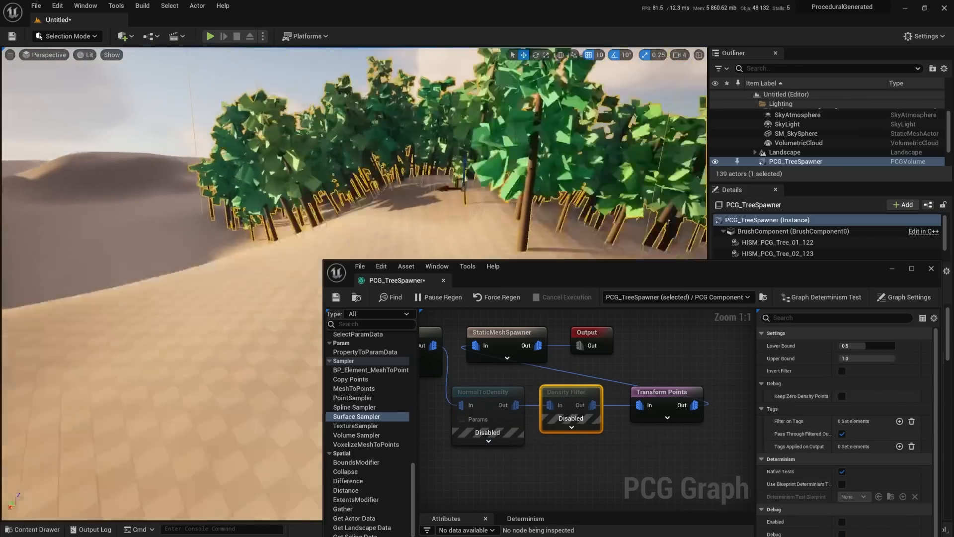
key("w")
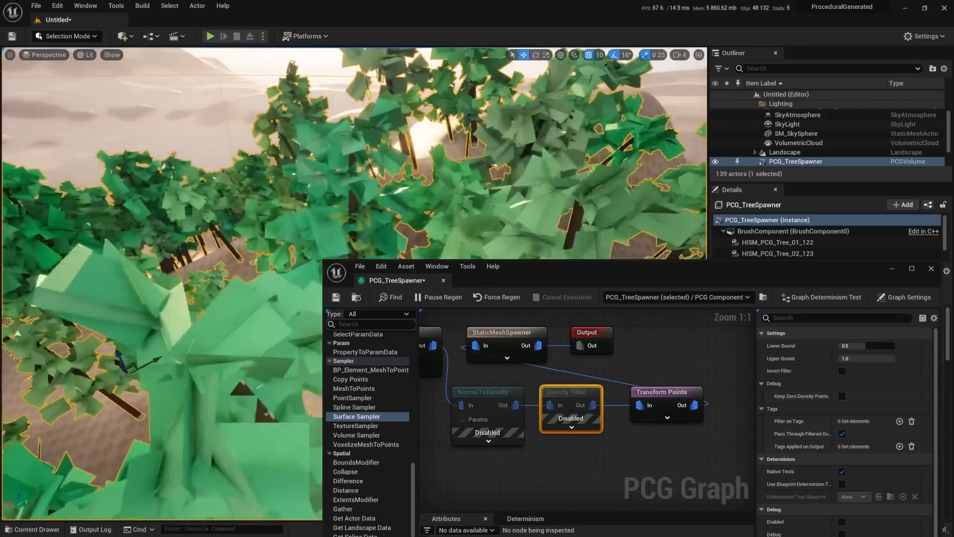
key("w")
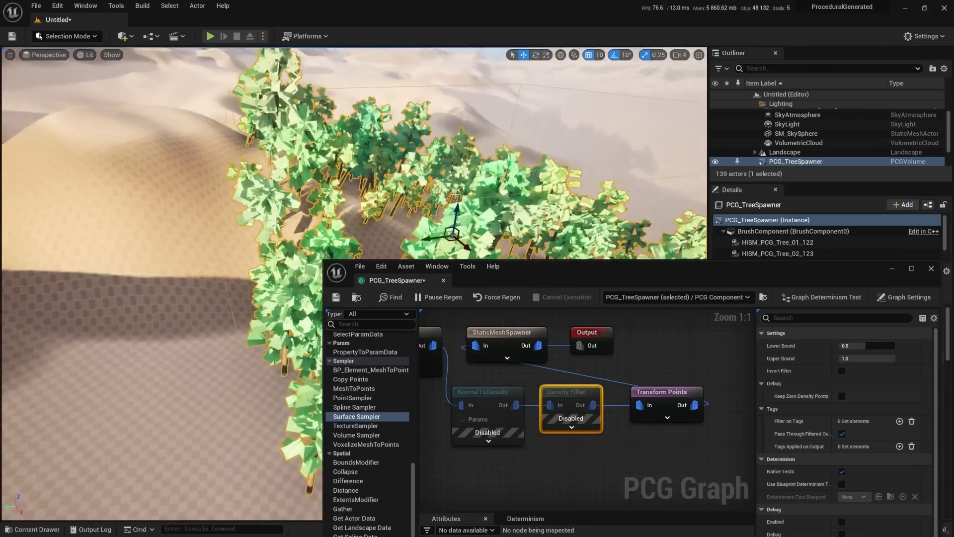
left_click_drag(587, 269, 580, 401)
key("s")
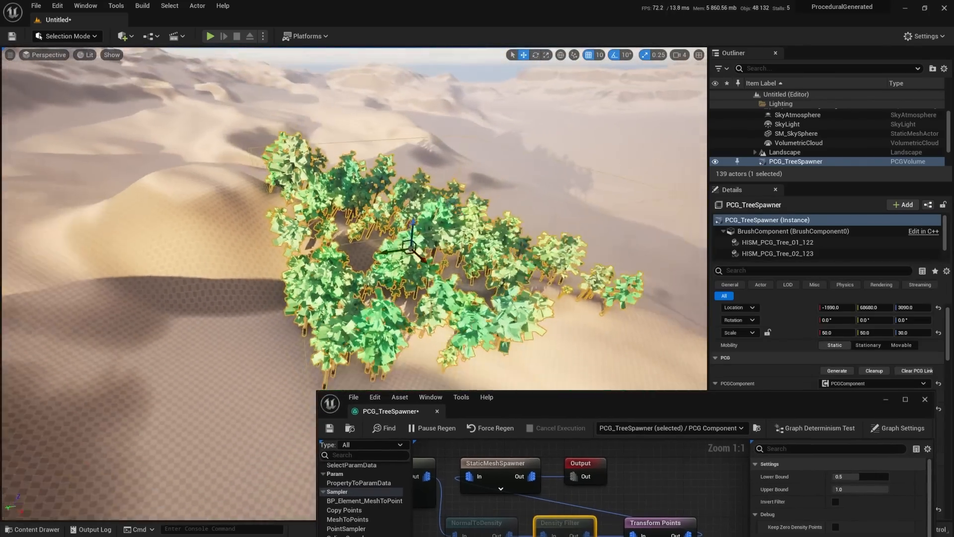
key("q")
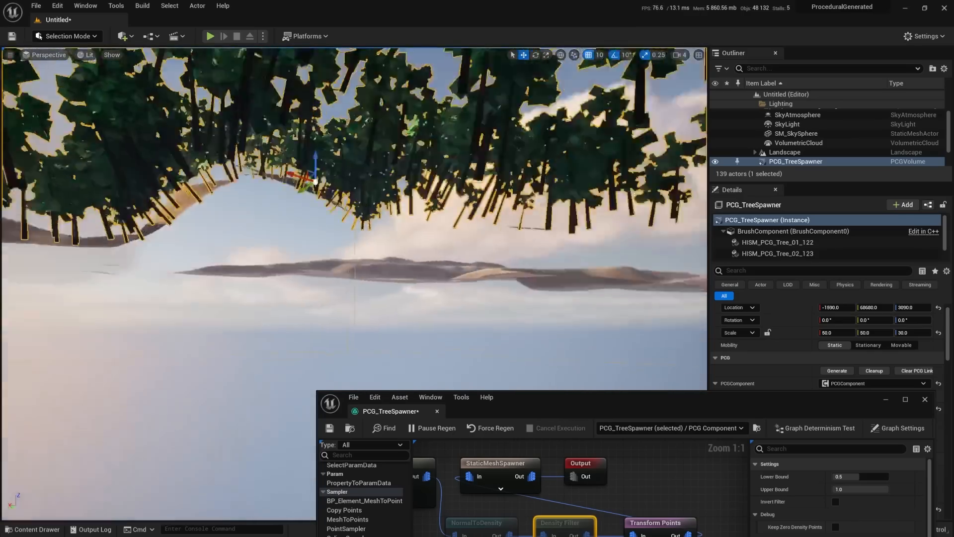
key("e")
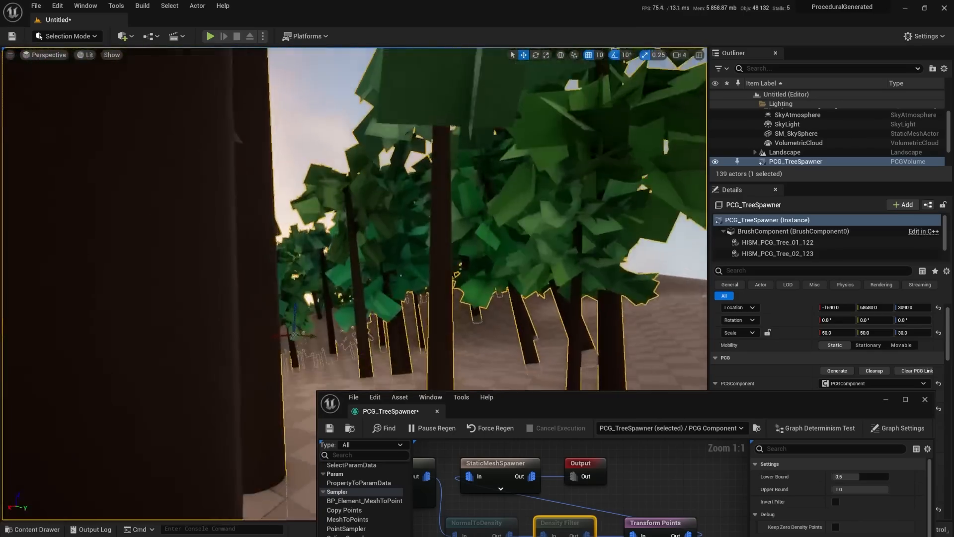
key("w")
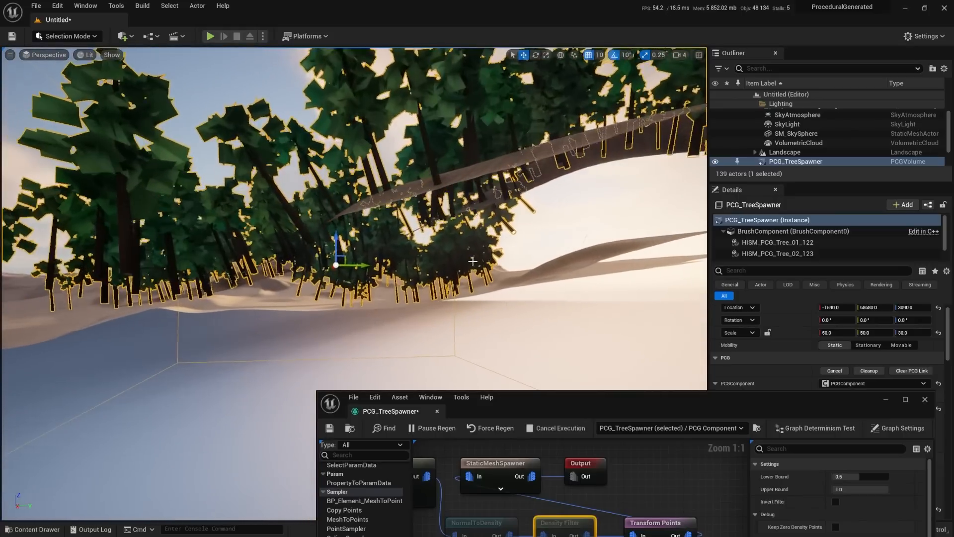
left_click_drag(588, 411, 575, 313)
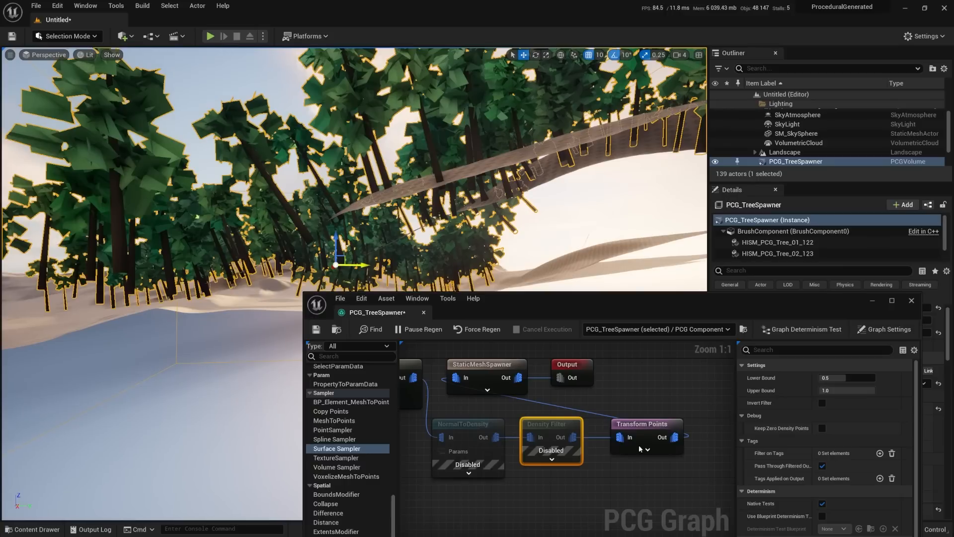
- Enable Absolute Rotation on the Transform Points node and check how the trees stand on the slopes
left_click(639, 424)
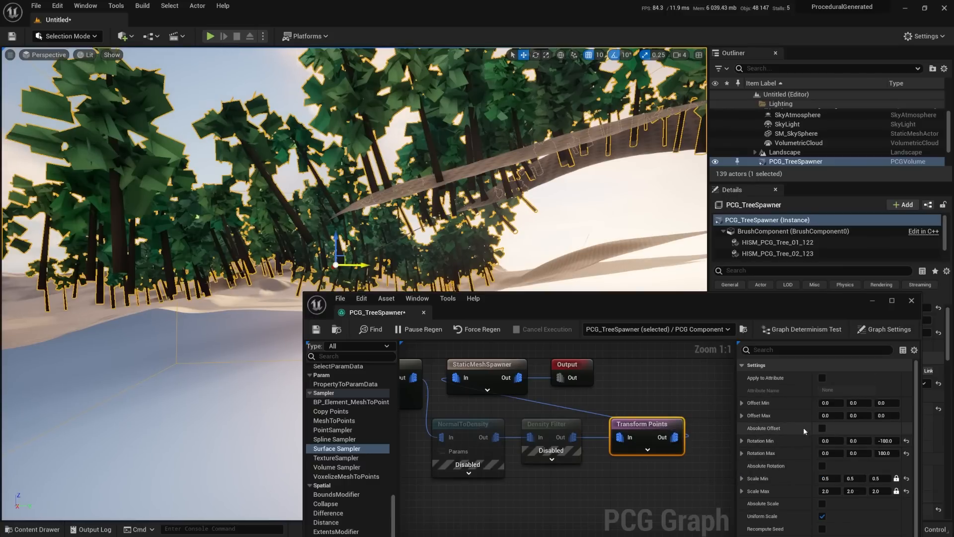
left_click(822, 467)
right_click_drag(522, 209, 638, 224)
right_click_drag(660, 282, 660, 282)
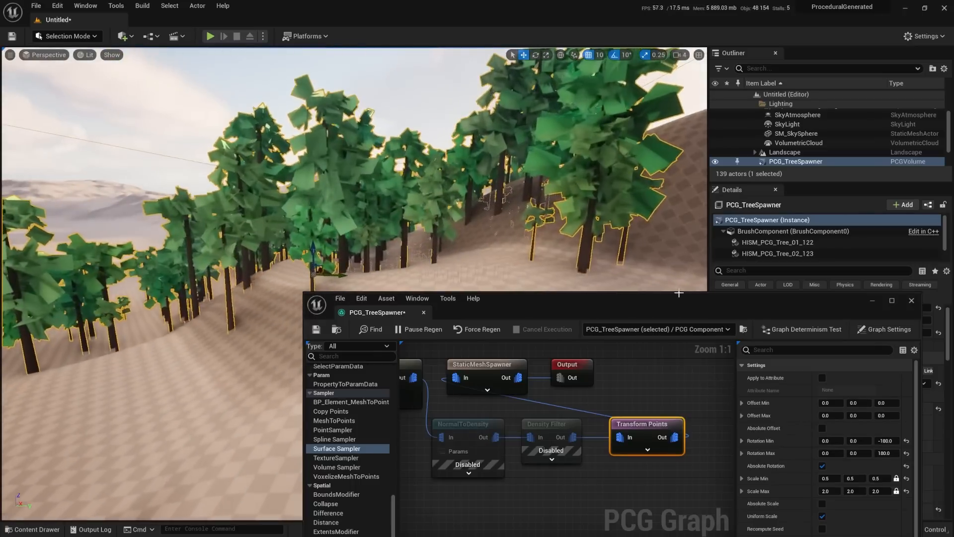
- Set the Transform Points node's Rotation Min to -5 on X, -5 on Y and -180 on Z
left_click(826, 440)
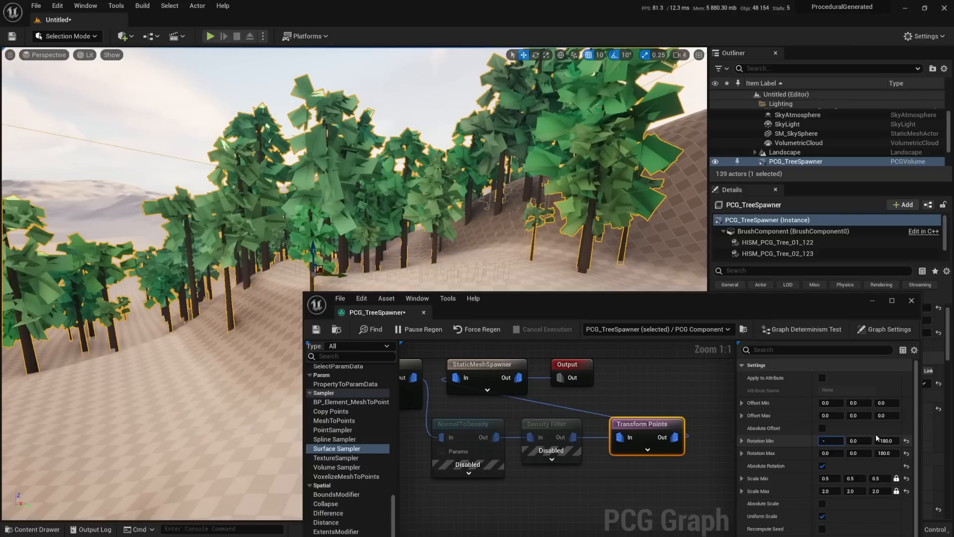
type("-5")
key("Tab")
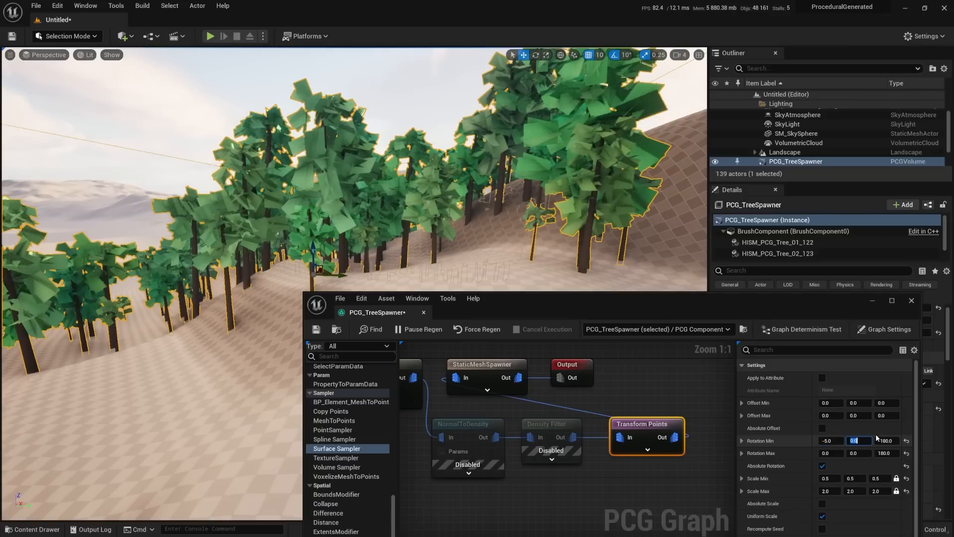
type("-5")
key("Tab")
type("-180")
key("Return")
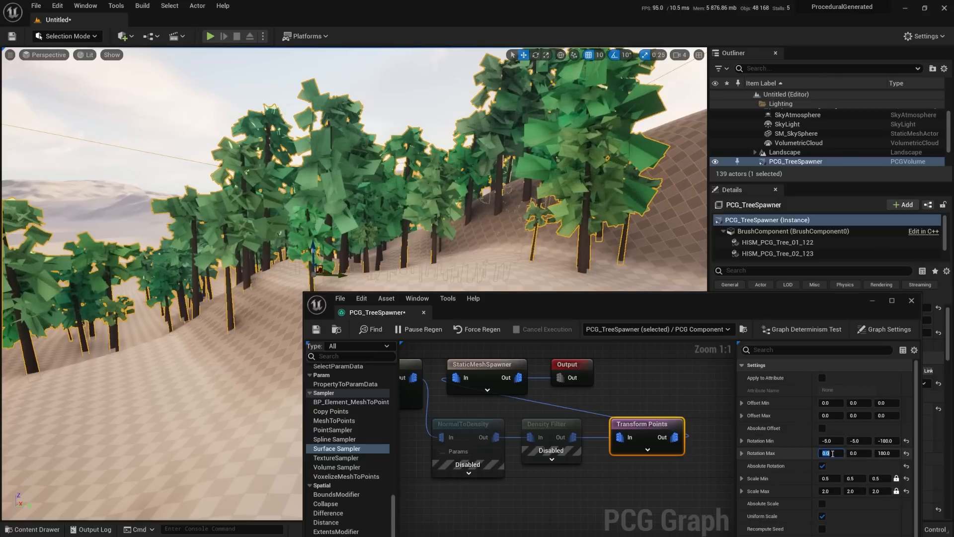
- Set the Transform Points node's Rotation Max to 5 on both X and Y, and view the tilted trees
left_click(832, 453)
type("5")
key("Return")
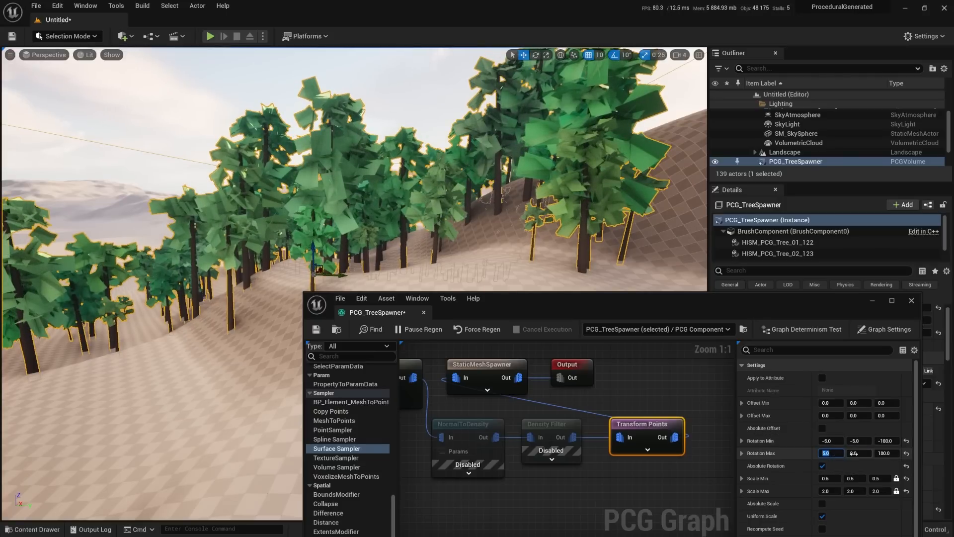
key("Return")
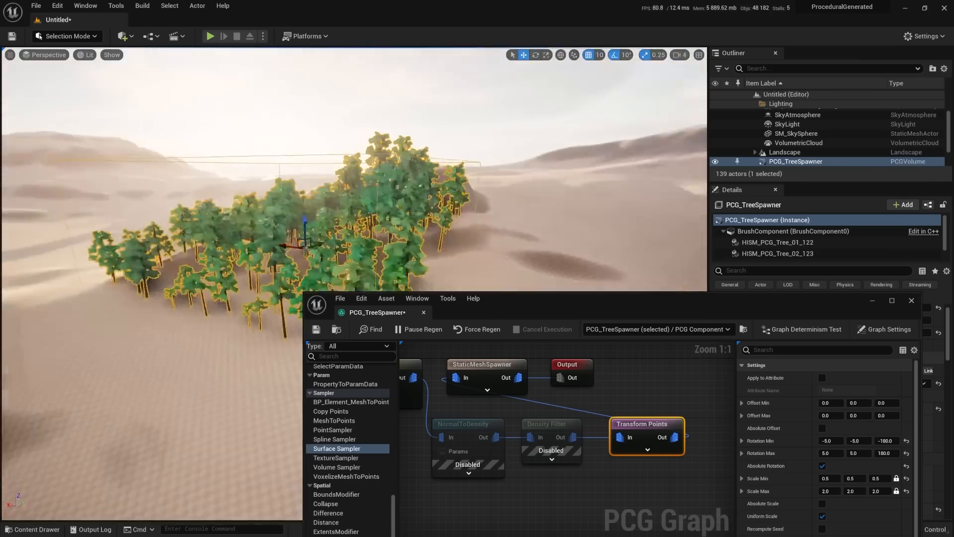
right_click_drag(354, 169, 417, 169)
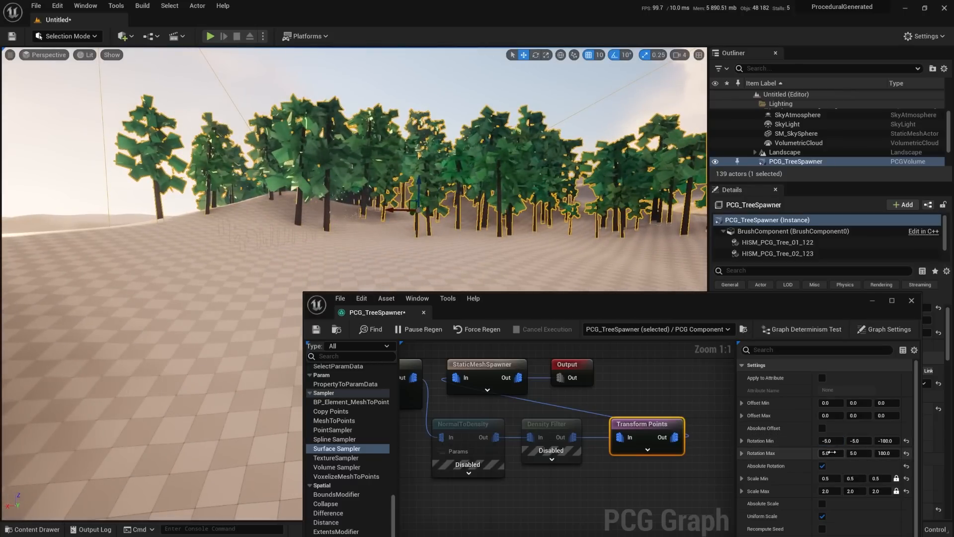
- Try a Rotation Max of 20 on X and Y, view the stronger tilt, and restore both values to 5
type("20")
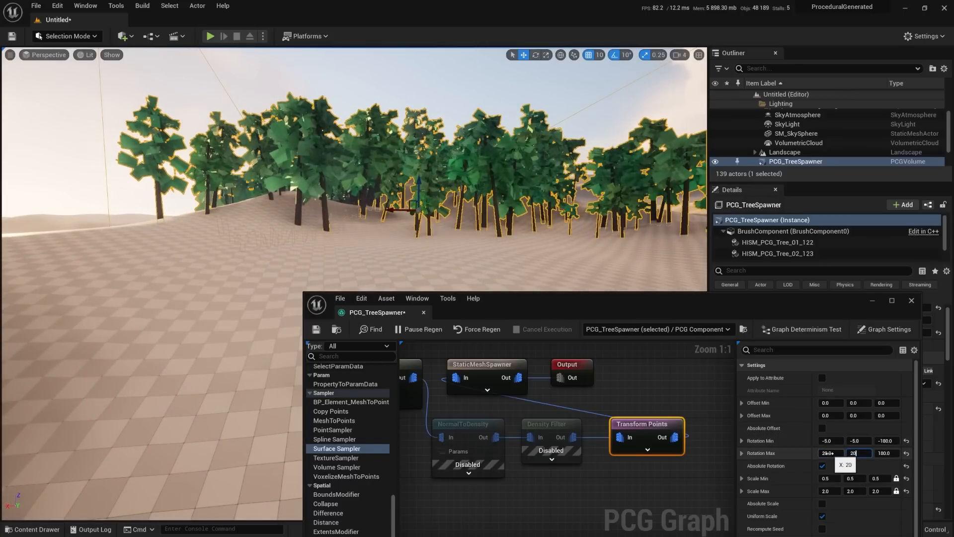
key("Return")
right_click_drag(449, 178, 412, 197)
type("5")
key("Tab")
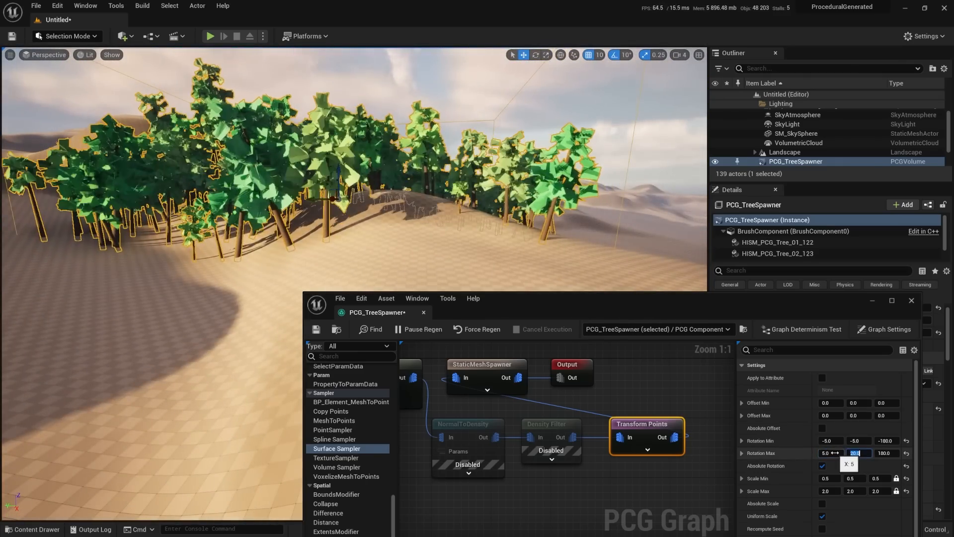
key("Return")
- Move the PCG_TreeSpawner volume across the dunes and examine the regenerated trees at its new location
right_click_drag(522, 194, 468, 274)
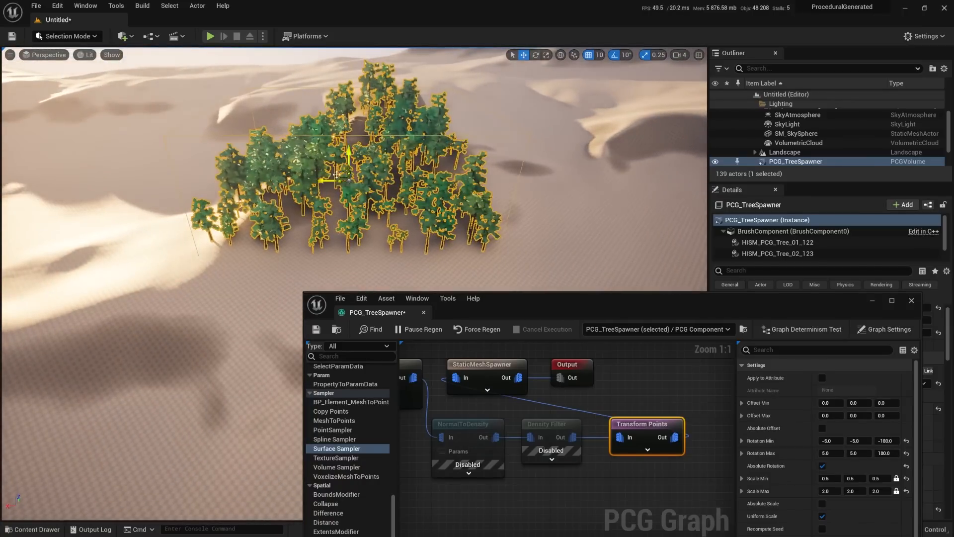
left_click_drag(344, 182, 412, 183)
mouse_move(412, 183)
right_mouse_down()
mouse_move(487, 186)
mouse_move(417, 179)
right_mouse_up()
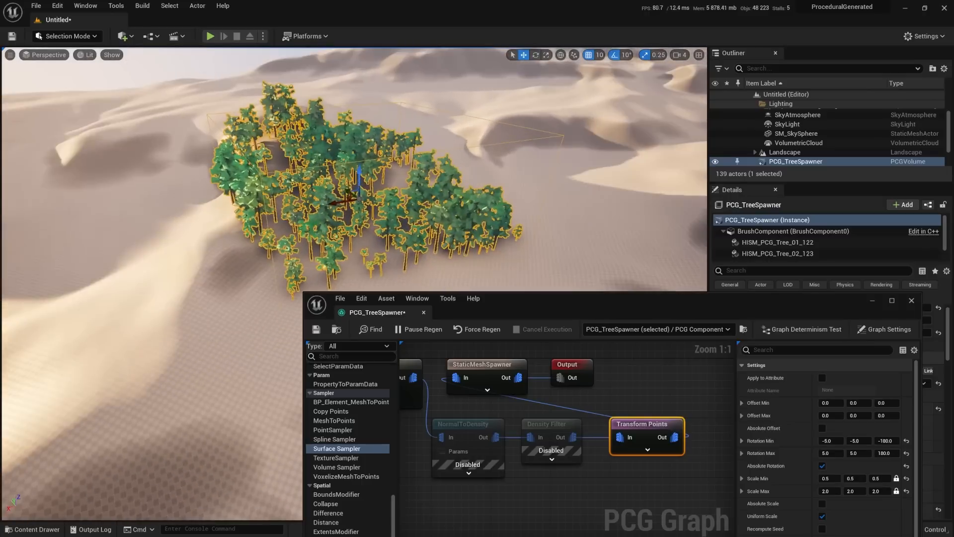
left_click_drag(339, 204, 244, 211)
right_click_drag(243, 211, 383, 227)
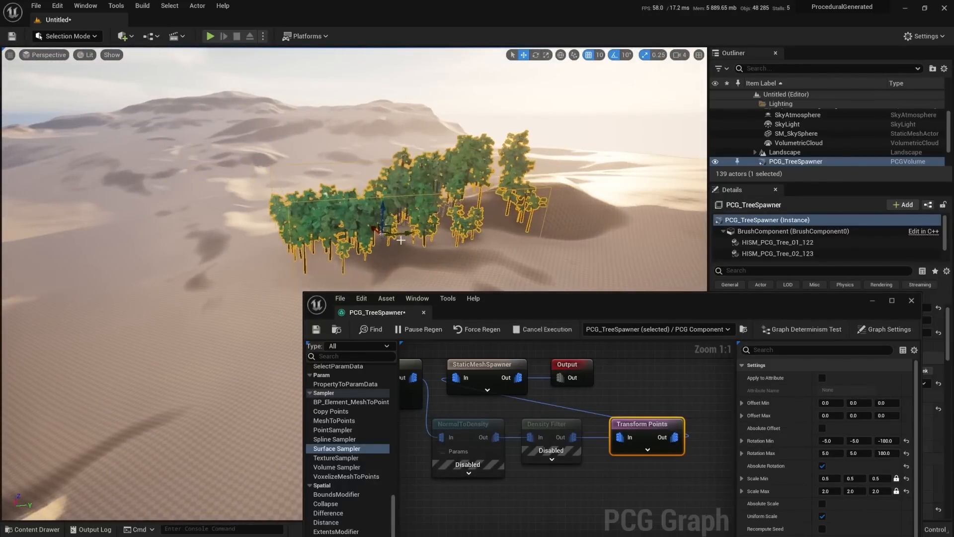
right_click_drag(461, 186, 441, 176)
right_click_drag(484, 265, 420, 254)
- Locate the EuropeanBeech folder in the project content
left_click(34, 530)
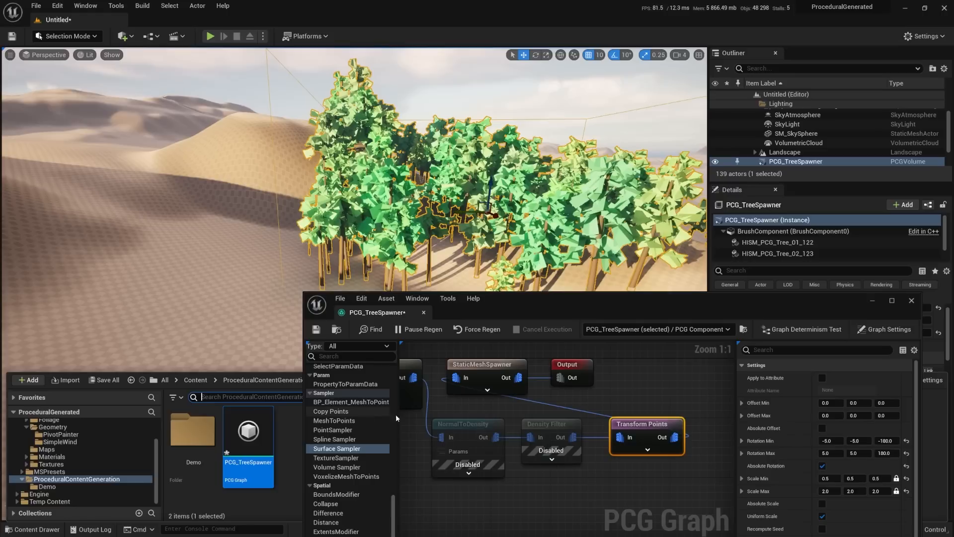
scroll(48, 466, "up", 3)
left_click(52, 446)
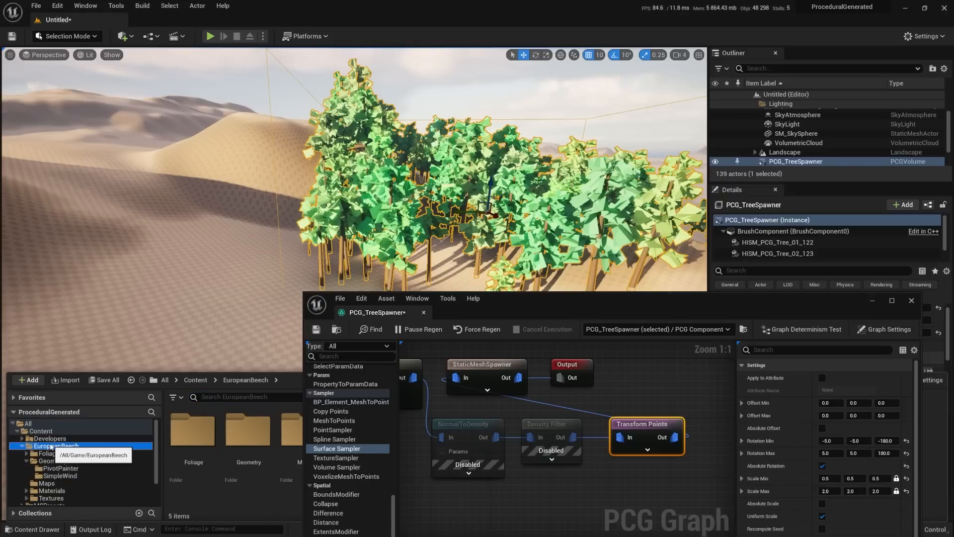
left_click(60, 439)
left_click(60, 447)
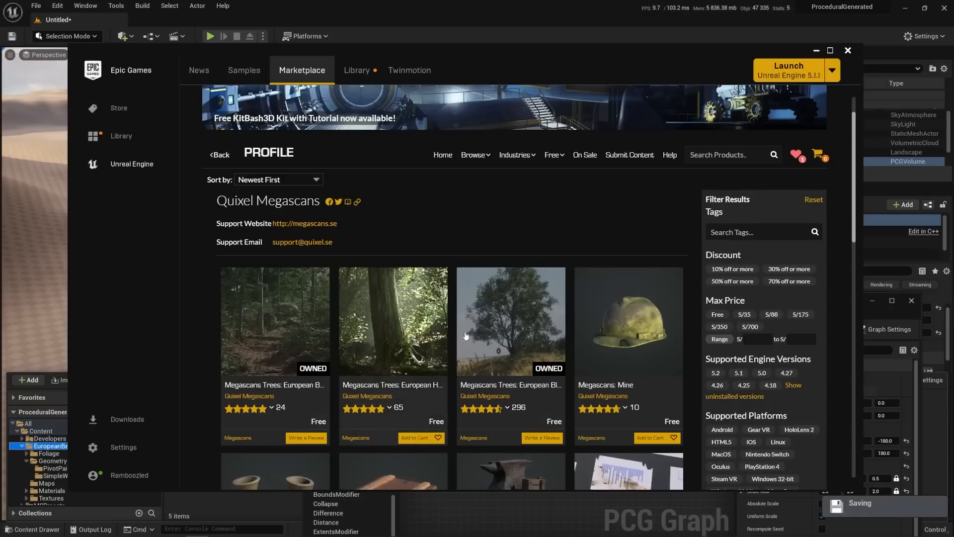
- Switch to the Epic Games Launcher, look over the free Quixel Megascans tree packs in the Marketplace, and return to Unreal Editor
scroll(438, 328, "up", 1)
mouse_move(553, 207)
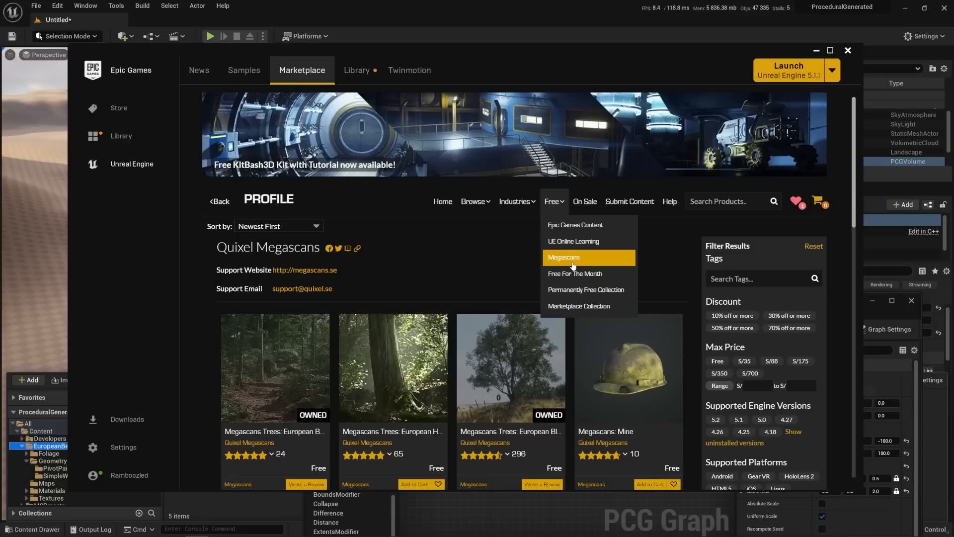
scroll(497, 248, "down", 3)
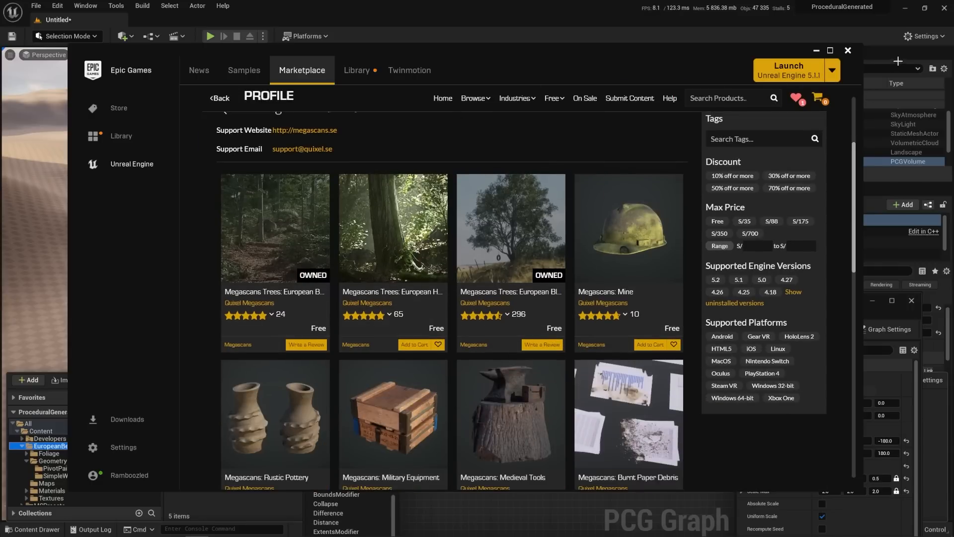
left_click(816, 52)
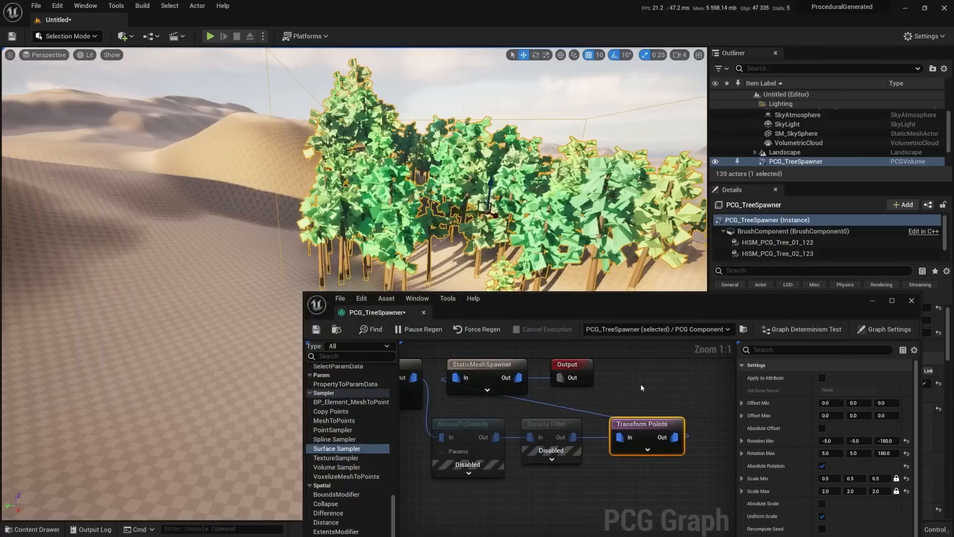
- Show the StaticMeshSpawner node's mesh entries and open the EuropeanBeech/Geometry/PivotPainter folder in the project content
left_click(663, 392)
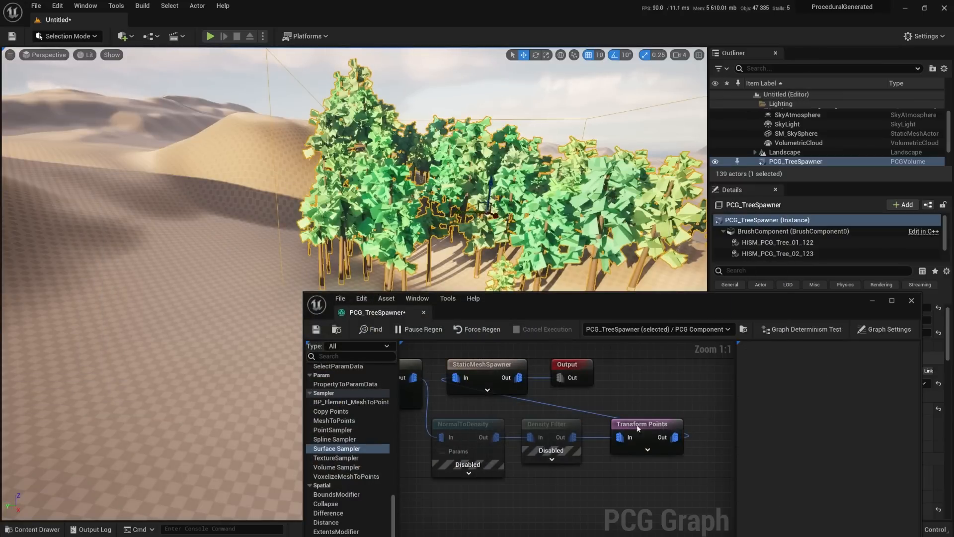
left_click(493, 370)
scroll(804, 443, "down", 5)
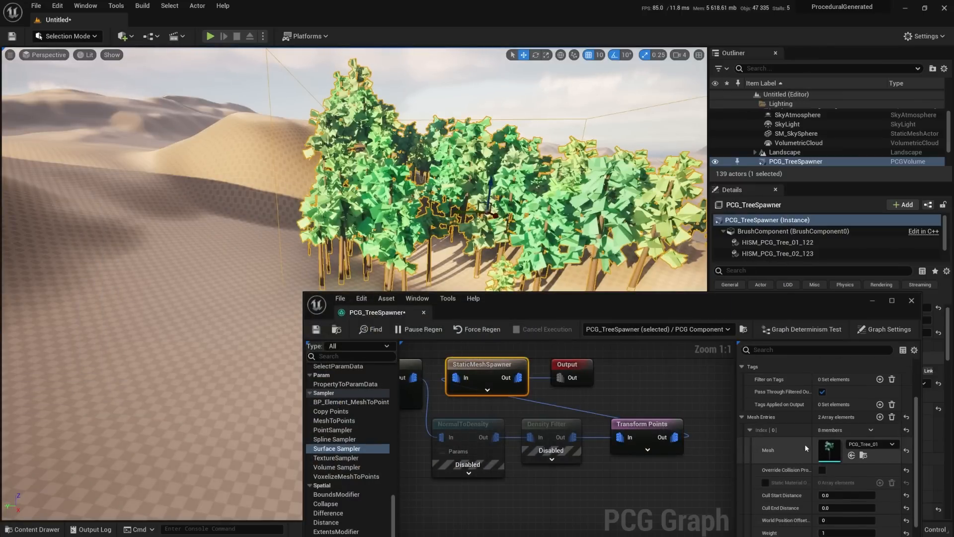
scroll(840, 400, "up", 2)
left_click(15, 530)
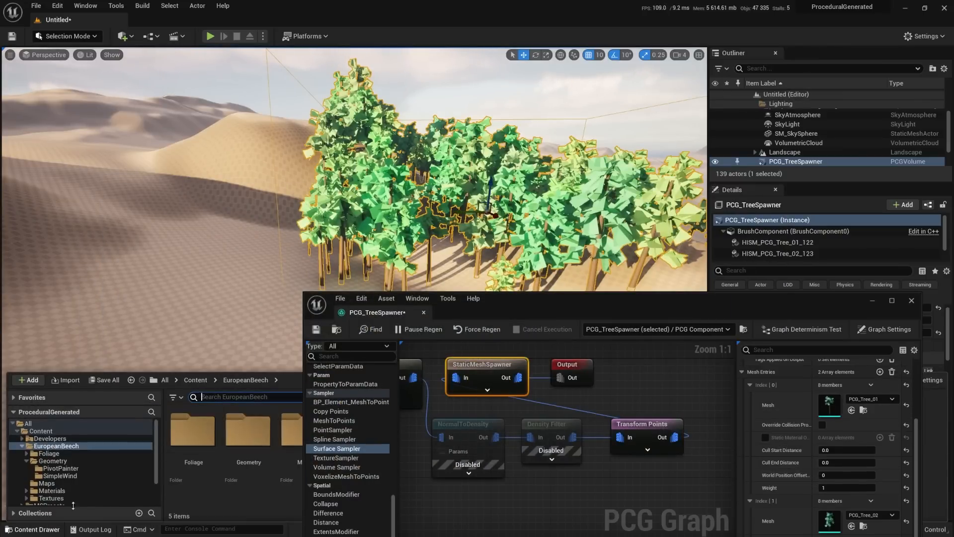
left_click(255, 439)
double_click(256, 439)
double_click(193, 429)
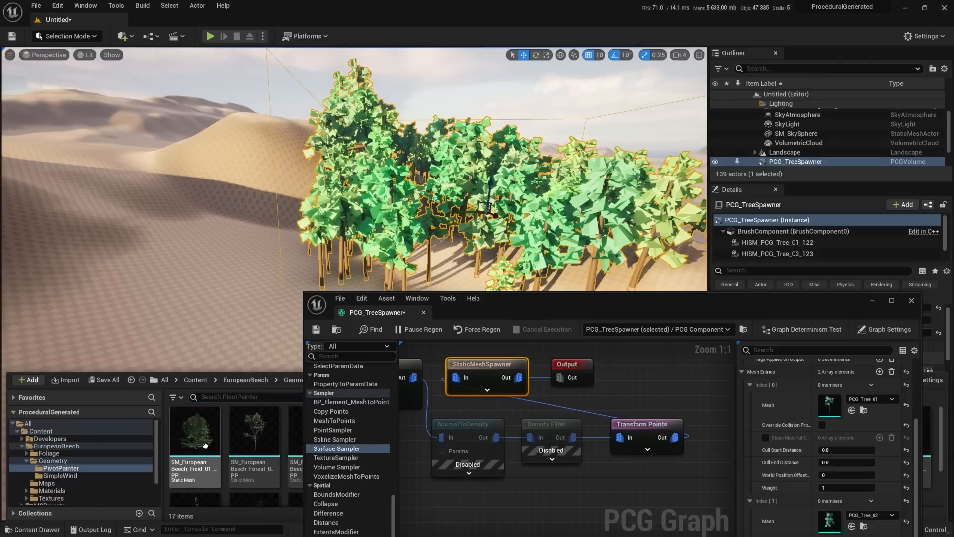
- Replace the two StaticMeshSpawner meshes with SM_EuropeanBeech_Forest_01_PP and SM_EuropeanBeech_Forest_02_PP, and view the resulting forest
left_click_drag(523, 297, 600, 201)
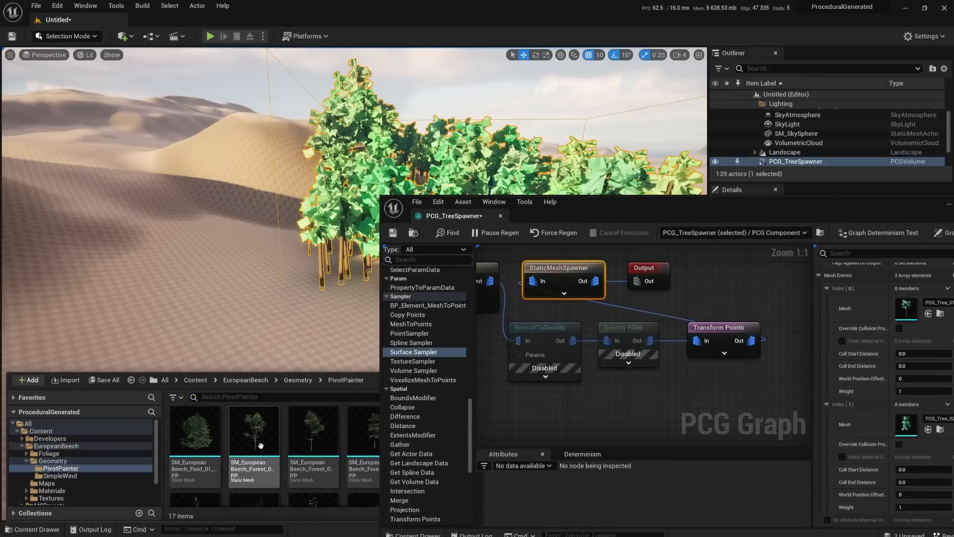
left_click_drag(258, 451, 905, 307)
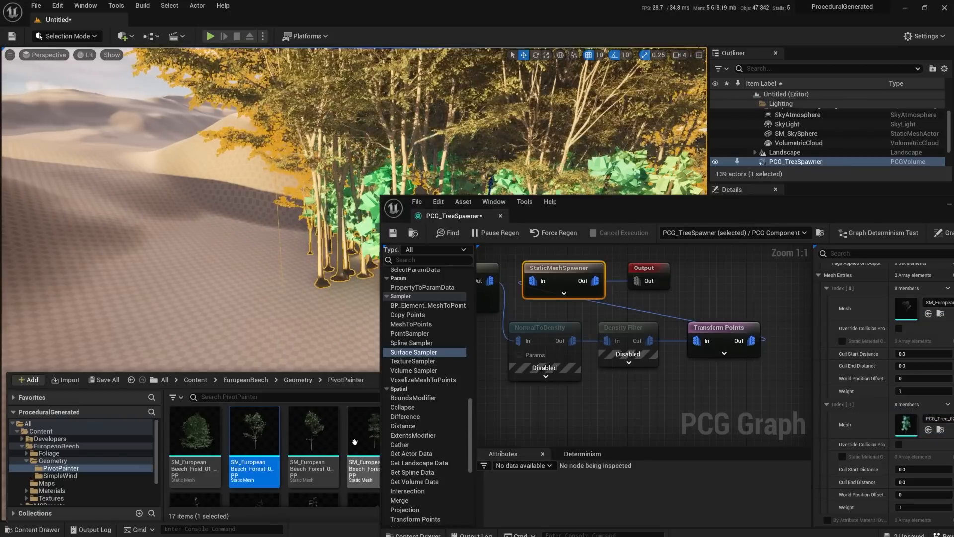
left_click_drag(305, 439, 906, 426)
left_click_drag(654, 214, 436, 239)
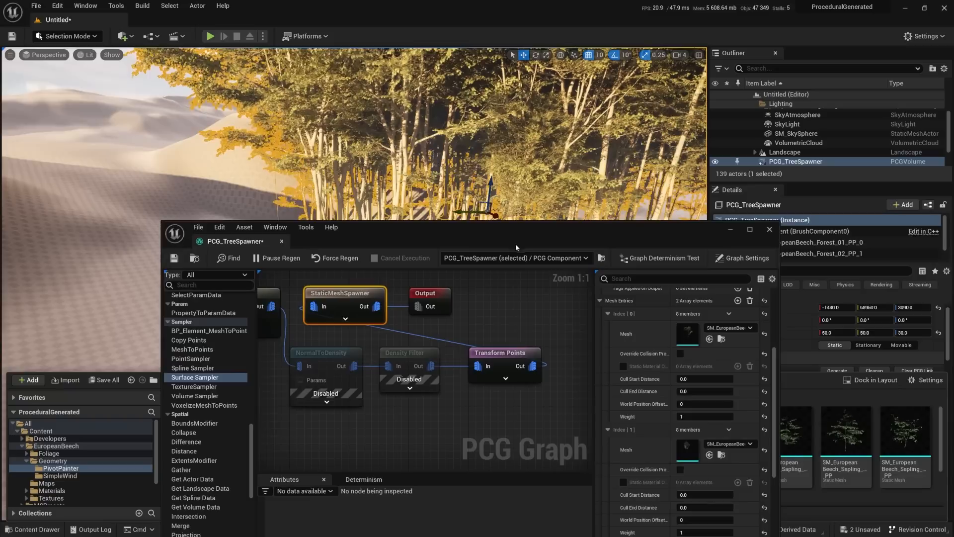
left_click_drag(711, 233, 706, 443)
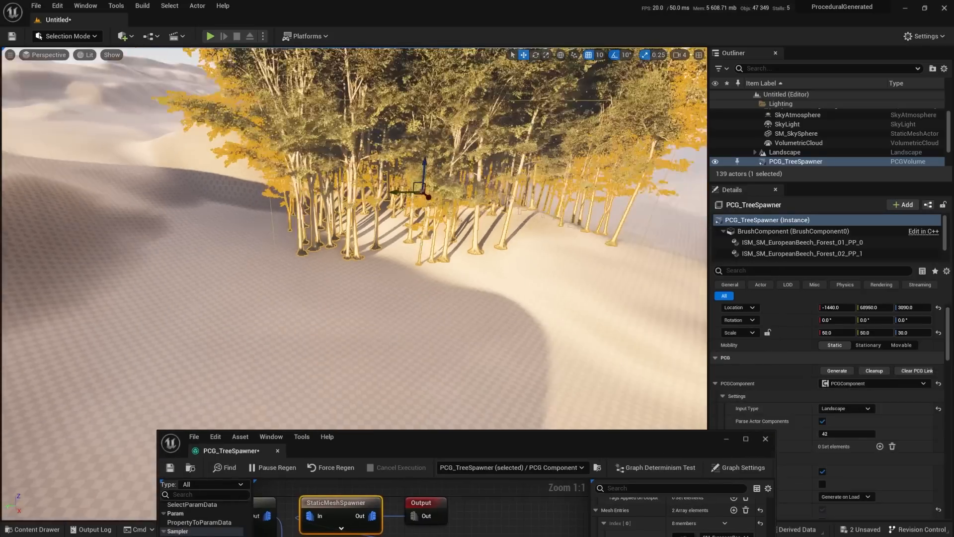
right_click_drag(422, 259, 174, 214)
- Set the Transform Points node's Scale Max to 1.3 and Scale Min to 0.7 on all axes, and view the resized beeches
left_click_drag(519, 451, 644, 163)
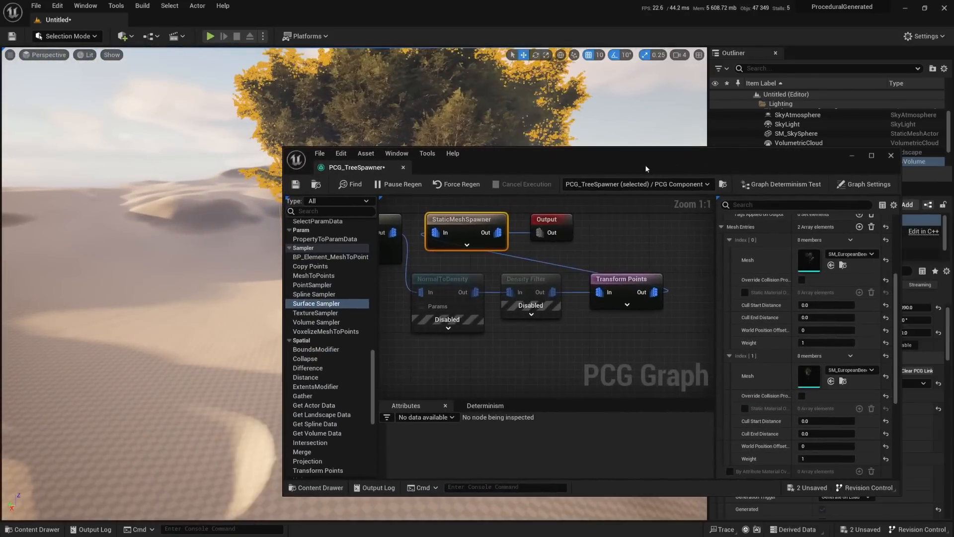
left_click(613, 286)
left_click_drag(601, 167, 527, 291)
scroll(694, 380, "up", 3)
left_click(733, 410)
type("1")
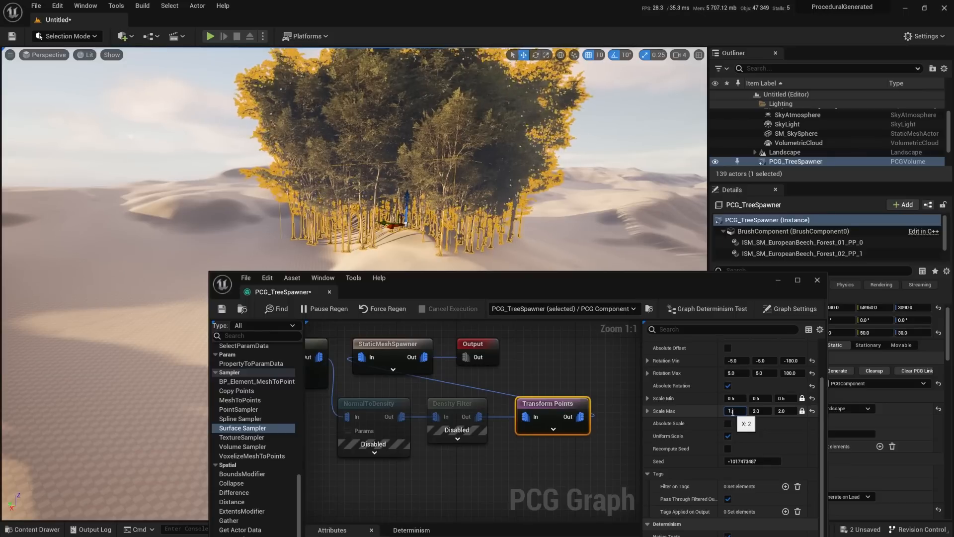
type(".3")
key("Return")
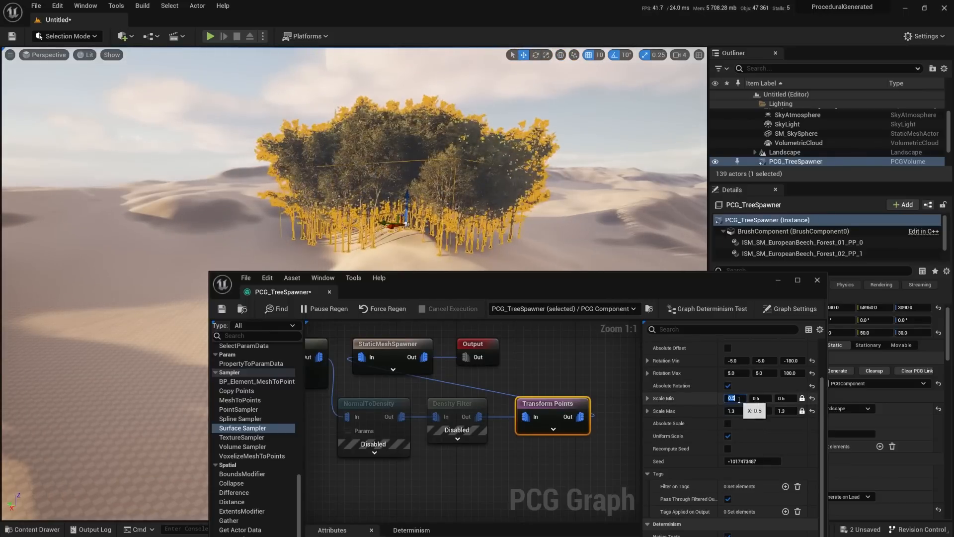
key("Return")
mouse_move(571, 209)
right_mouse_down()
mouse_move(661, 210)
mouse_move(601, 218)
mouse_move(571, 236)
mouse_move(547, 231)
mouse_move(581, 218)
right_mouse_up()
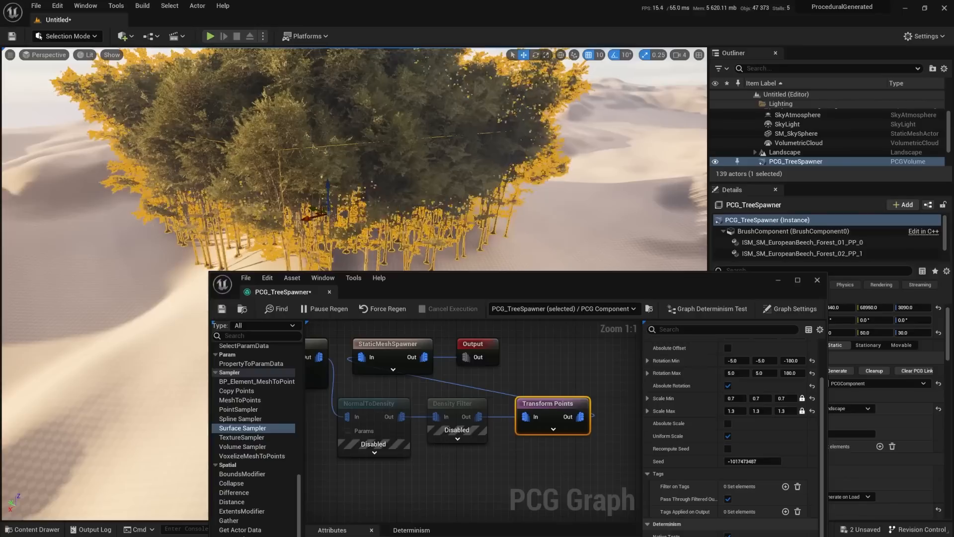
- Inspect the beech forest's density and set the Surface Sampler's Points Per Squared Meter to 0.005
left_click(777, 280)
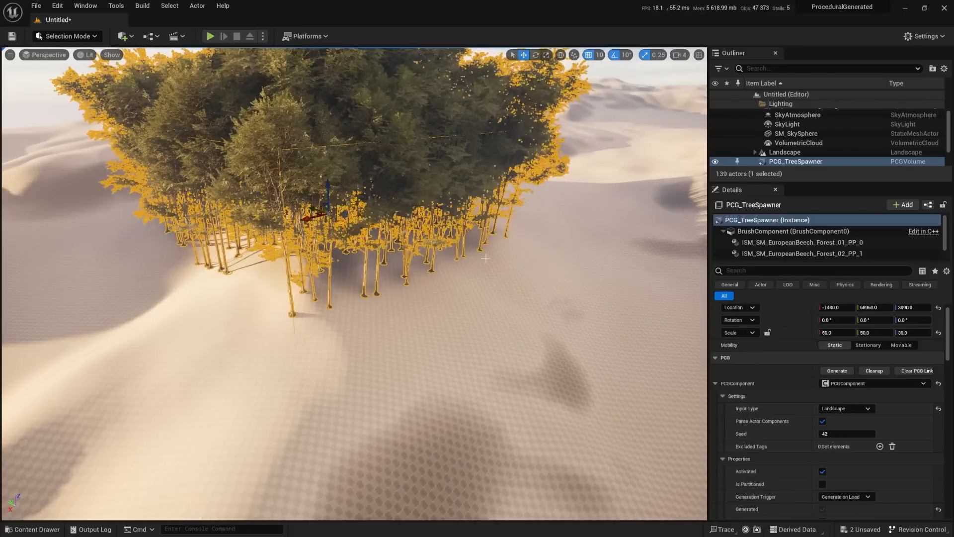
right_click_drag(517, 295, 581, 263)
key("alt+Tab")
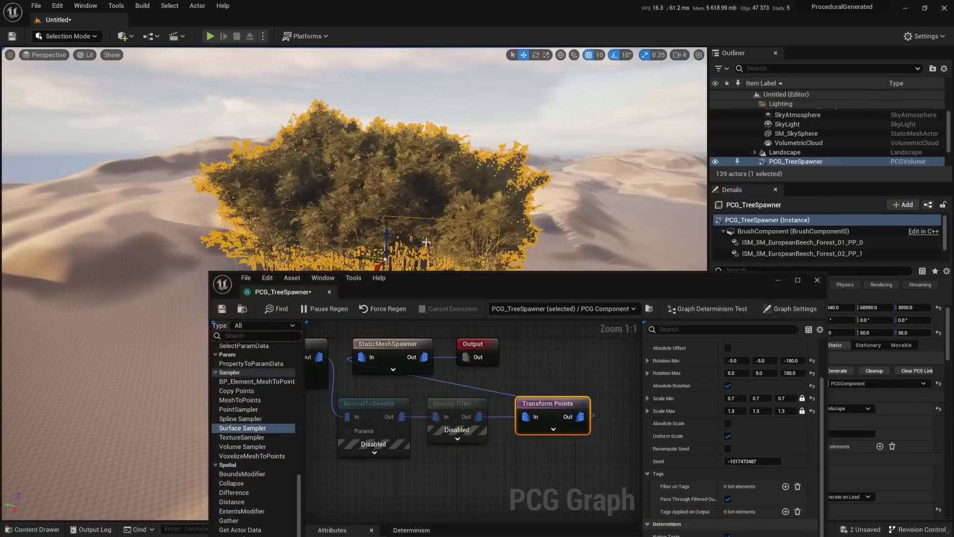
right_click_drag(480, 398, 395, 367)
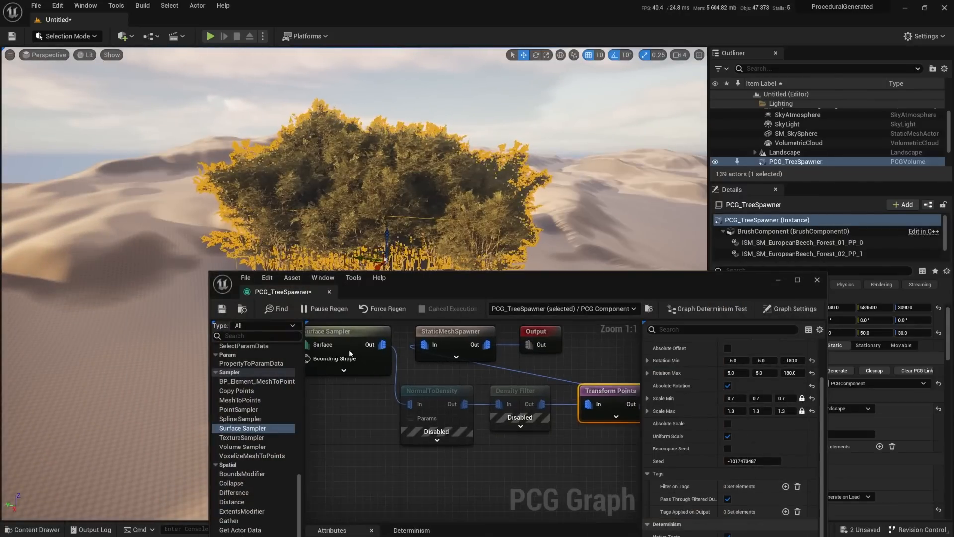
left_click(343, 337)
scroll(720, 377, "up", 3)
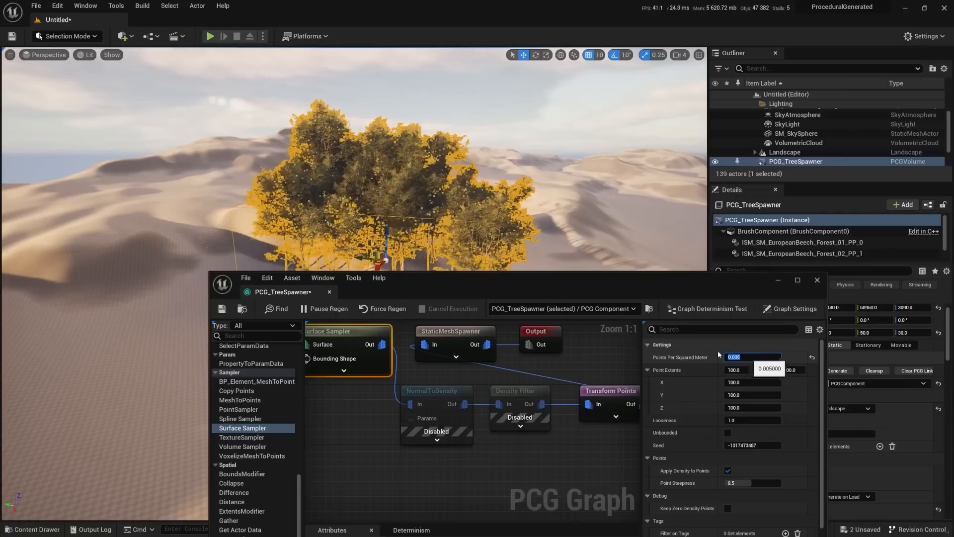
- Apply the Surface Sampler's density value of 0.005 and re-enable the NormalToDensity and Density Filter nodes
key("Return")
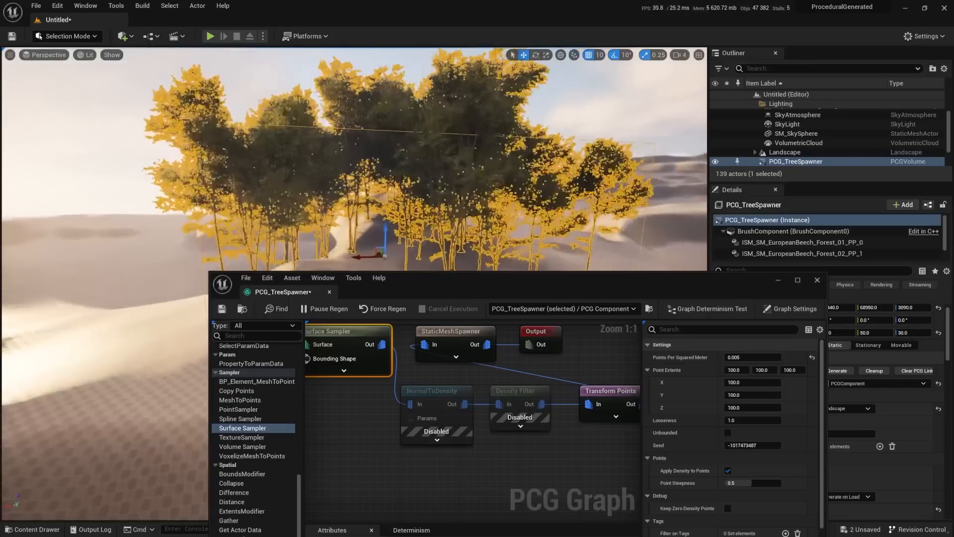
right_click_drag(401, 147, 401, 147)
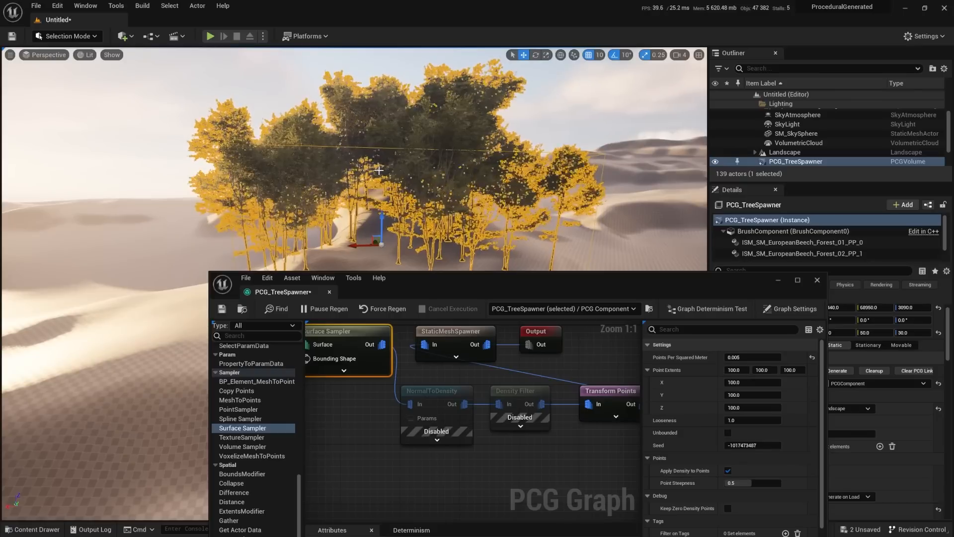
left_click(437, 400)
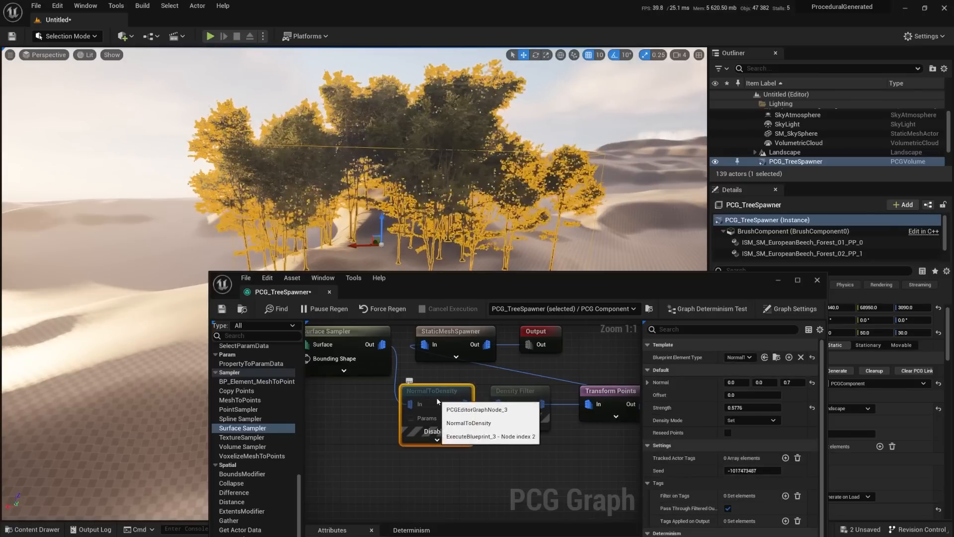
key("e")
left_click(528, 391)
key("e")
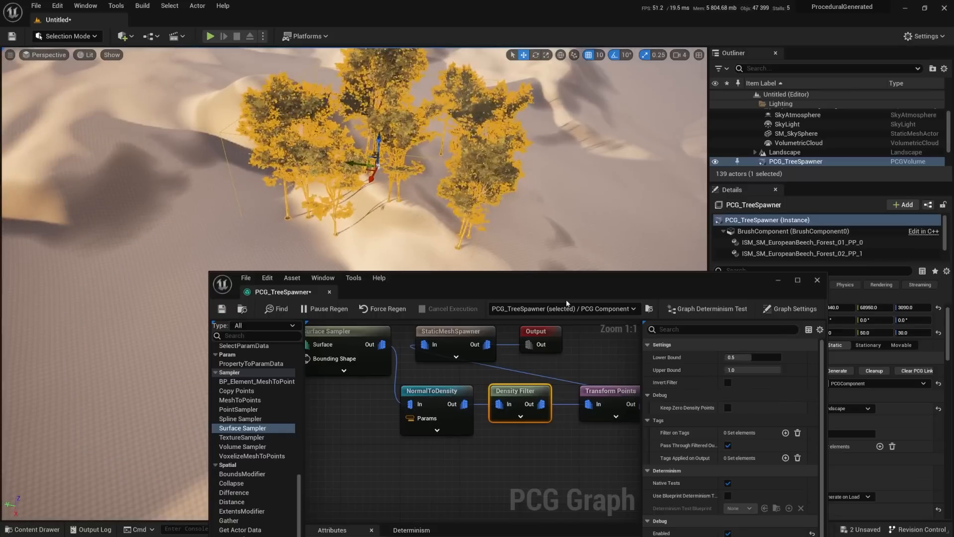
- Set the Surface Sampler's Points Per Squared Meter to 0.01
left_click(355, 337)
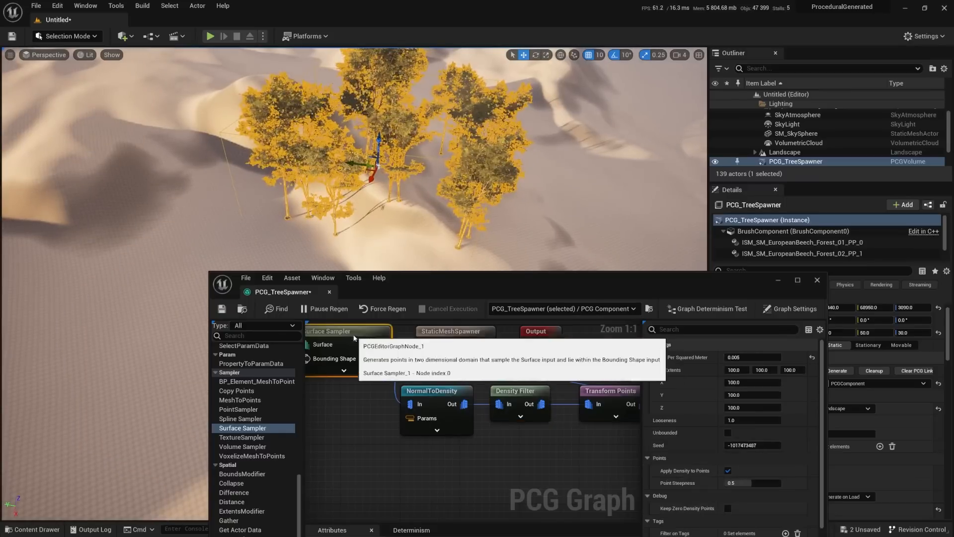
left_click(754, 356)
key("ctrl+a")
type("0.01")
key("Return")
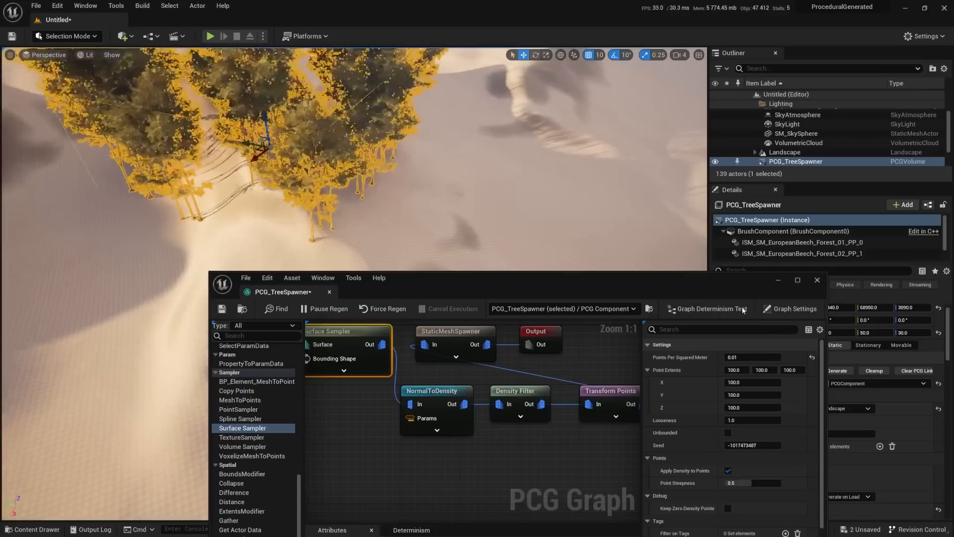
- Save the PCG_TreeSpawner graph and minimize its window to view the unselected beech forest on the dune ridge
left_click_drag(646, 295, 627, 157)
scroll(490, 348, "down", 2)
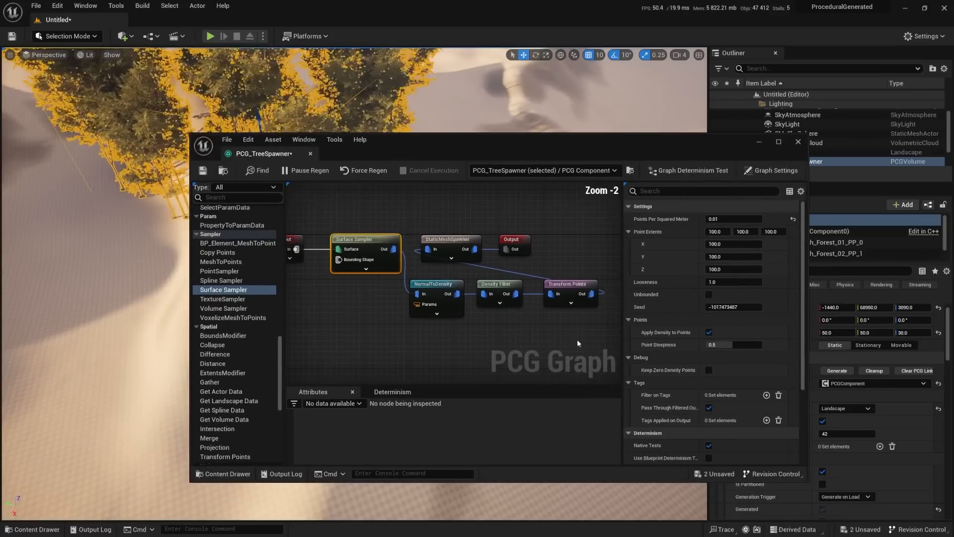
mouse_move(341, 230)
right_mouse_down()
mouse_move(398, 246)
mouse_move(353, 234)
right_mouse_up()
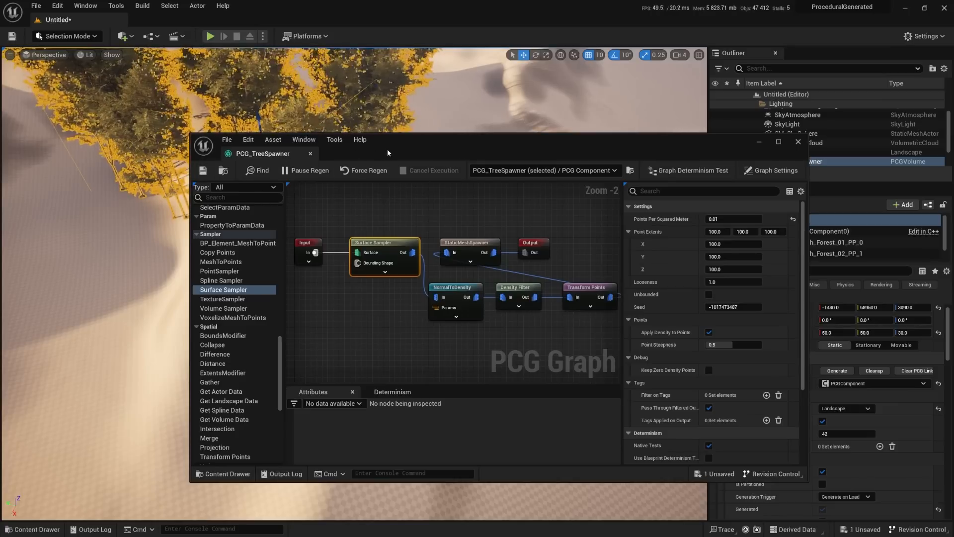
left_click_drag(398, 148, 436, 210)
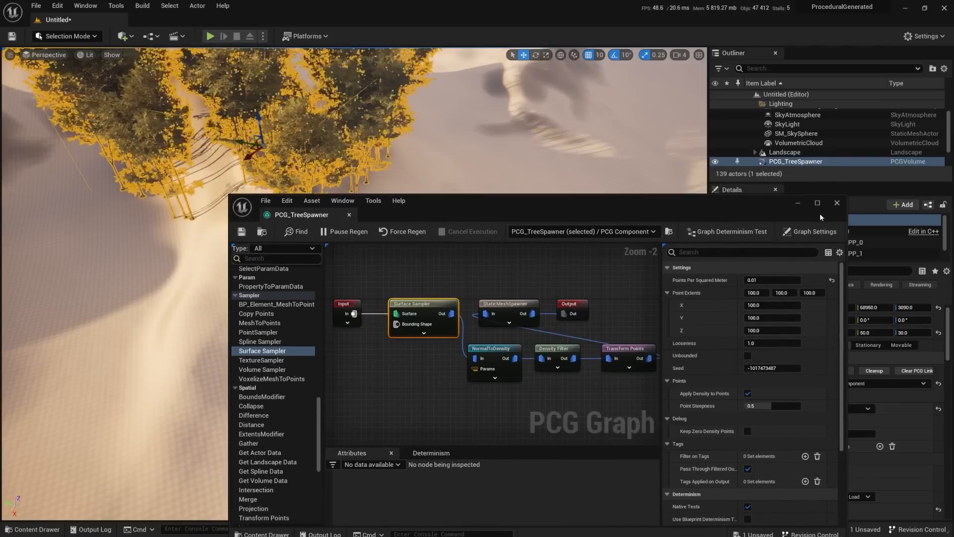
left_click(798, 203)
right_click_drag(561, 236, 527, 210)
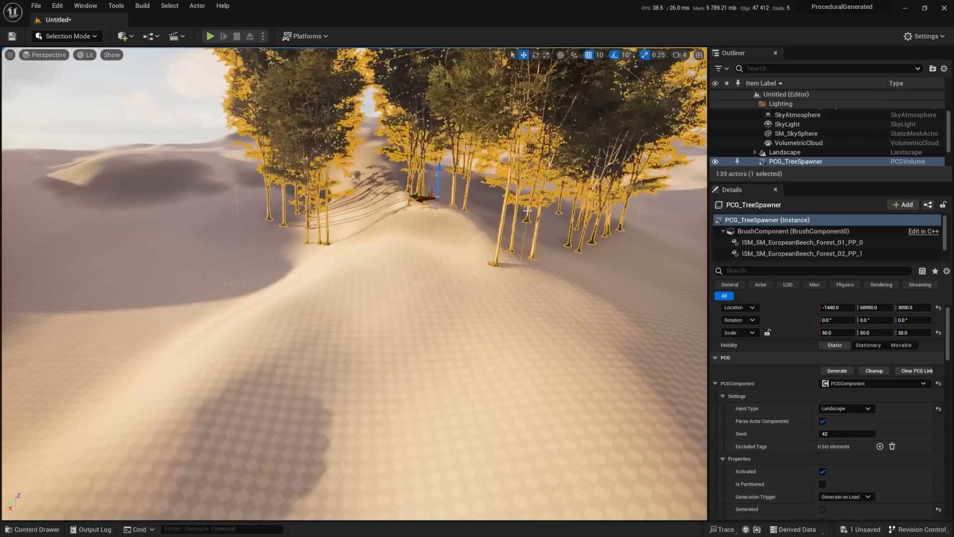
right_click_drag(573, 284, 343, 242)
left_click(505, 346)
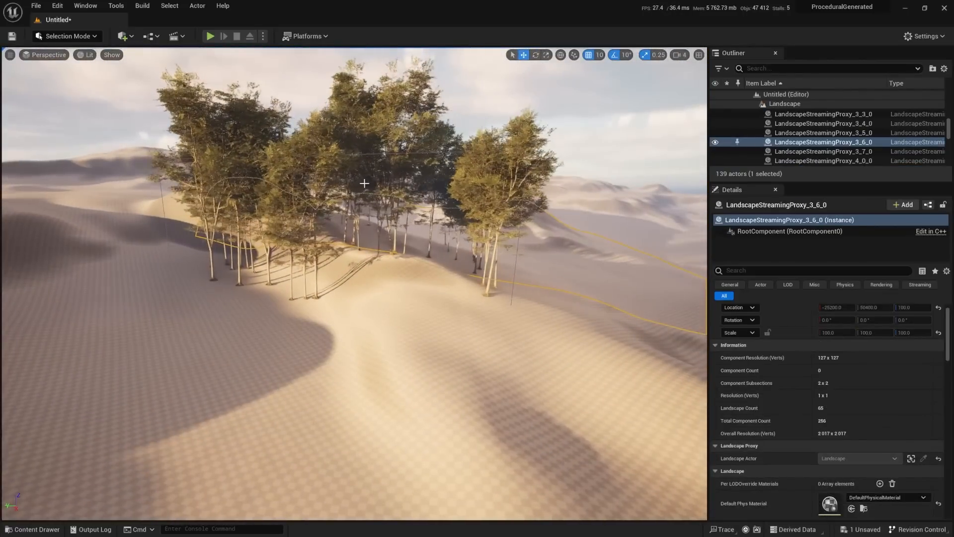
- Move the PCG_TreeSpawner volume around the dunes to about X 1450, Y 63880 and inspect how its trees follow the terrain
left_click(343, 241)
left_click_drag(343, 242, 299, 232)
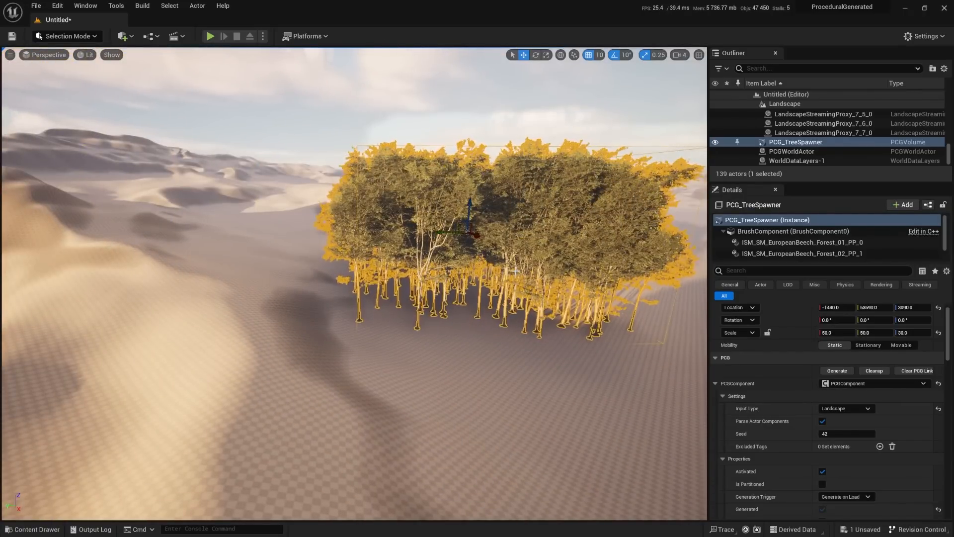
left_click_drag(475, 239, 477, 169)
key("f")
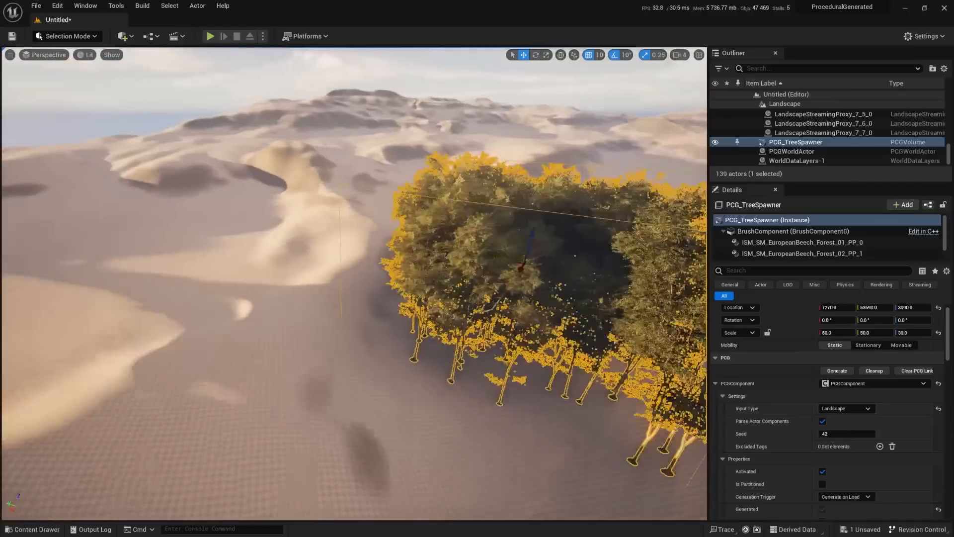
left_click_drag(420, 251, 320, 210)
right_click_drag(382, 265, 254, 236)
left_click_drag(358, 230, 537, 242)
right_click_drag(431, 283, 541, 298)
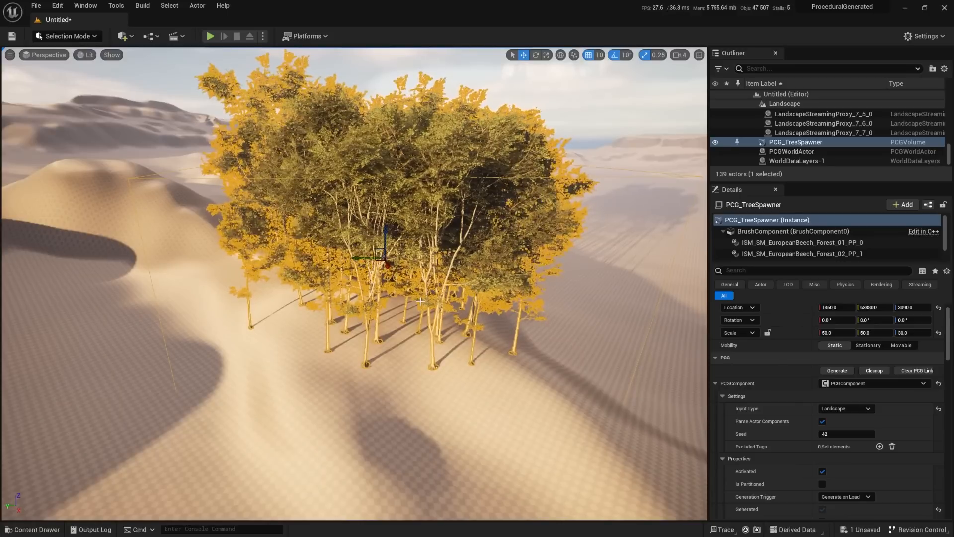
right_click_drag(431, 301, 433, 316)
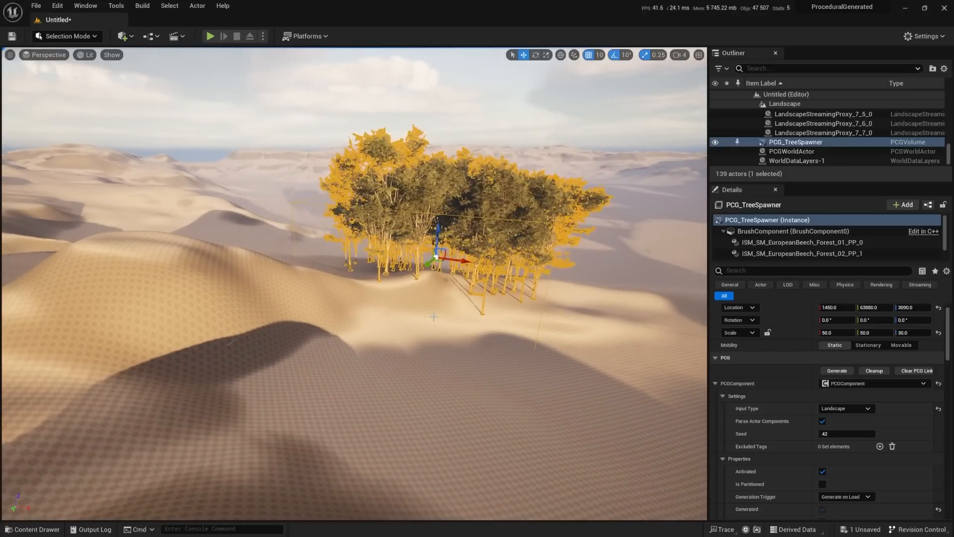
right_click_drag(472, 286, 497, 288)
right_click_drag(408, 254, 301, 122)
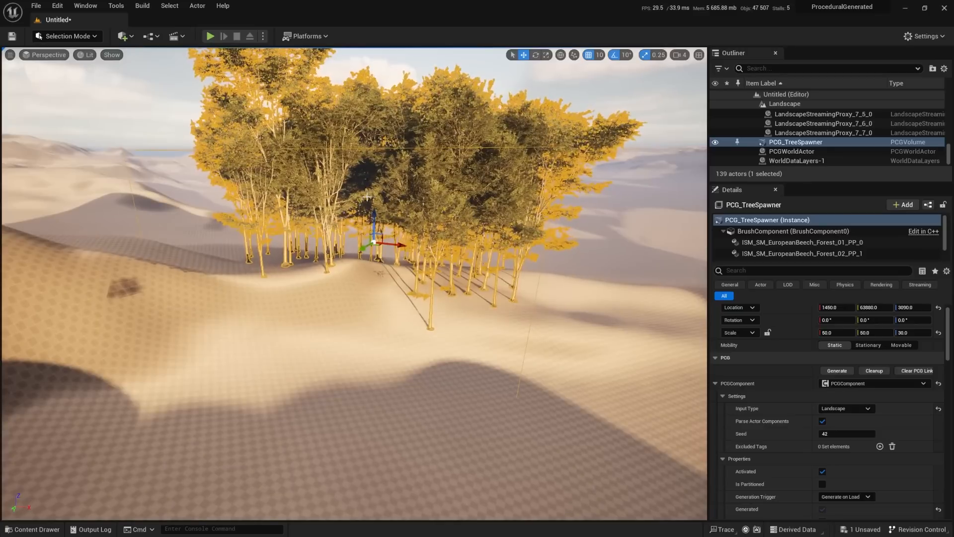
right_click_drag(406, 218, 463, 201)
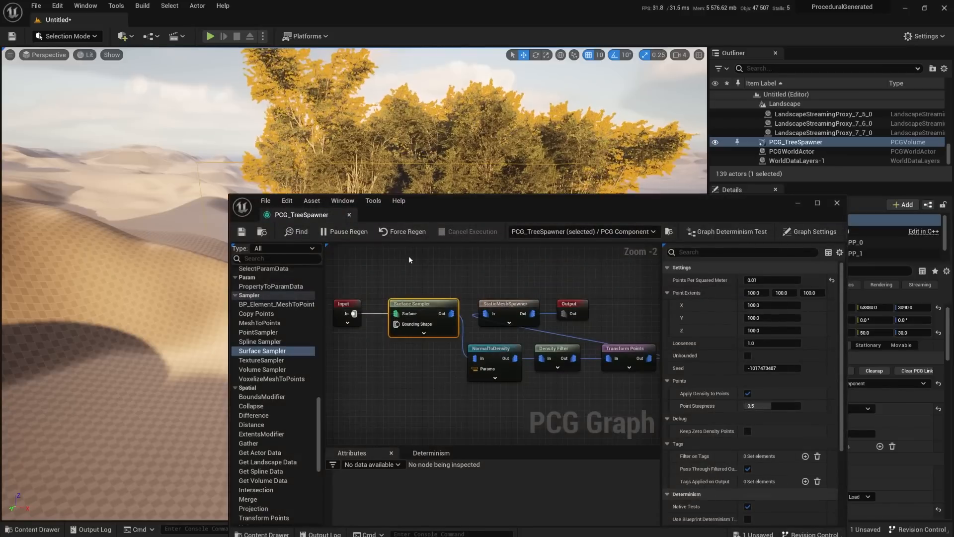
- Add a CreateAttribute node in the empty space above the Surface Sampler in the PCG_TreeSpawner graph
left_click(422, 277)
right_click_drag(423, 277, 405, 266)
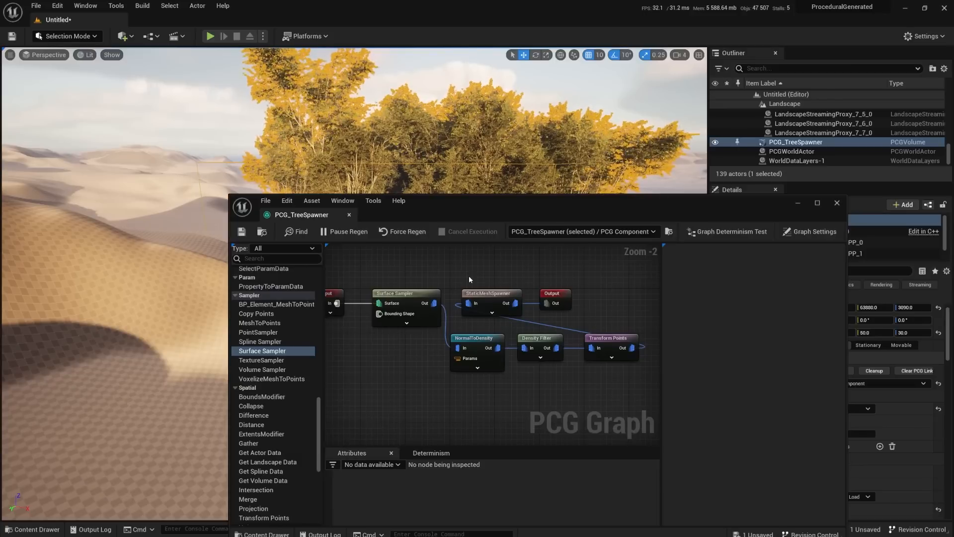
mouse_move(478, 294)
right_mouse_down()
mouse_move(493, 276)
mouse_move(511, 287)
mouse_move(485, 282)
right_mouse_up()
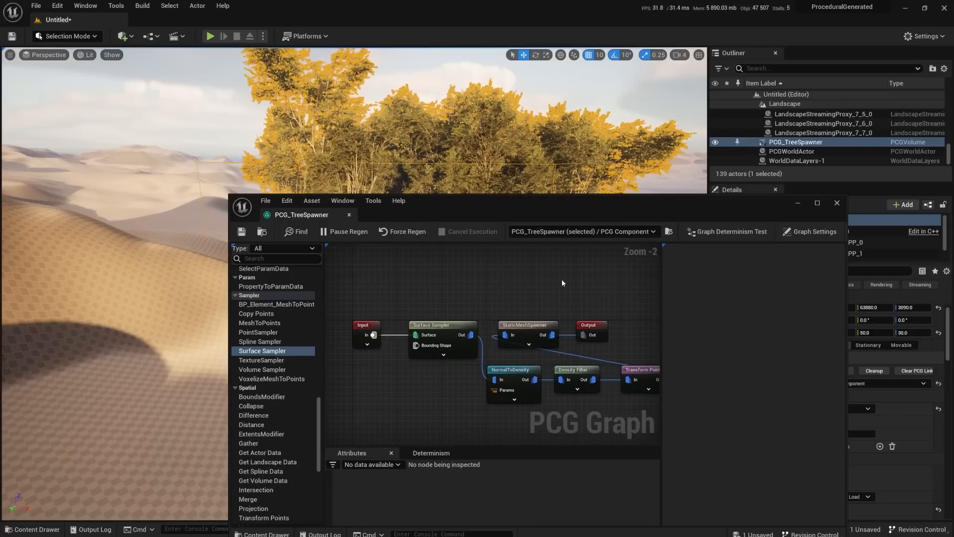
right_click(476, 284)
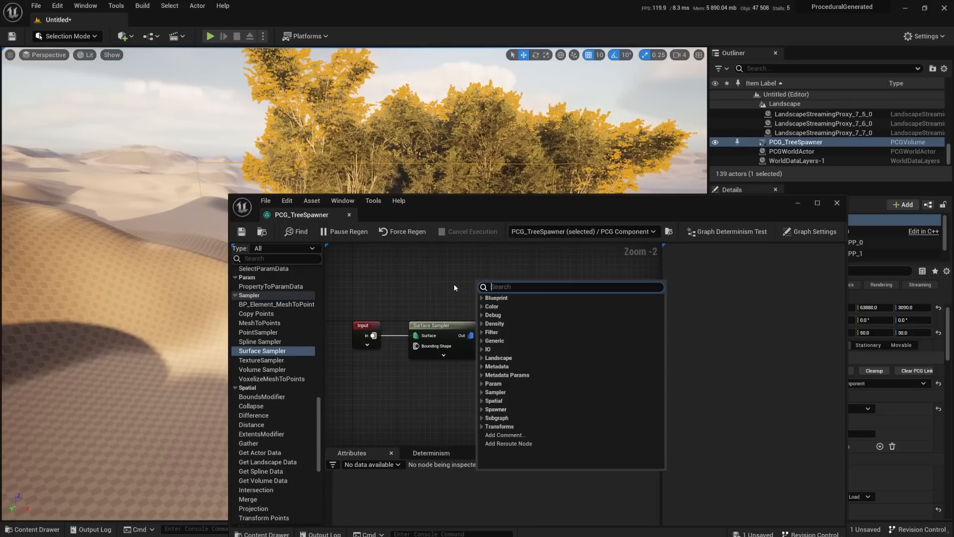
left_click(454, 288)
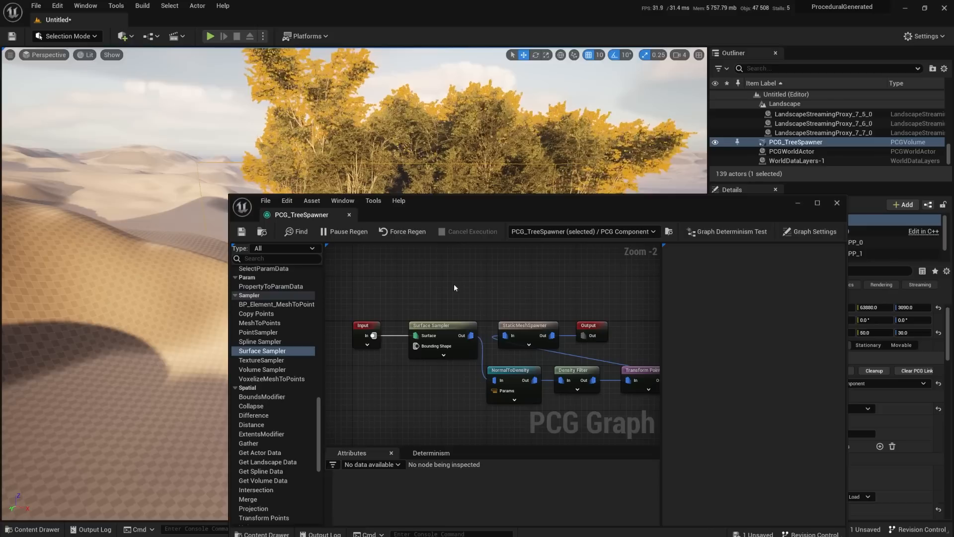
right_click(448, 282)
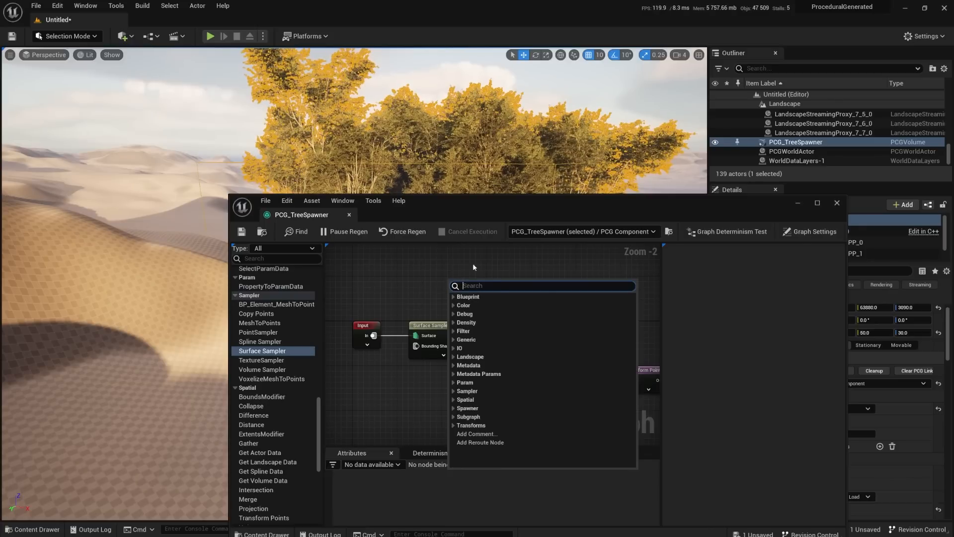
type("create")
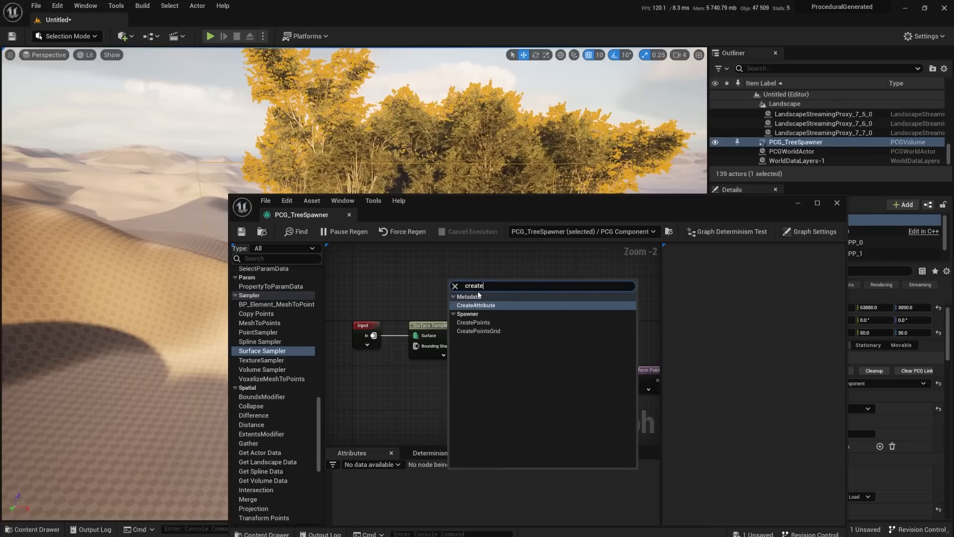
key("Return")
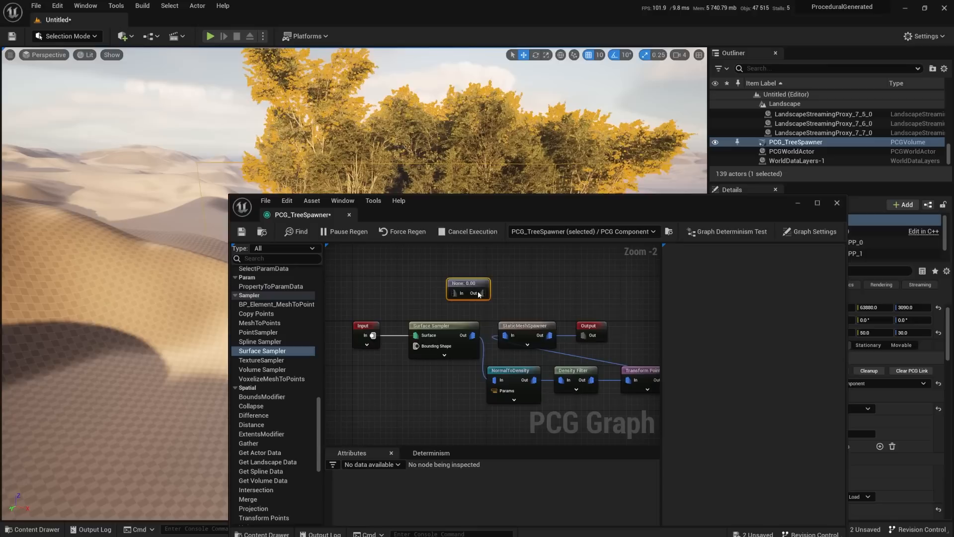
- Examine the new attribute node's output name and type settings, the Surface Sampler's parameter pins, and the forest in the level
left_click(762, 281)
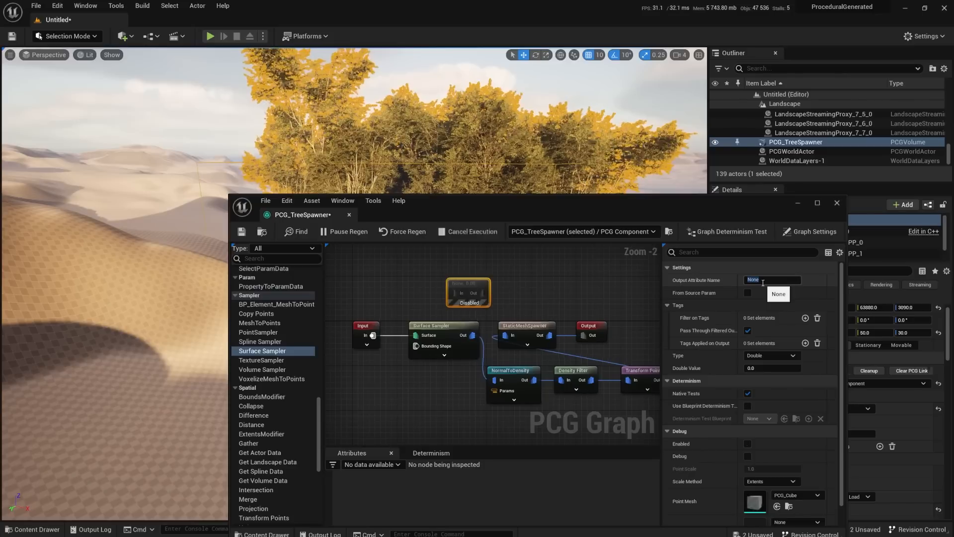
left_click(649, 302)
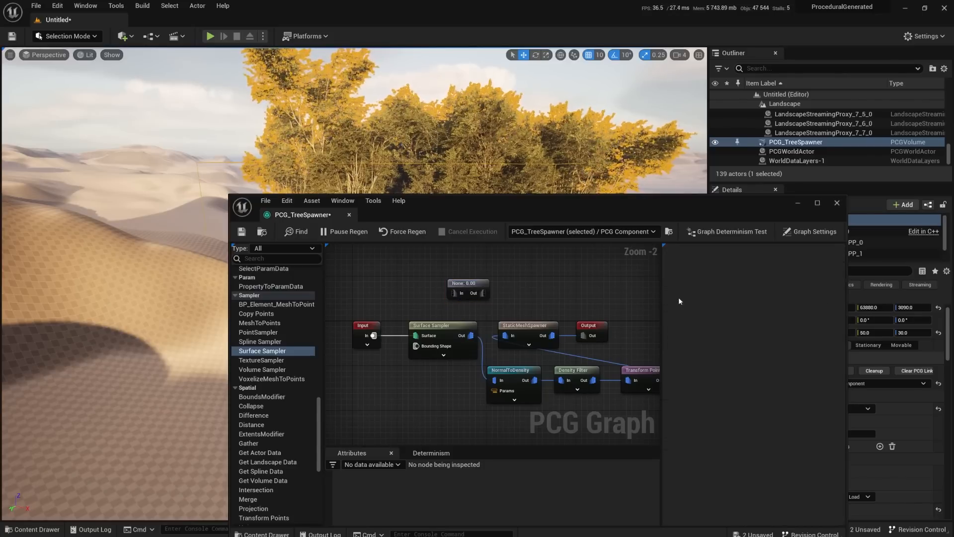
left_click(475, 282)
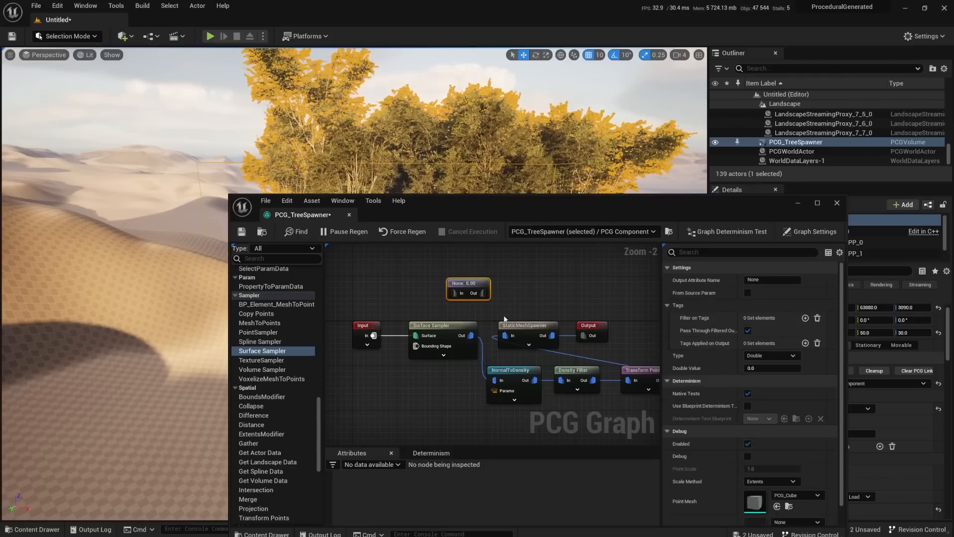
left_click(441, 333)
left_click(444, 355)
right_click_drag(513, 424, 488, 404)
left_click(448, 367)
left_click_drag(497, 203, 520, 286)
mouse_move(516, 203)
right_mouse_down()
mouse_move(460, 240)
mouse_move(470, 236)
mouse_move(445, 216)
mouse_move(477, 191)
mouse_move(497, 219)
mouse_move(528, 201)
right_mouse_up()
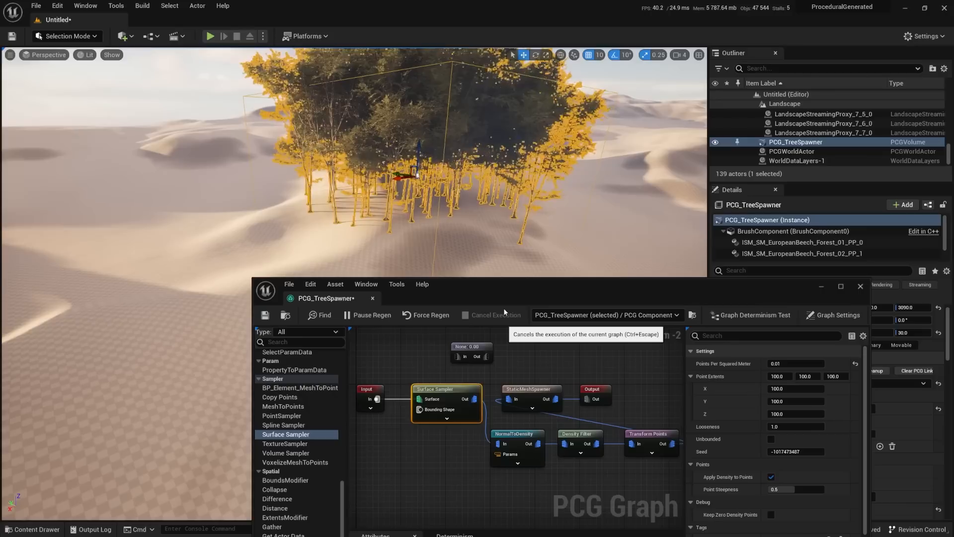
left_click(472, 351)
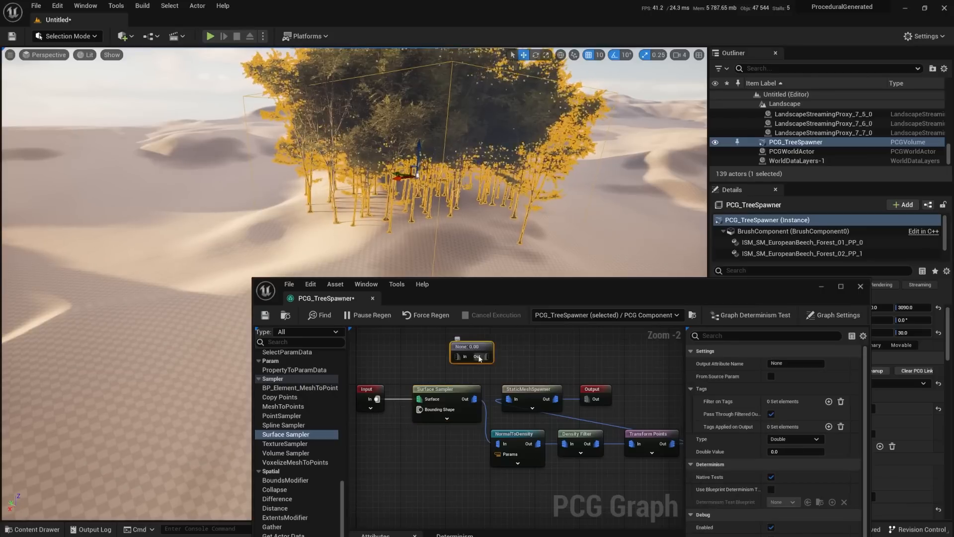
left_click(806, 364)
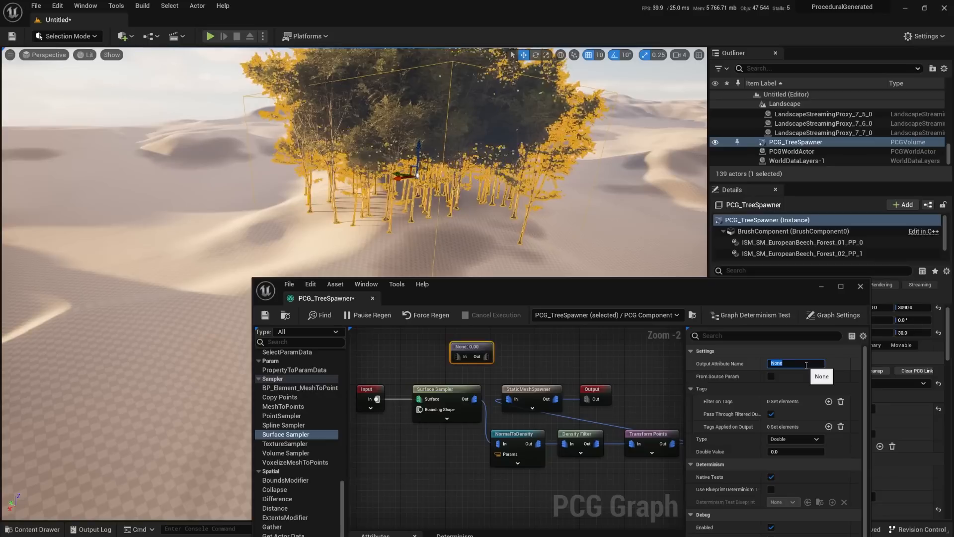
- Maximize the graph editor and expand the Surface Sampler node to show its Points Per Squared Meter and other parameter pins
left_click(448, 392)
left_click_drag(592, 286, 528, 146)
double_click(439, 152)
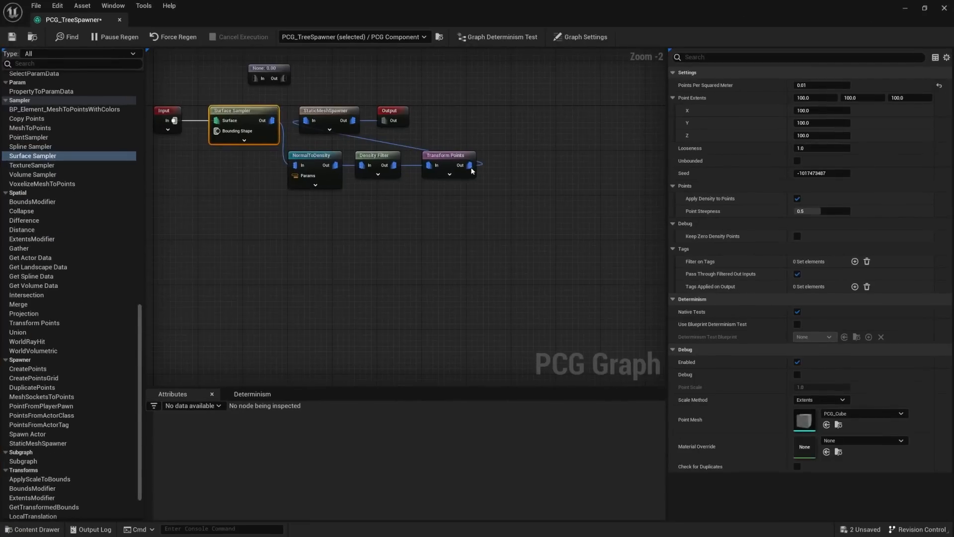
right_click_drag(462, 242, 556, 328)
scroll(333, 230, "up", 2)
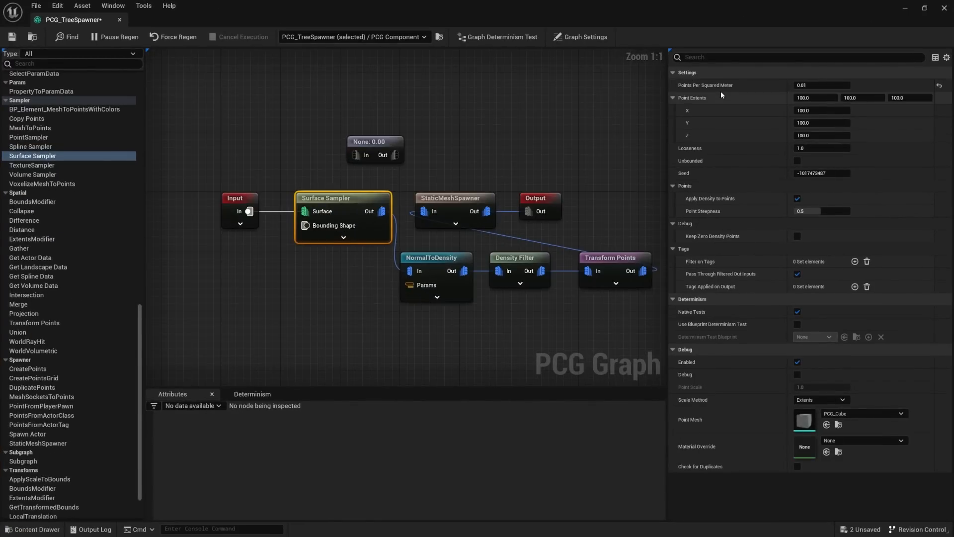
left_click(343, 238)
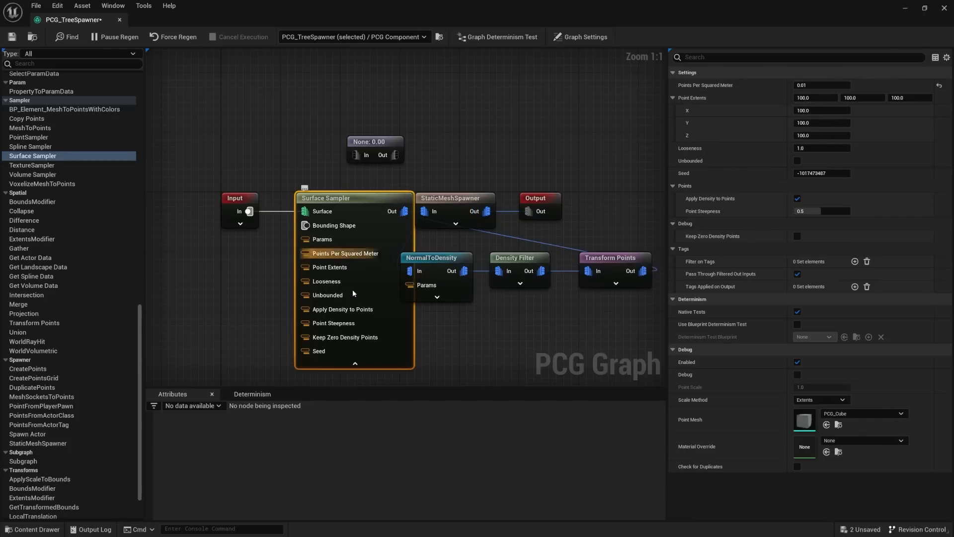
right_click_drag(453, 334, 488, 327)
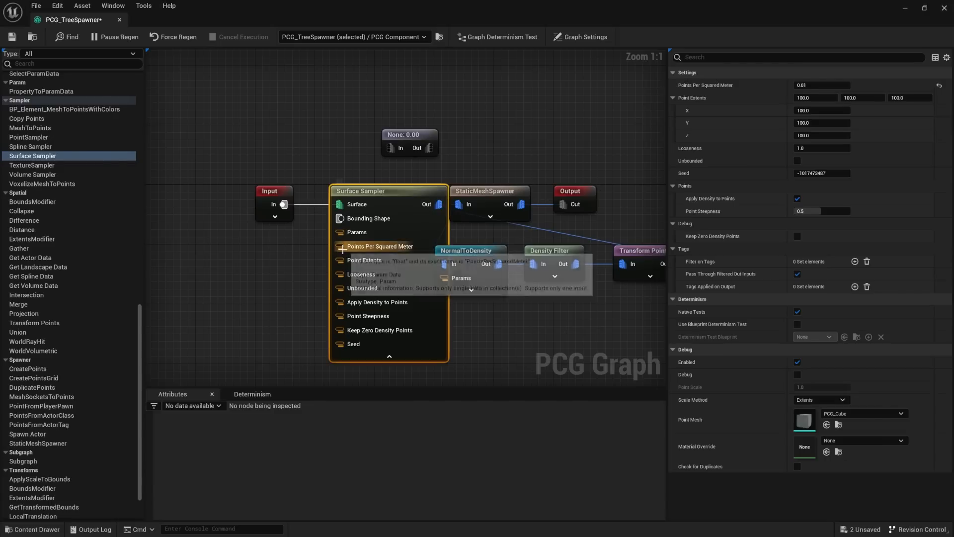
- Name the new attribute node's output attribute ForestPointsperSQ
left_click(400, 137)
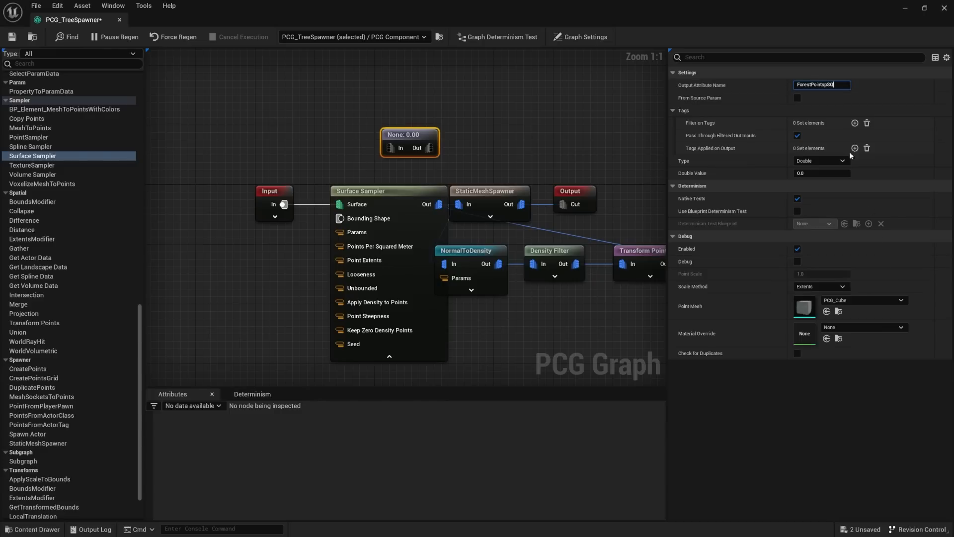
type("er")
key("Return")
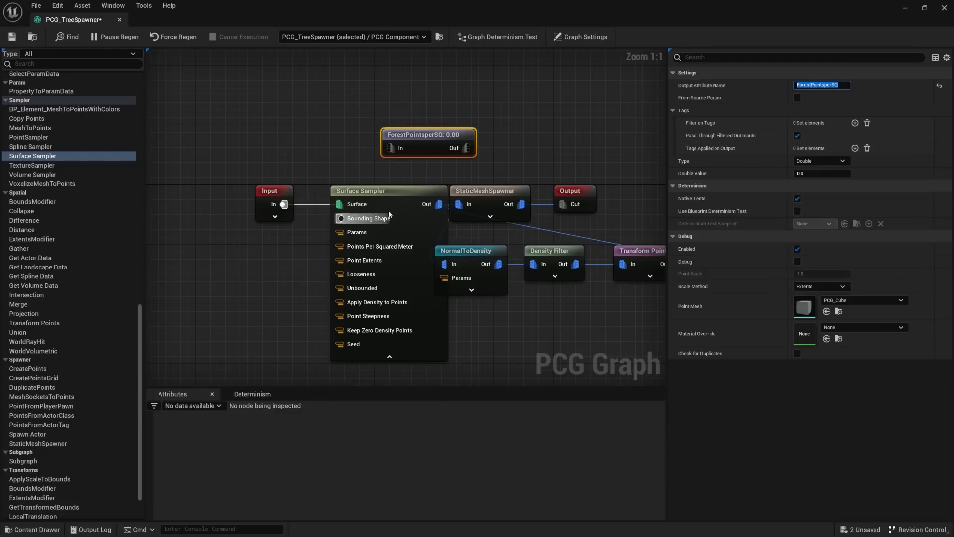
- Check the Surface Sampler's Points Per Squared Meter value and capture a screenshot of that pin's parameter type description
left_click(396, 197)
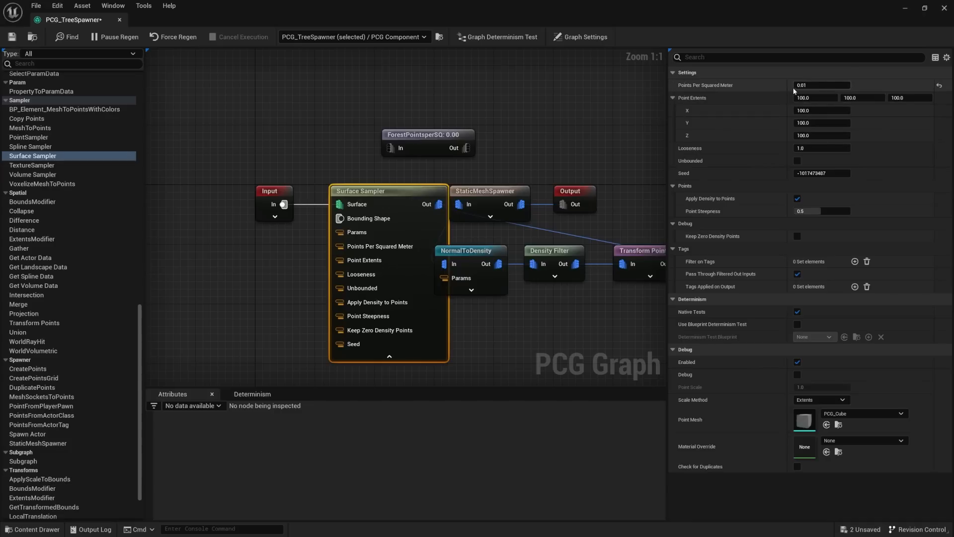
left_click(815, 88)
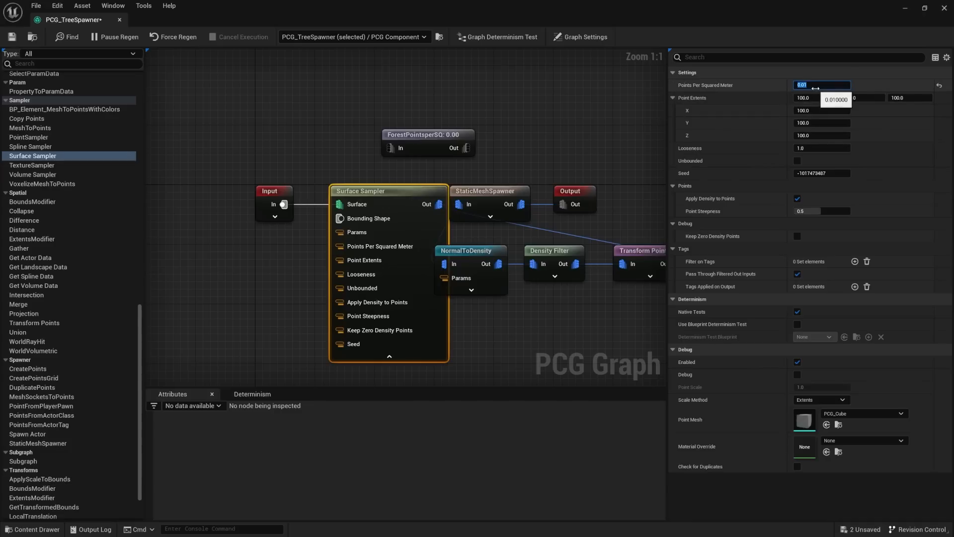
left_click(420, 136)
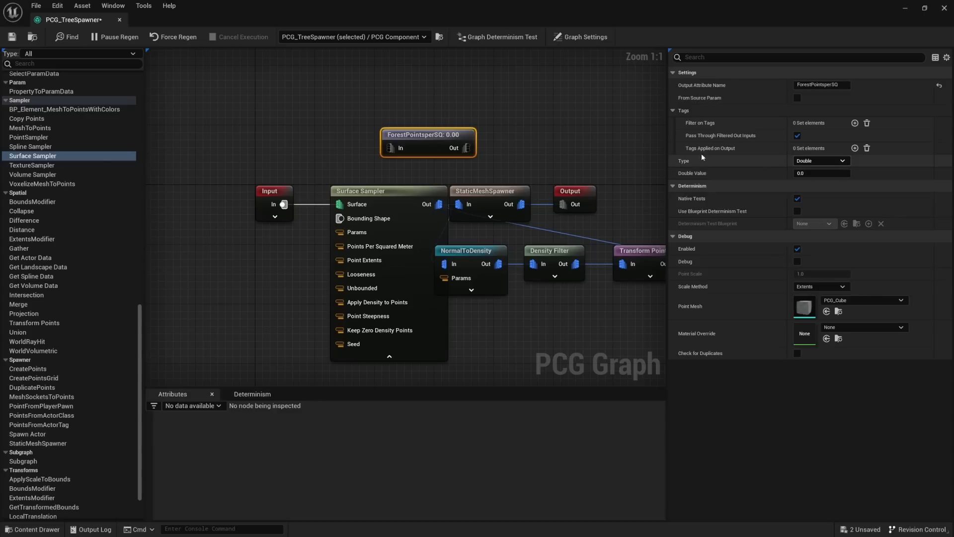
mouse_move(337, 245)
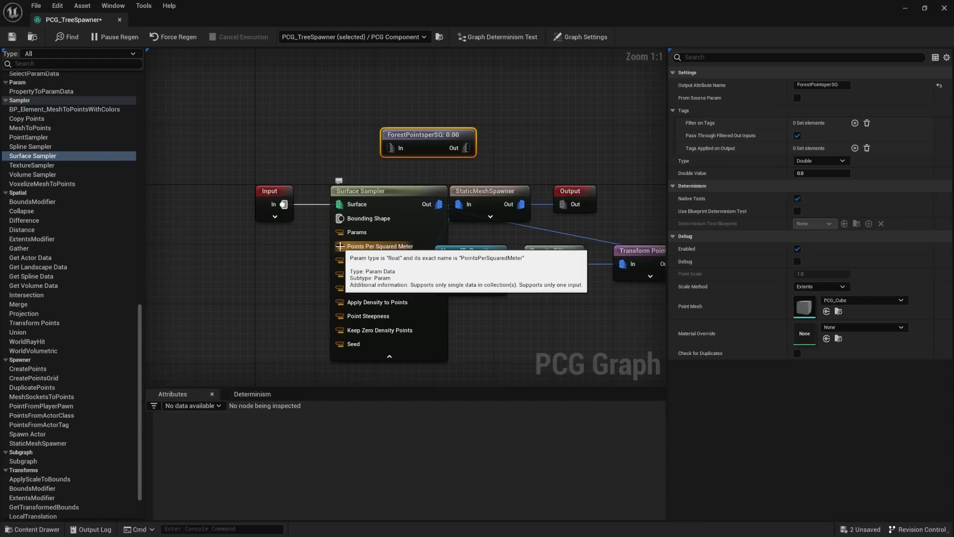
key("Print")
left_click_drag(302, 188, 588, 328)
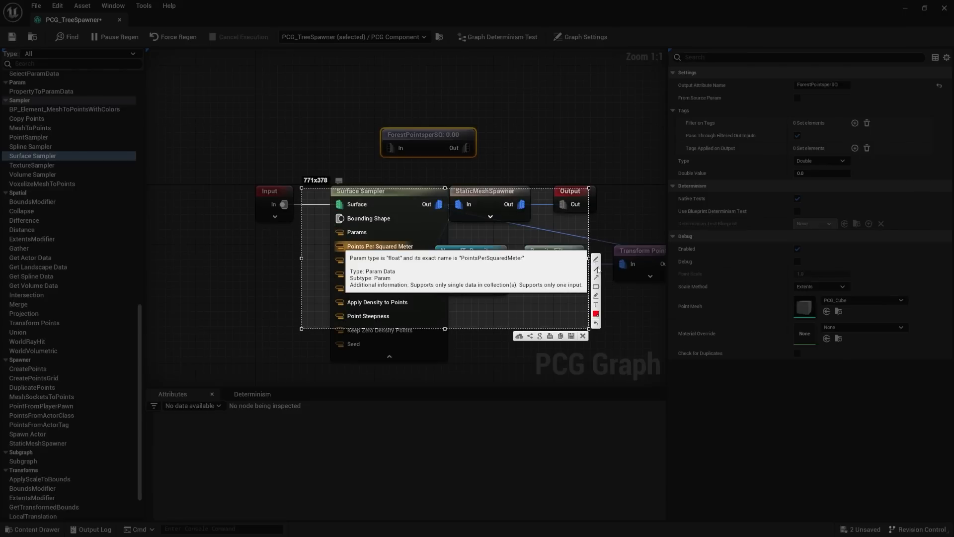
left_click_drag(388, 264, 406, 263)
key("ctrl+c")
- Change the ForestPointsperSQ attribute's type to Float and set its value to 0.01
left_click(820, 160)
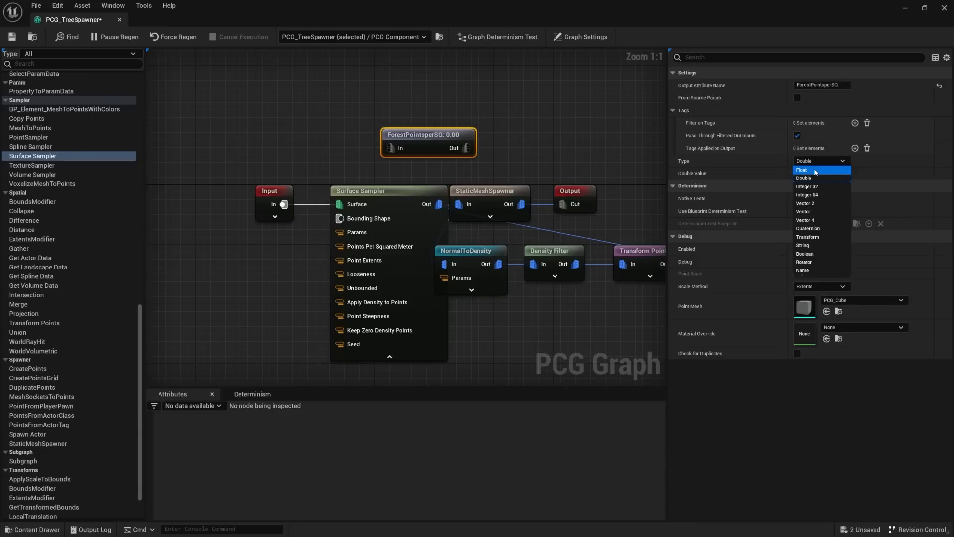
left_click(814, 168)
left_click(814, 174)
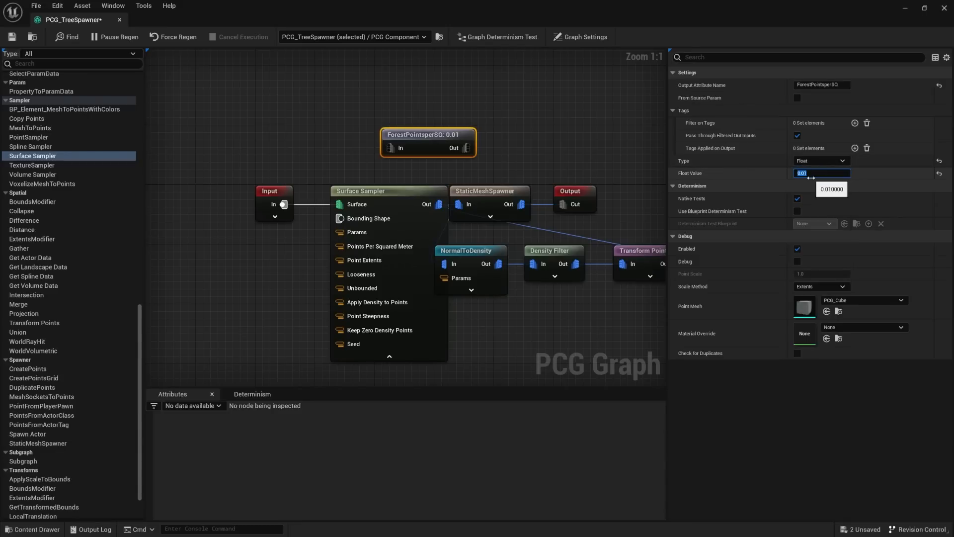
- Place the ForestPointsperSQ node below the Input node and connect its output to the Surface Sampler's Points Per Squared Meter pin
left_click_drag(442, 142, 266, 273)
right_click_drag(266, 273, 305, 261)
left_click_drag(313, 296, 399, 238)
left_click_drag(269, 283, 290, 269)
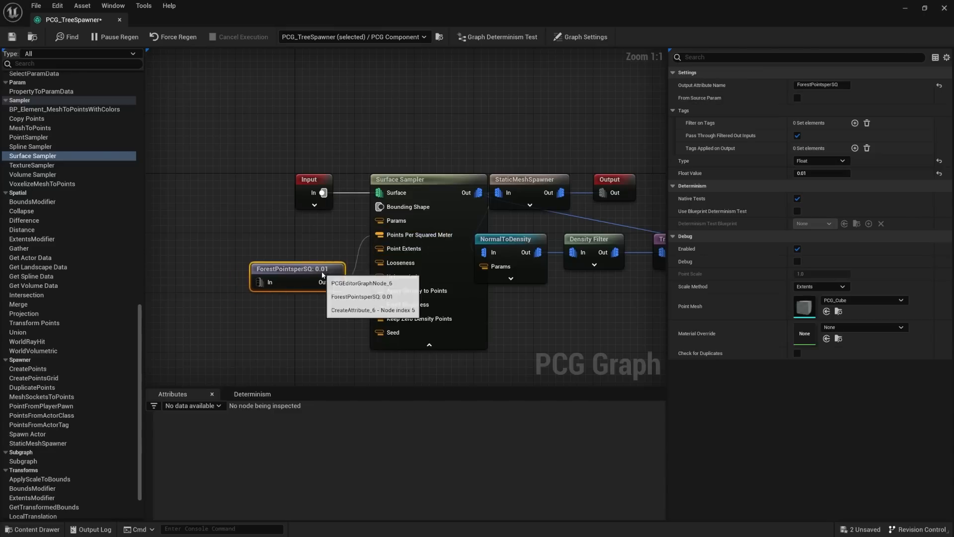
left_click_drag(329, 313, 339, 324)
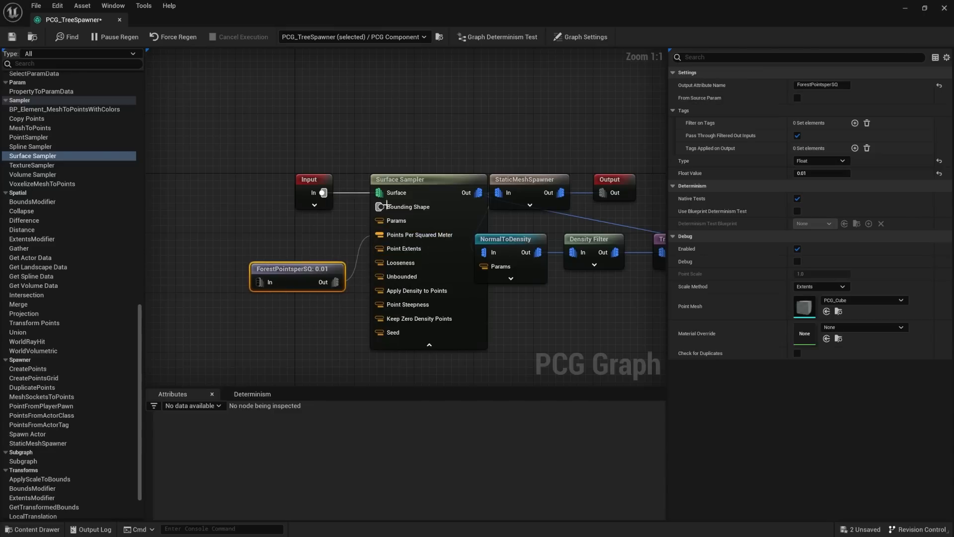
- Restore the graph editor to a smaller floating window over the level, keeping the forest and the ForestPointsperSQ node in view
left_click_drag(171, 22, 381, 246)
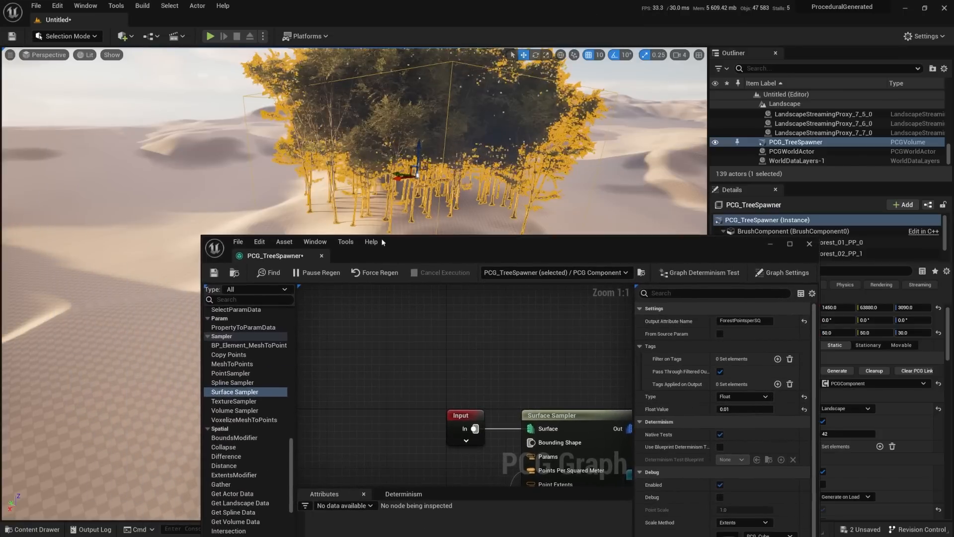
left_click_drag(502, 246, 503, 190)
right_click_drag(476, 383, 424, 295)
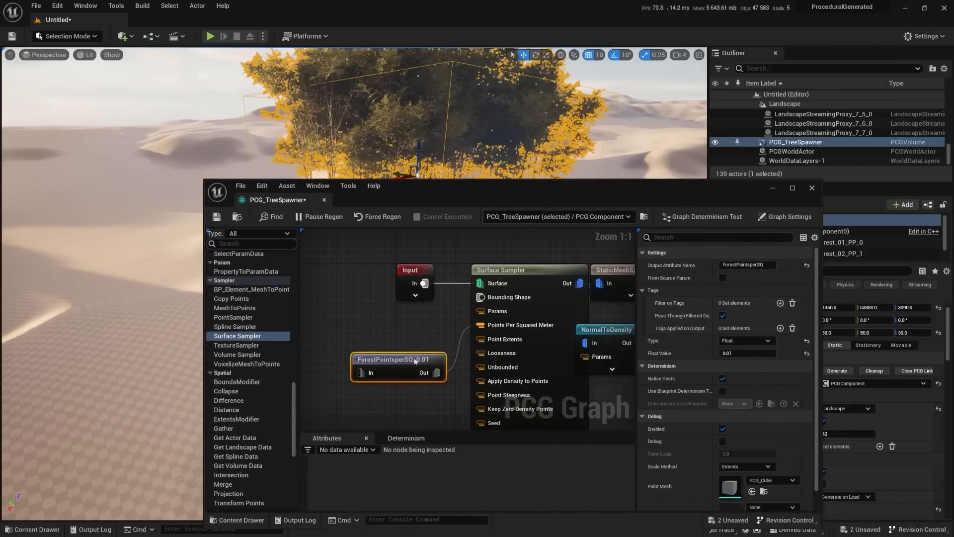
- Try halving the ForestPointsperSQ Float Value to 0.01/2, view the forest from above, and undo the value change
left_click(738, 353)
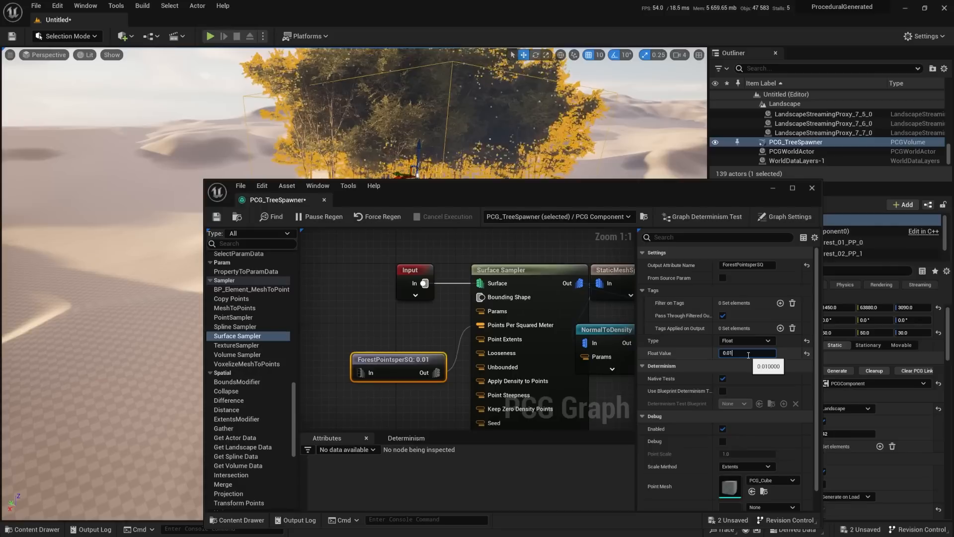
type("/2")
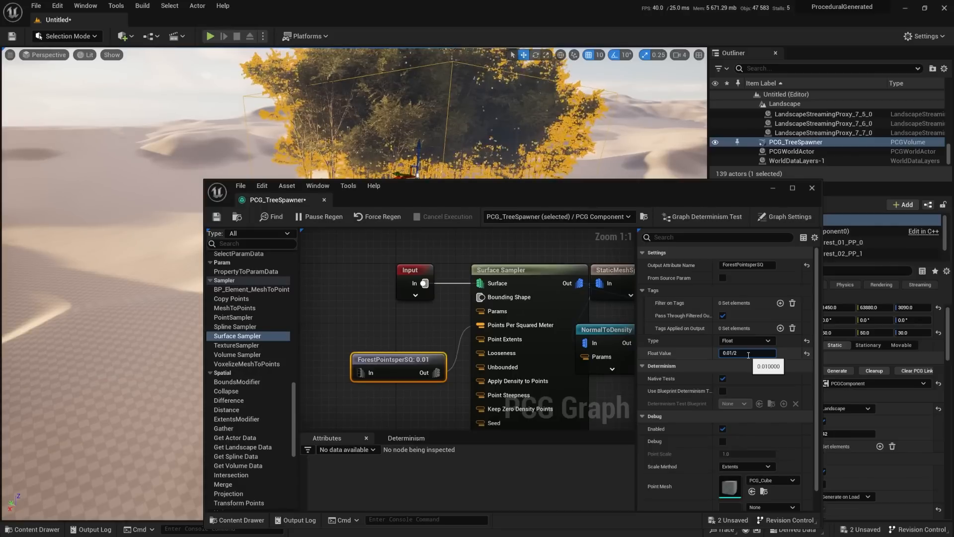
key("Return")
right_click_drag(487, 122, 437, 139)
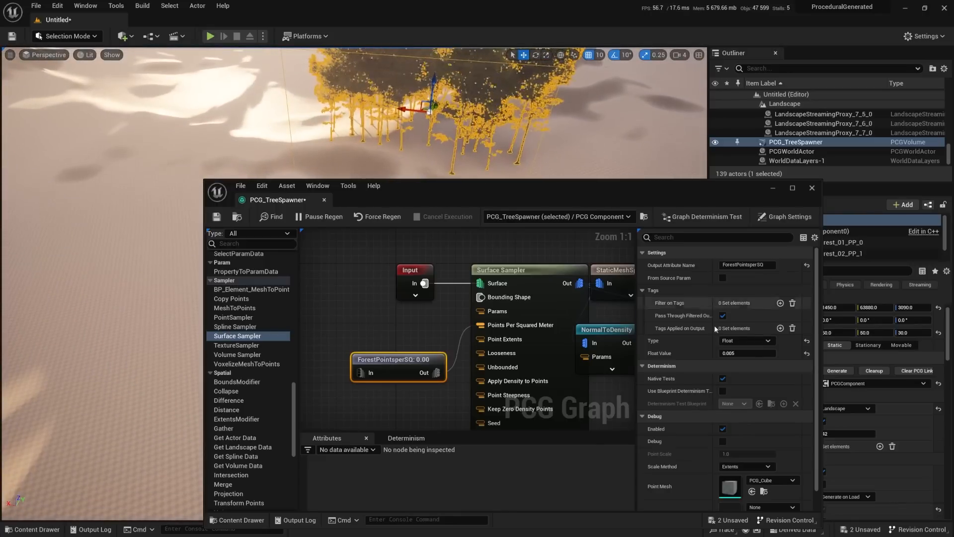
left_click(746, 353)
key("ctrl+z")
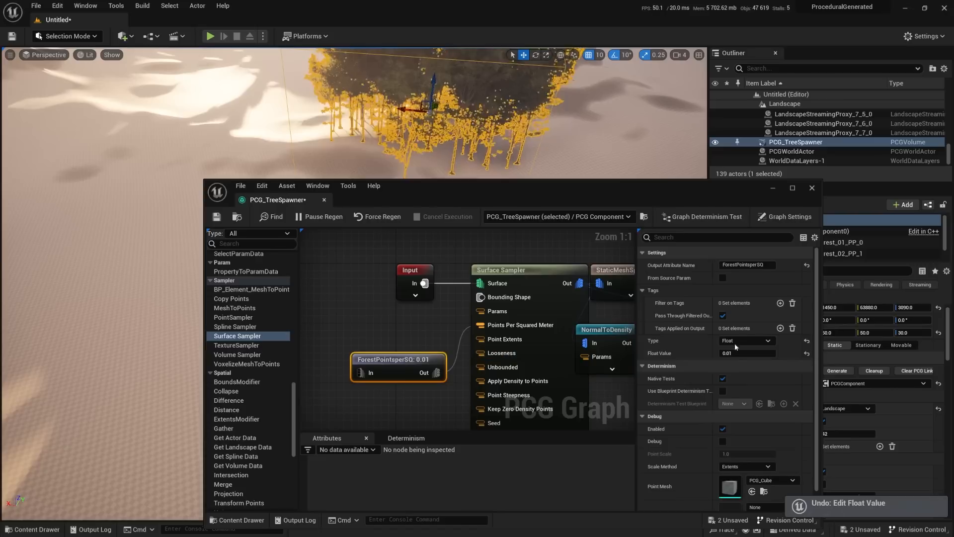
- Clear the graph window out of the way and examine the forest and the volume's PCG component properties, including its Graph Instance
left_click_drag(555, 190, 414, 168)
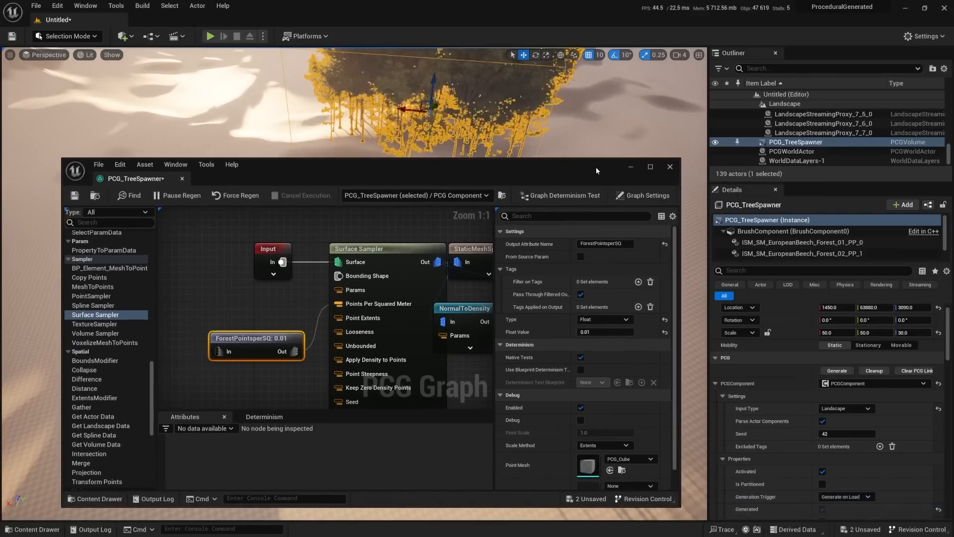
left_click(631, 167)
right_click_drag(586, 228, 587, 189)
key("w")
scroll(788, 409, "down", 3)
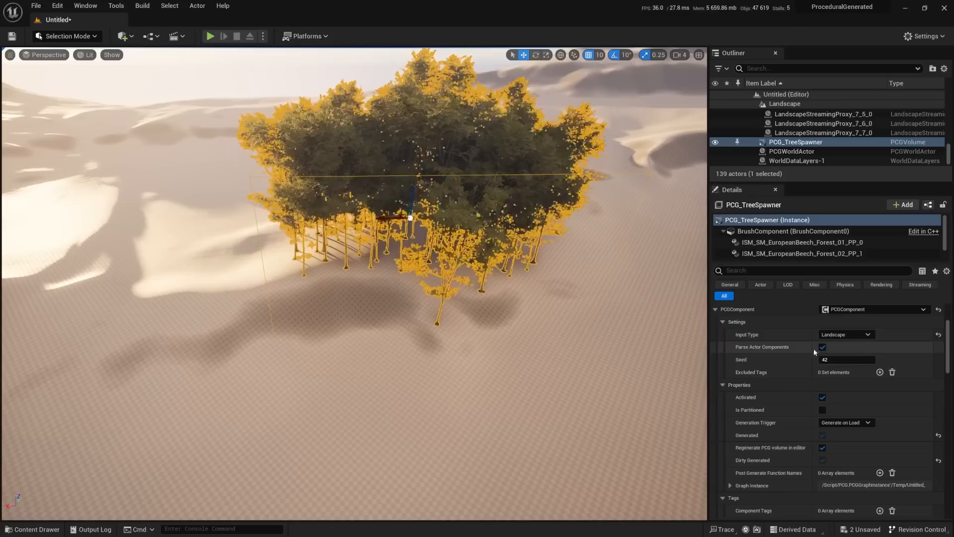
scroll(860, 455, "down", 3)
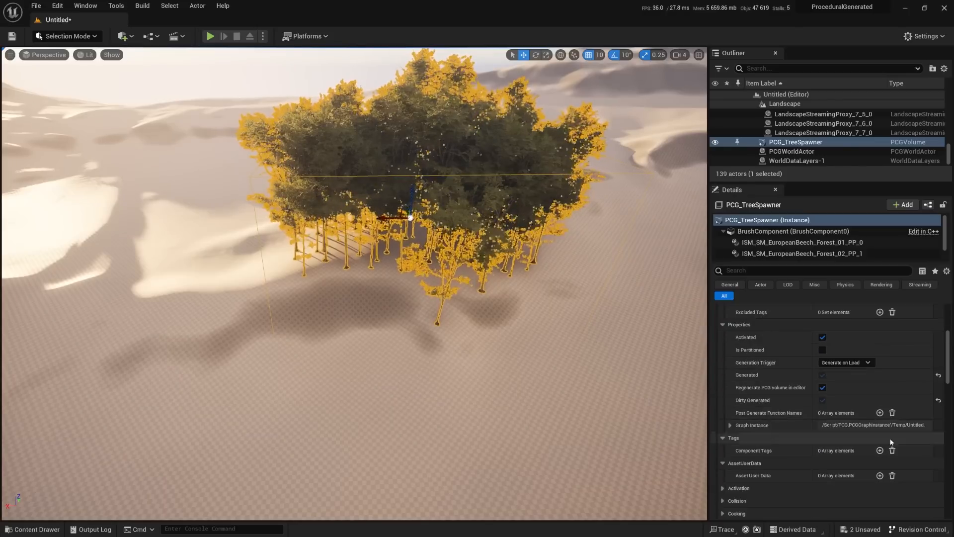
scroll(800, 432, "down", 3)
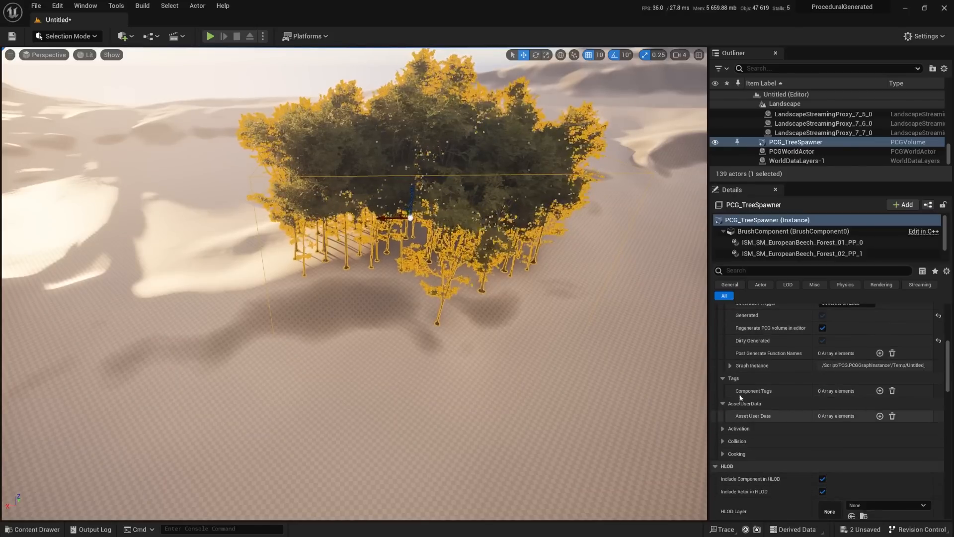
left_click(730, 365)
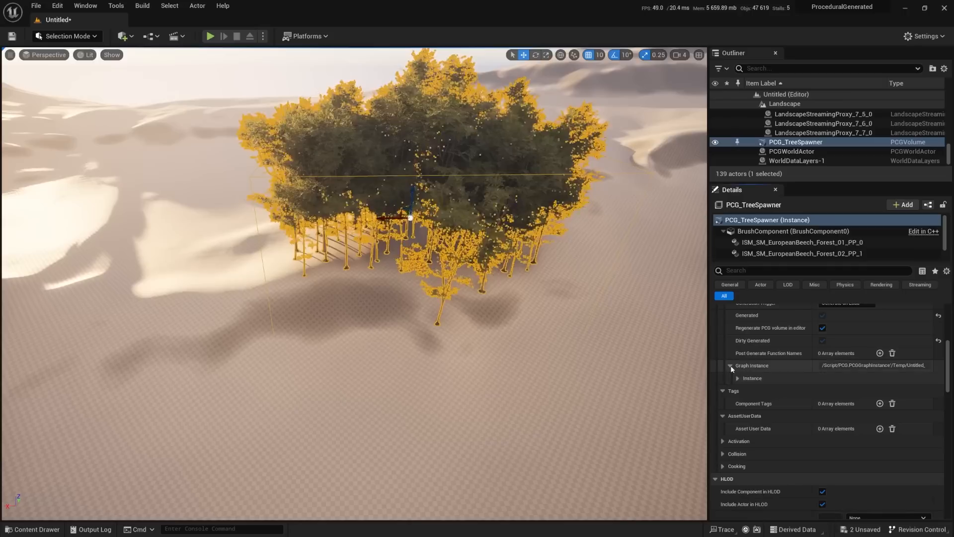
scroll(774, 360, "up", 10)
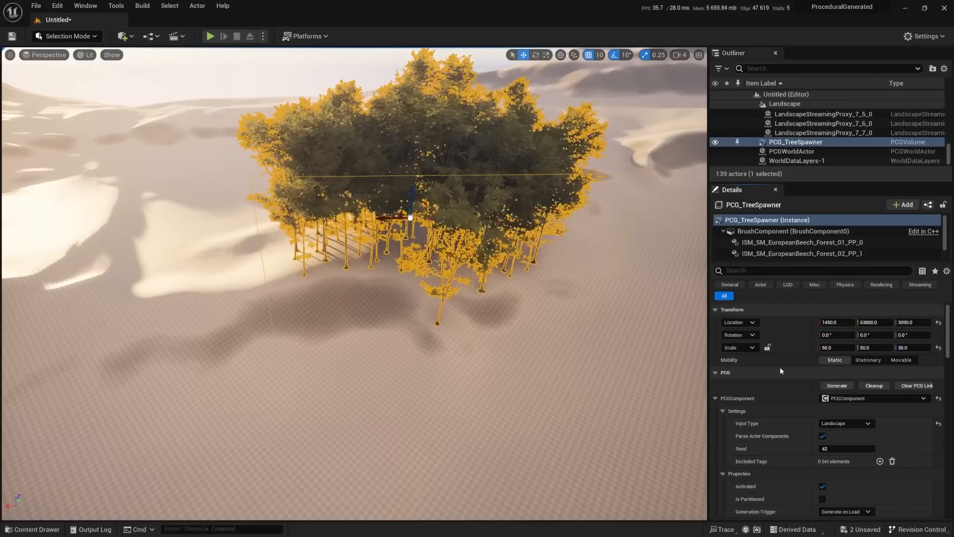
scroll(780, 369, "down", 3)
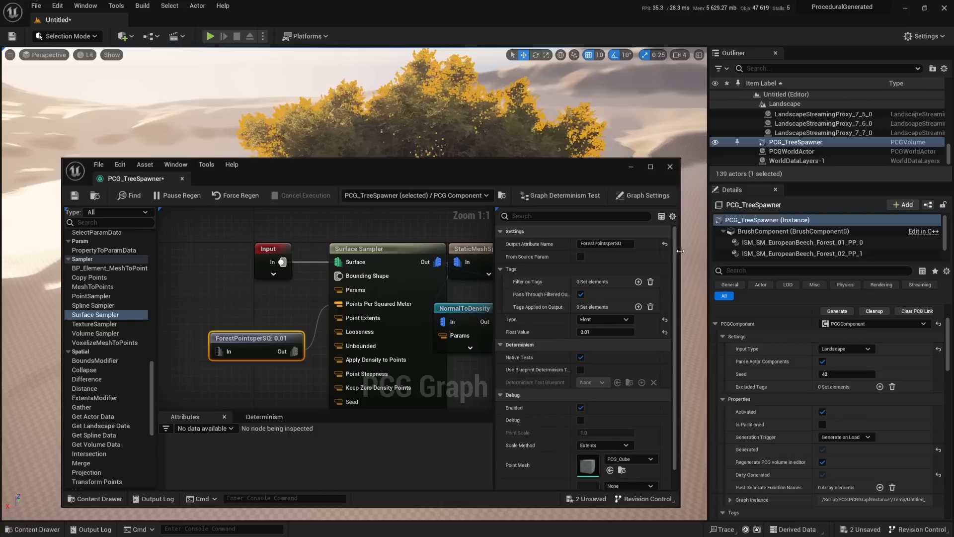
- Widen the floating graph editor window and review the actions available for the ForestPointsperSQ node
left_click_drag(677, 255, 730, 261)
right_click(252, 340)
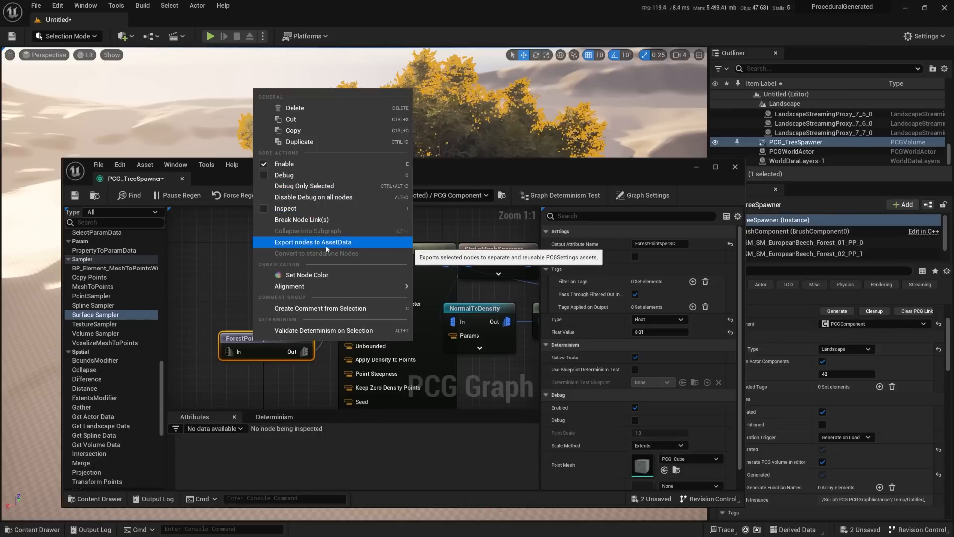
left_click(224, 285)
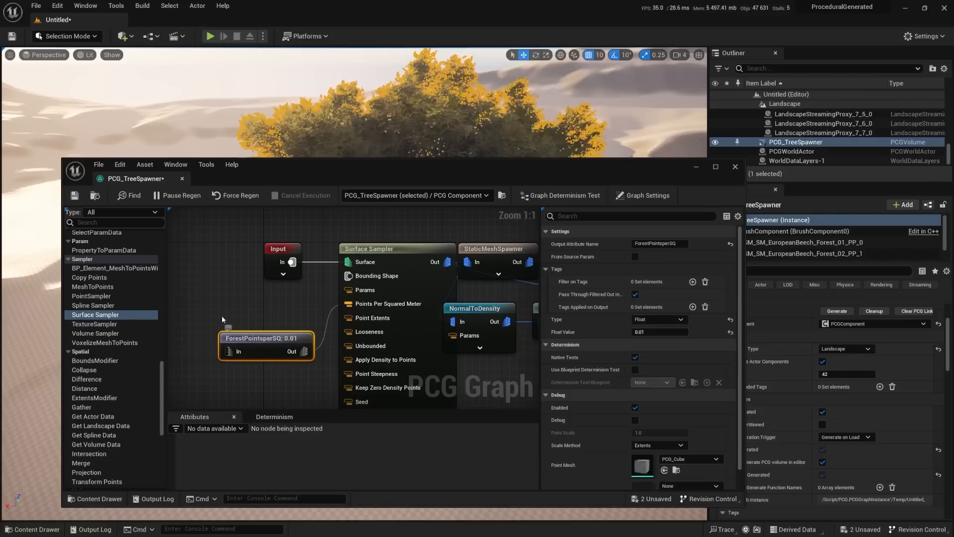
right_click(214, 304)
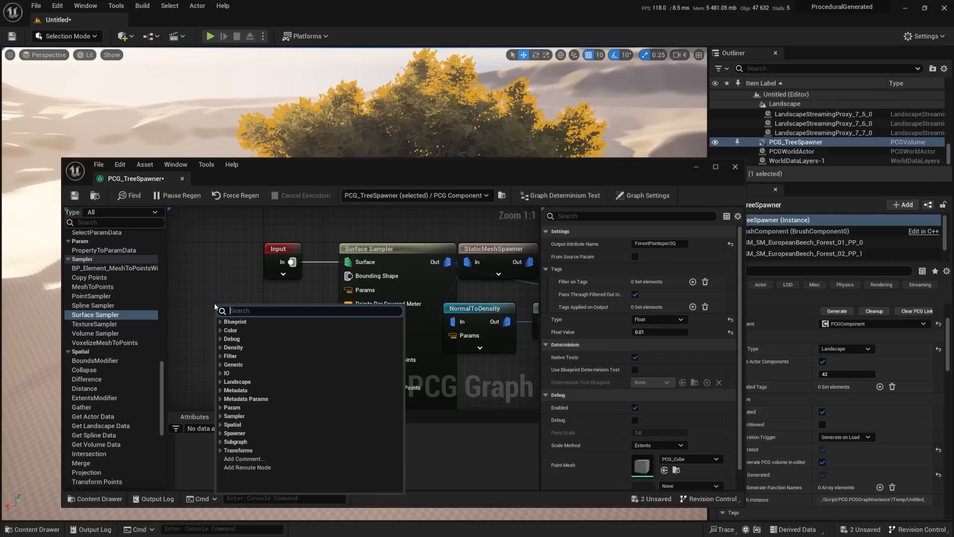
type("create")
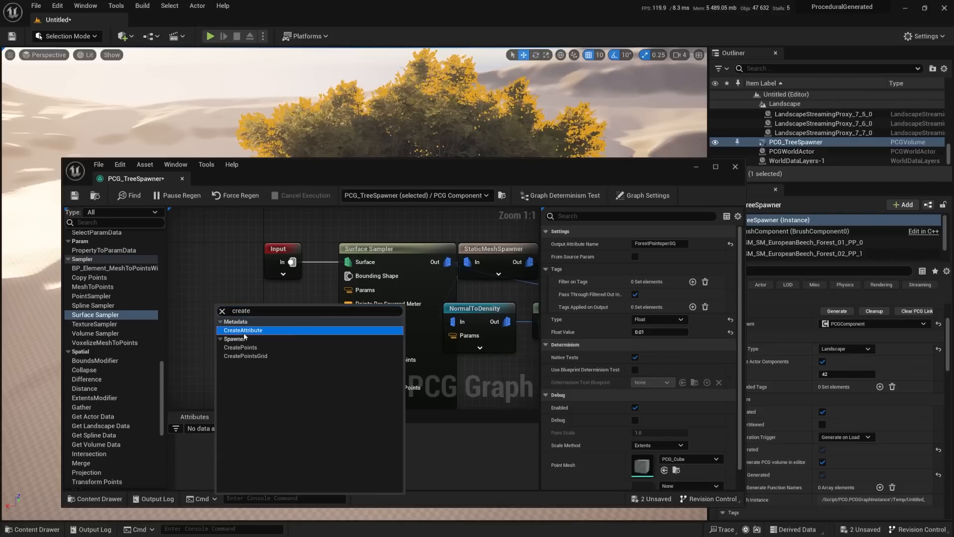
left_click(243, 330)
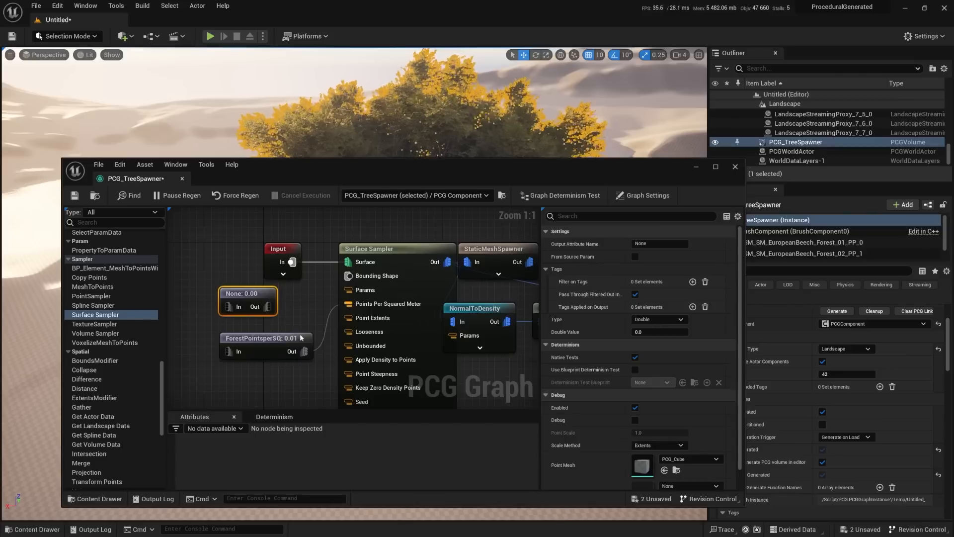
key("Delete")
- Export the ForestPointsperSQ node to a reusable settings asset named PCGSet_ForestDensity in the ProceduralContentGeneration folder
left_click(255, 339)
right_click(254, 338)
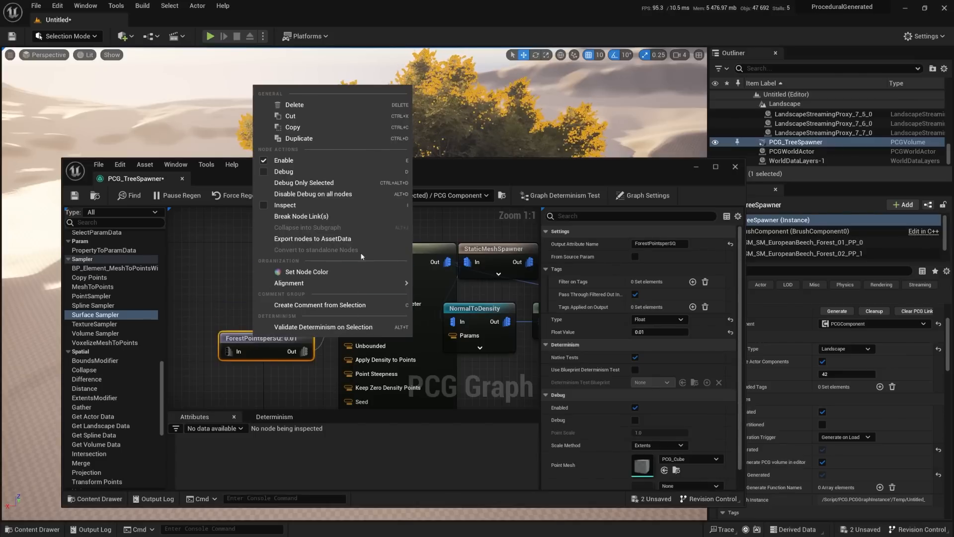
left_click(313, 242)
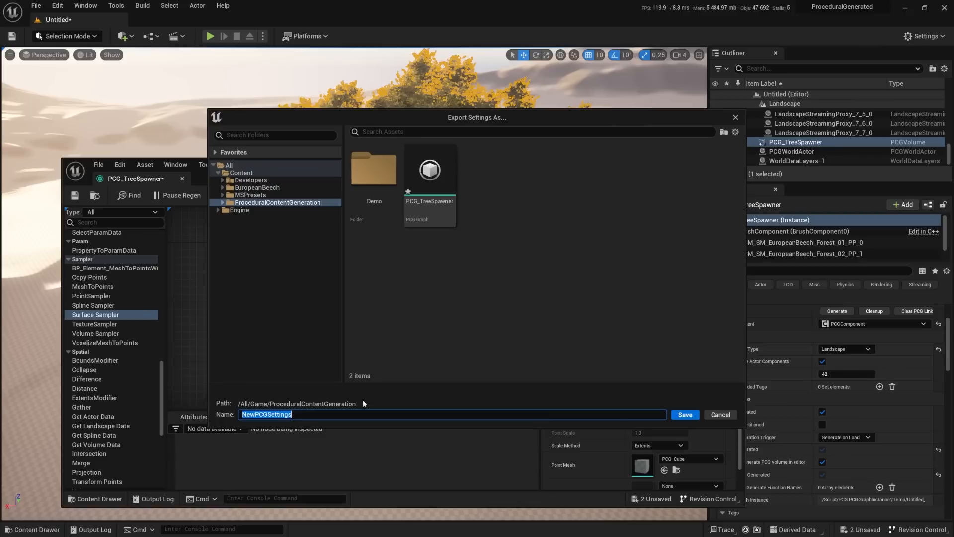
type("PC")
type("G")
type("S")
type("ett")
type("Fores")
type("t")
type("Densi")
type("ty")
left_click(688, 415)
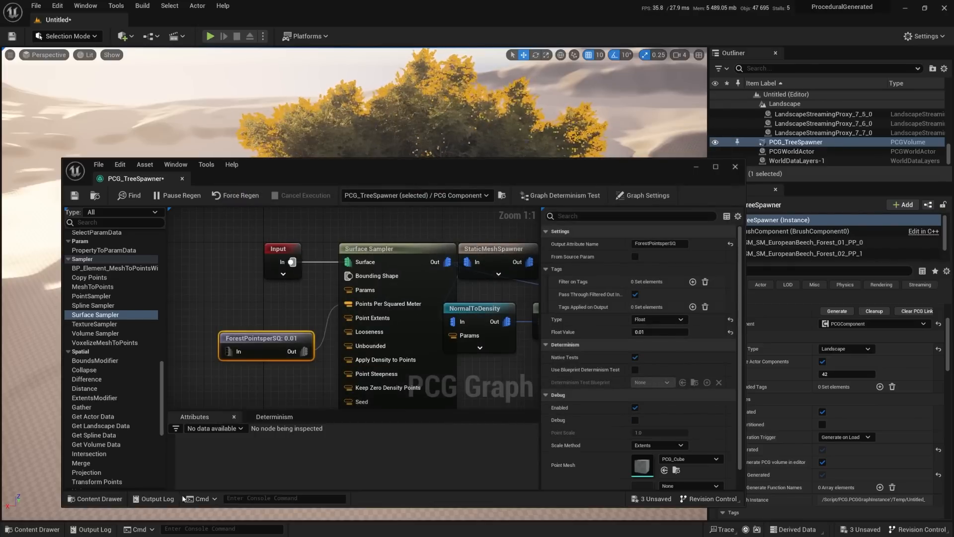
- Locate the PCGSet_ForestDensity asset in the ProceduralContentGeneration folder and open it for editing
left_click(51, 530)
left_click_drag(478, 174, 484, 55)
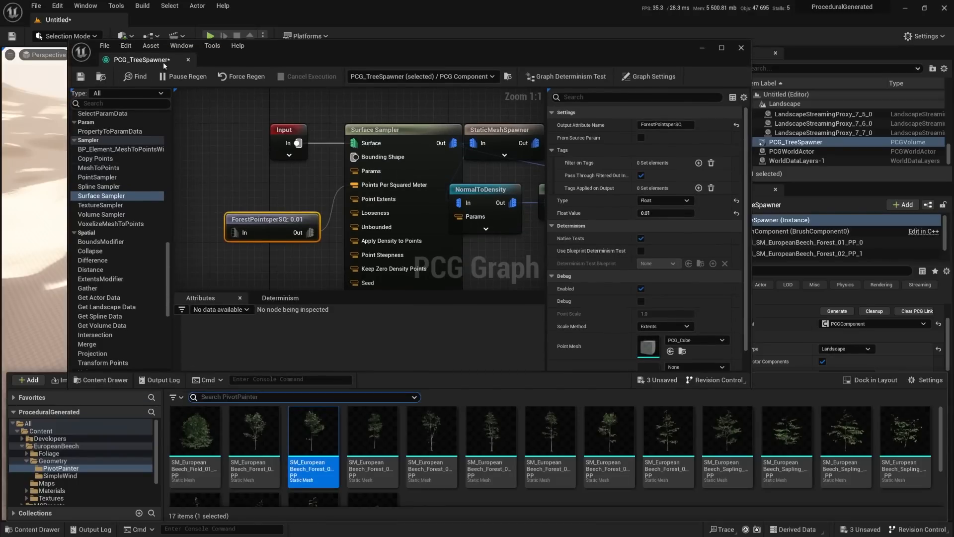
left_click(101, 80)
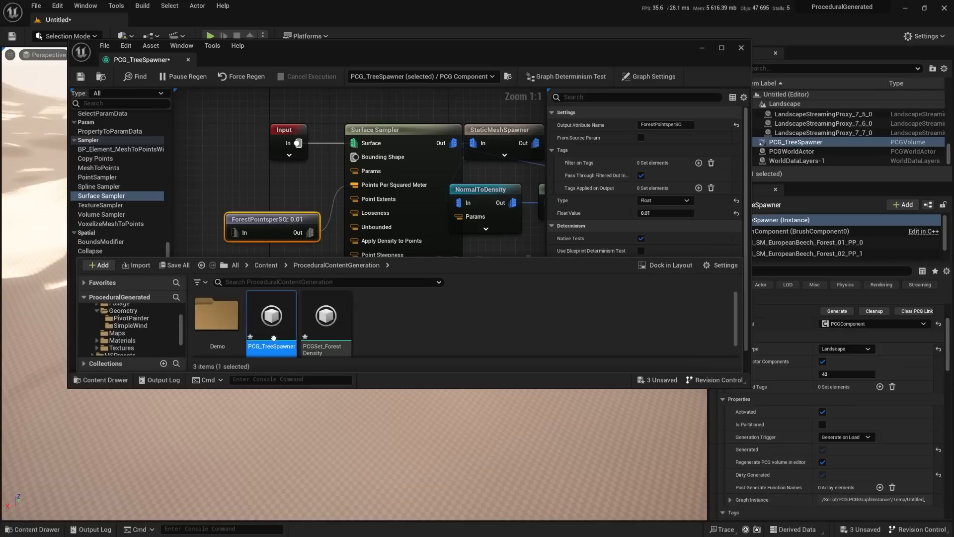
double_click(328, 322)
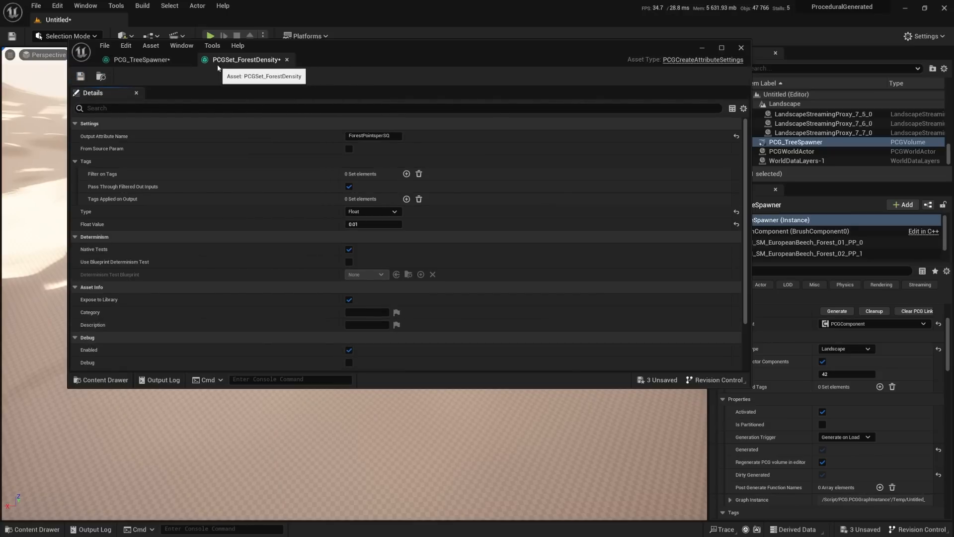
- Add an instance of the PCGSet_ForestDensity asset to the PCG_TreeSpawner graph, beside the ForestPointsperSQ node
left_click(387, 139)
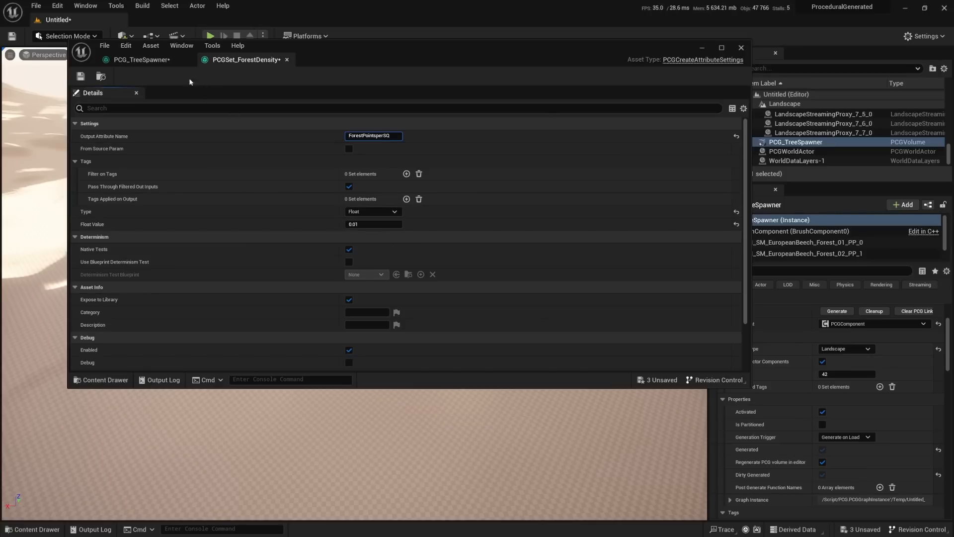
left_click(133, 60)
left_click_drag(224, 197, 268, 219)
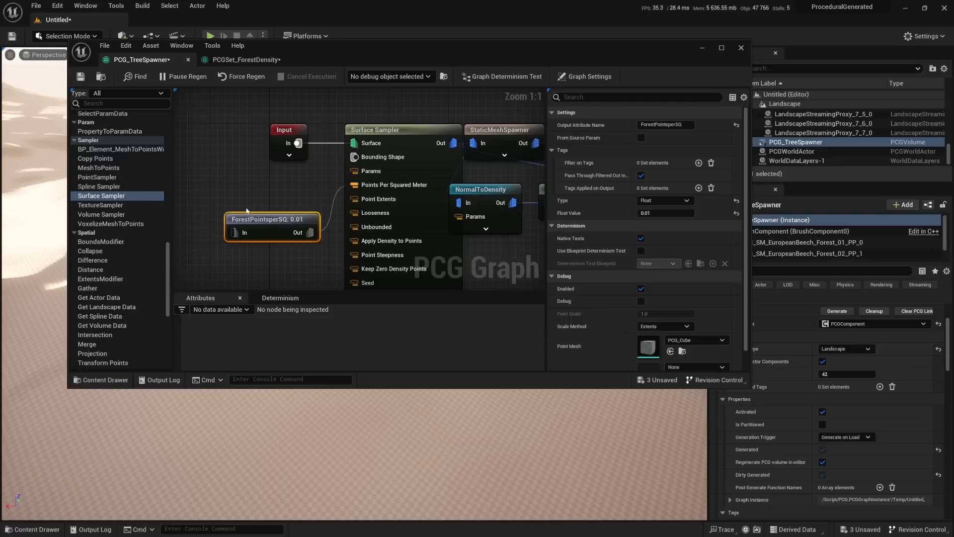
scroll(120, 227, "down", 1)
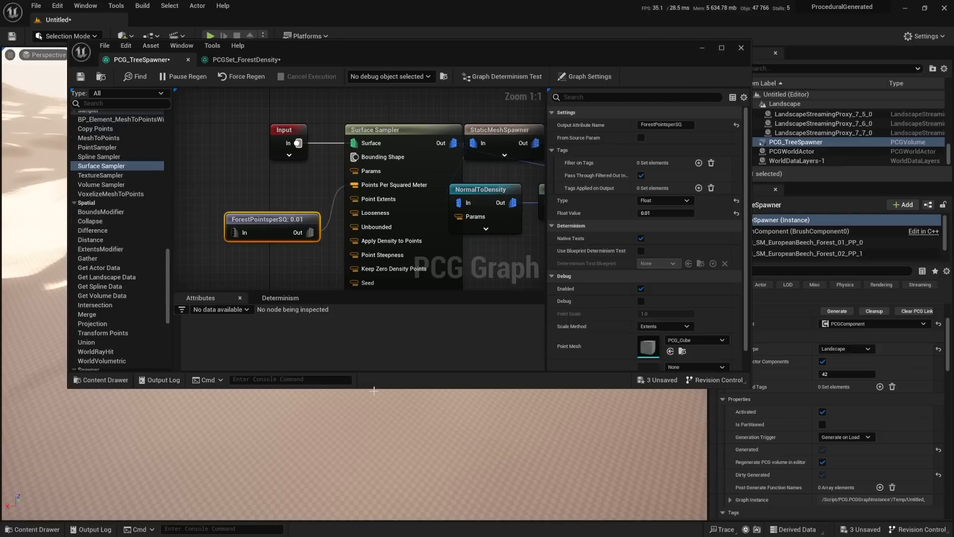
left_click(33, 529)
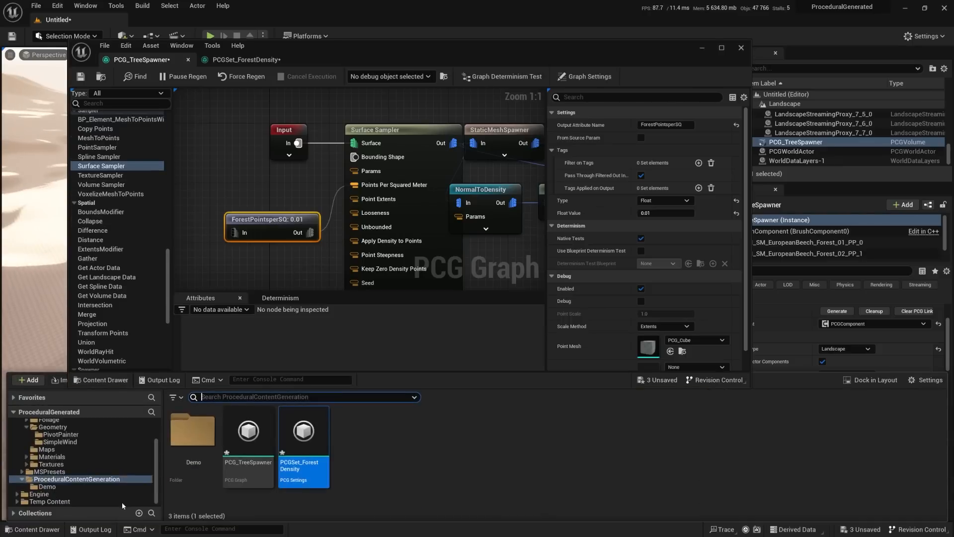
left_click_drag(306, 409, 226, 173)
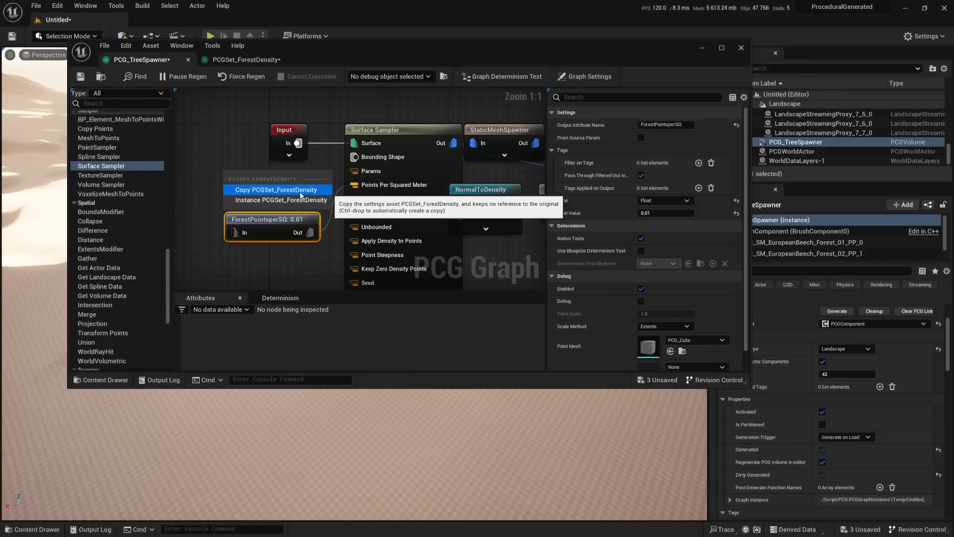
left_click(253, 200)
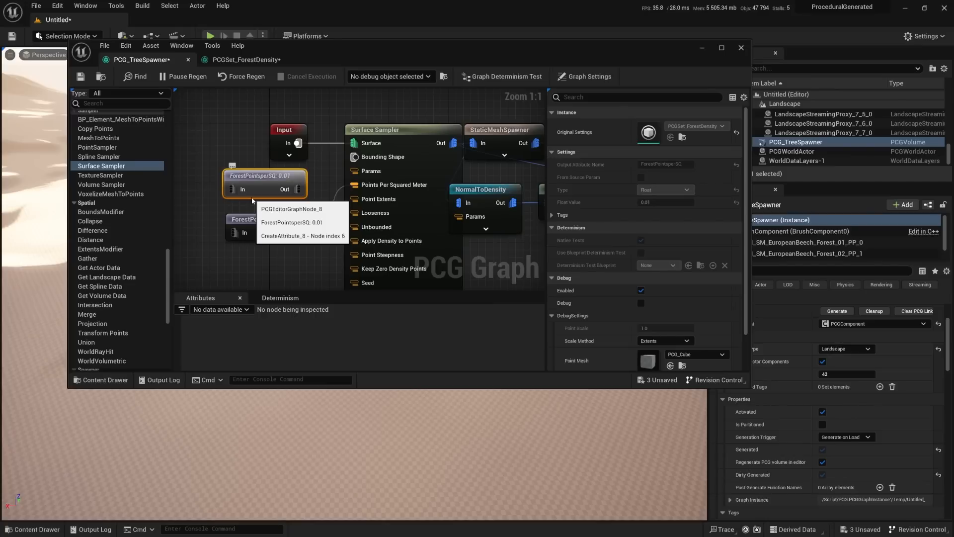
- Connect the settings instance to the Surface Sampler's Points Per Squared Meter, and delete the original ForestPointsperSQ node it replaces
left_click_drag(261, 223, 261, 253)
left_click_drag(267, 184, 361, 184)
left_click_drag(240, 231, 276, 256)
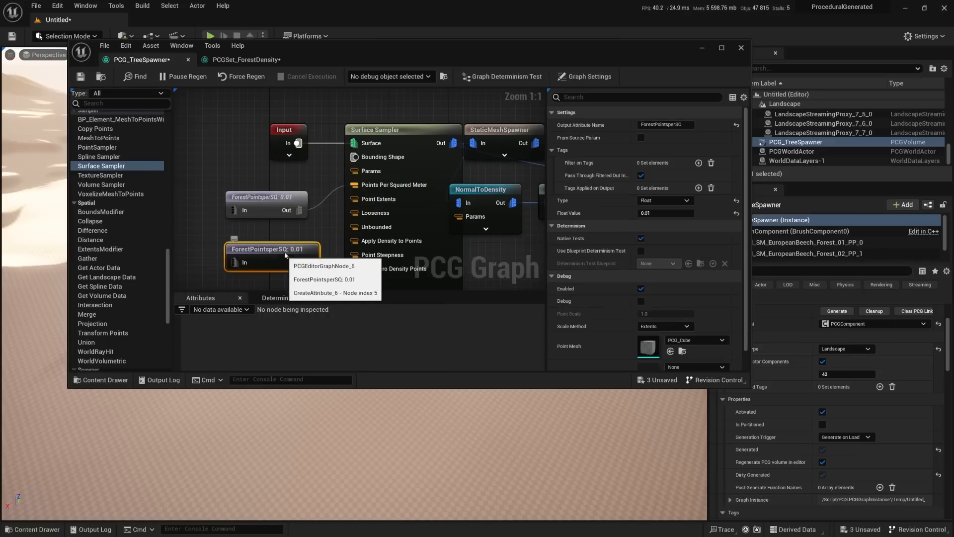
key("Delete")
left_click_drag(267, 213, 275, 235)
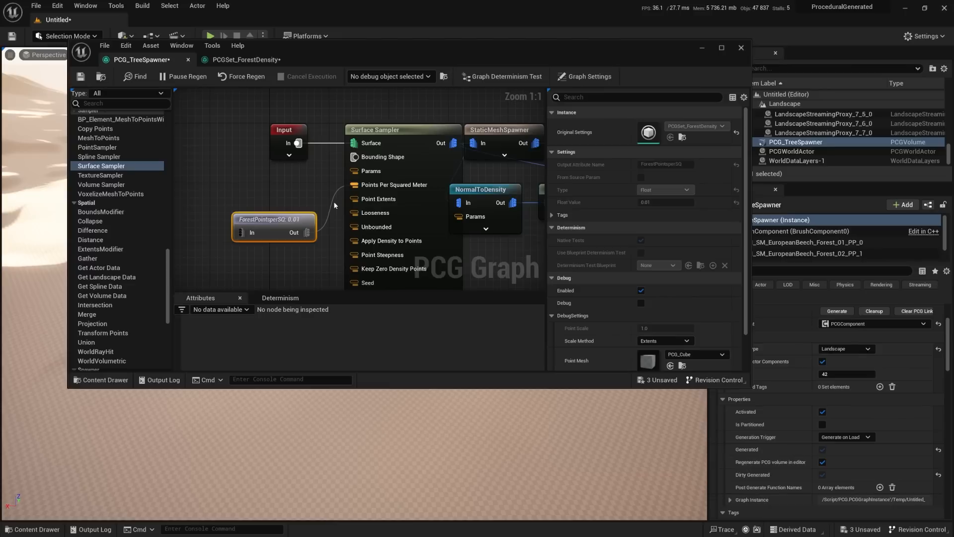
- Shift the NormalToDensity and Density Filter nodes away from the Surface Sampler, and move the graph window clear of the forest
right_click_drag(339, 201, 285, 200)
right_click_drag(469, 252, 466, 223)
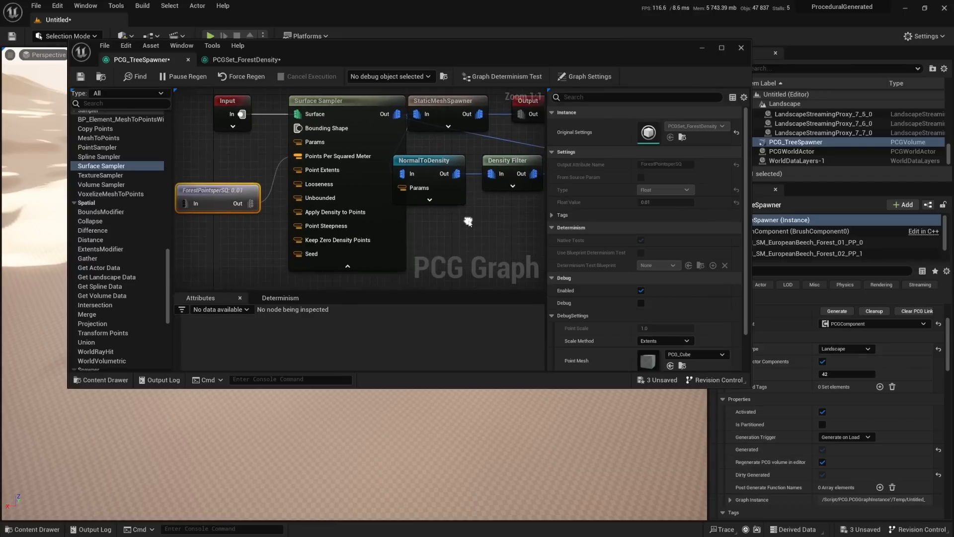
left_click_drag(436, 164, 463, 158)
left_click_drag(393, 49, 552, 237)
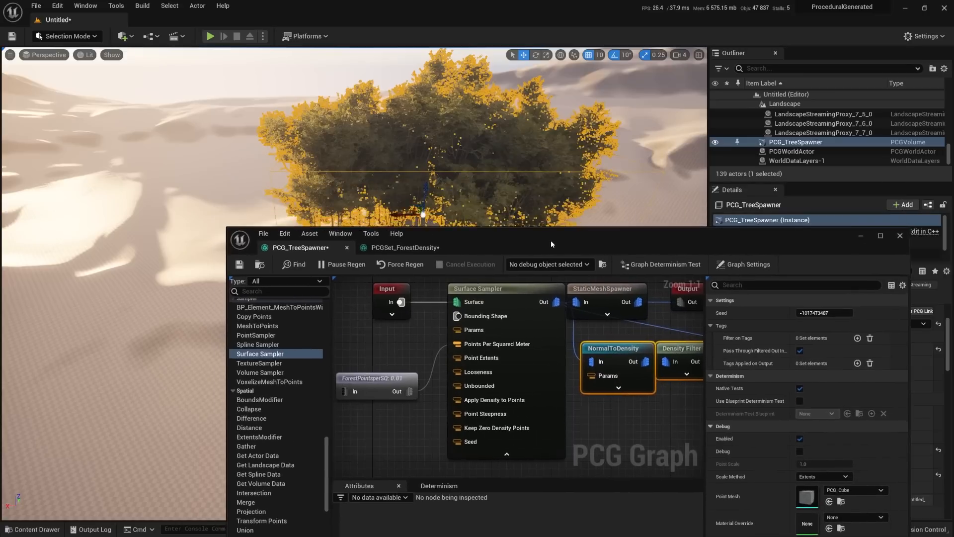
left_click(370, 374)
left_click_drag(470, 256, 438, 324)
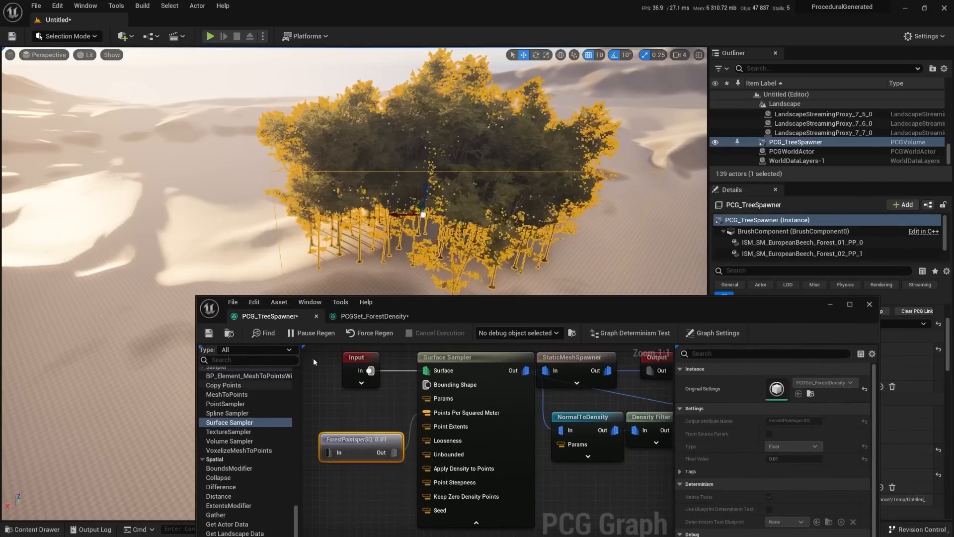
- Save all unsaved work, storing the level as DemoPCG in the ProceduralContentGeneration folder
left_click(235, 303)
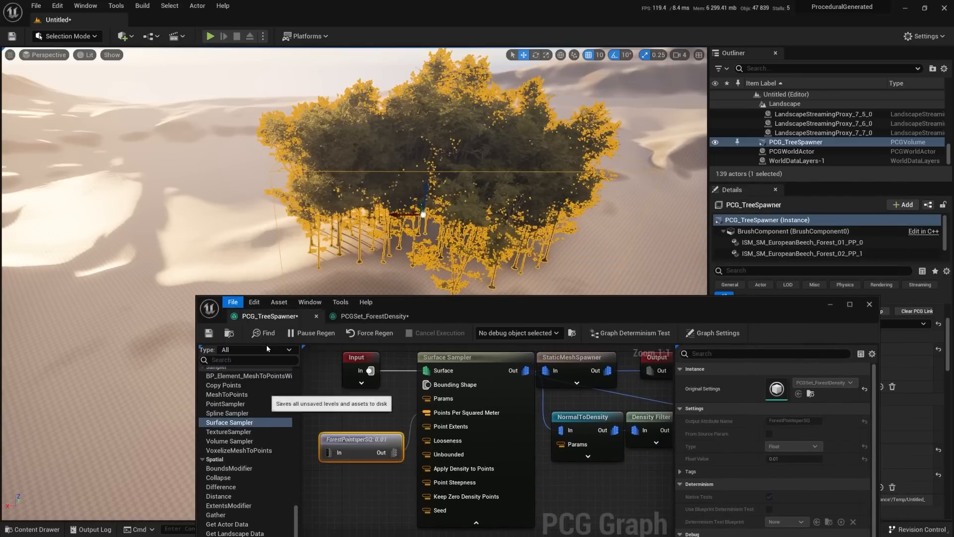
left_click(254, 347)
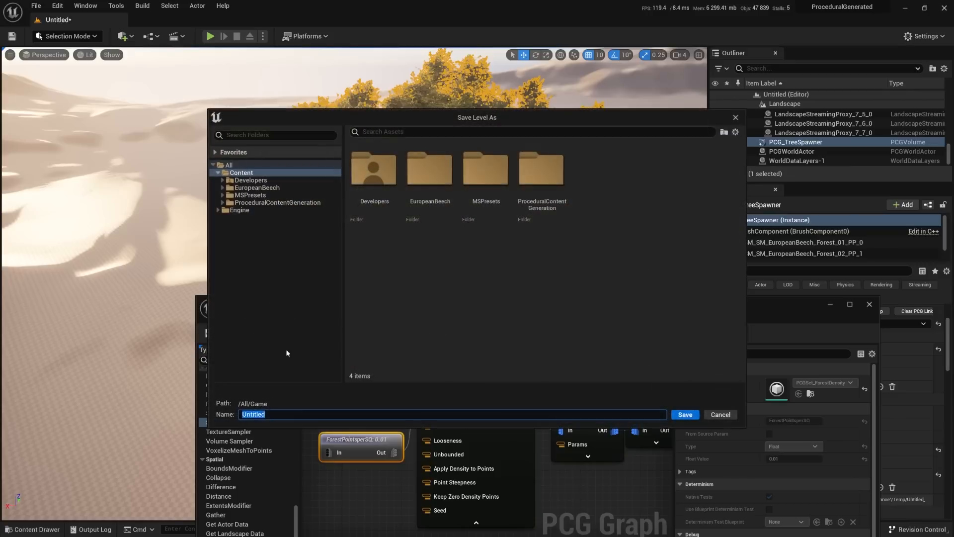
left_click(259, 195)
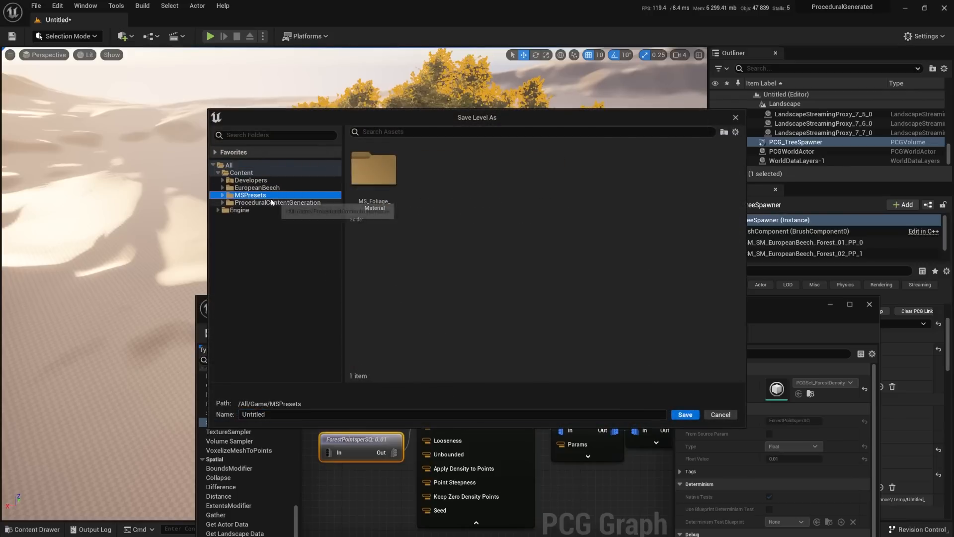
left_click(272, 202)
left_click(272, 418)
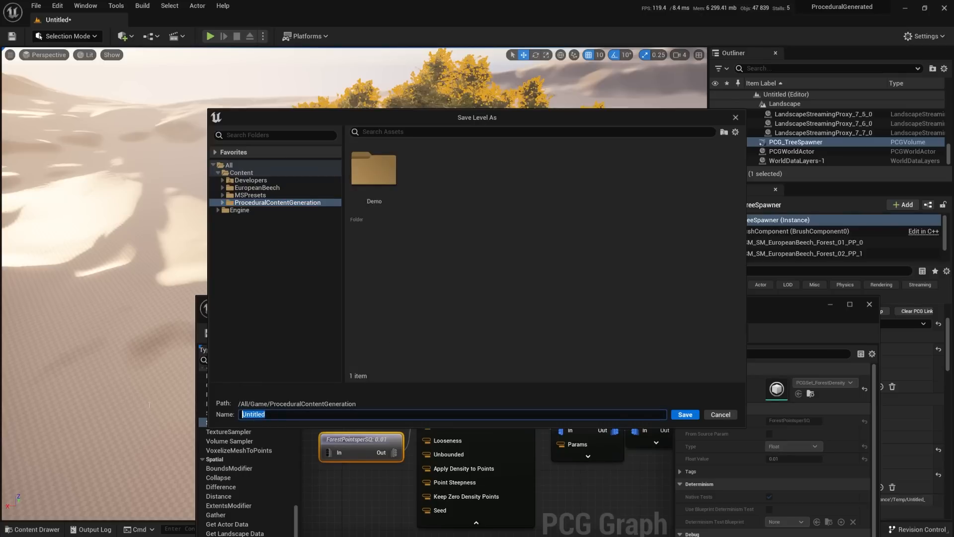
type("DemoPS")
key("BackSpace")
type("CG")
left_click(687, 416)
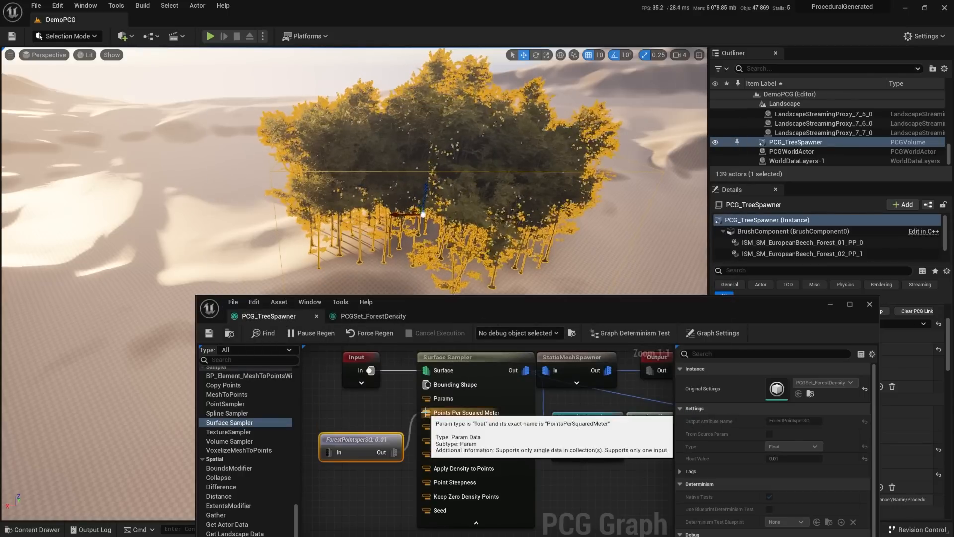
- Set the Float Value of the PCGSet_ForestDensity settings asset to 0.005
scroll(341, 405, "down", 2)
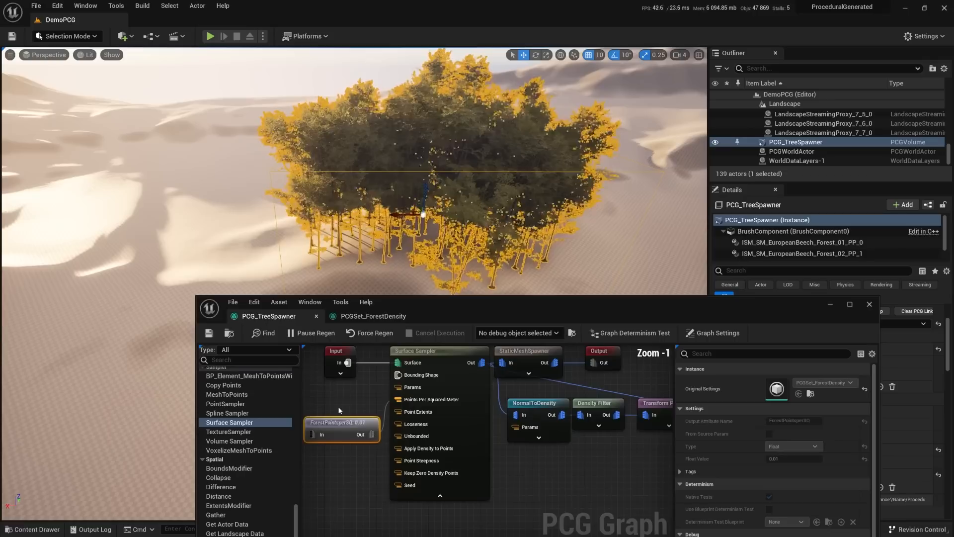
left_click(377, 316)
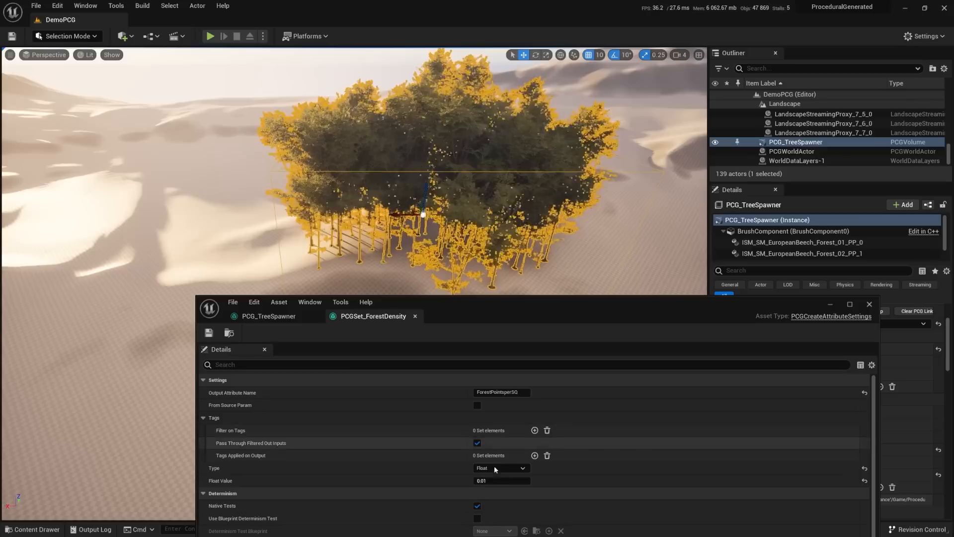
left_click(495, 482)
left_click(495, 482)
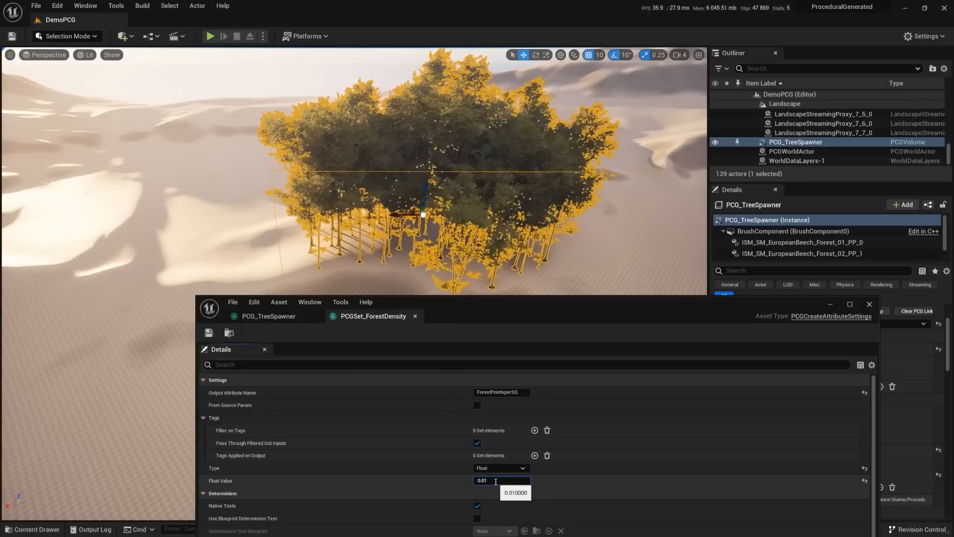
key("BackSpace")
type("05")
key("Return")
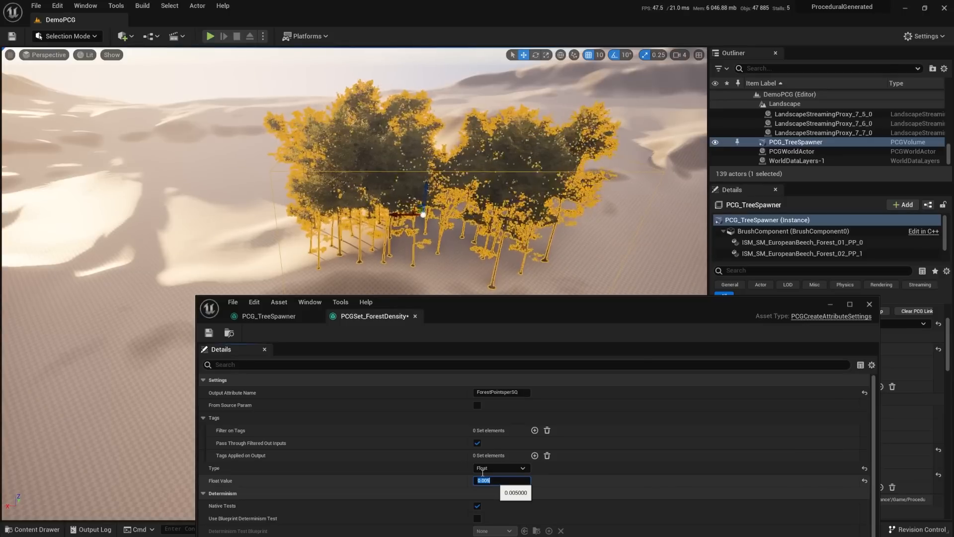
- Close the PCG_TreeSpawner graph and move the remaining PCGSet_ForestDensity window aside
left_click(268, 316)
middle_click(277, 318)
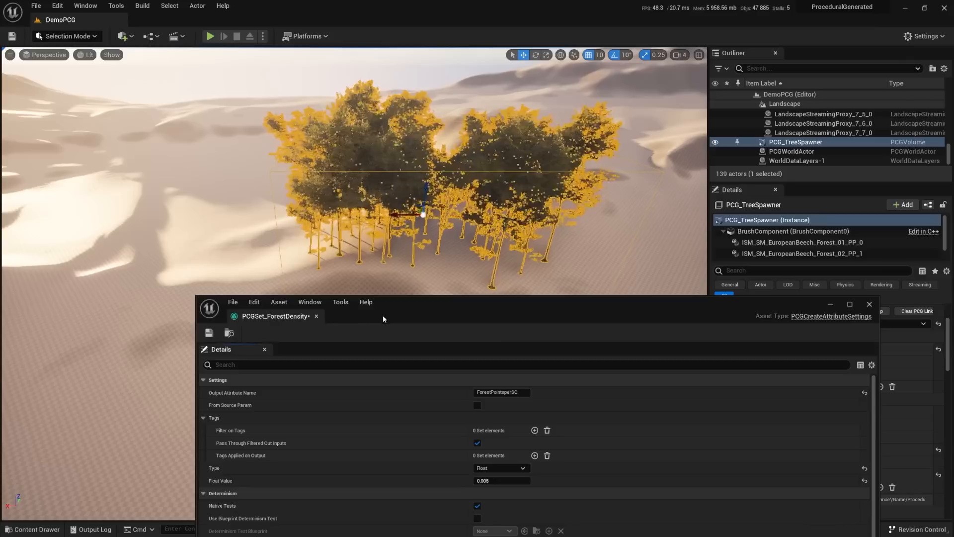
left_click_drag(280, 319, 481, 267)
- Try placing a second PCG_TreeSpawner volume in the level from the ProceduralContentGeneration folder, and delete it
key("ctrl+space")
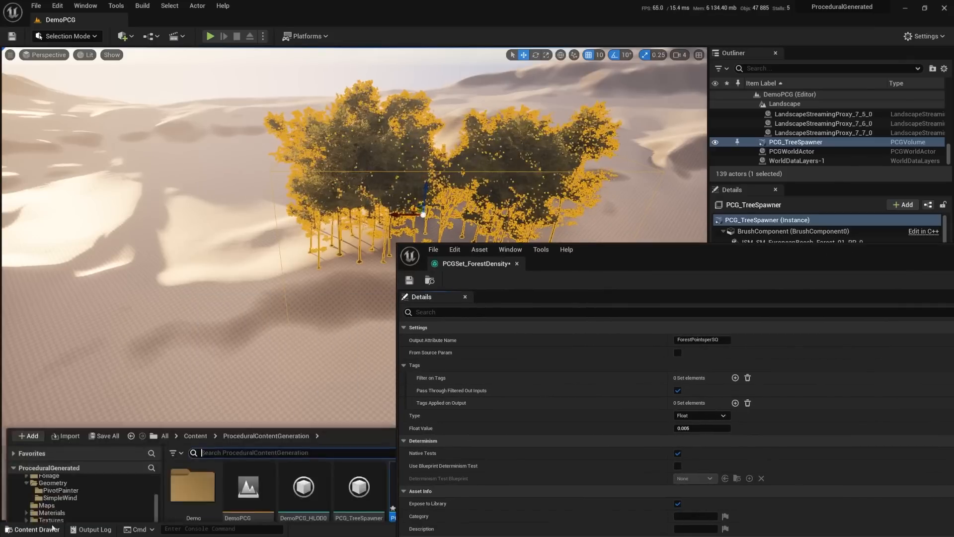
left_click_drag(347, 441, 305, 345)
key("f")
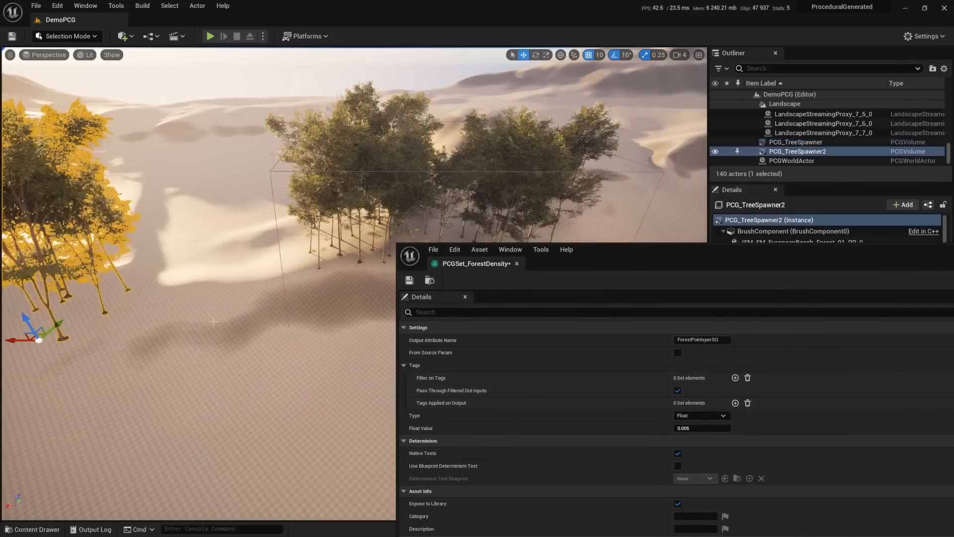
left_click_drag(621, 265, 326, 128)
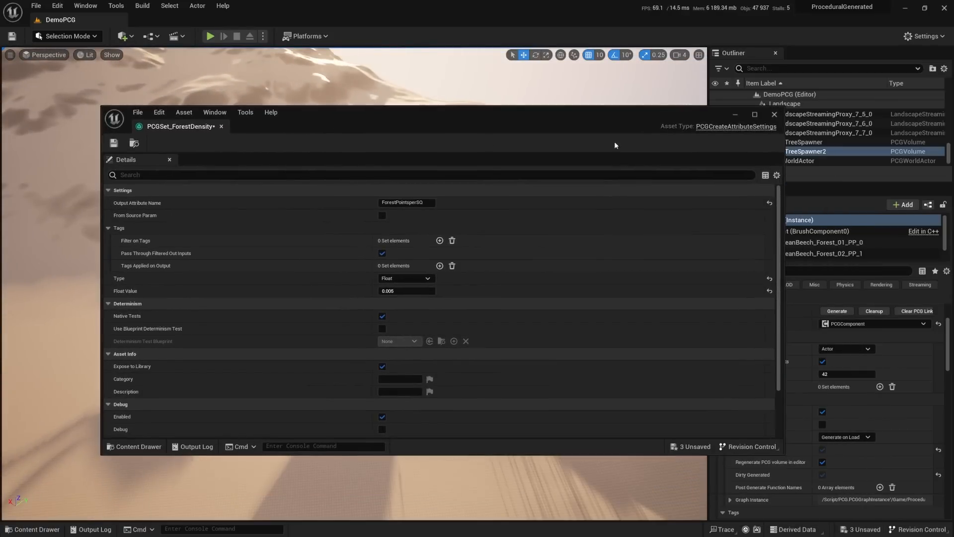
left_click(733, 114)
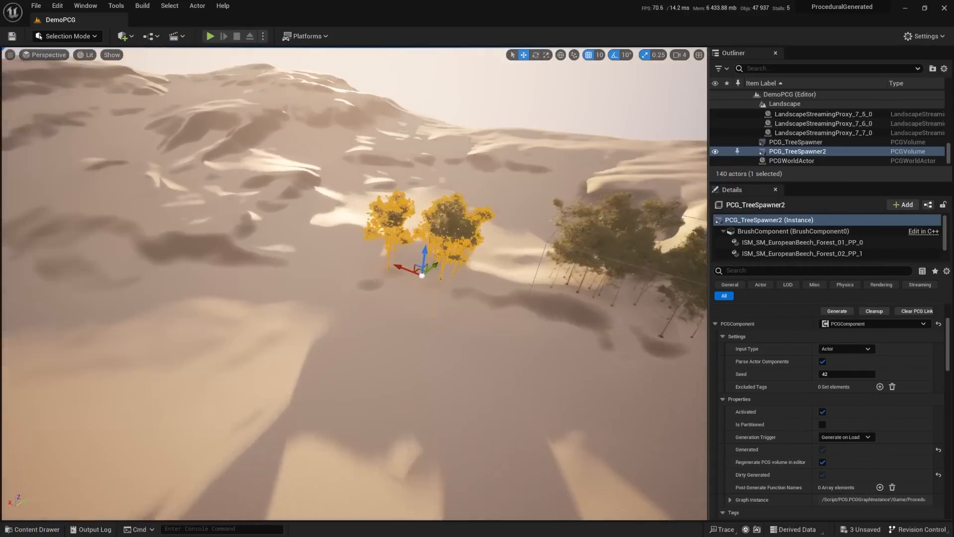
right_click_drag(504, 274, 656, 263)
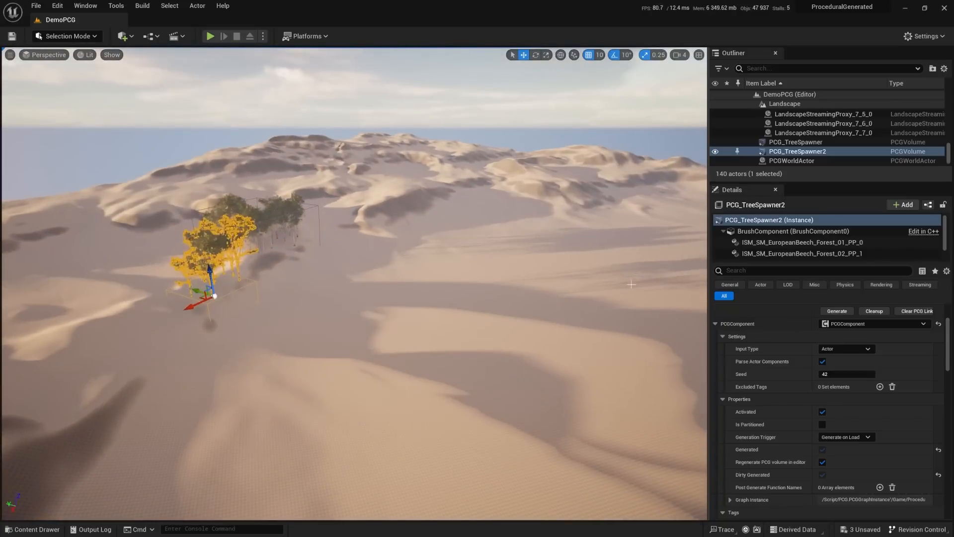
key("Delete")
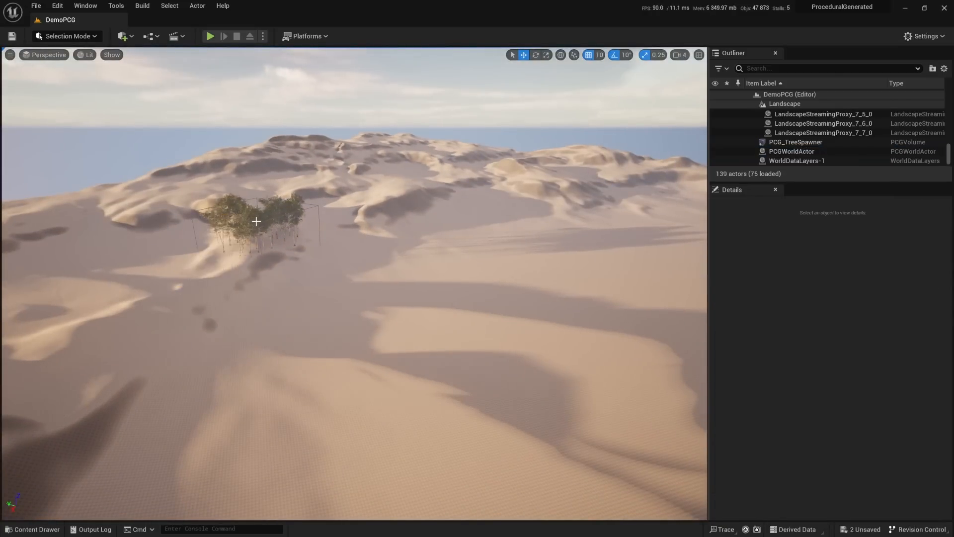
- Duplicate the original PCG_TreeSpawner volume three times and spread the copies across the desert landscape
key("ctrl+z")
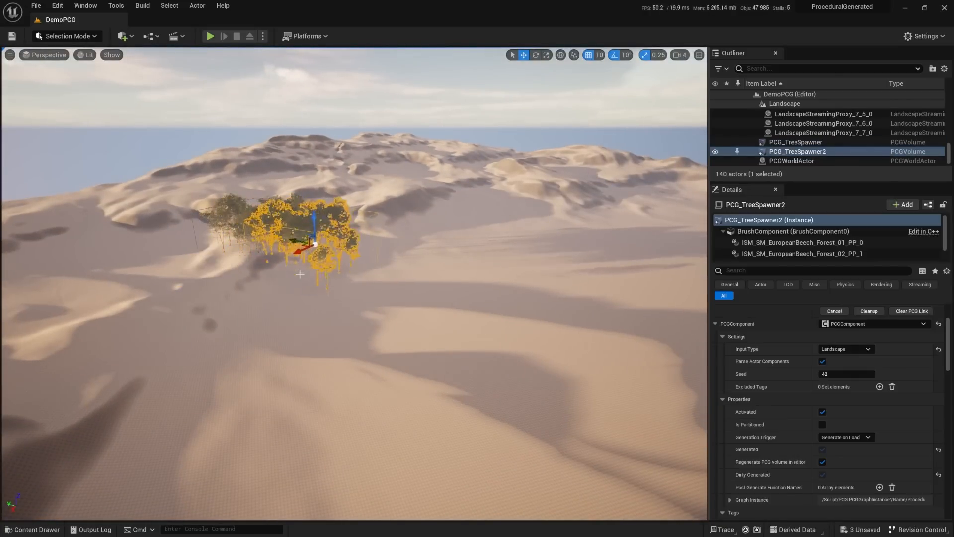
left_click_drag(304, 244, 552, 191)
key("w")
mouse_move(566, 242)
right_mouse_down()
mouse_move(549, 238)
mouse_move(567, 242)
right_mouse_up()
left_click_drag(566, 242, 380, 343, "alt")
right_click_drag(385, 273, 386, 274)
key("q")
key("e")
left_click_drag(376, 176, 376, 220)
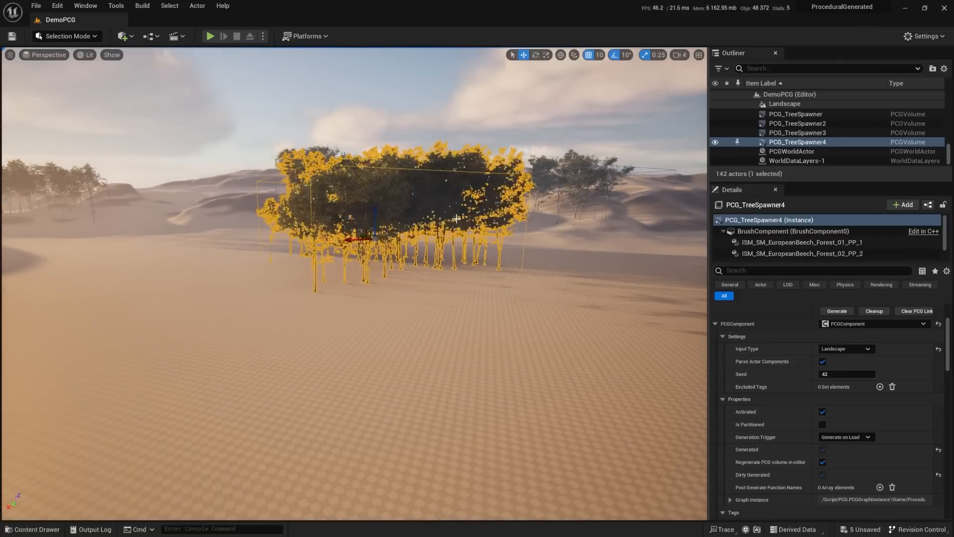
- Bring the PCGSet_ForestDensity settings back up and place the window so all the forests stay in view
key("a")
key("e")
right_click_drag(486, 251, 547, 265)
left_click(39, 530)
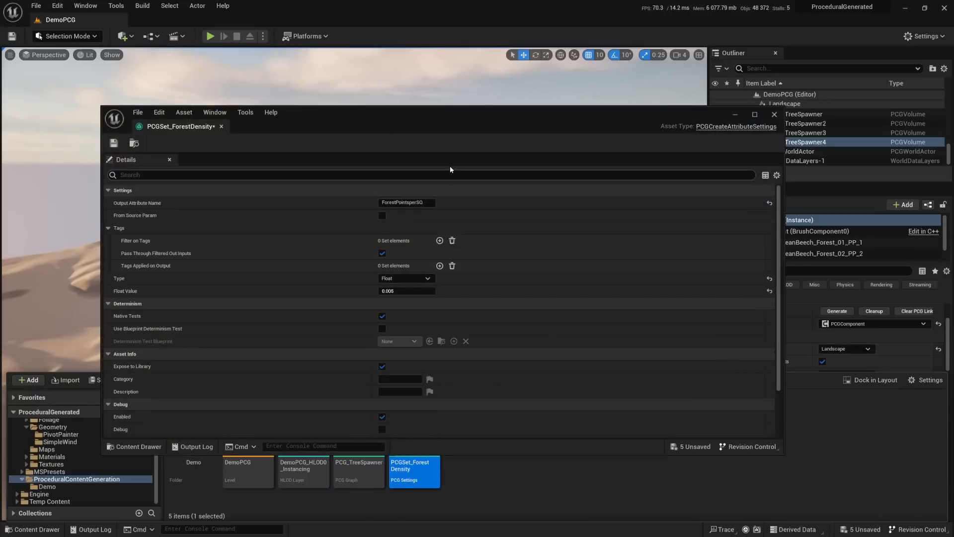
left_click_drag(437, 113, 494, 346)
right_click_drag(469, 279, 469, 311)
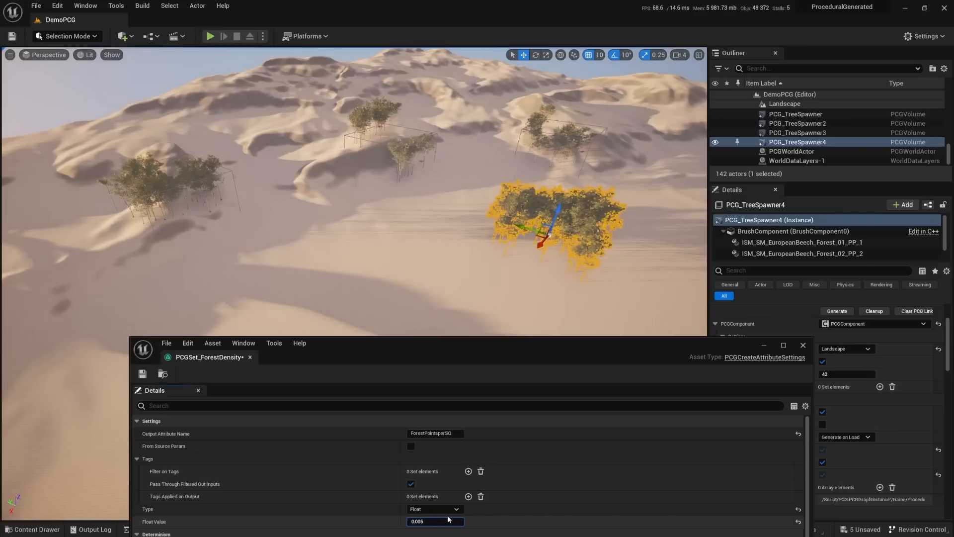
- Set the Float Value of PCGSet_ForestDensity to 0.01
key("BackSpace")
key("BackSpace")
type("1")
key("Return")
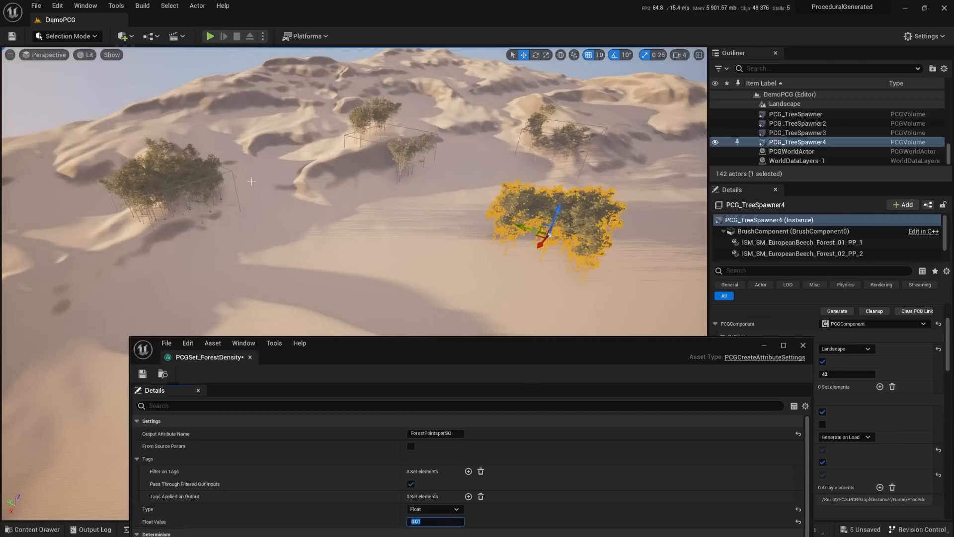
- Select the PCG_TreeSpawner2 forest and try a PCGSet_ForestDensity Float Value of 0.03, settling on 0.02
left_click(411, 147)
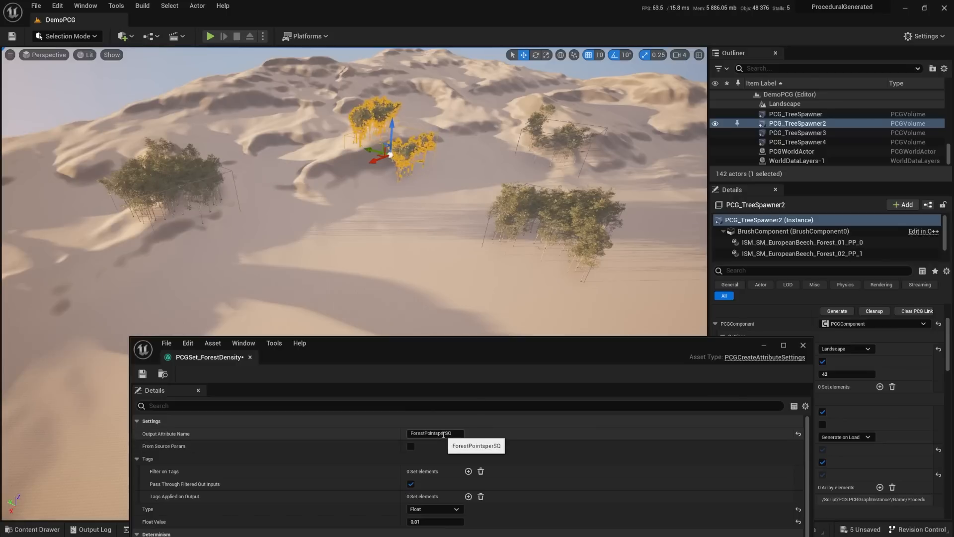
left_click(428, 523)
type("0.03")
key("Return")
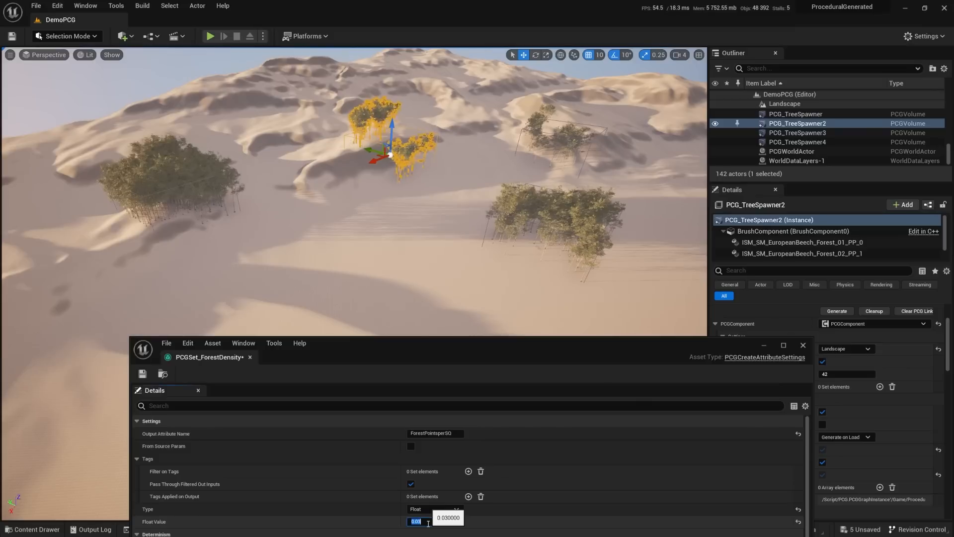
key("Return")
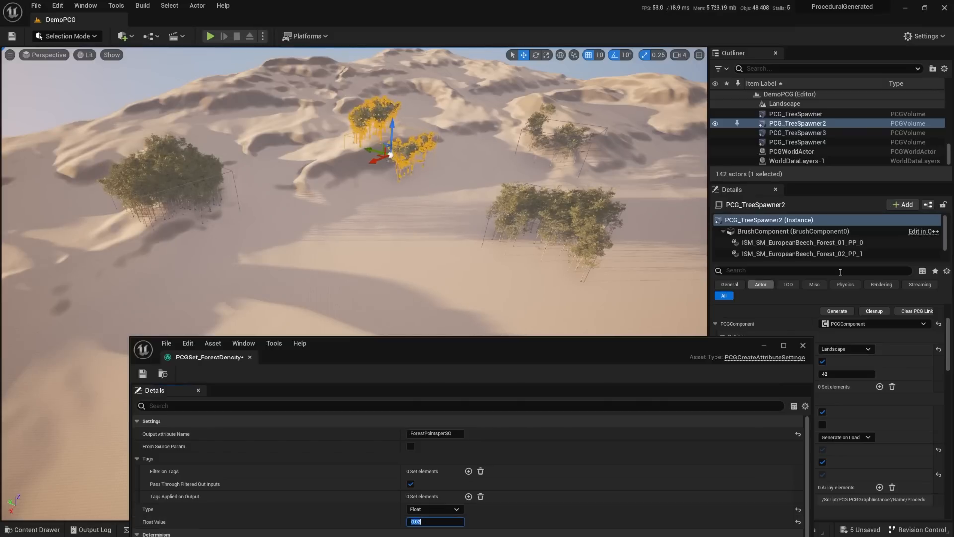
- Regenerate the PCG_TreeSpawner2, PCG_TreeSpawner4 and PCG_TreeSpawner3 forests one after another
left_click(844, 313)
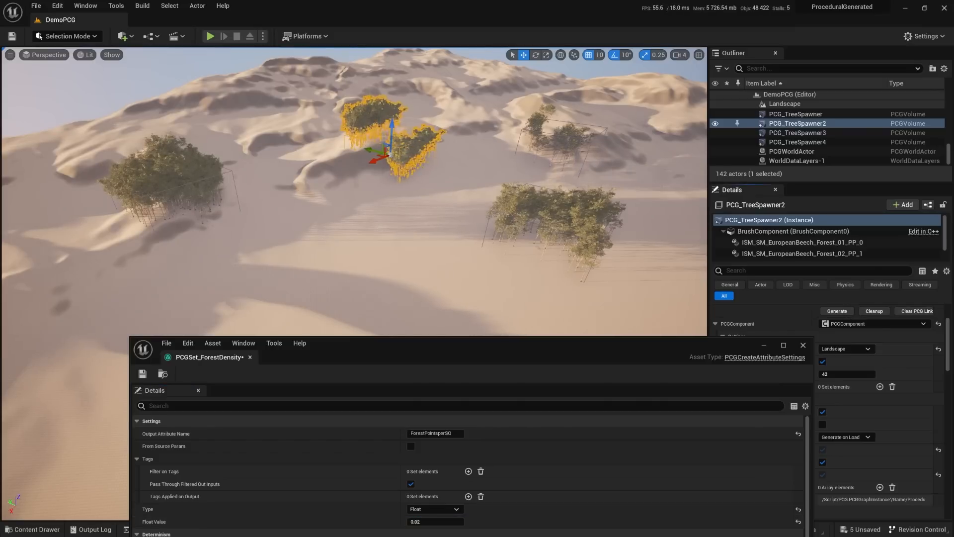
left_click(599, 231)
left_click(841, 312)
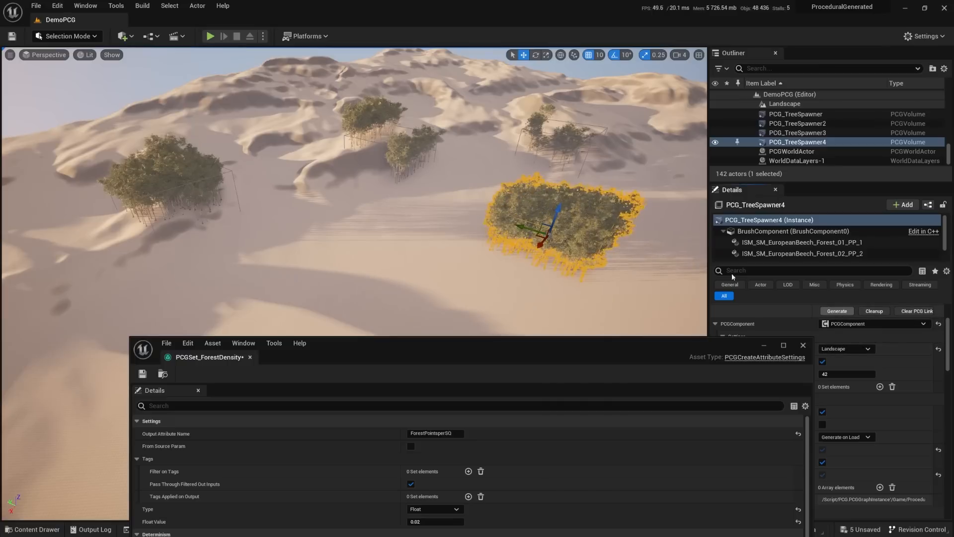
left_click(574, 139)
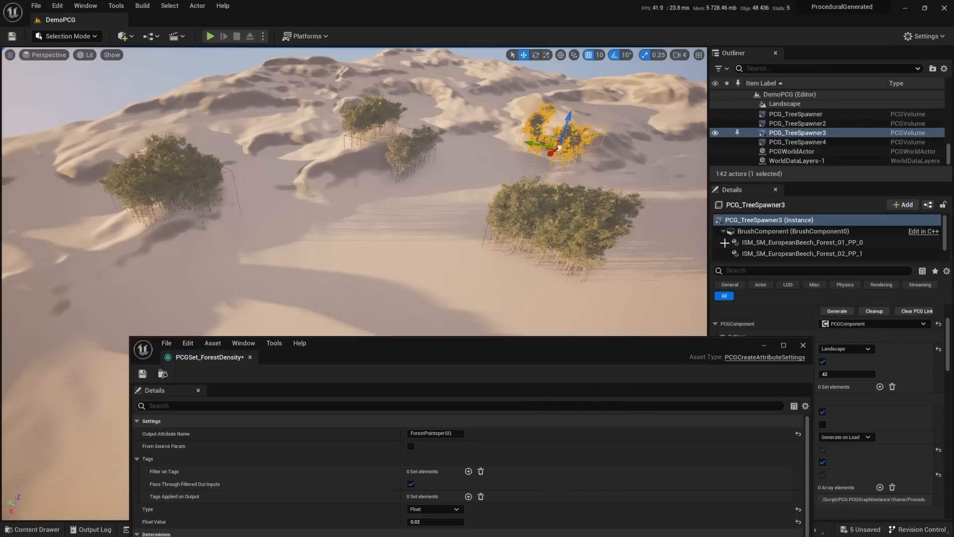
left_click(837, 311)
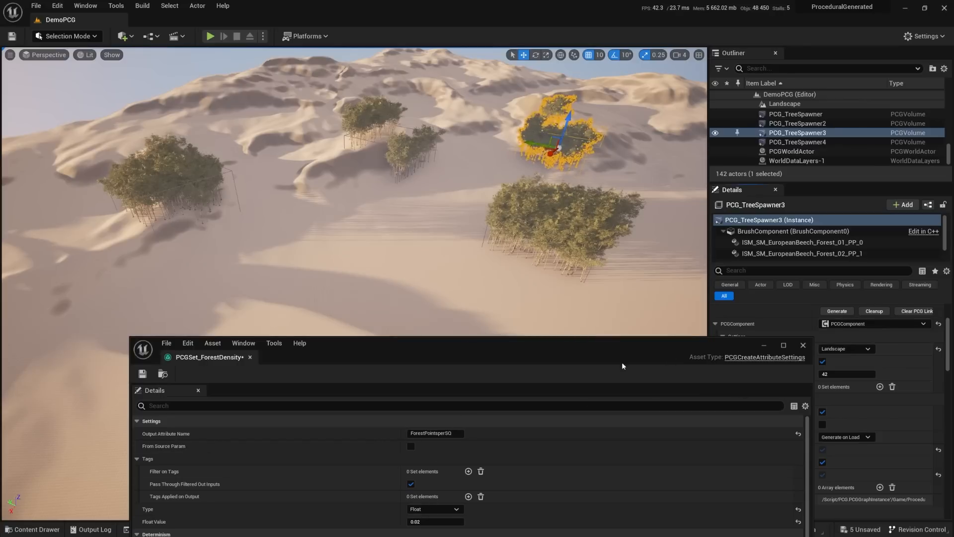
- Set the Float Value of PCGSet_ForestDensity to 0.01 and shift its window aside to uncover the volume details
left_click(572, 254)
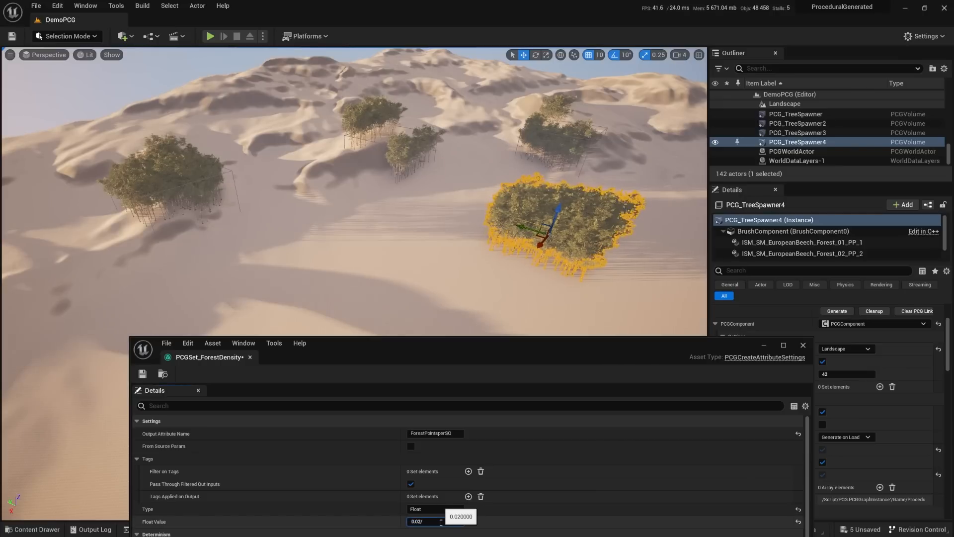
key("Return")
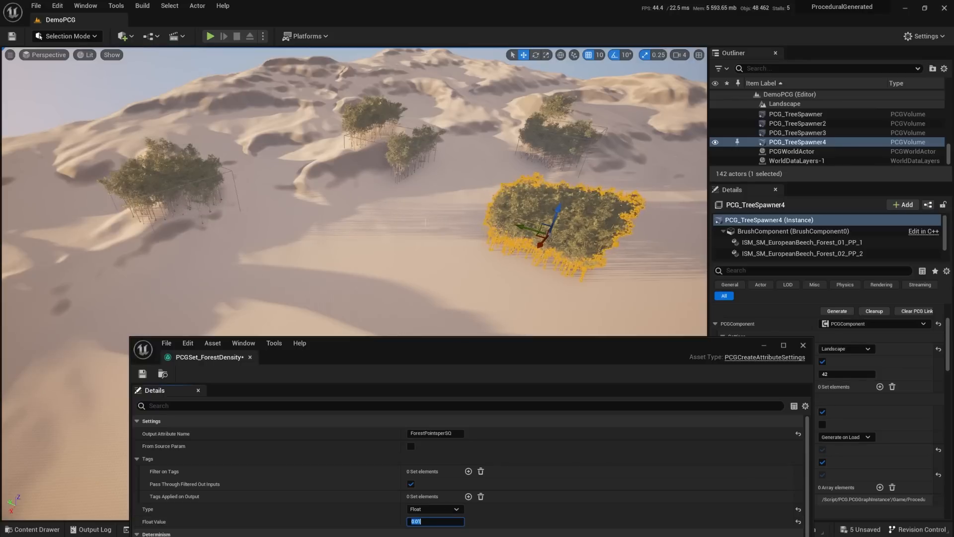
left_click_drag(649, 340, 589, 343)
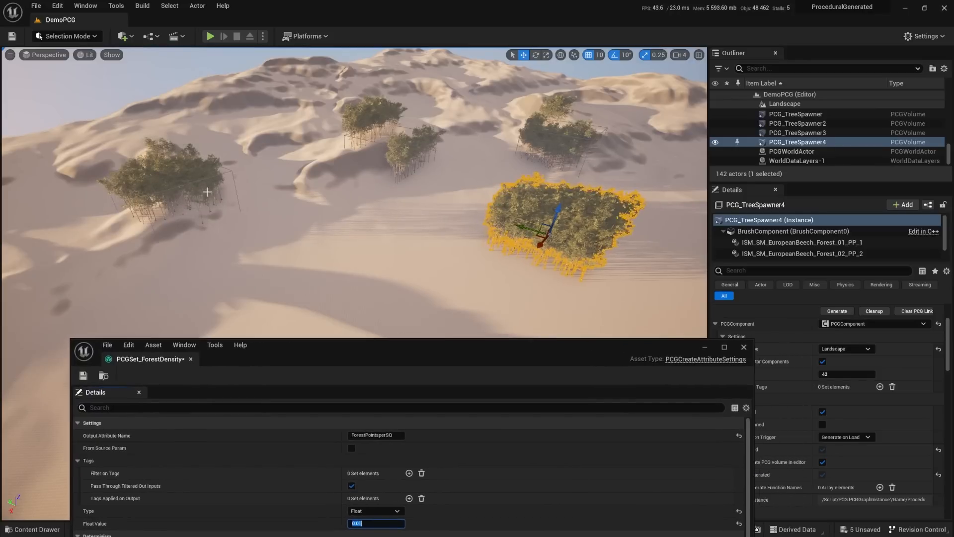
- Select the forests in turn to compare their tree density and regenerate PCG_TreeSpawner4
left_click(213, 195)
left_click(582, 246)
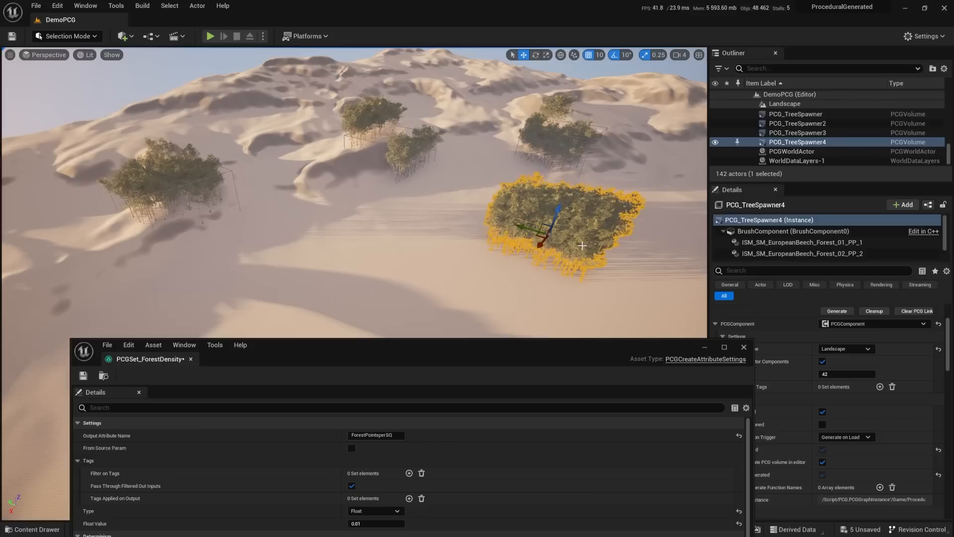
left_click(571, 146)
left_click(410, 145)
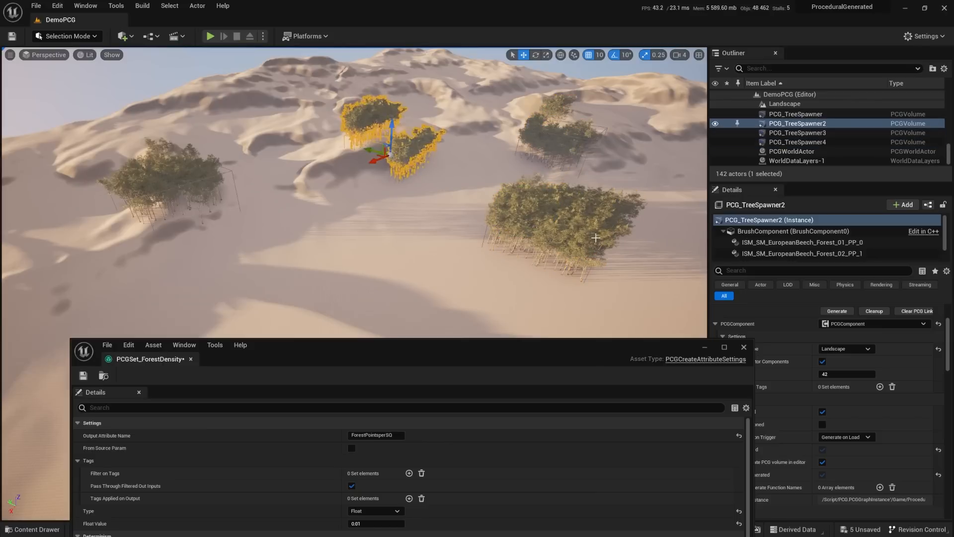
left_click(604, 260)
left_click(556, 221)
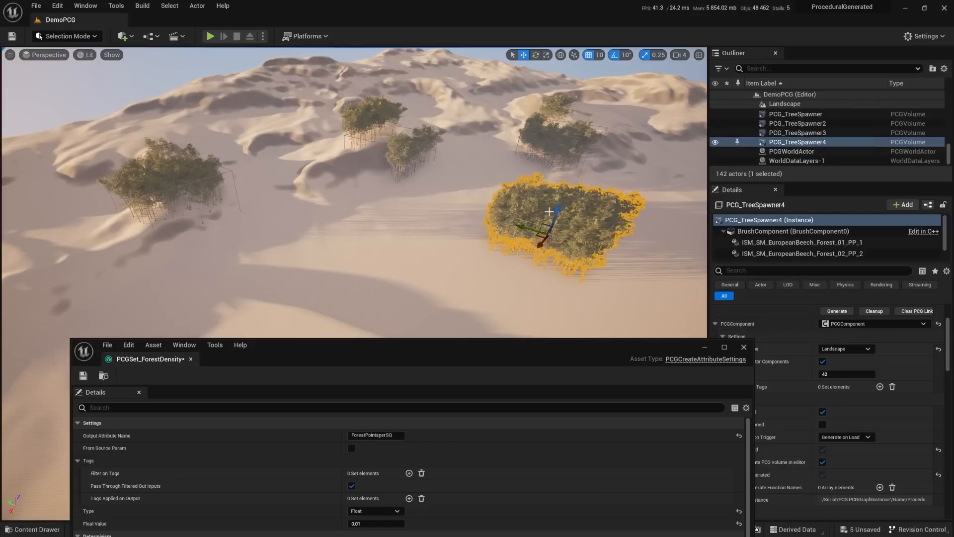
left_click(834, 313)
- Delete the three duplicated tree spawner volumes, keeping the original PCG_TreeSpawner, and close the PCGSet_ForestDensity window
left_click(567, 134)
left_click(562, 214)
key("Delete")
left_click(402, 166)
key("Delete")
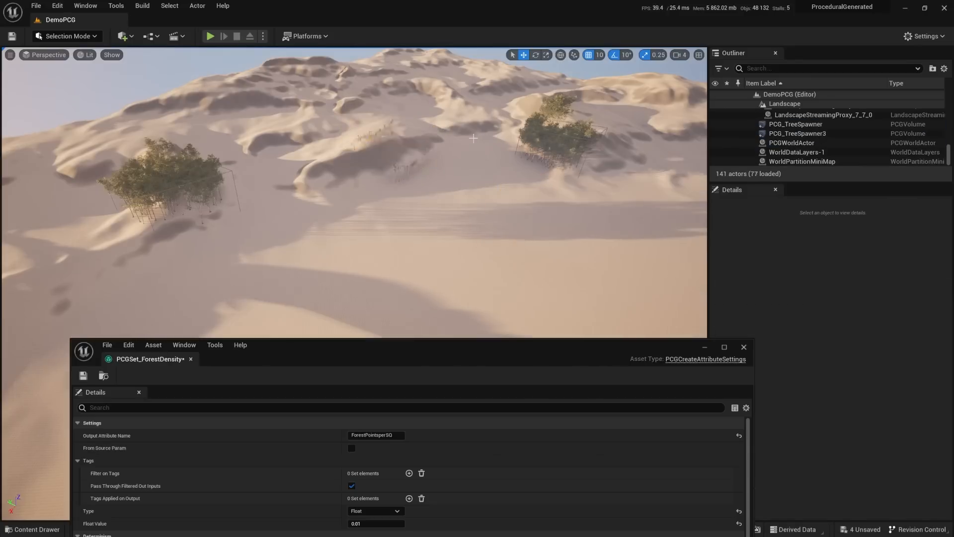
left_click(541, 130)
key("Delete")
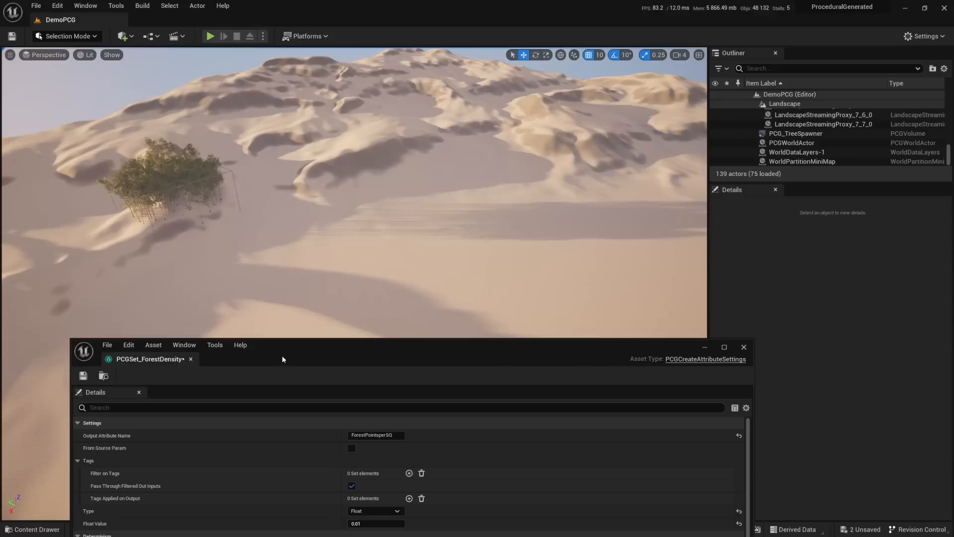
left_click(744, 347)
- Place a new PCG_TreeSpawner graph volume on the landscape and set its Input Type to Landscape
left_click(33, 529)
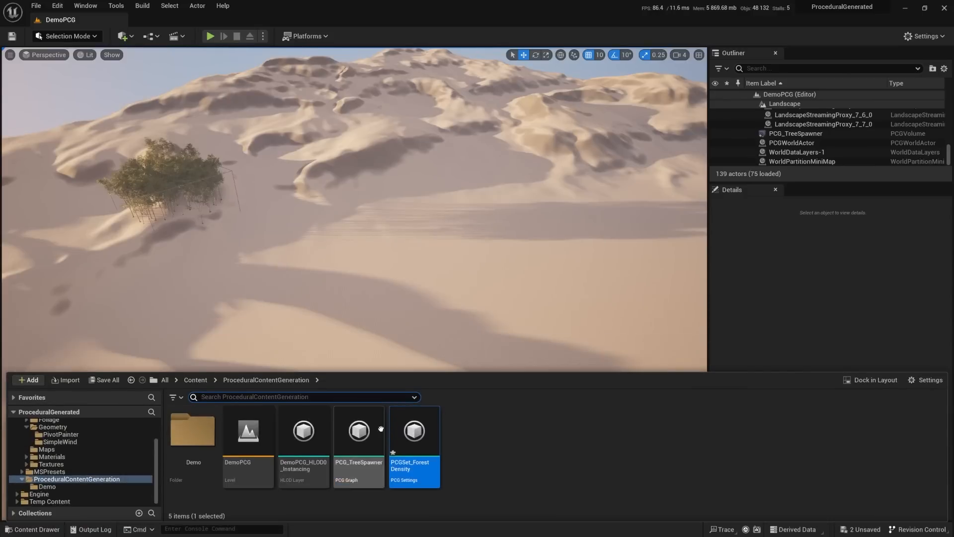
left_click_drag(383, 444, 177, 379)
key("f")
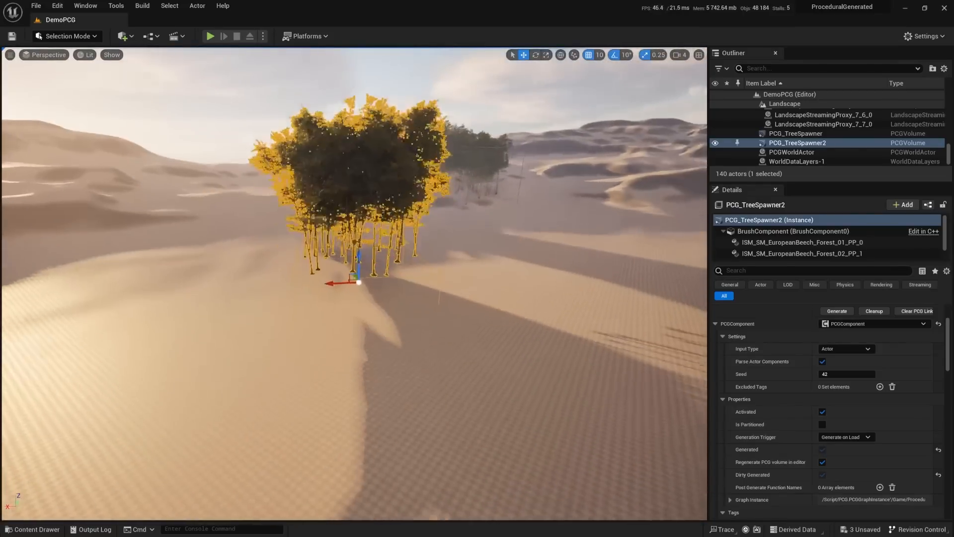
right_click_drag(451, 309, 447, 286)
left_click(858, 351)
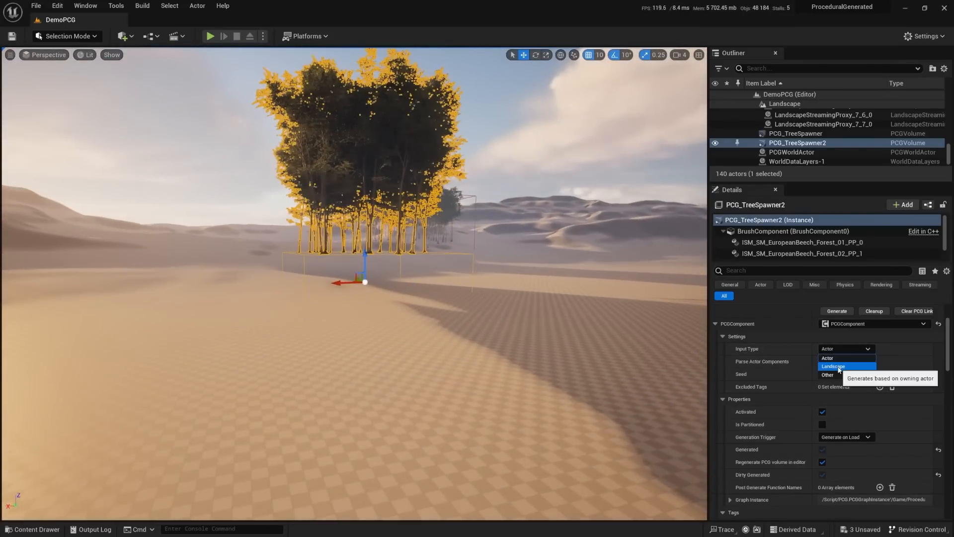
left_click(837, 366)
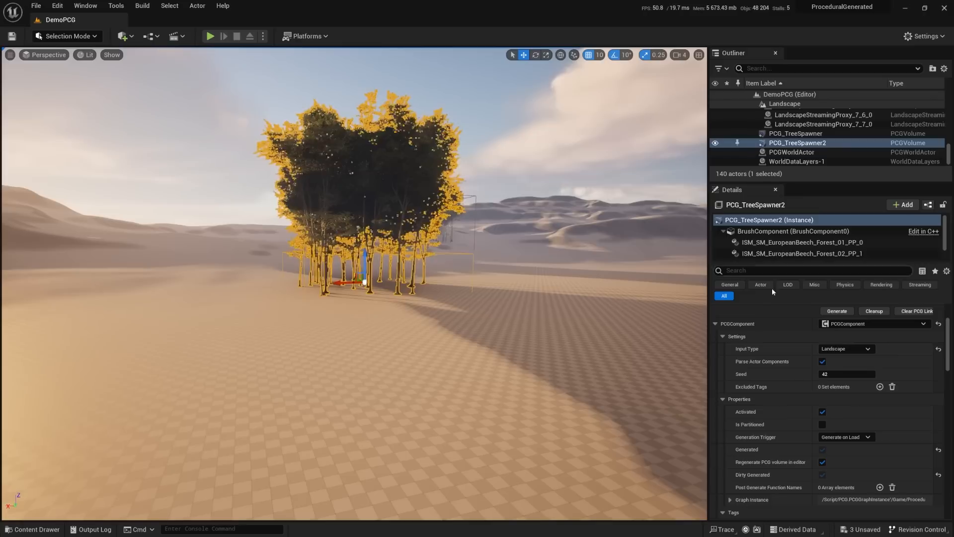
- Scale the new PCG_TreeSpawner2 volume to 50 in X, 50 in Y and 20 in Z
scroll(793, 308, "up", 3)
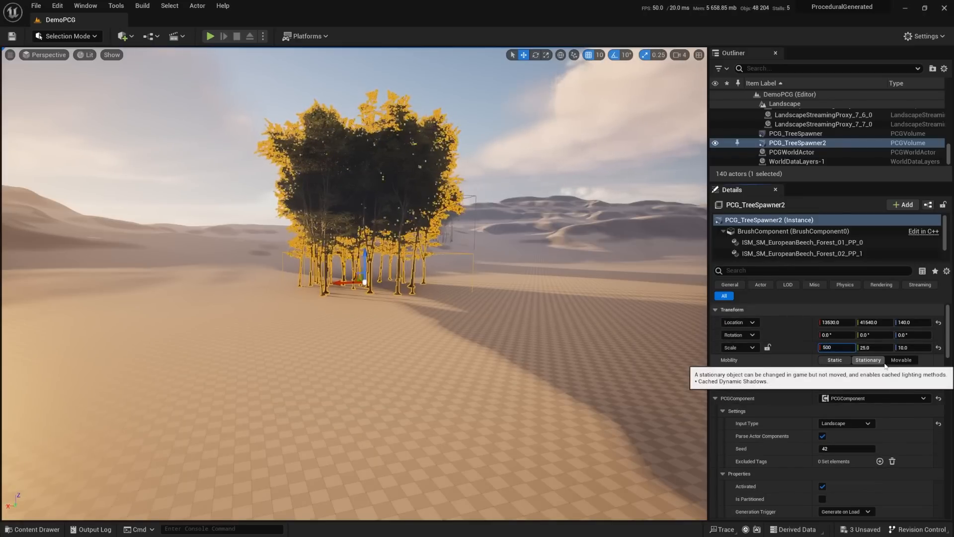
key("Return")
left_click(878, 348)
type("50")
key("Return")
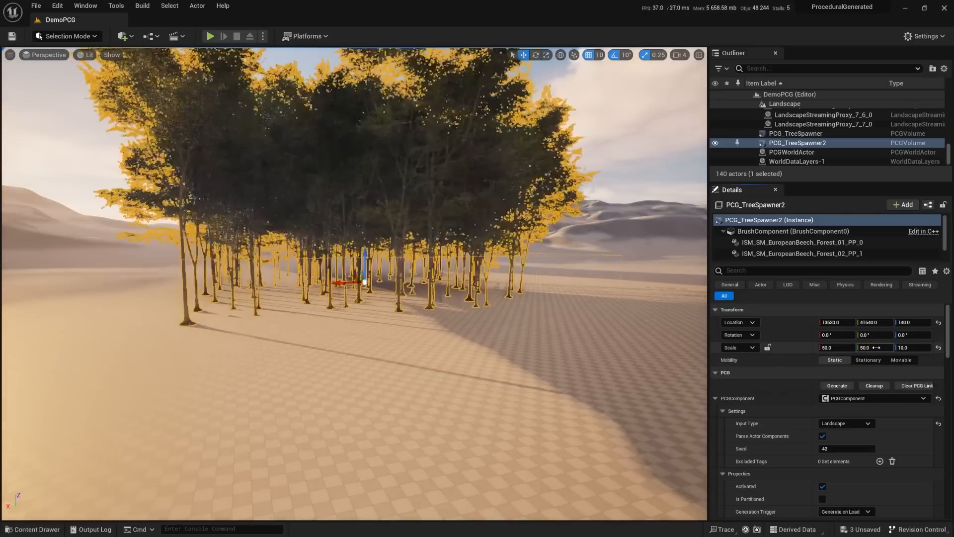
left_click(905, 347)
type("20")
key("Return")
- Reopen PCGSet_ForestDensity, set its Float Value to 0.005 and then to 0.0025, and close the settings window
right_click_drag(496, 279, 621, 318)
right_click_drag(567, 357, 577, 367)
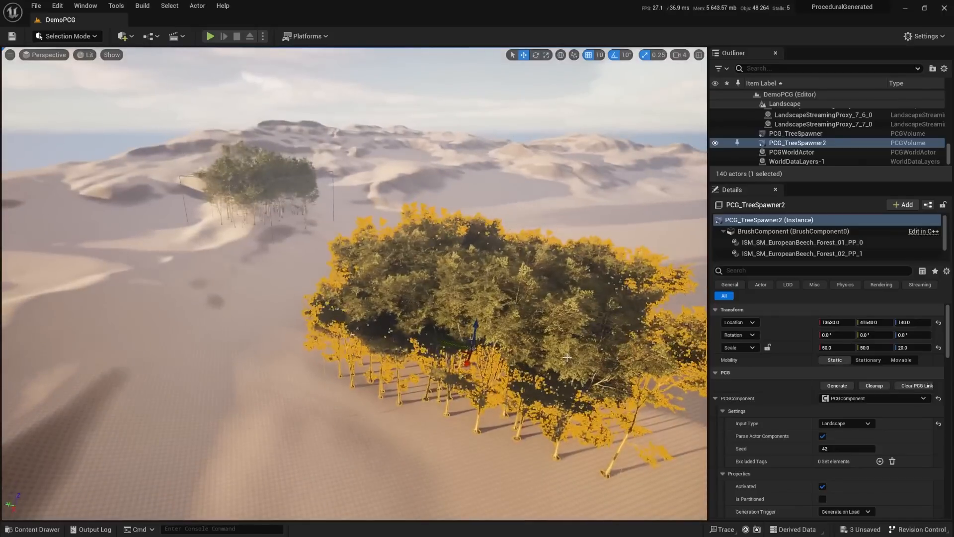
right_click_drag(475, 322, 480, 329)
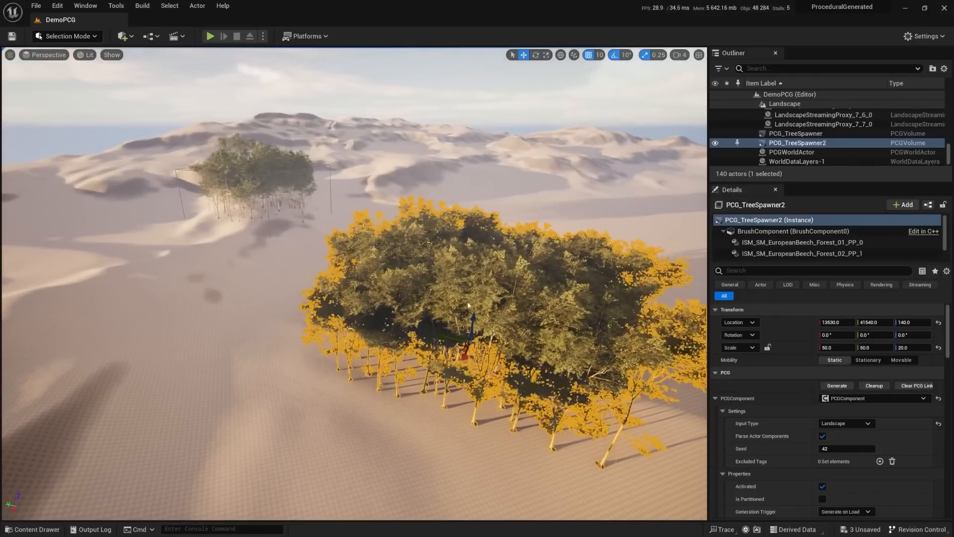
right_click_drag(508, 243, 512, 259)
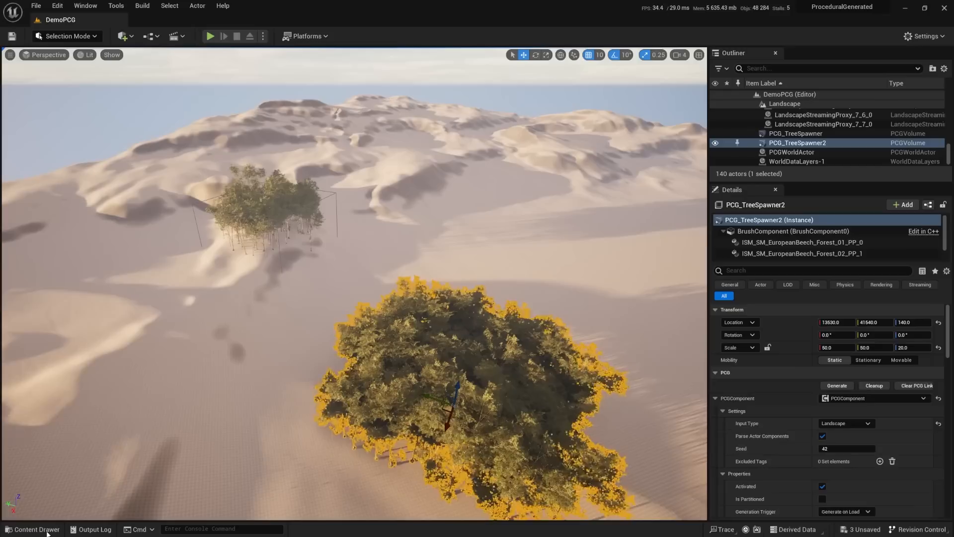
key("ctrl+space")
double_click(415, 455)
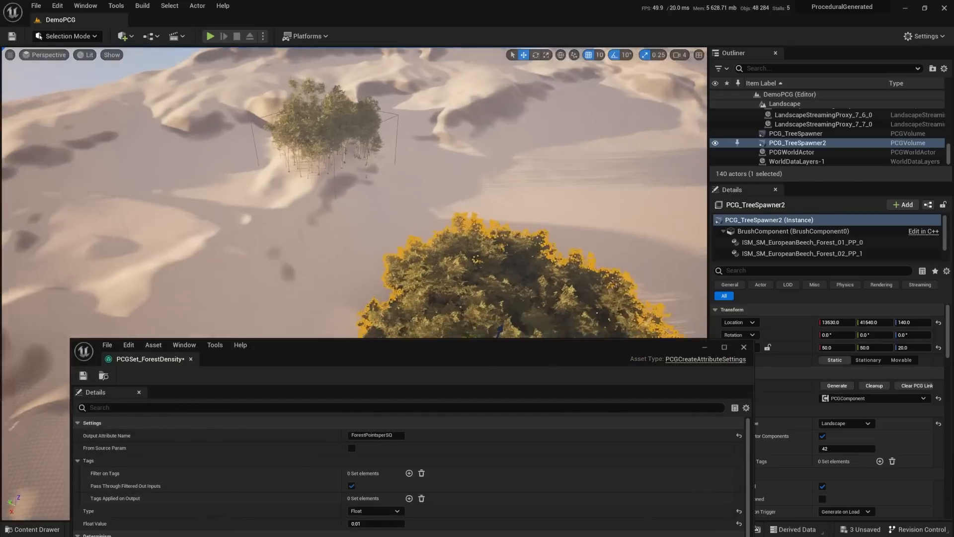
mouse_move(377, 209)
right_mouse_down()
mouse_move(368, 207)
mouse_move(370, 222)
mouse_move(388, 208)
mouse_move(380, 223)
right_mouse_up()
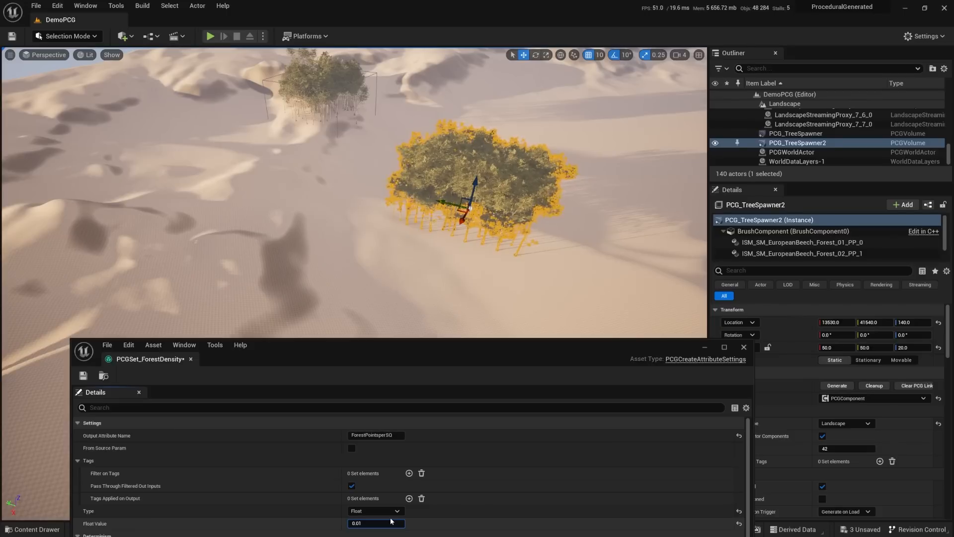
key("Return")
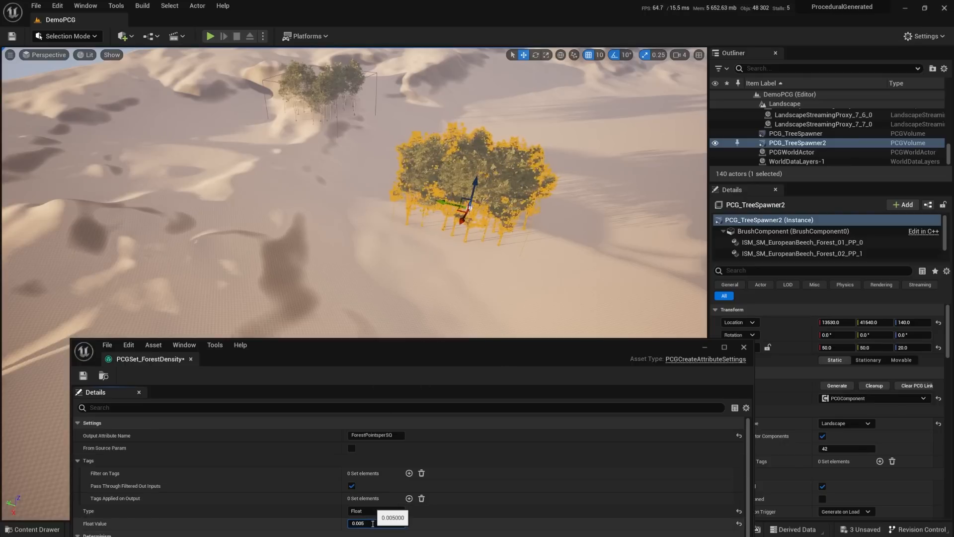
key("Return")
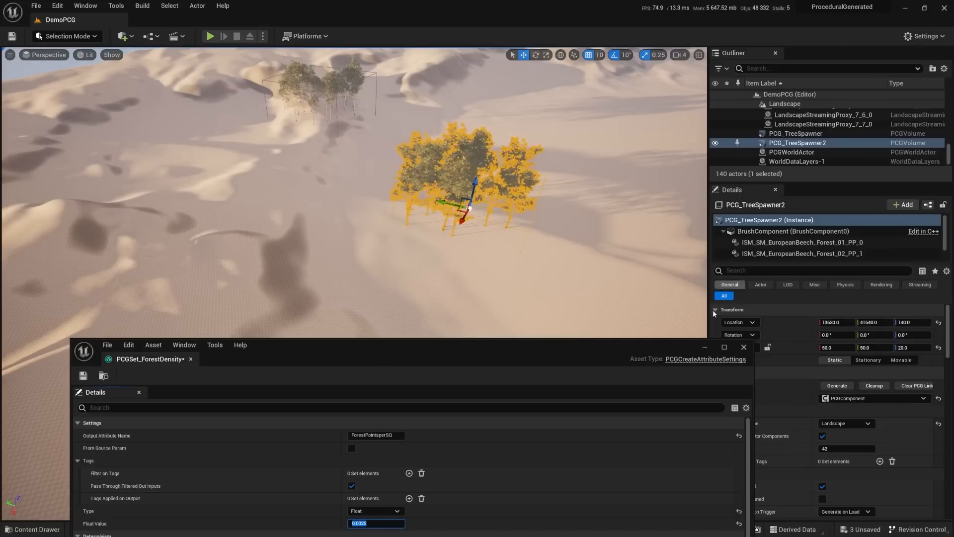
left_click(744, 347)
- Look over both thinned forests, then clean up the generated trees of the PCG_TreeSpawner2 volume
mouse_move(621, 323)
right_mouse_down()
mouse_move(616, 268)
mouse_move(613, 313)
right_mouse_up()
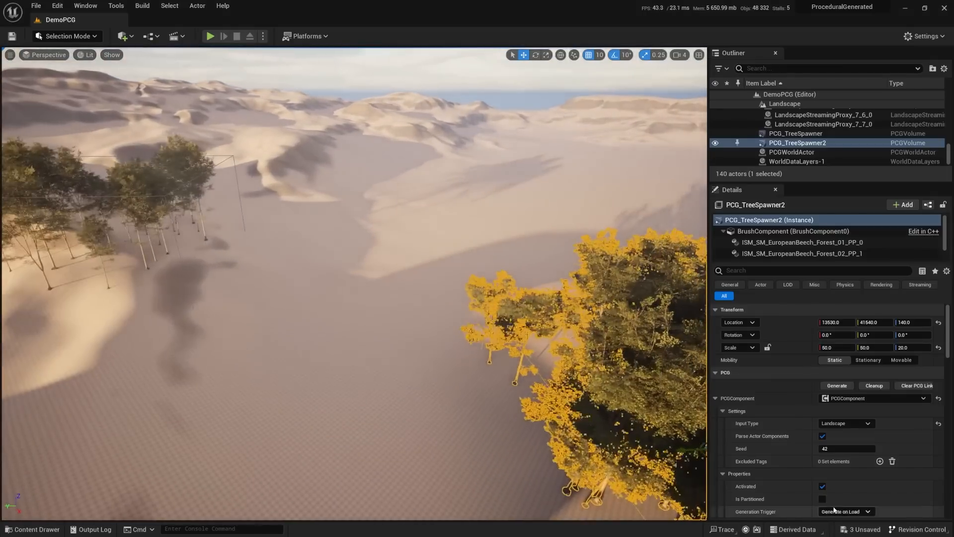
key("f")
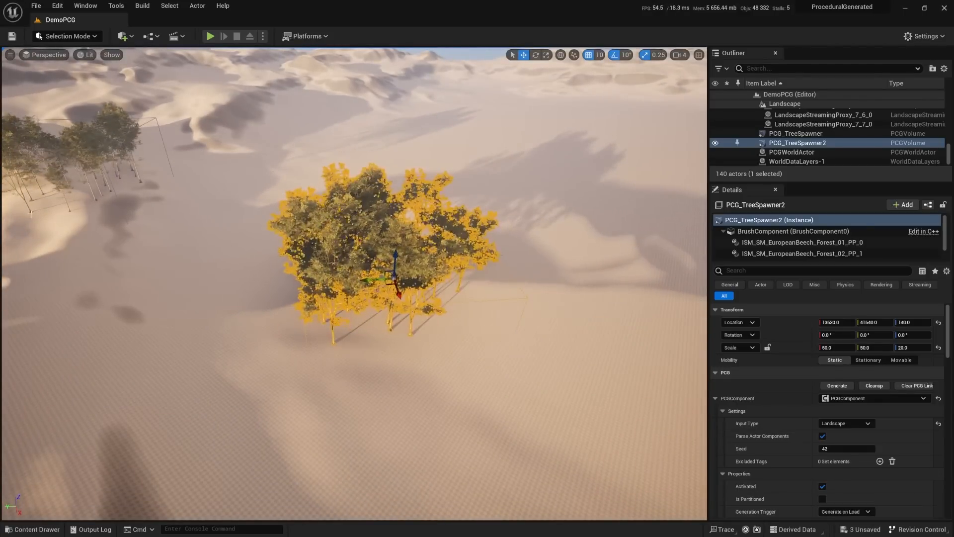
right_click_drag(335, 194, 252, 192)
left_click(232, 194)
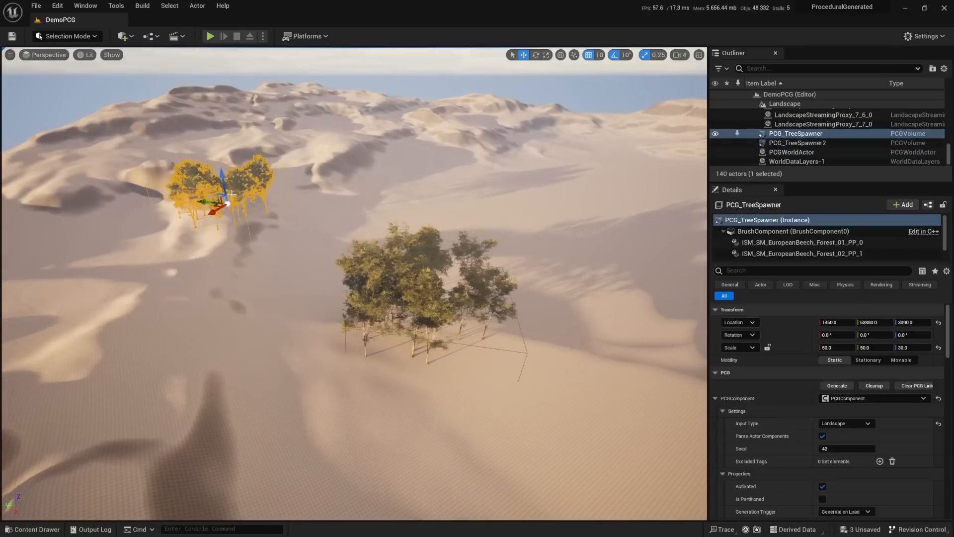
left_click(401, 291)
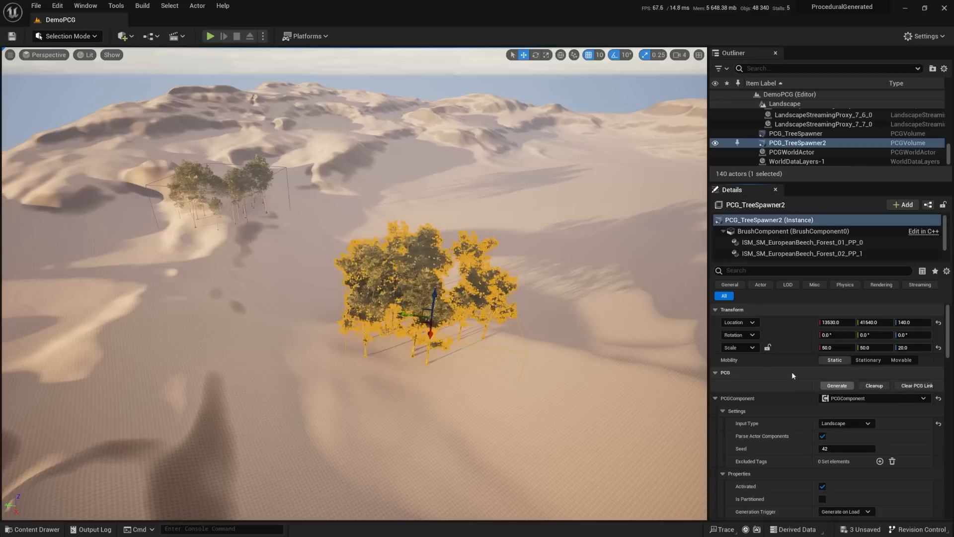
left_click(873, 386)
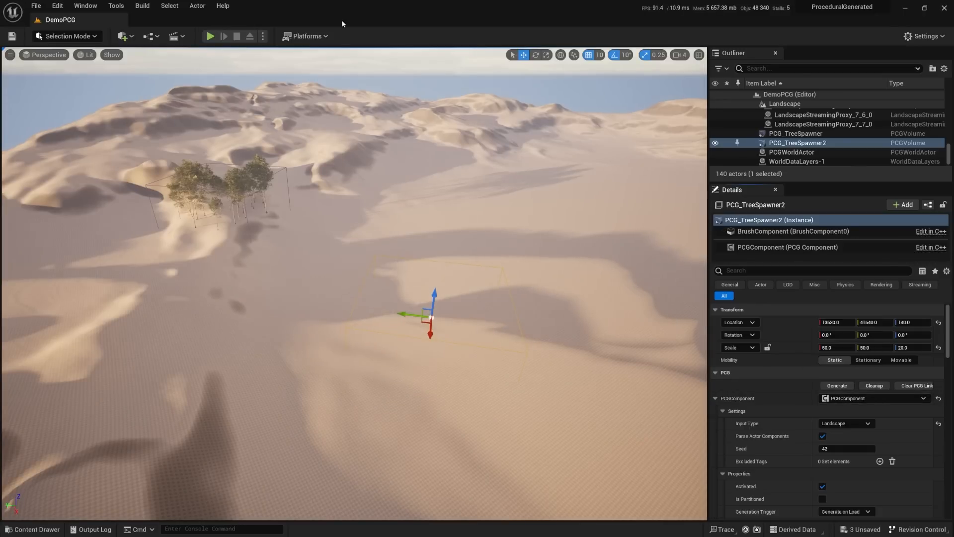
- Simulate the level, fly around the PCG_TreeSpawner2 forest to check its runtime generation, and stop the simulation
left_click(263, 36)
left_click(313, 116)
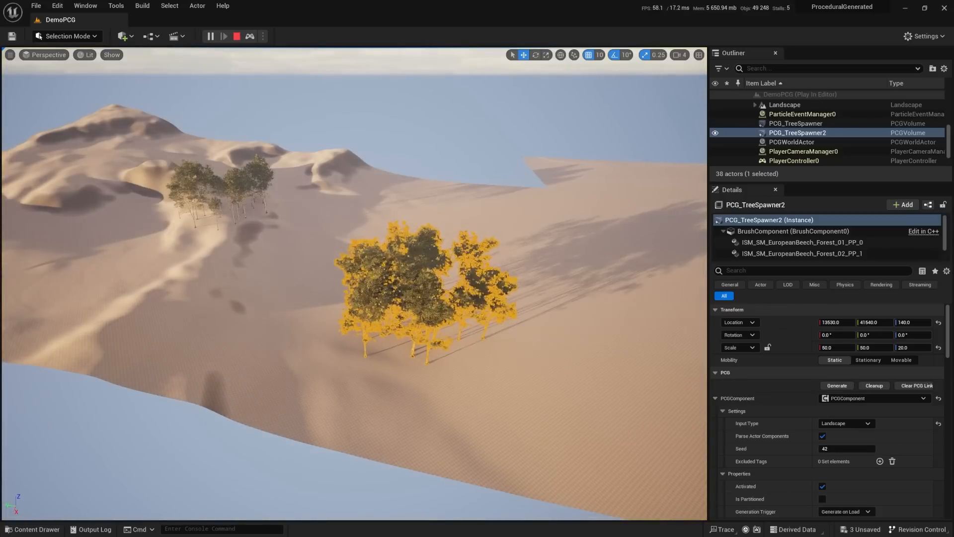
key("w")
right_click_drag(354, 283, 209, 283)
key("d")
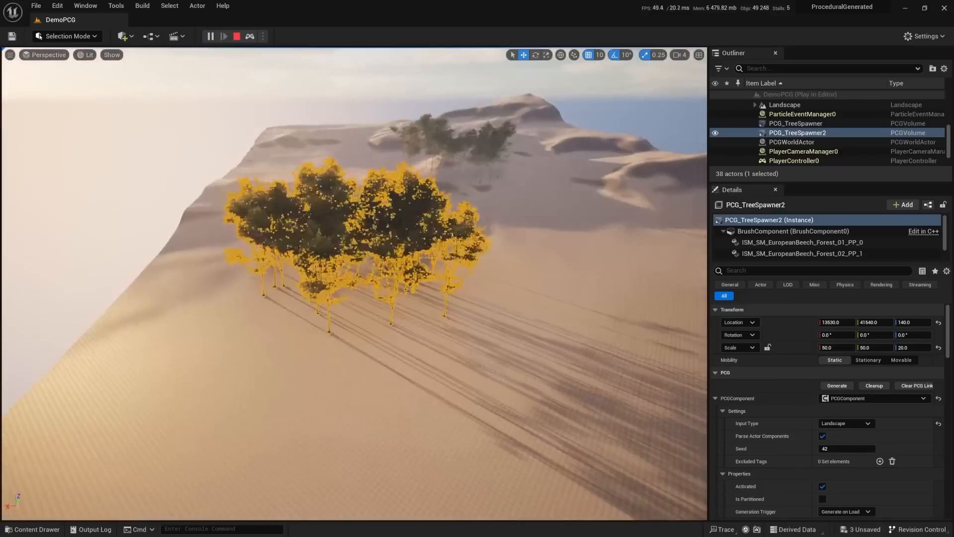
right_click_drag(354, 283, 400, 270)
key("a")
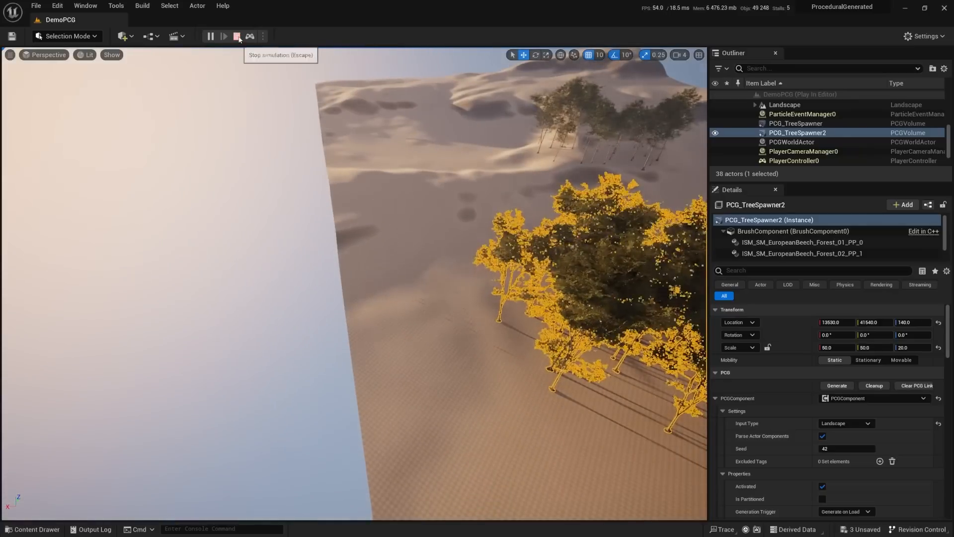
left_click(237, 36)
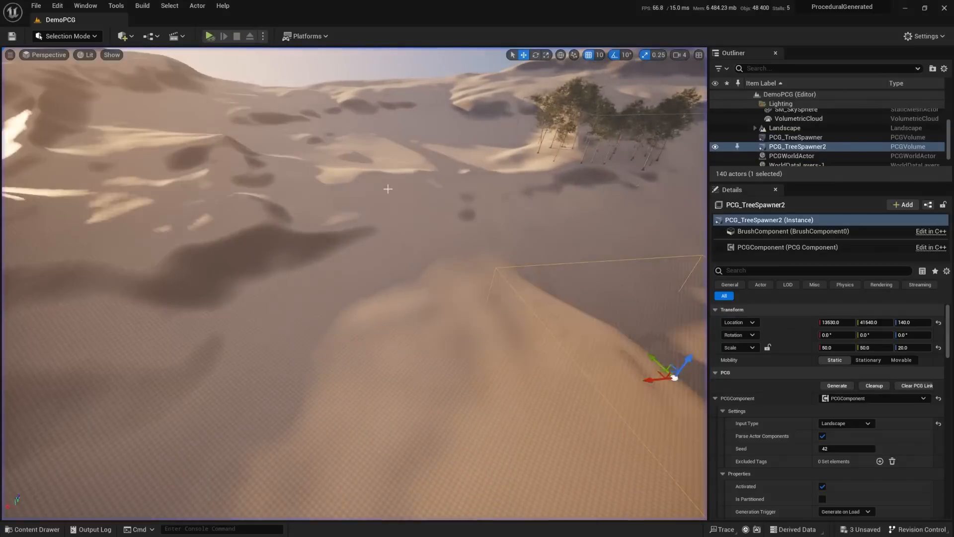
key("f")
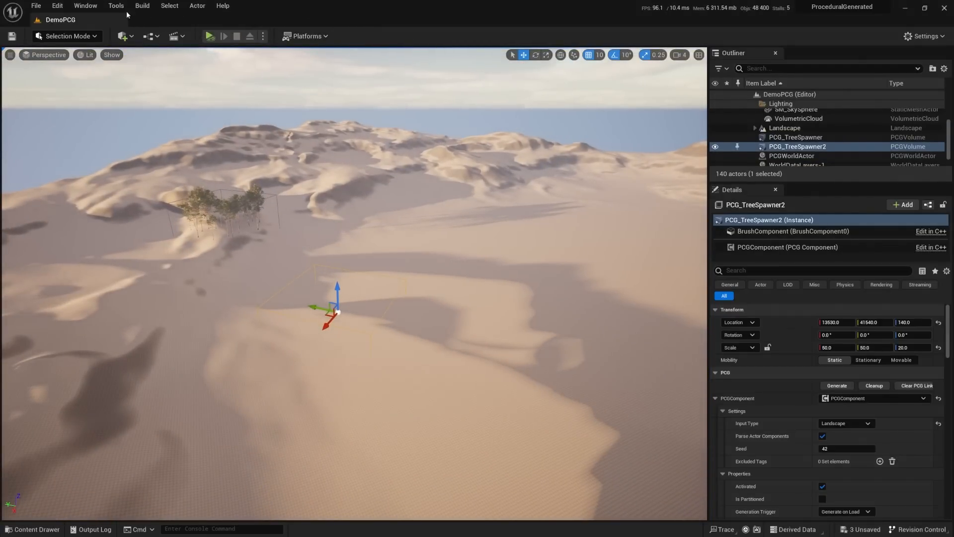
- Open the World Partition Editor, select the area around the whole landscape, and unload its loaded region
left_click(85, 6)
mouse_move(168, 99)
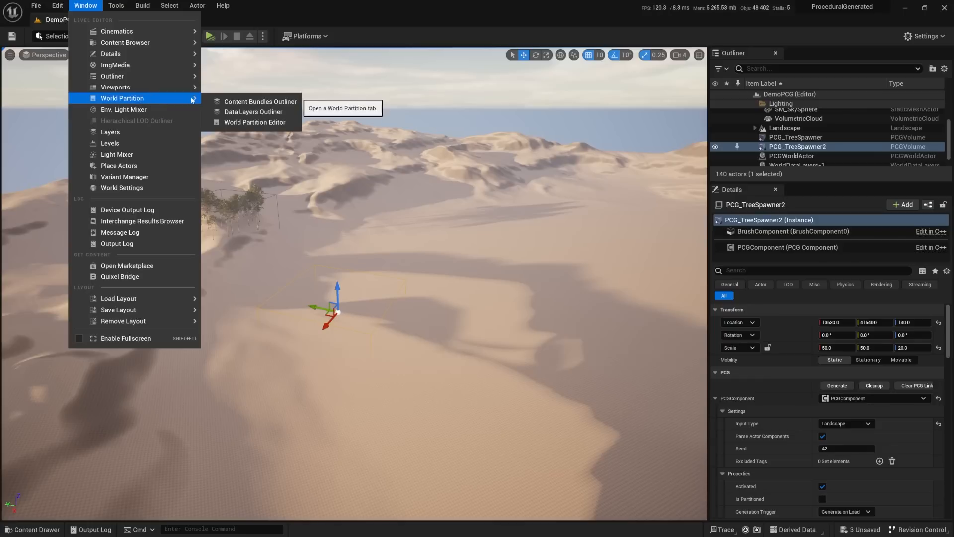
left_click(255, 122)
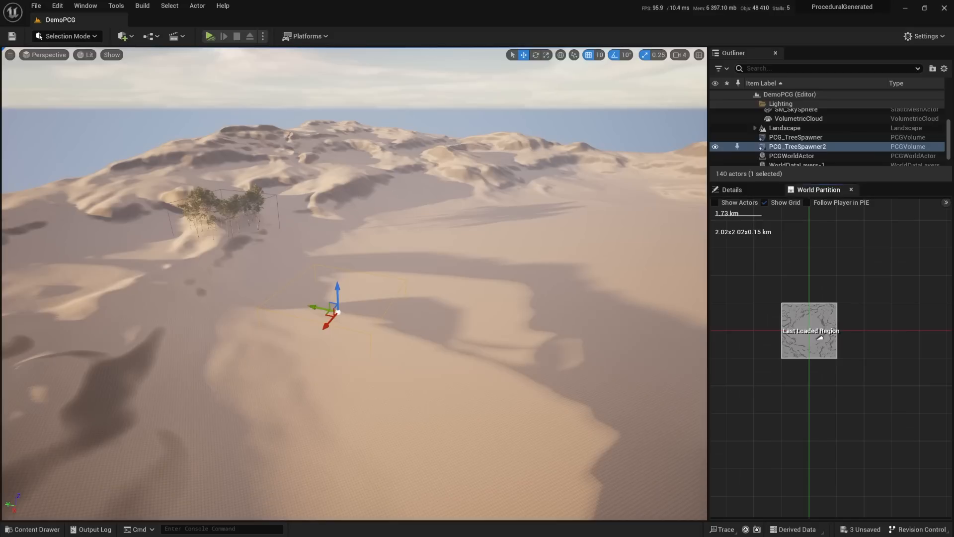
left_click_drag(768, 286, 878, 377)
right_click(814, 317)
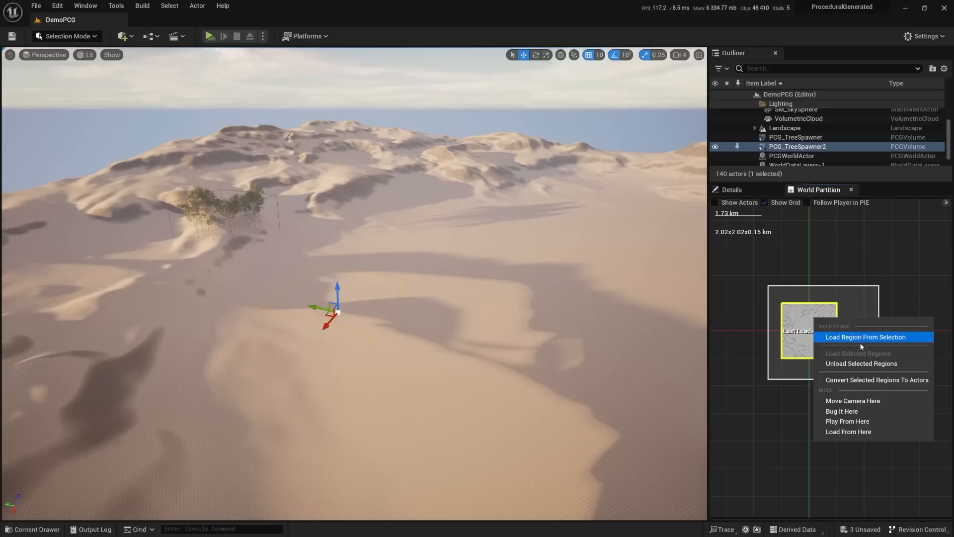
left_click(856, 364)
right_click_drag(526, 304, 569, 250)
scroll(800, 318, "down", 2)
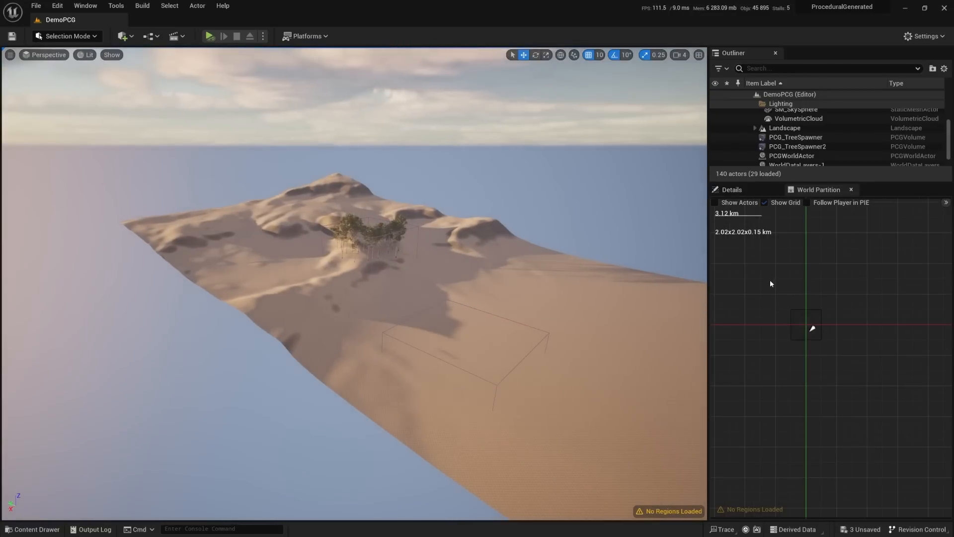
- Mark an area enclosing the whole landscape on the World Partition map and load a region from that selection
left_click_drag(772, 282, 819, 322)
left_click_drag(762, 264, 833, 345)
right_click(796, 316)
left_click(826, 338)
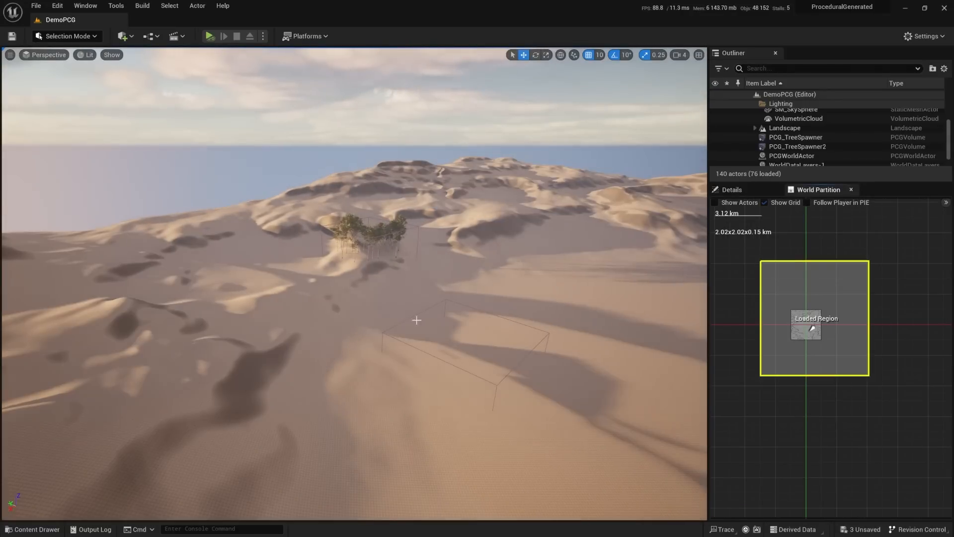
right_click_drag(405, 322, 835, 330)
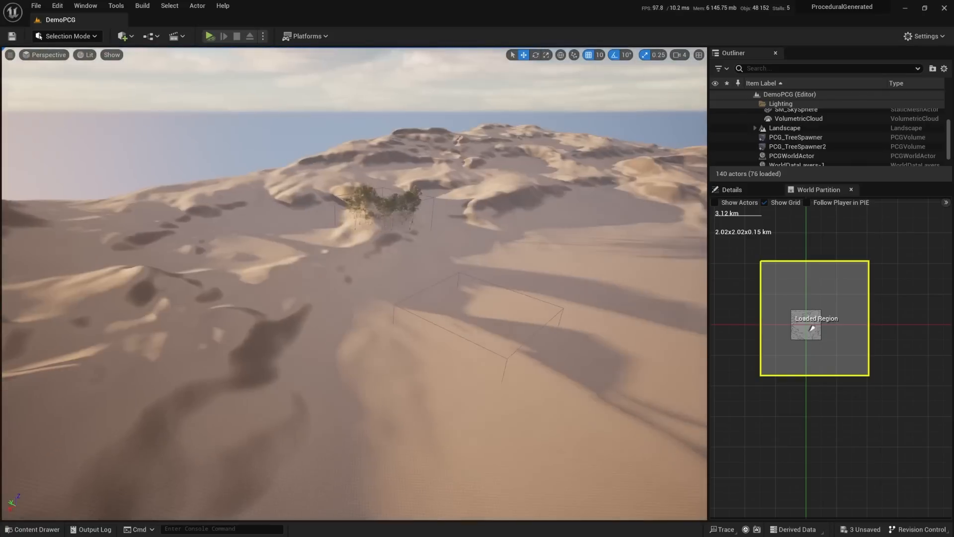
scroll(816, 318, "up", 2)
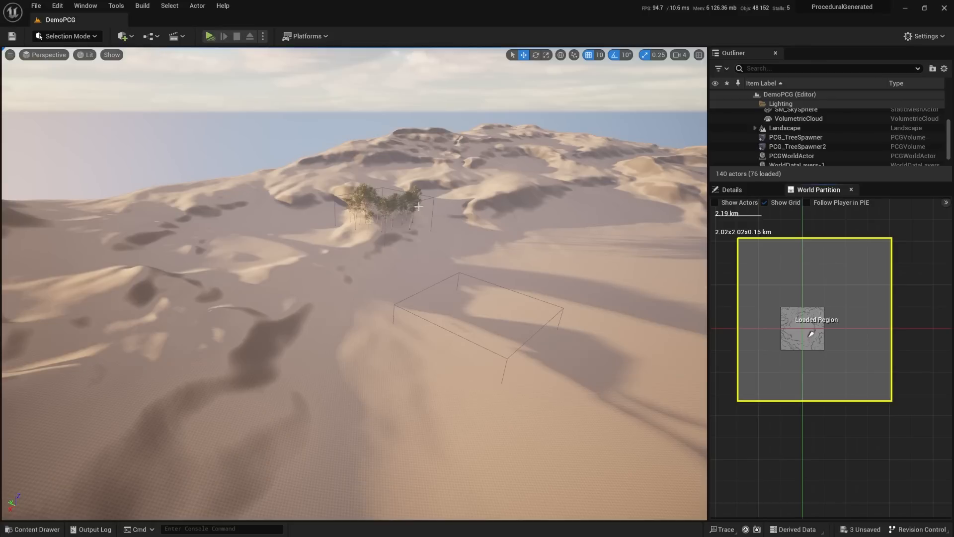
- Select the PCG_TreeSpawner2 volume, show its details, generate its trees, and inspect the forest up close
right_click_drag(324, 319, 378, 322)
left_click(513, 288)
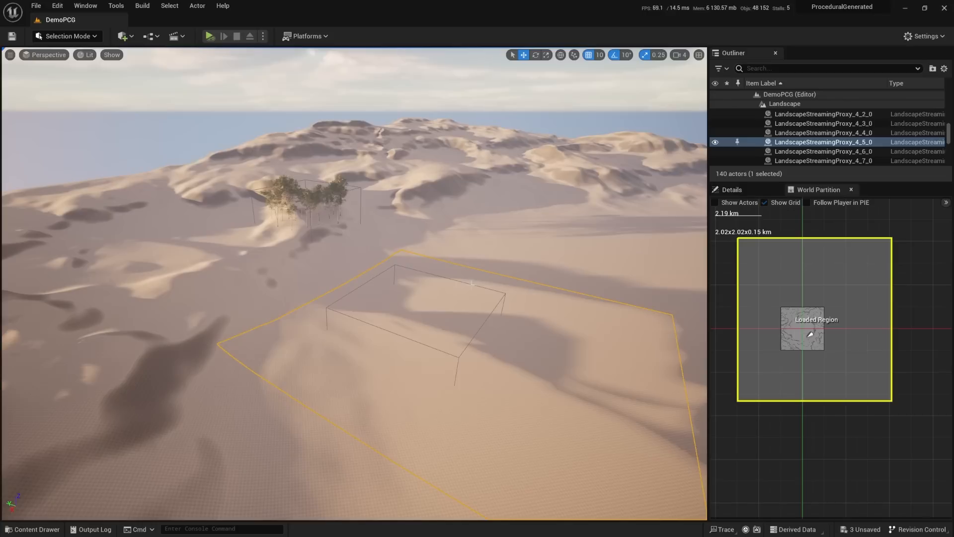
left_click(732, 189)
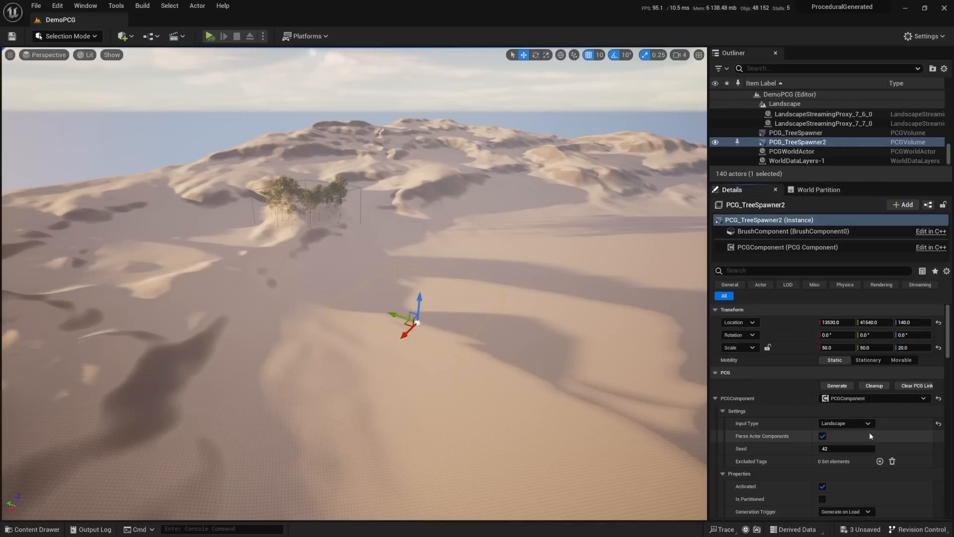
left_click(837, 385)
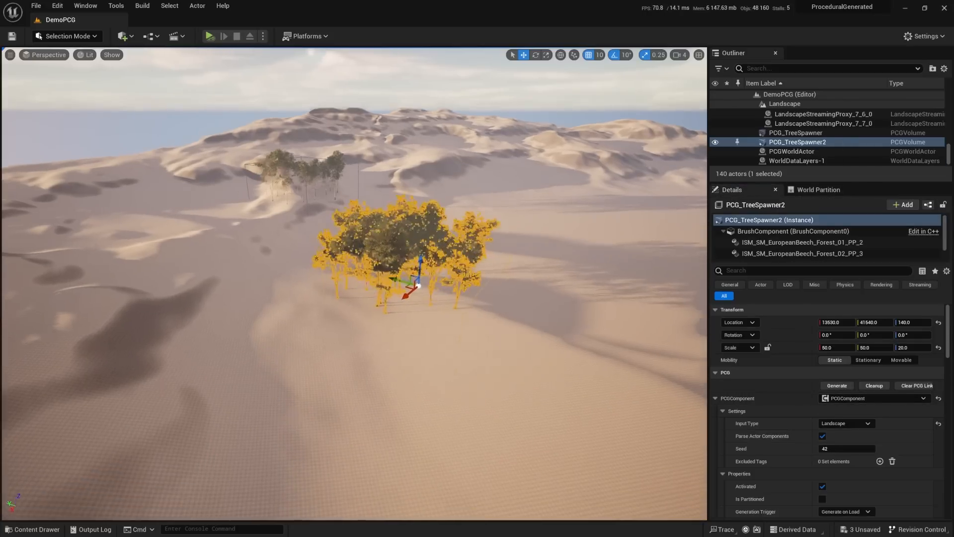
key("w")
mouse_move(491, 352)
right_mouse_down()
mouse_move(447, 348)
mouse_move(487, 371)
right_mouse_up()
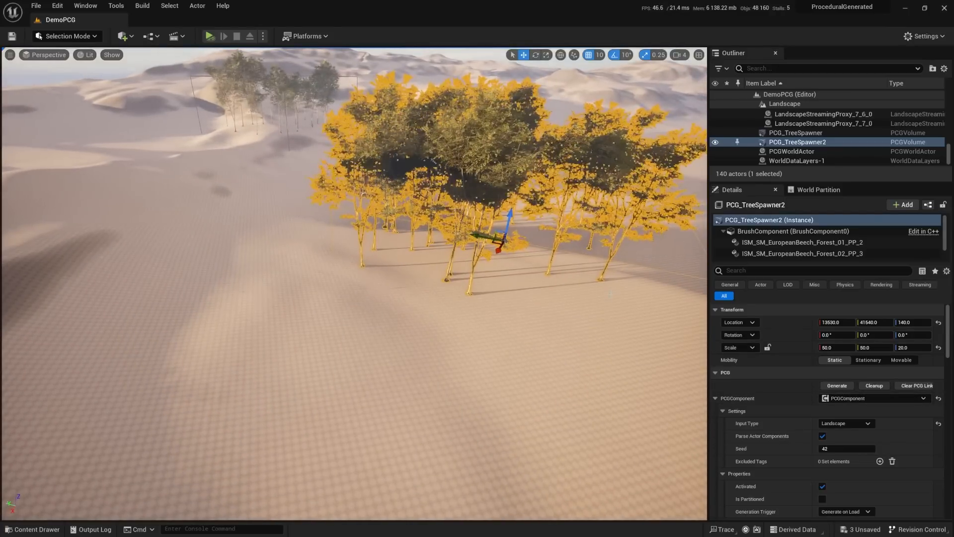
- Clean up the generated trees of PCG_TreeSpawner2, then generate them again and view the forest
left_click(874, 386)
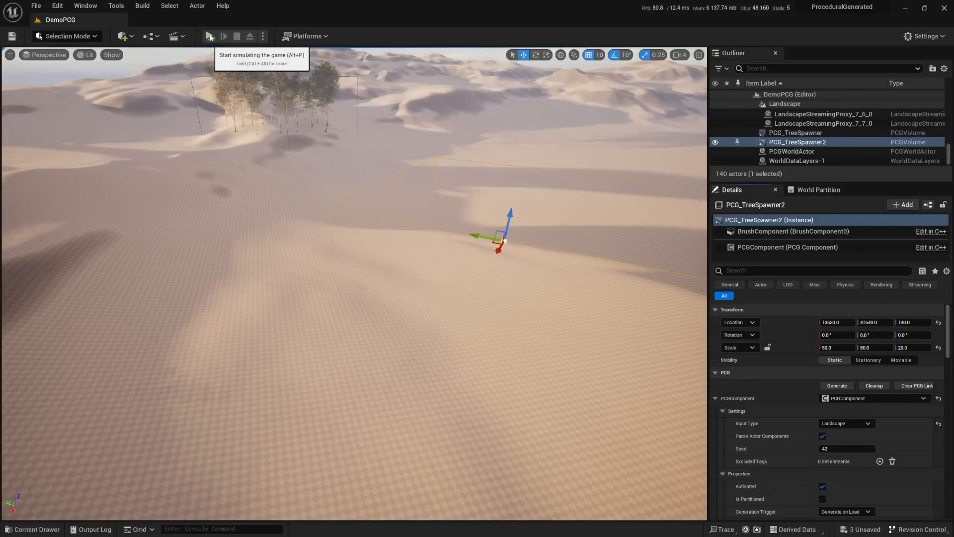
left_click(837, 385)
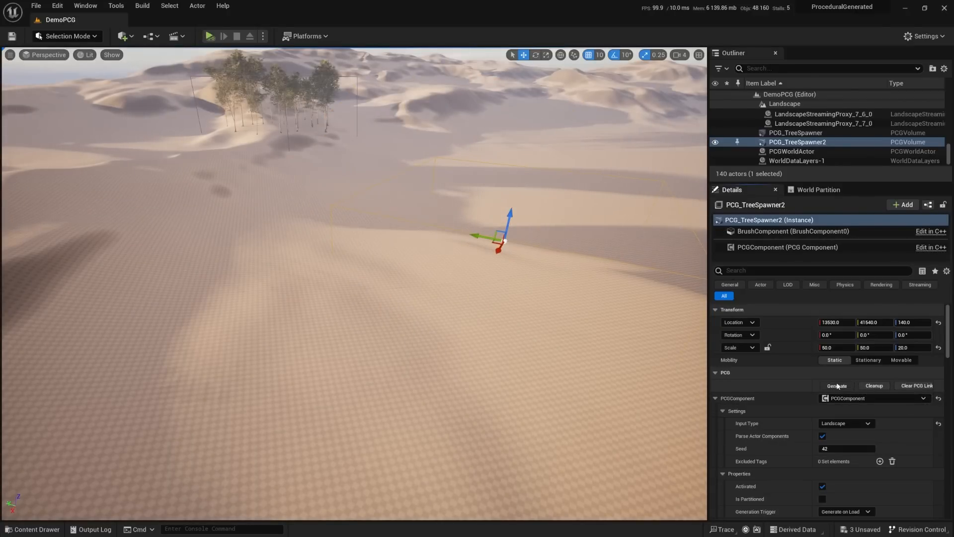
right_click_drag(521, 288, 526, 284)
key("s")
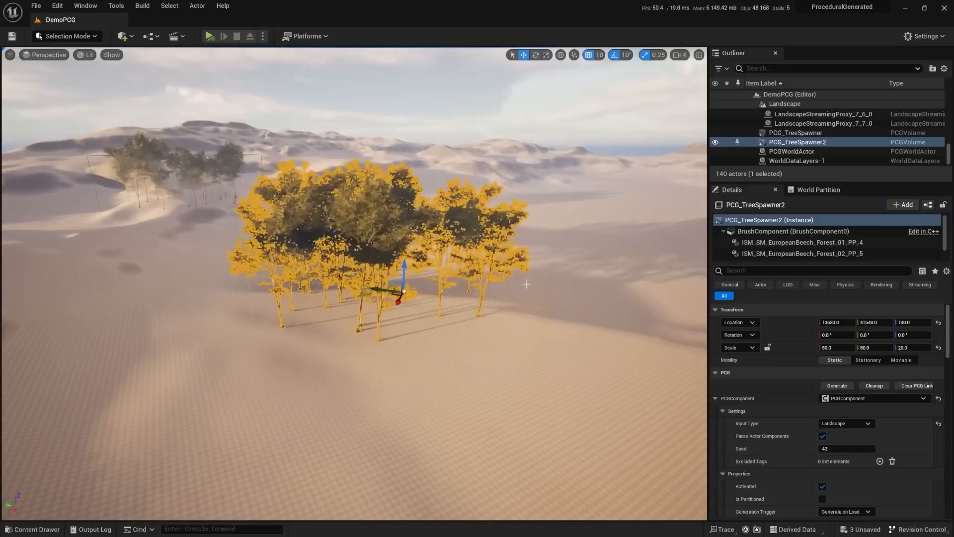